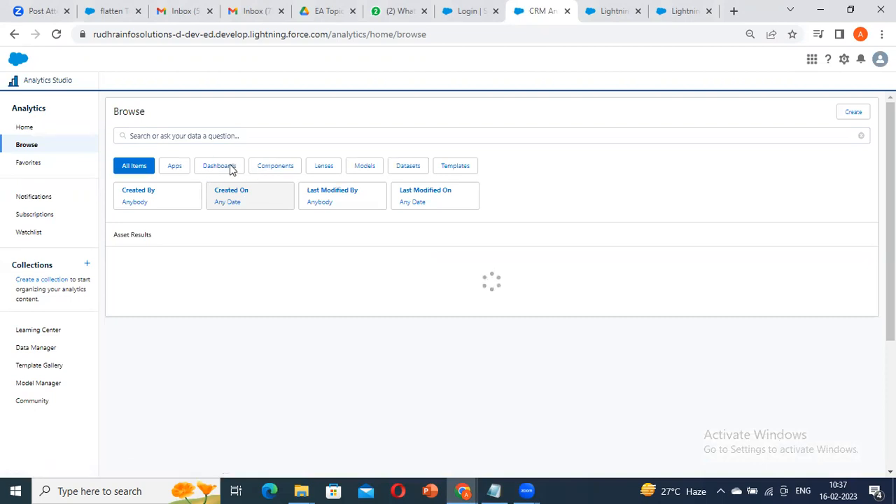
# - Open the Sales Dashboard from the list of dashboards in edit mode
pyautogui.click(219, 167)
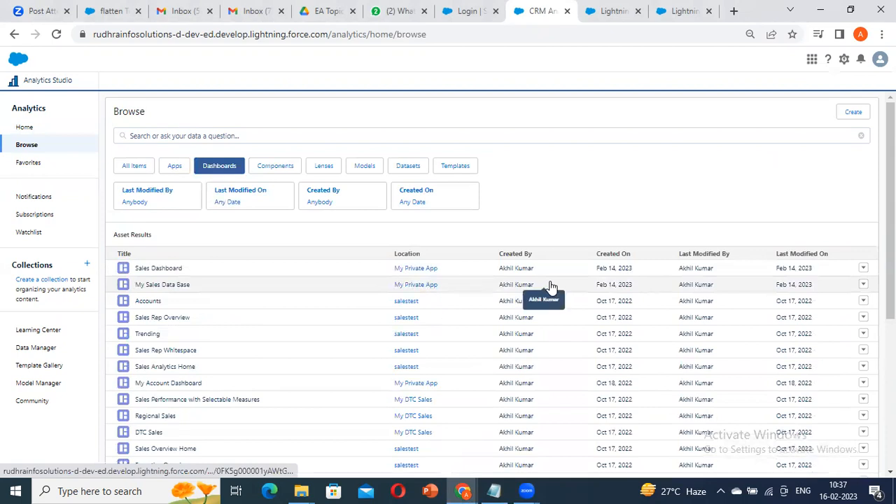
pyautogui.click(160, 268)
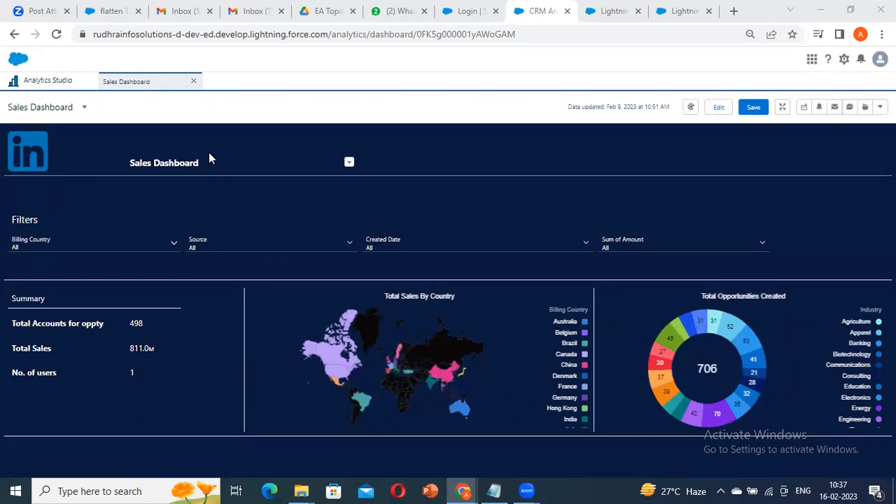
pyautogui.click(717, 109)
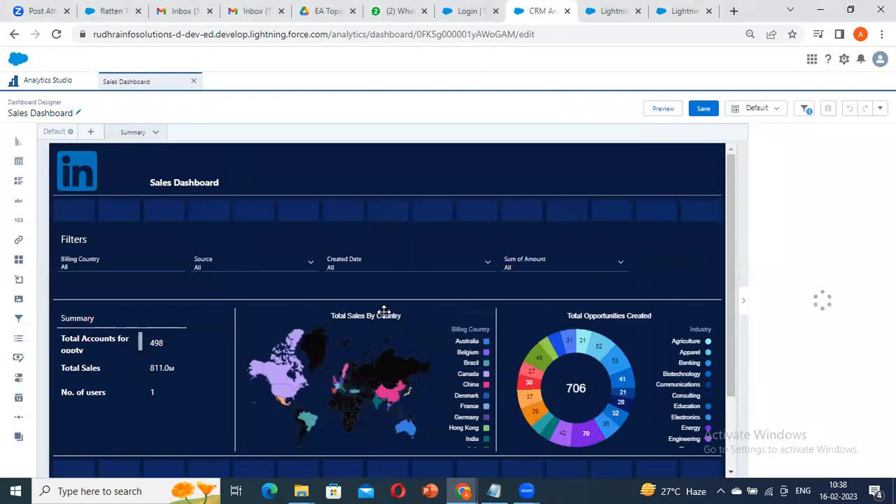
pyautogui.click(197, 182)
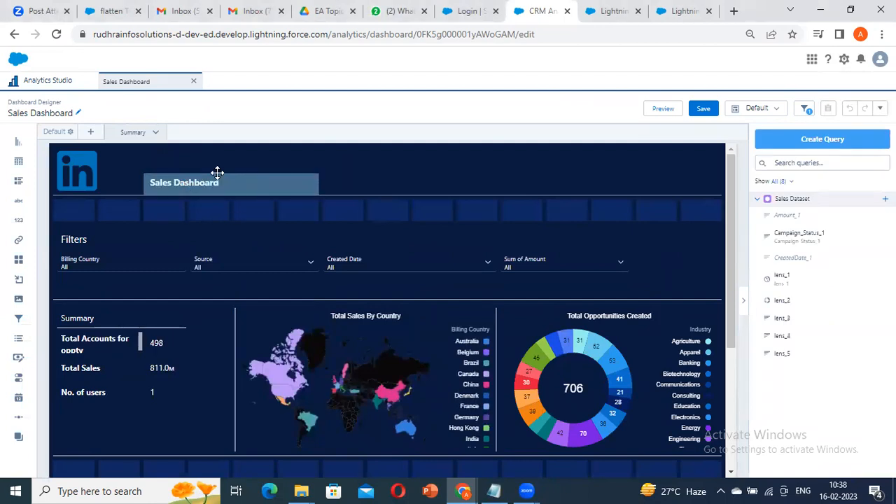
pyautogui.click(158, 132)
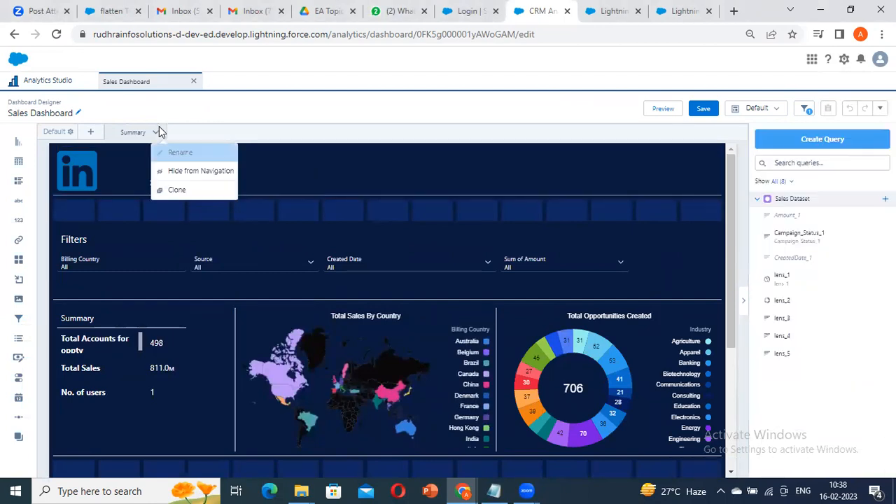
pyautogui.click(149, 135)
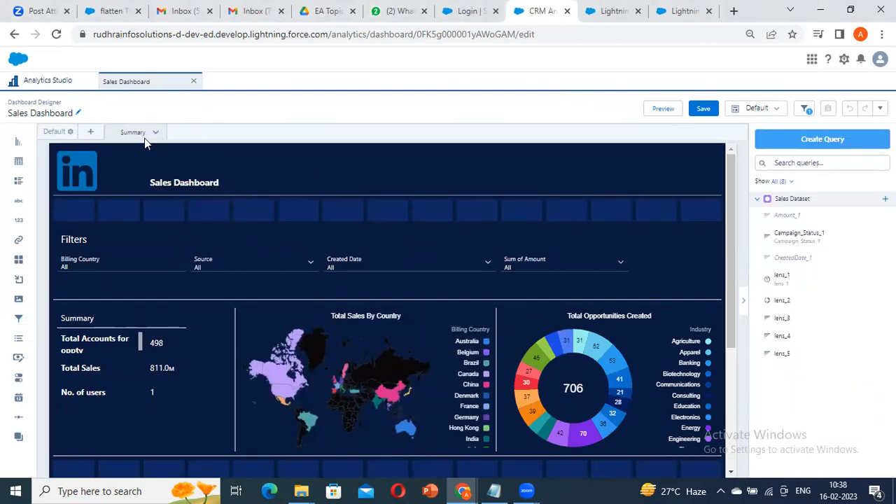
pyautogui.click(90, 133)
pyautogui.click(428, 274)
pyautogui.hotkey('ctrl', 'a')
pyautogui.press('Escape')
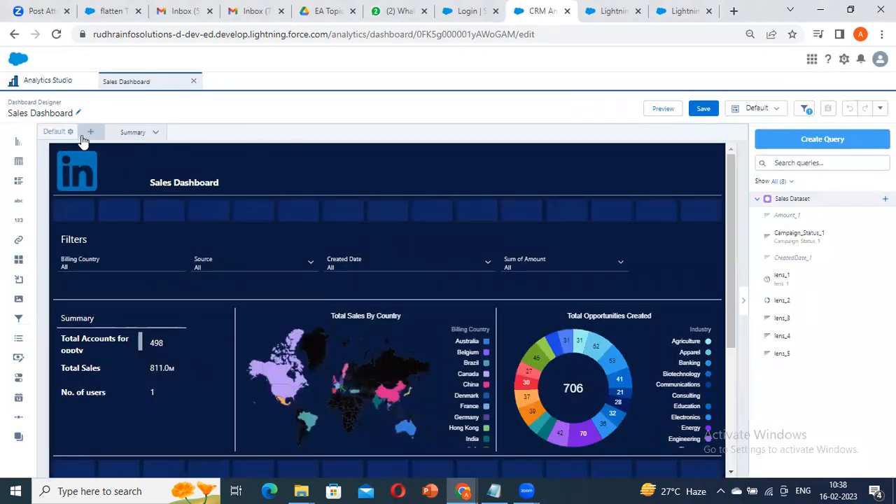
# - Add a new dashboard page named Sales Details
pyautogui.click(90, 132)
pyautogui.click(407, 274)
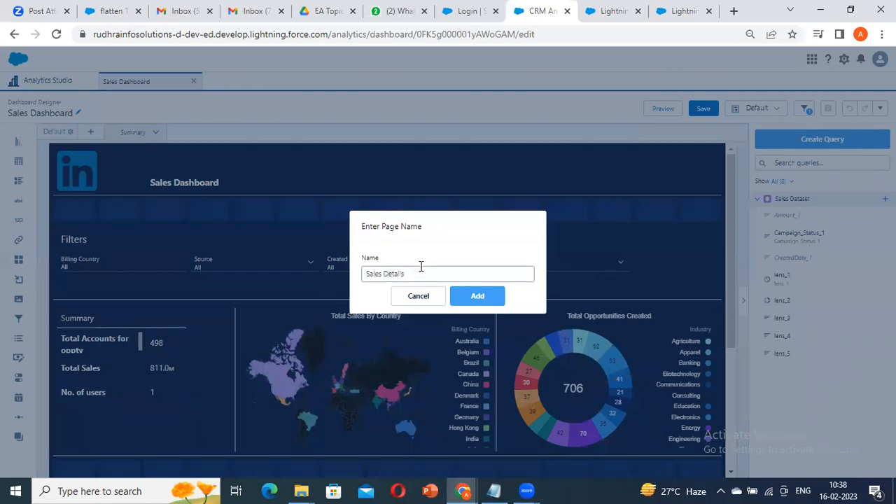
pyautogui.click(478, 298)
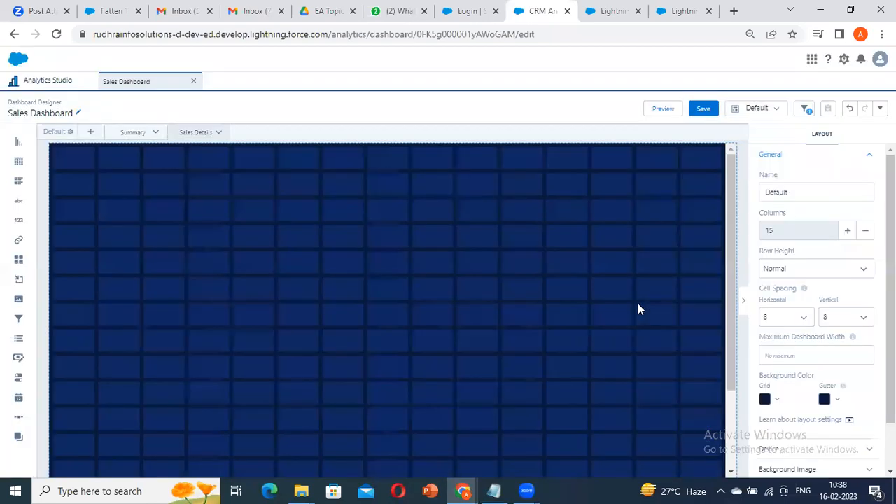
# - Add the Summary page's header container with the logo and title to the Sales Details page as well
pyautogui.click(332, 221)
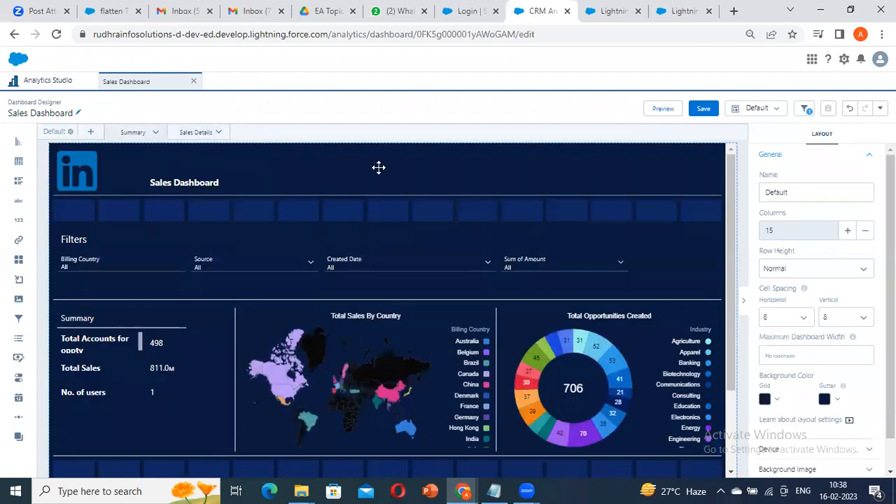
pyautogui.click(426, 169)
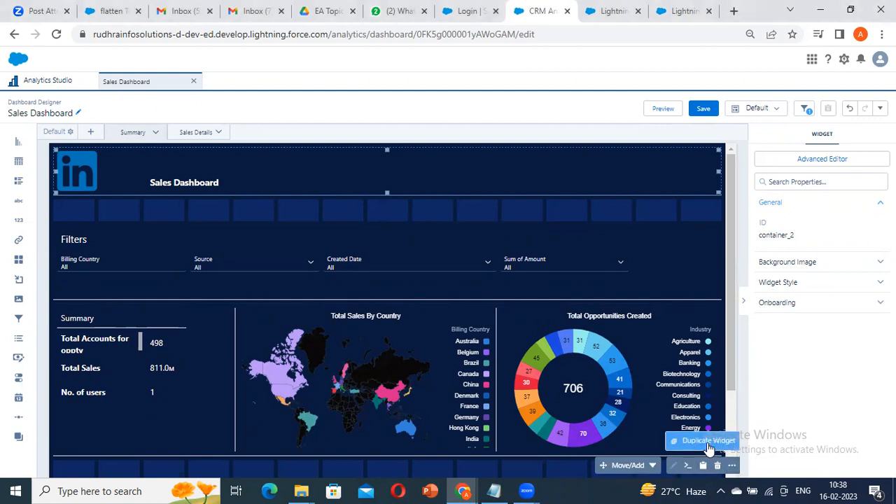
pyautogui.click(652, 466)
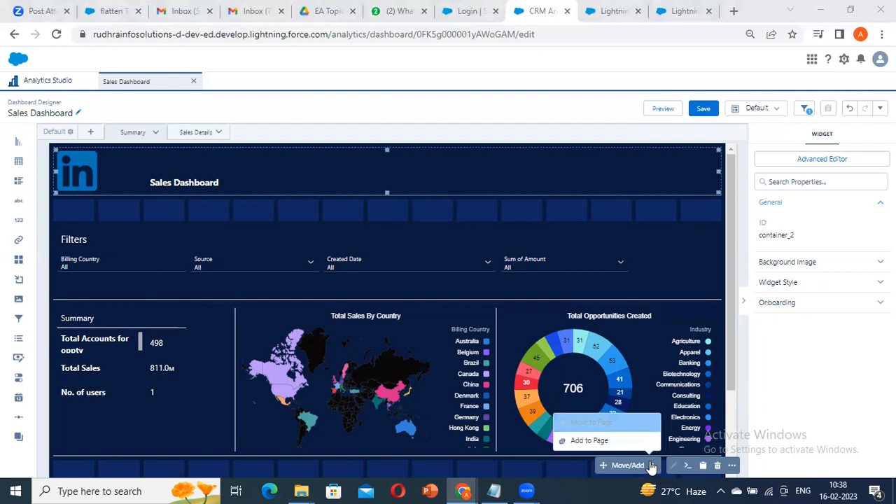
pyautogui.click(597, 441)
pyautogui.click(603, 408)
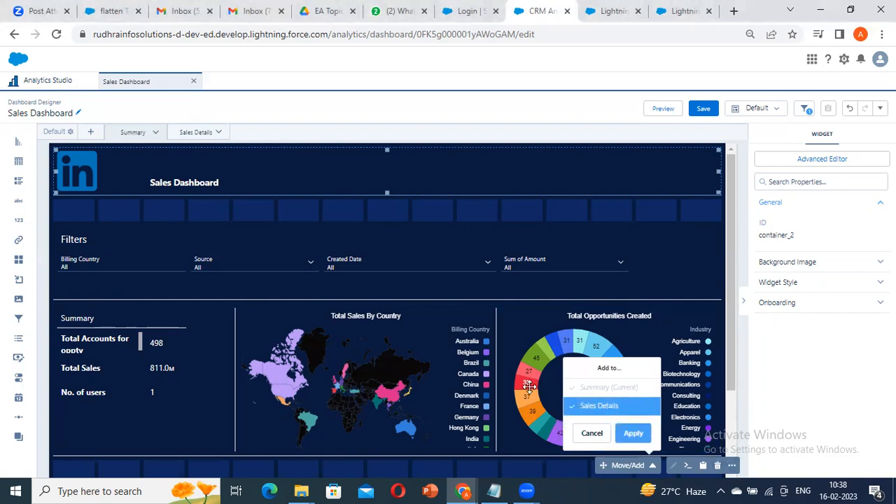
pyautogui.click(633, 433)
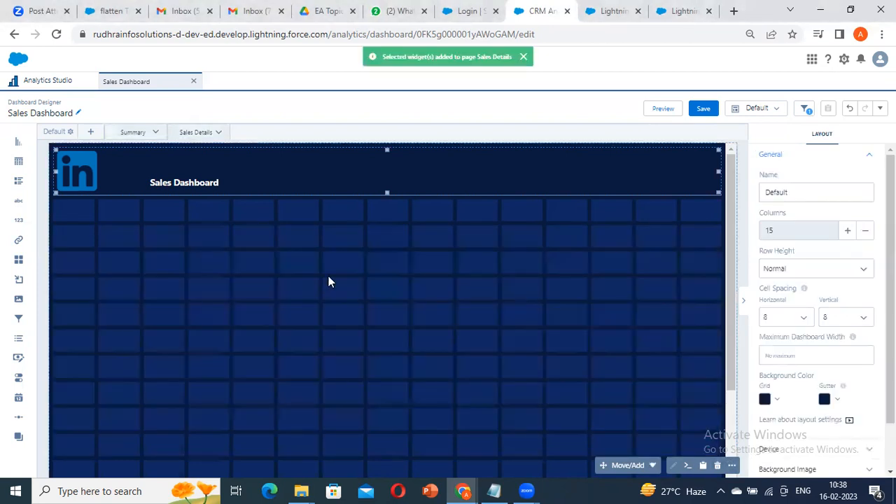
# - Compare the header container on the Sales Details and Summary pages
pyautogui.click(214, 170)
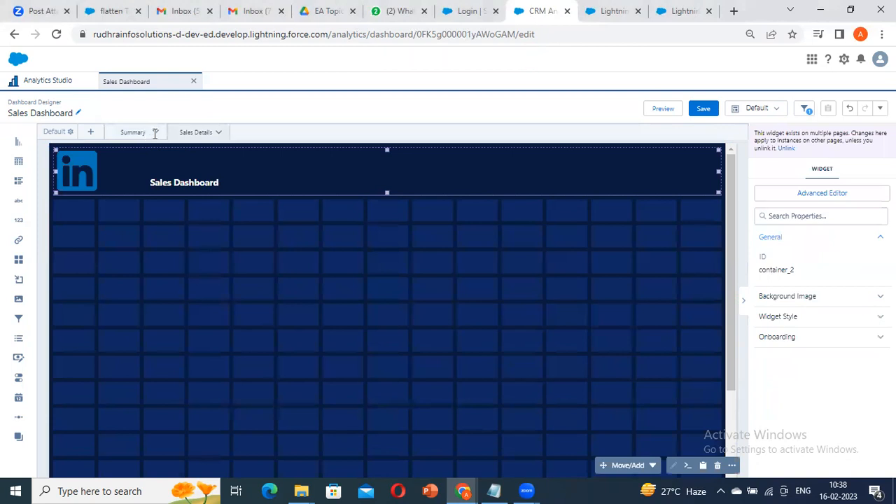
pyautogui.click(217, 137)
pyautogui.click(217, 134)
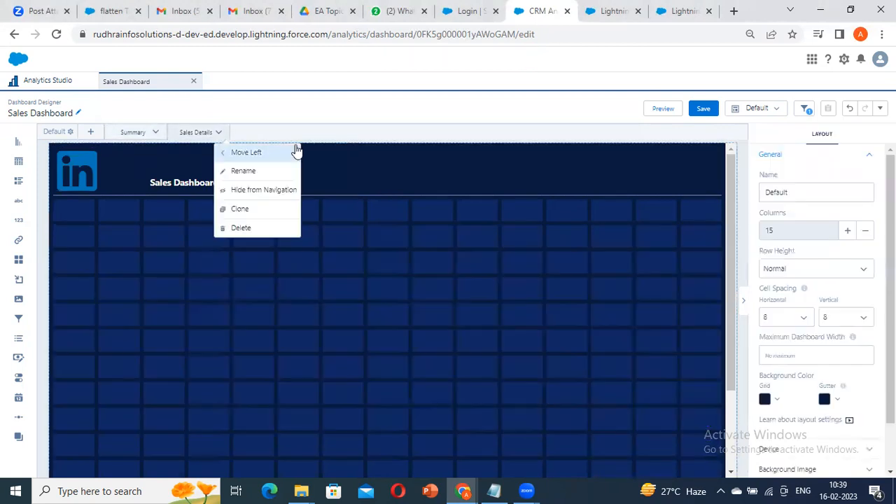
pyautogui.click(176, 154)
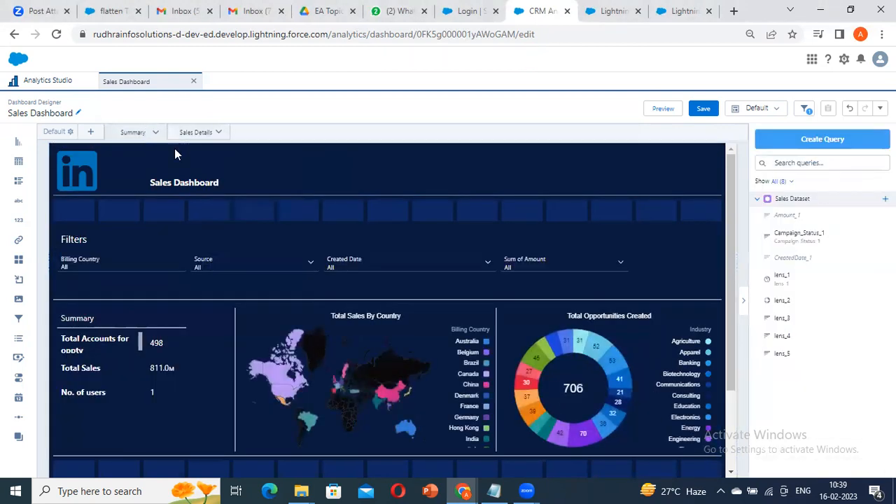
pyautogui.click(234, 140)
pyautogui.click(134, 133)
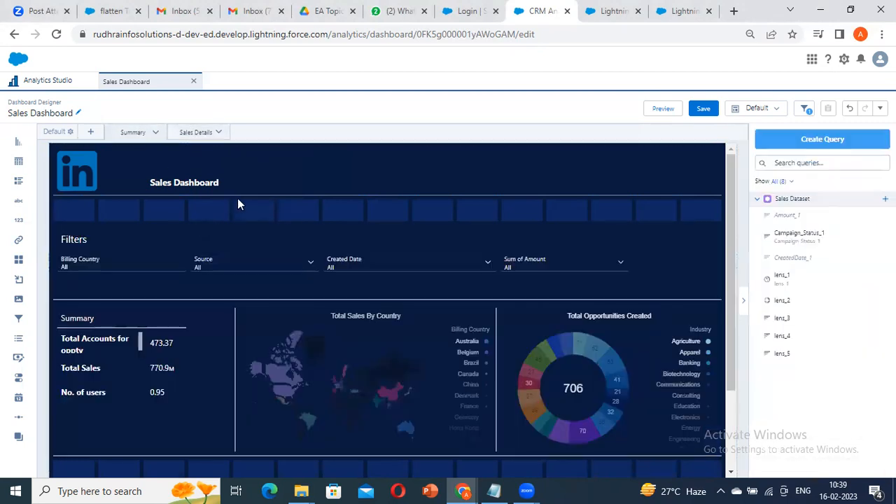
# - Add the Summary page's filter container, its Filters heading and the Billing Country, Source, Created Date and Sum of Amount filters to the Sales Details page
pyautogui.click(196, 237)
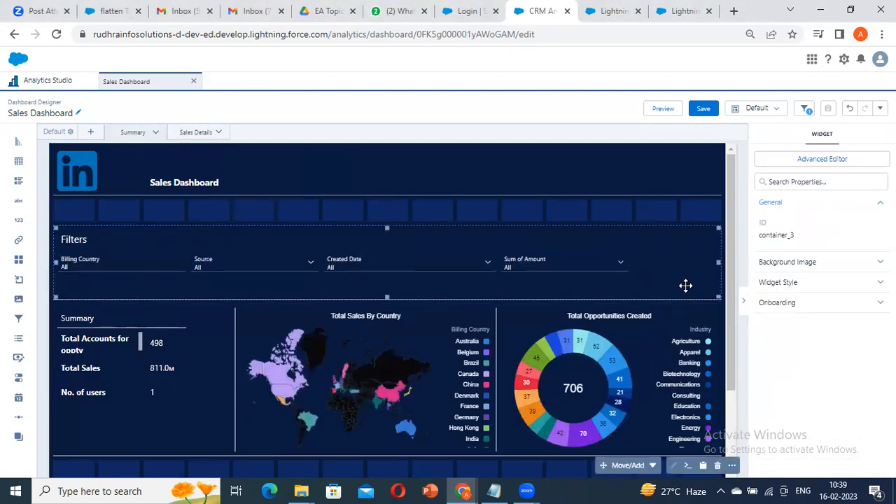
pyautogui.keyDown('shift'); pyautogui.click(88, 263); pyautogui.keyUp('shift')
pyautogui.keyDown('shift'); pyautogui.click(259, 264); pyautogui.keyUp('shift')
pyautogui.keyDown('shift'); pyautogui.click(360, 261); pyautogui.keyUp('shift')
pyautogui.keyDown('shift'); pyautogui.click(549, 258); pyautogui.keyUp('shift')
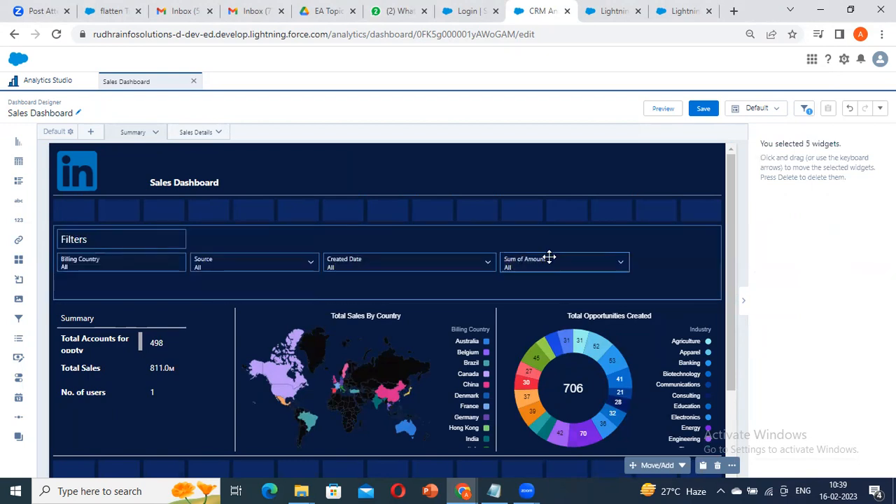
pyautogui.click(659, 466)
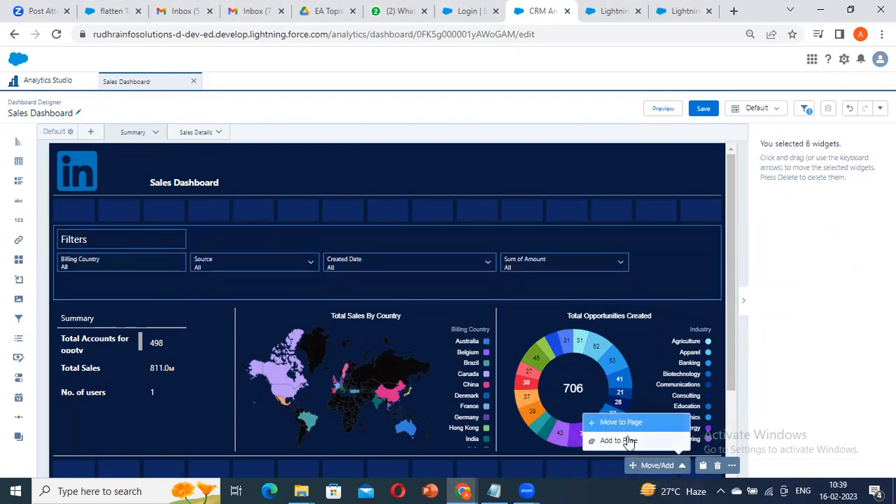
pyautogui.click(623, 442)
pyautogui.click(649, 413)
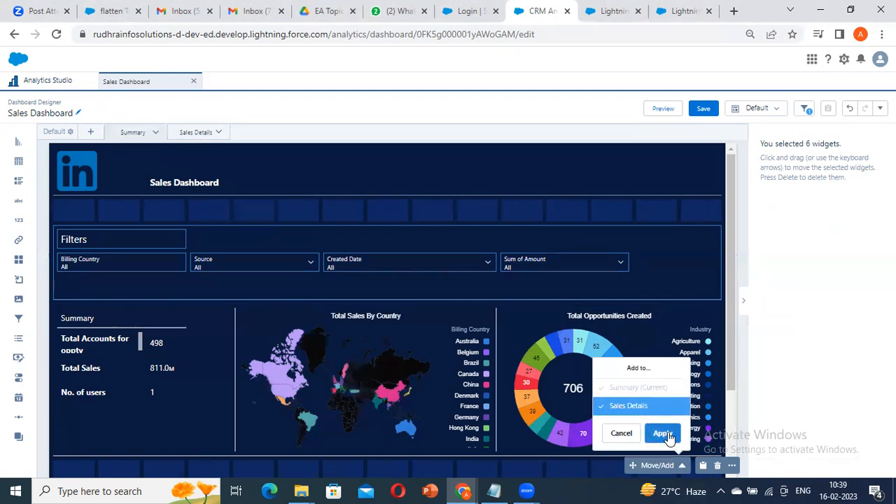
pyautogui.click(662, 434)
# - Examine the Sales Details page's header, filters and the free grid area below them
pyautogui.click(288, 324)
pyautogui.scroll(-1, 293, 323)
pyautogui.scroll(1, 292, 322)
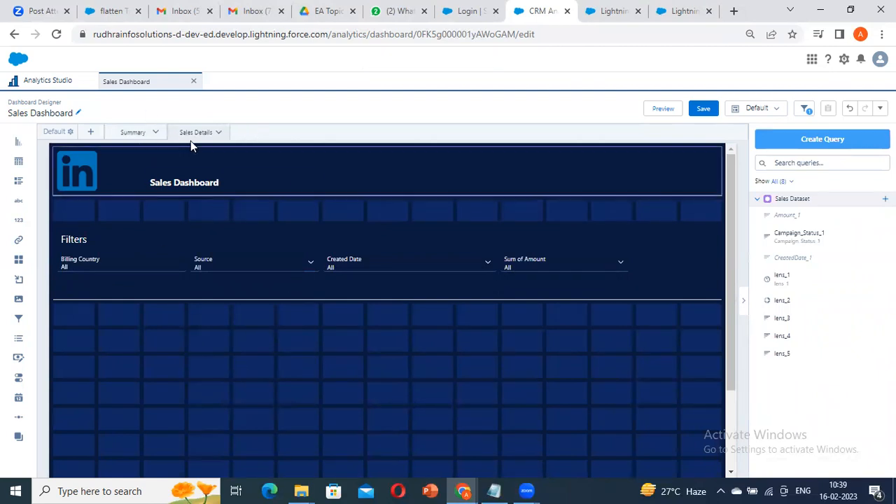
pyautogui.scroll(-2, 420, 357)
pyautogui.scroll(2, 426, 359)
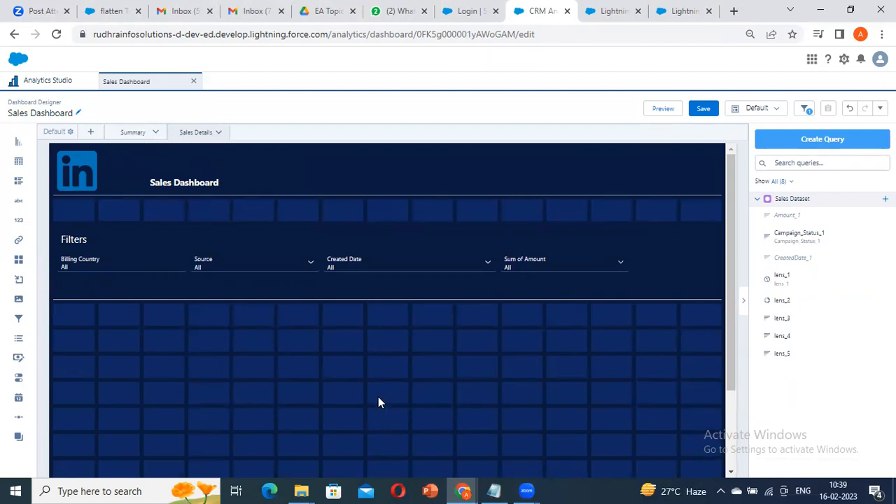
pyautogui.scroll(-2, 369, 372)
pyautogui.scroll(1, 369, 369)
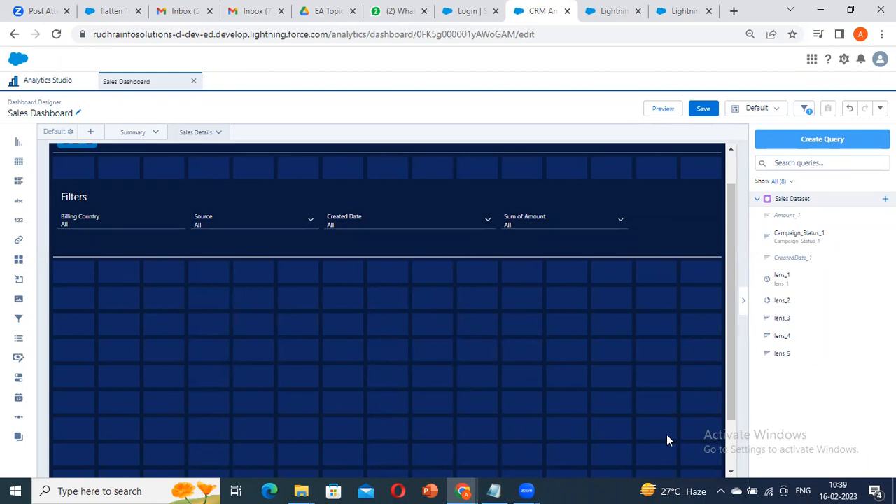
pyautogui.scroll(-1, 459, 349)
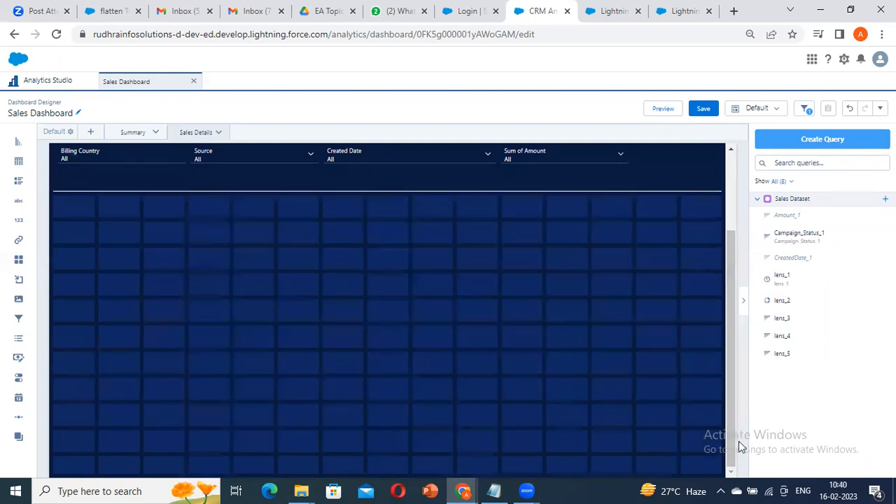
pyautogui.scroll(1, 563, 387)
pyautogui.scroll(-1, 517, 372)
pyautogui.scroll(3, 434, 350)
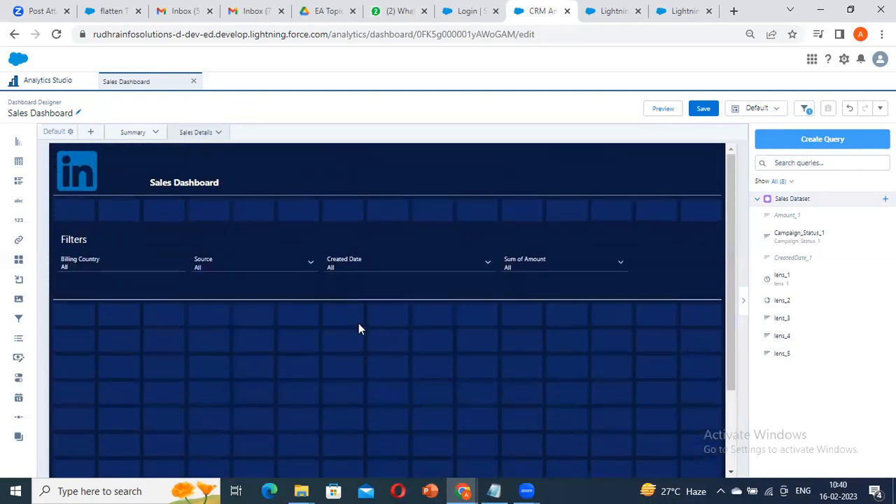
pyautogui.scroll(-1, 212, 324)
pyautogui.scroll(1, 266, 319)
# - Place a chart widget below the filters on the Sales Details page, six columns wide and six rows tall
pyautogui.scroll(-1, 600, 380)
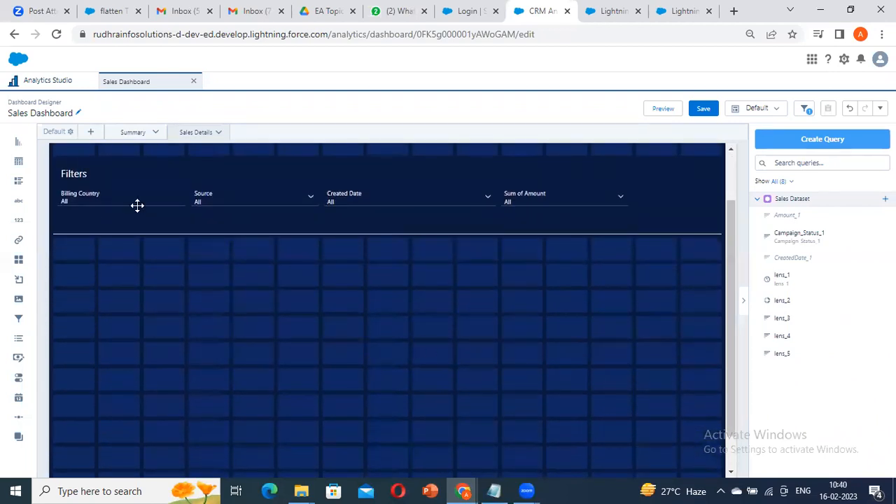
pyautogui.moveTo(18, 162); pyautogui.dragTo(240, 315)
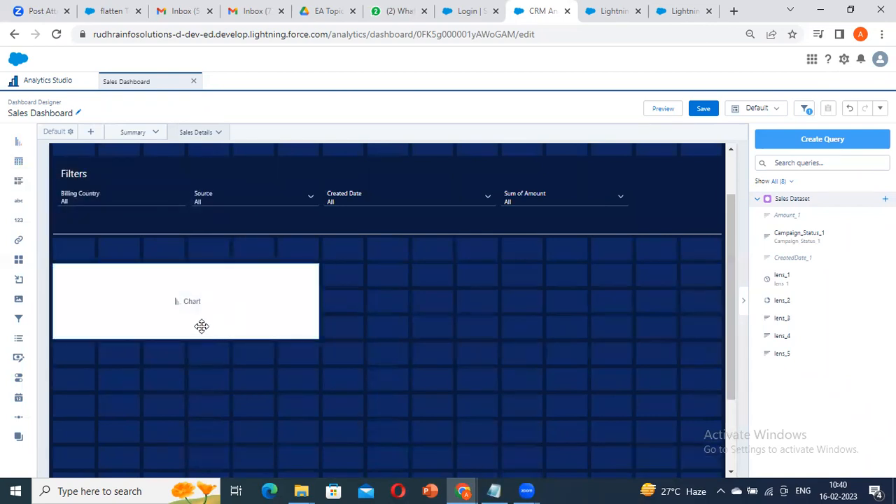
pyautogui.moveTo(185, 337); pyautogui.dragTo(178, 374)
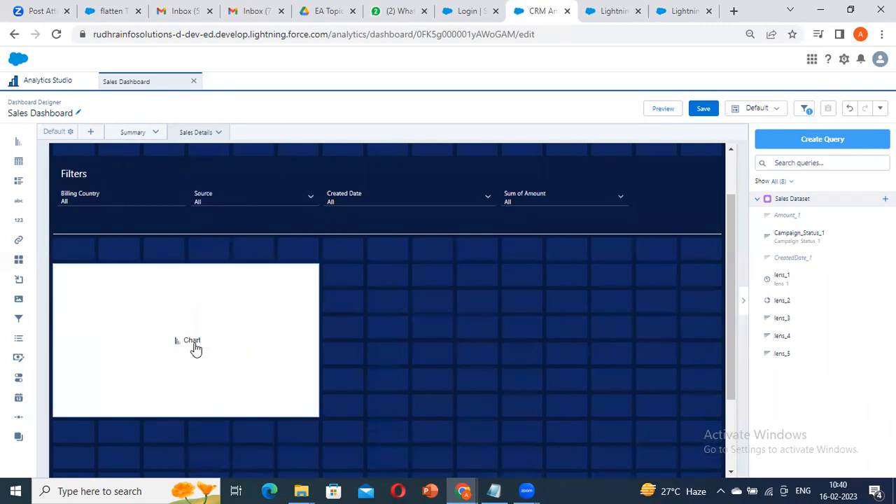
# - Start the new chart's query on the Sales Dataset and group its bars by Account Name
pyautogui.click(189, 341)
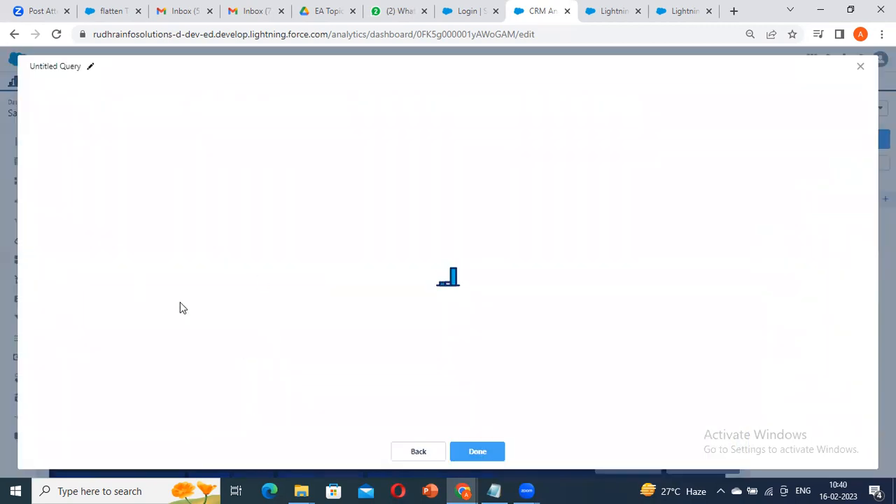
pyautogui.click(82, 272)
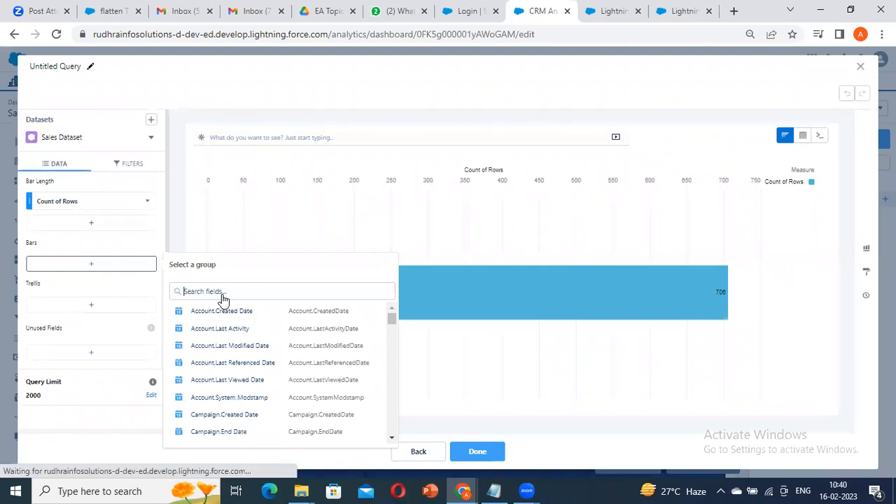
pyautogui.write('account')
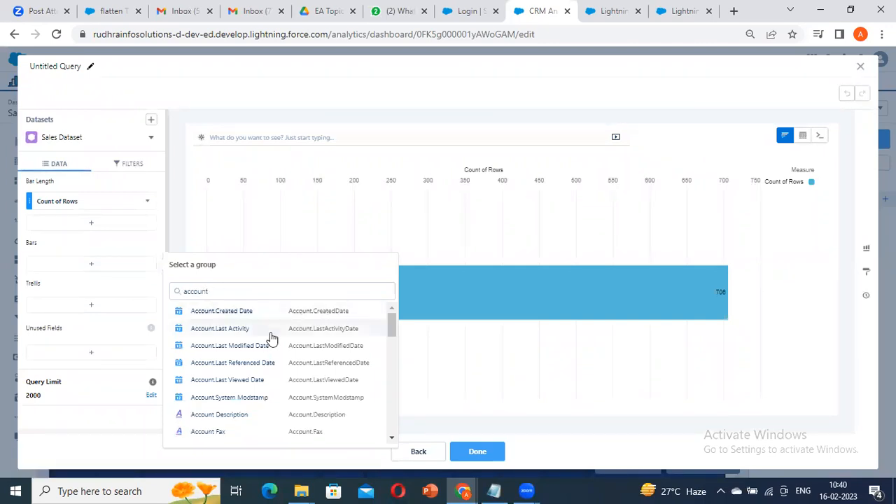
pyautogui.scroll(-5, 273, 336)
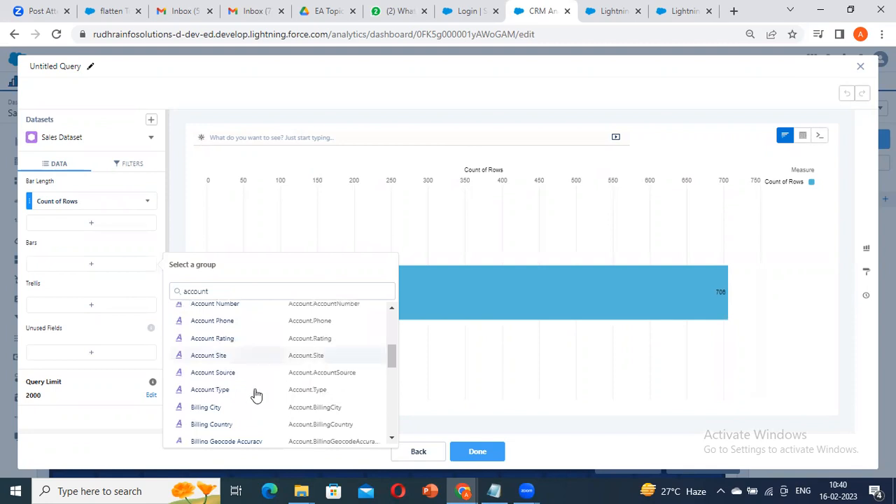
pyautogui.scroll(2, 231, 420)
pyautogui.click(226, 354)
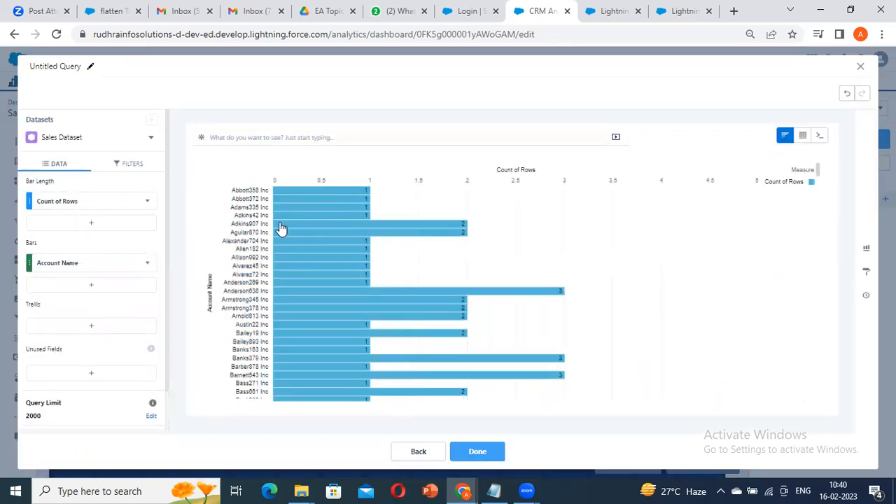
# - Sort the bars by Count of Rows in descending order and group them by Billing Country instead of Account Name
pyautogui.click(147, 202)
pyautogui.click(162, 225)
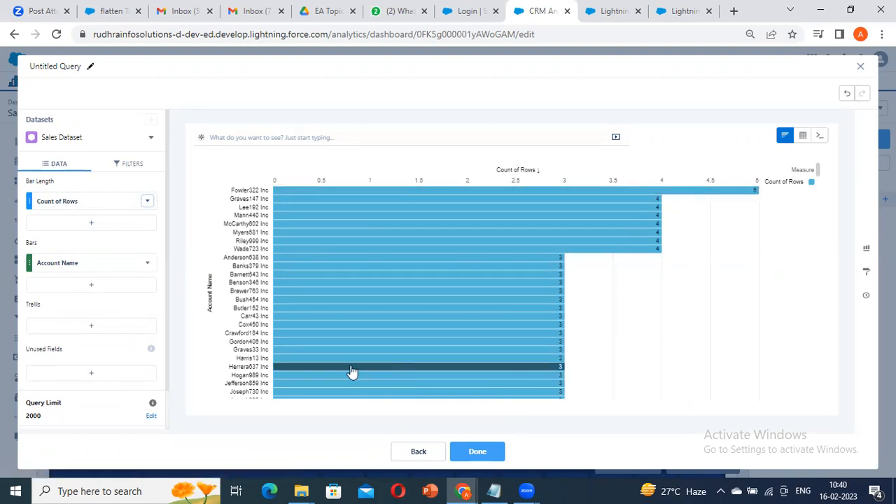
pyautogui.click(86, 267)
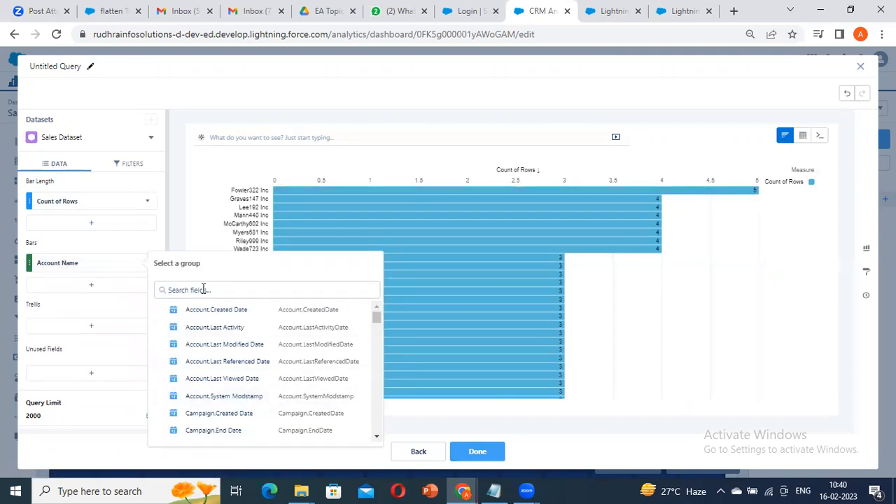
pyautogui.write('ountry')
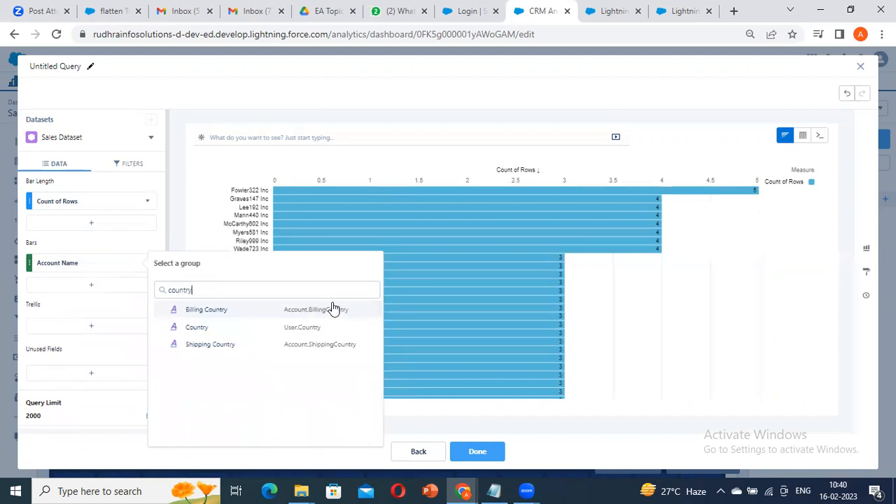
pyautogui.click(220, 312)
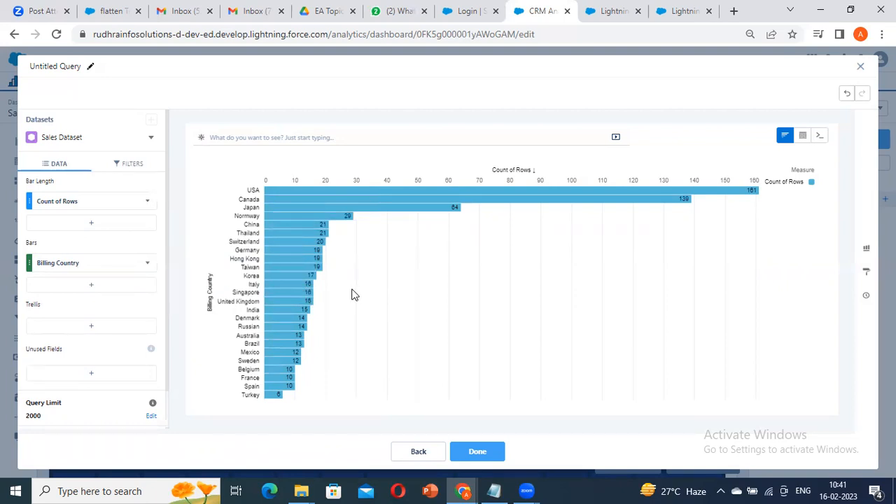
# - Try the ascending sort on Count of Rows and switch the bars back to descending order
pyautogui.click(147, 203)
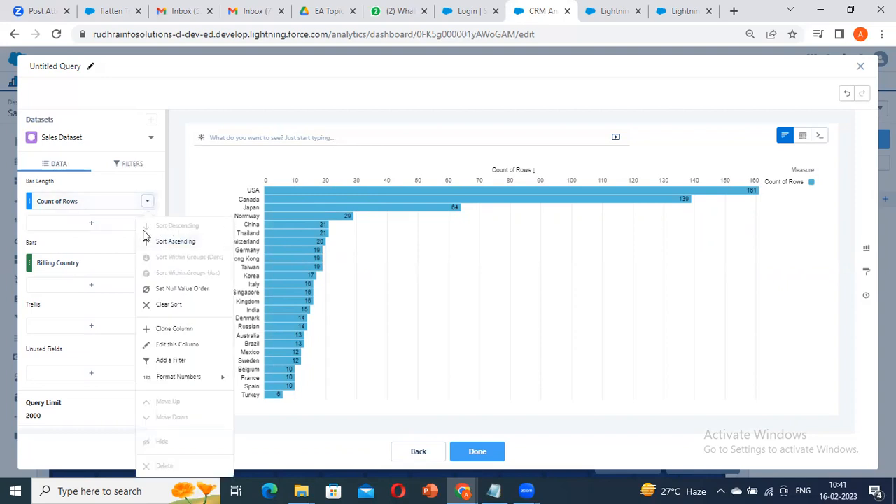
pyautogui.click(219, 177)
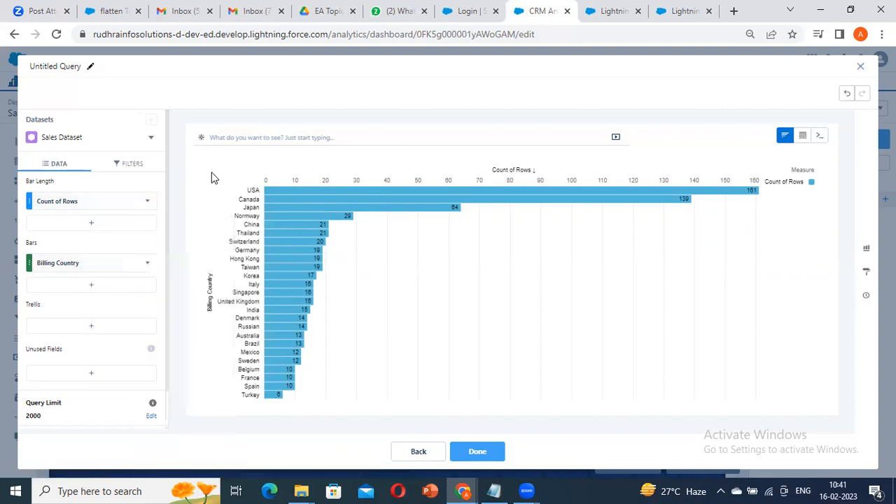
pyautogui.moveTo(688, 202)
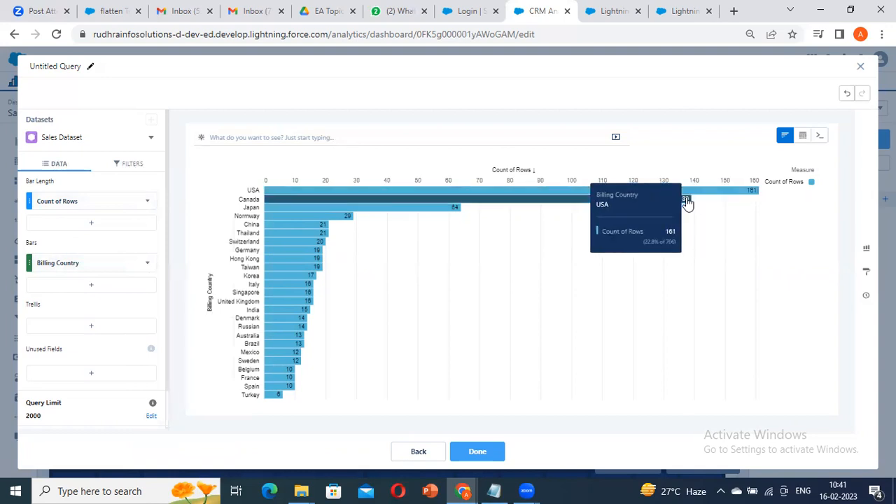
pyautogui.click(146, 201)
pyautogui.click(172, 242)
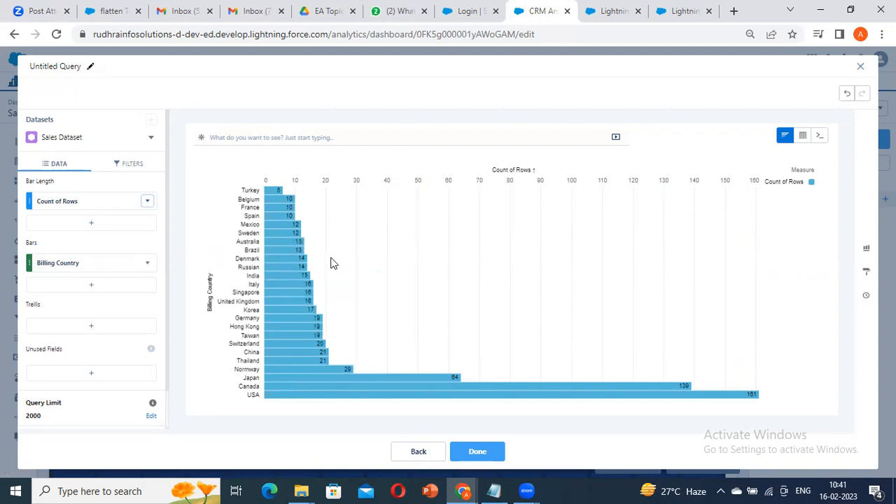
pyautogui.click(148, 202)
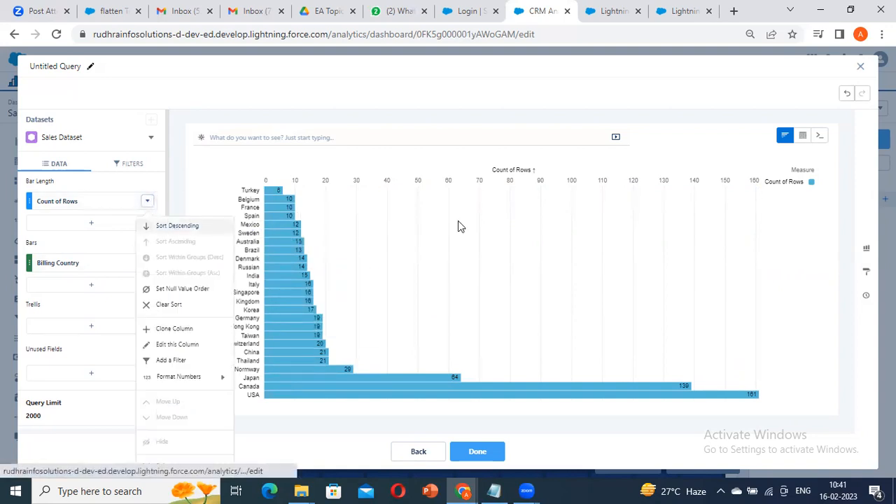
pyautogui.click(171, 227)
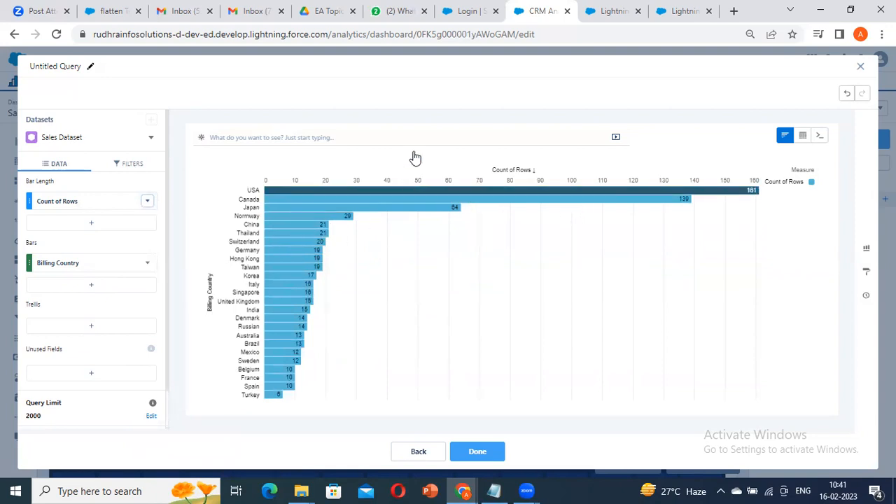
# - Finish the chart's query, apply the Dark theme to the chart and move it one grid row down
pyautogui.click(477, 451)
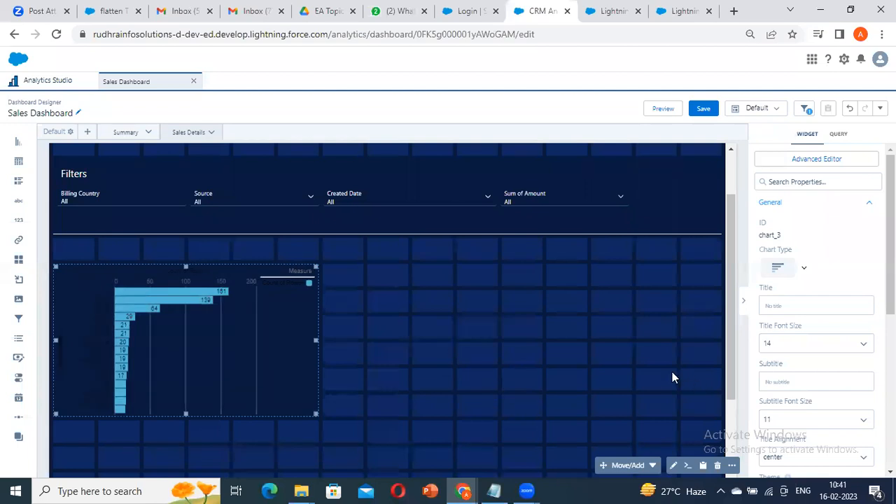
pyautogui.scroll(-4, 805, 312)
pyautogui.click(820, 237)
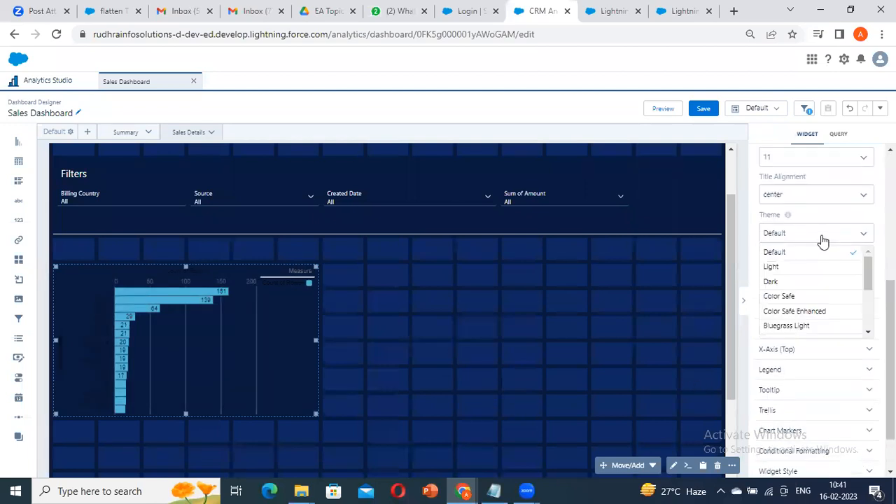
pyautogui.click(795, 283)
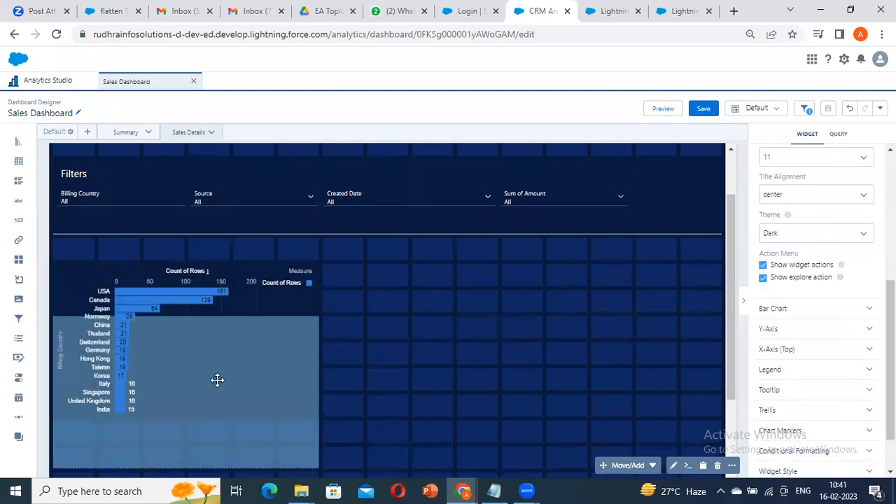
pyautogui.moveTo(222, 358); pyautogui.dragTo(224, 359)
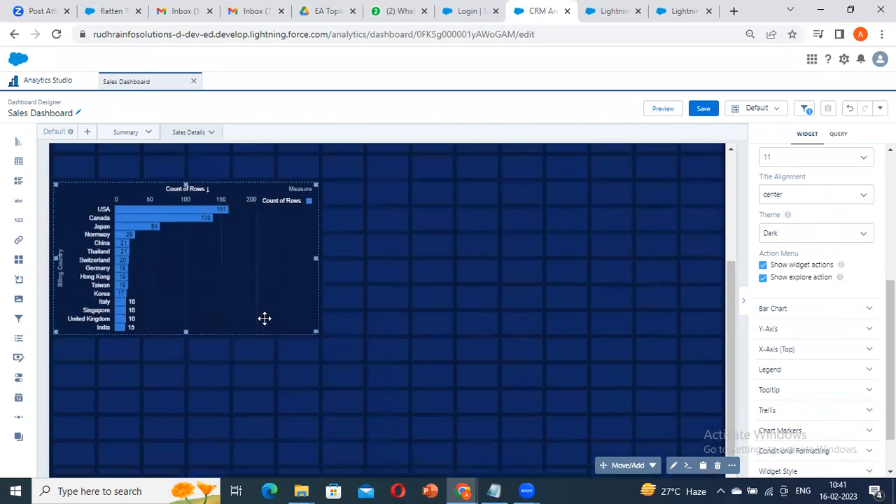
# - Deselect the chart and start a new custom query for the dashboard
pyautogui.scroll(-1, 489, 334)
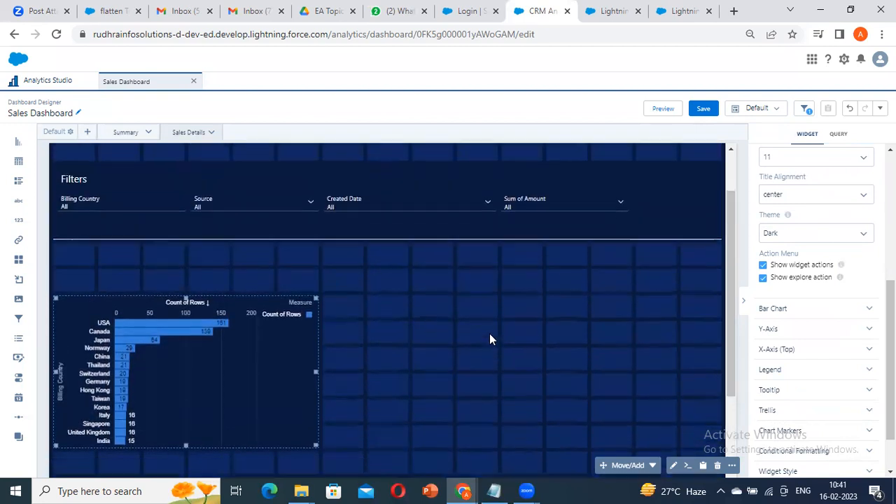
pyautogui.scroll(1, 300, 290)
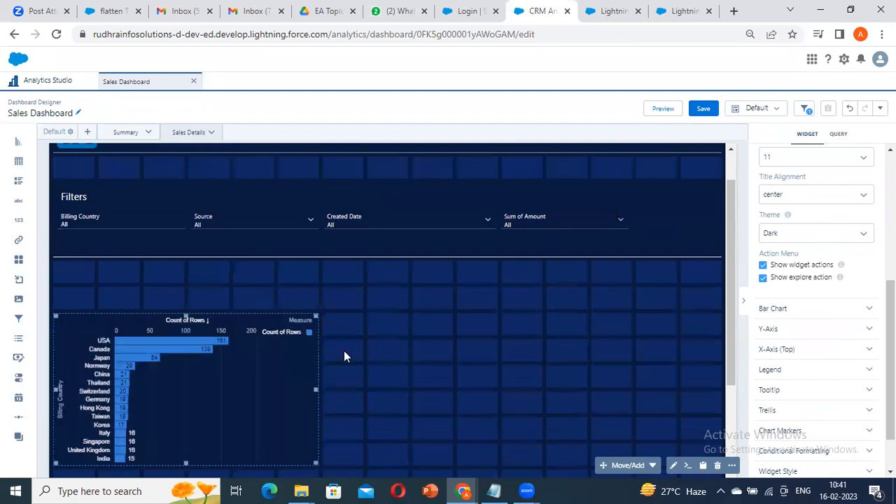
pyautogui.scroll(-1, 252, 335)
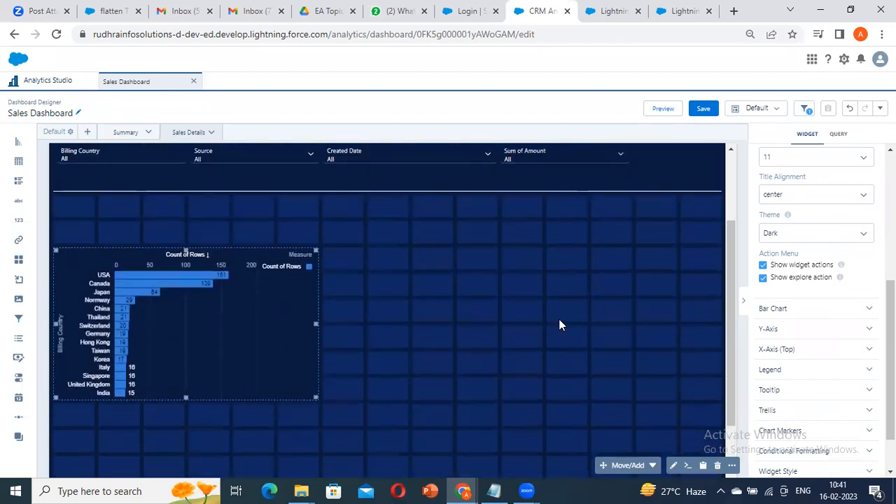
pyautogui.click(559, 320)
pyautogui.scroll(2, 494, 303)
pyautogui.scroll(-2, 488, 312)
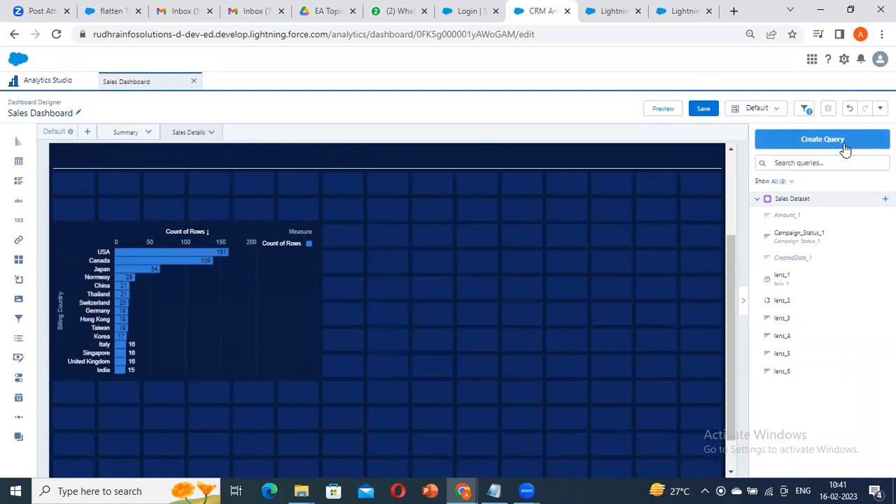
pyautogui.click(804, 142)
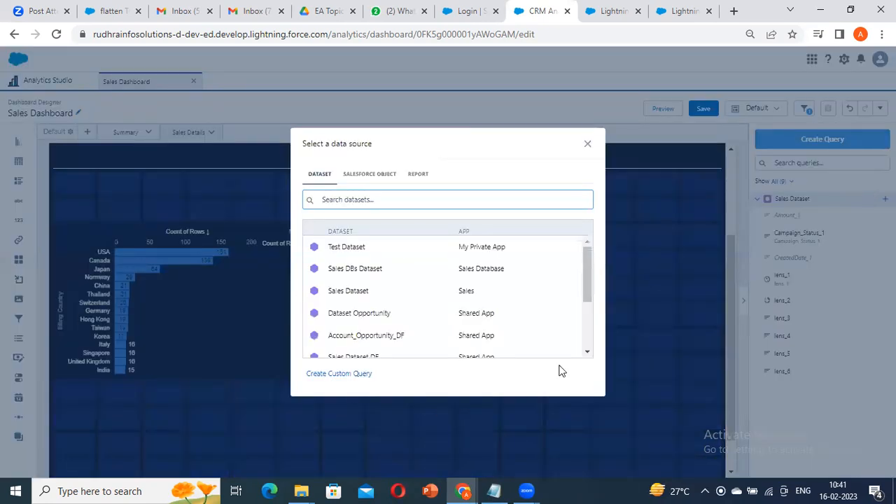
pyautogui.click(361, 381)
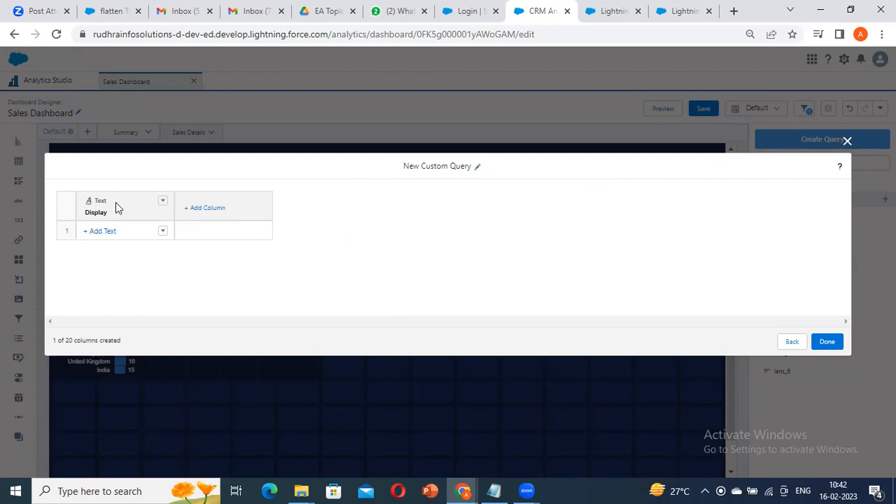
# - Fill the custom query's Display column with the rows Top 5, Top 10, Top 15 and Top 20
pyautogui.click(109, 232)
pyautogui.write('Toc')
pyautogui.write(' 5')
pyautogui.press('Return')
pyautogui.click(114, 250)
pyautogui.write('Top 10')
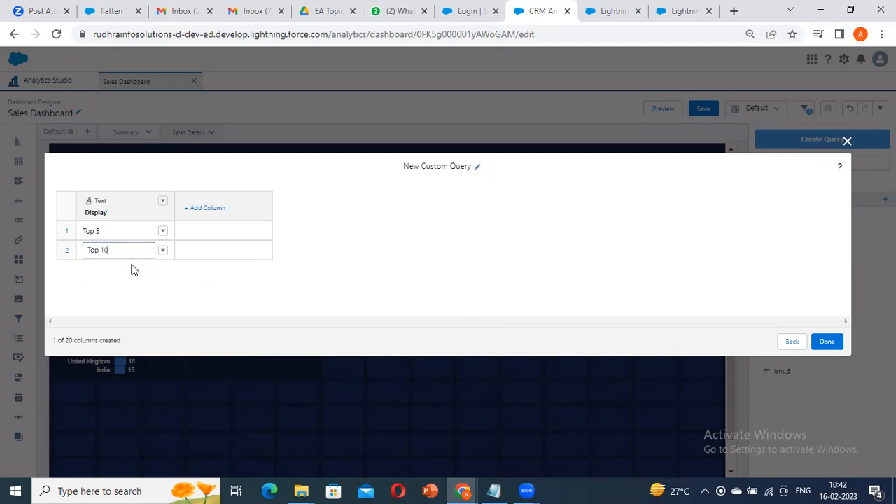
pyautogui.press('Return')
pyautogui.click(104, 271)
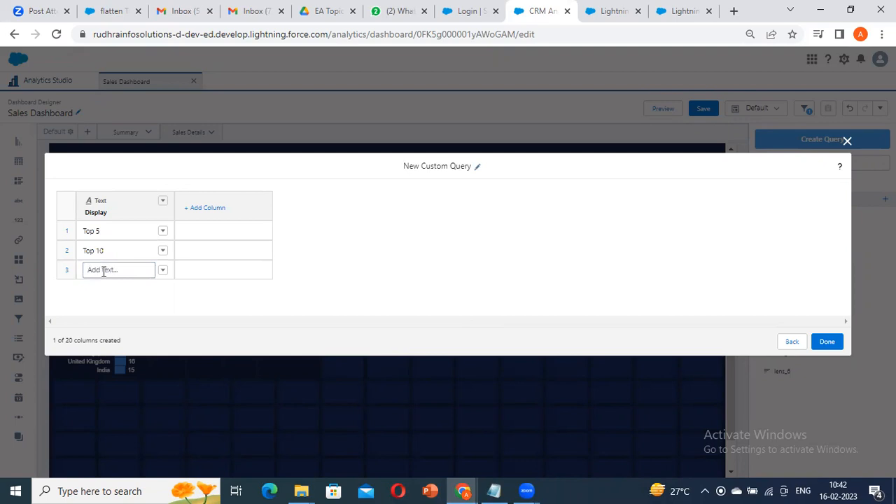
pyautogui.press('Return')
pyautogui.click(105, 295)
pyautogui.write('Top 20')
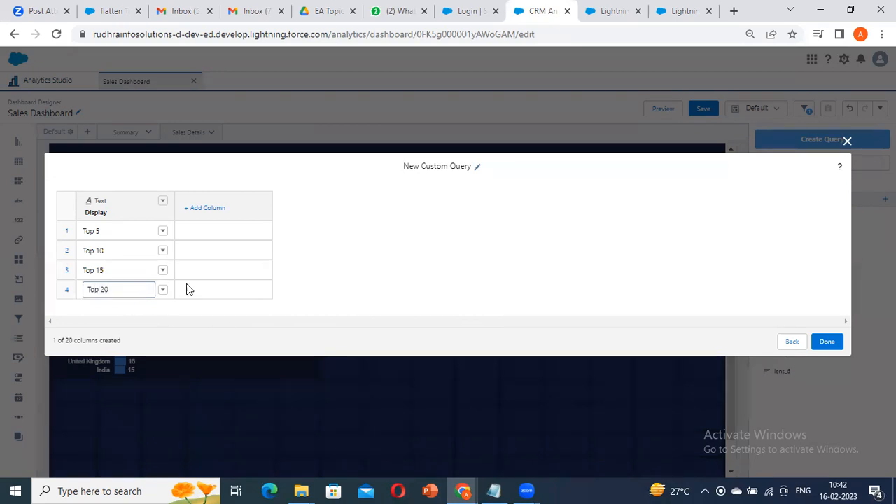
pyautogui.press('Return')
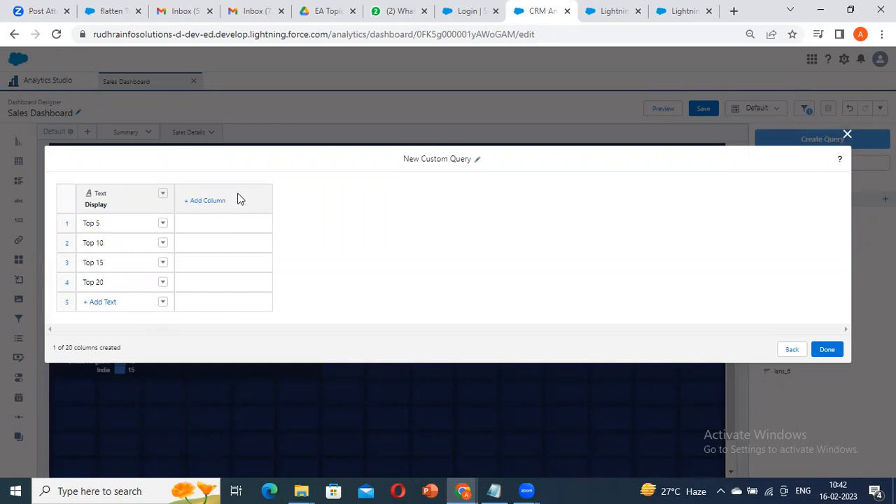
# - Try a manual number column beside the Display column and delete it again
pyautogui.click(201, 203)
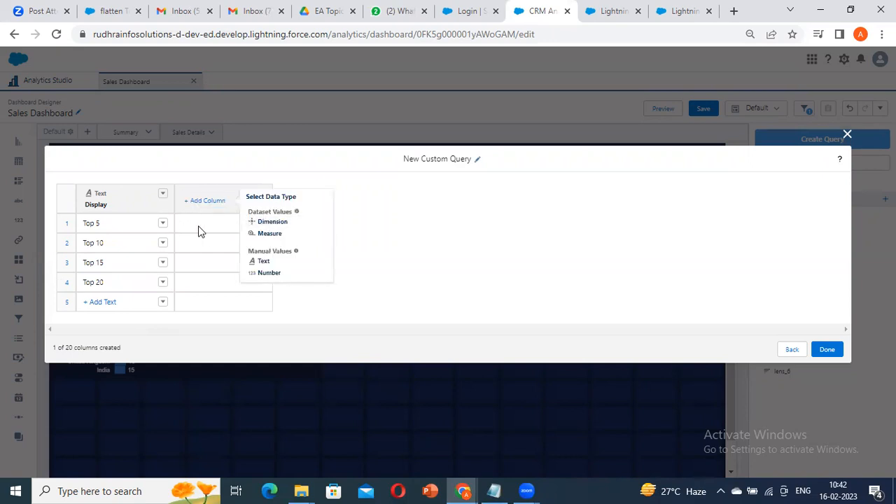
pyautogui.click(201, 223)
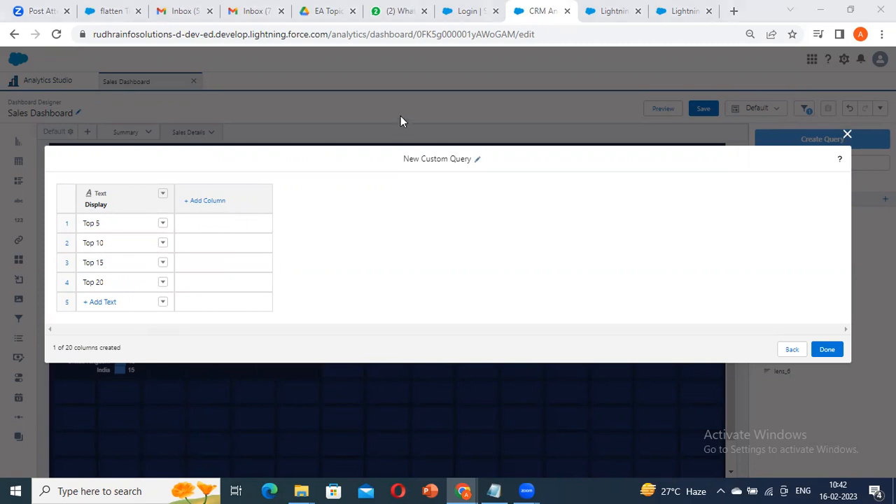
pyautogui.click(202, 201)
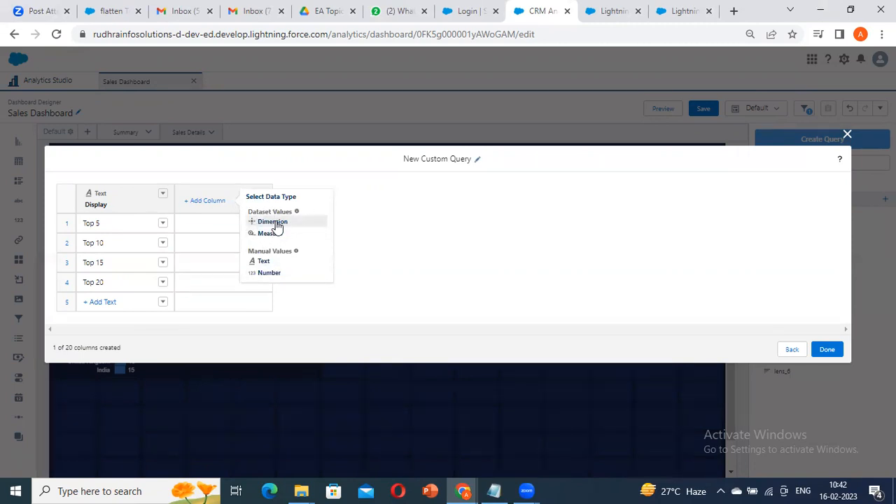
pyautogui.click(280, 274)
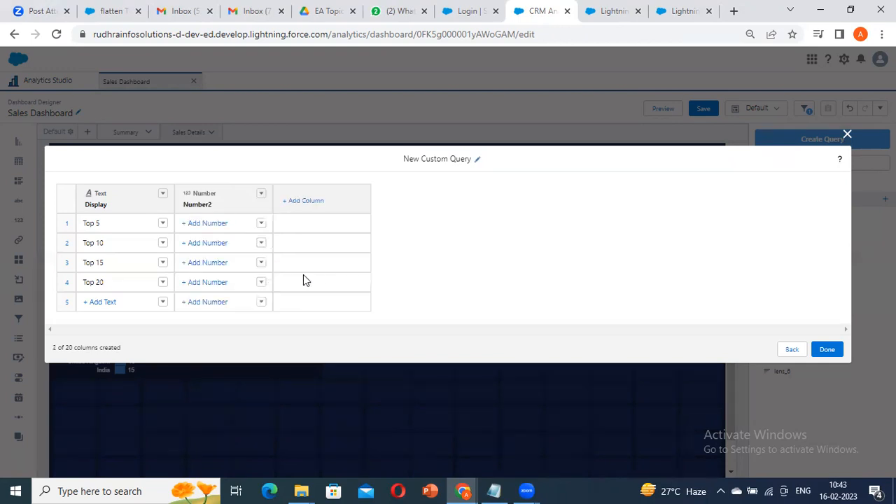
pyautogui.click(261, 196)
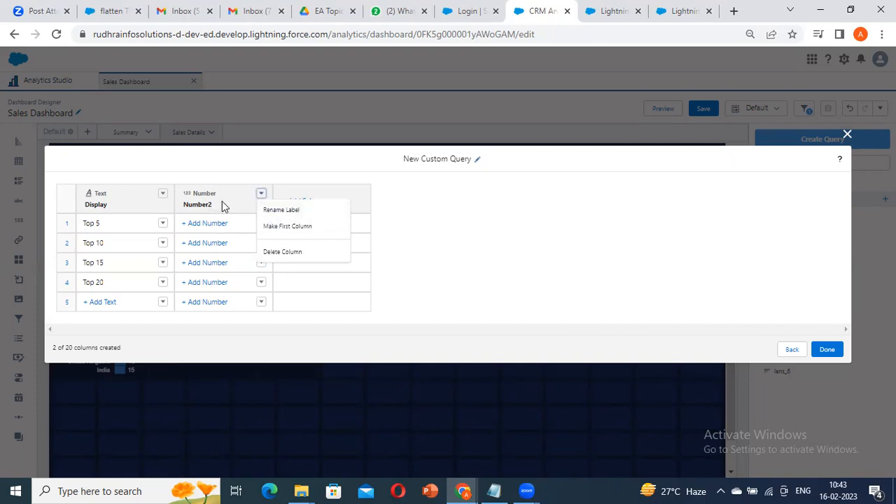
pyautogui.click(263, 194)
pyautogui.click(199, 203)
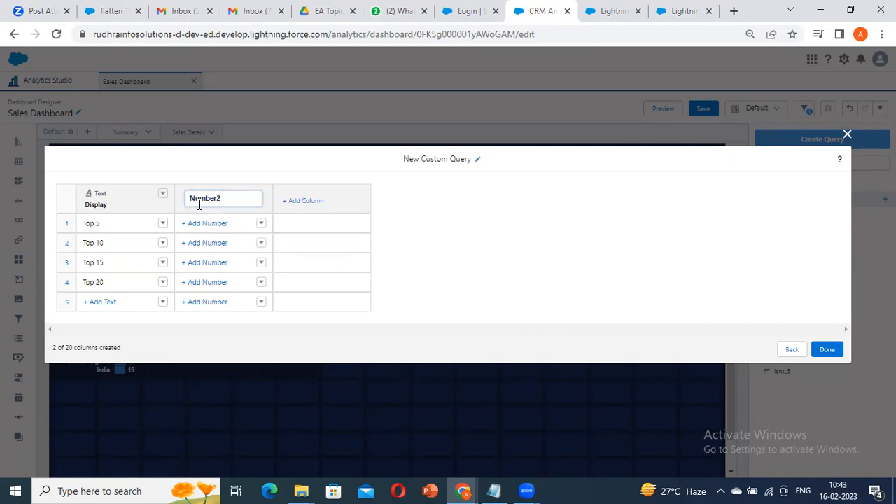
pyautogui.click(280, 221)
pyautogui.click(261, 194)
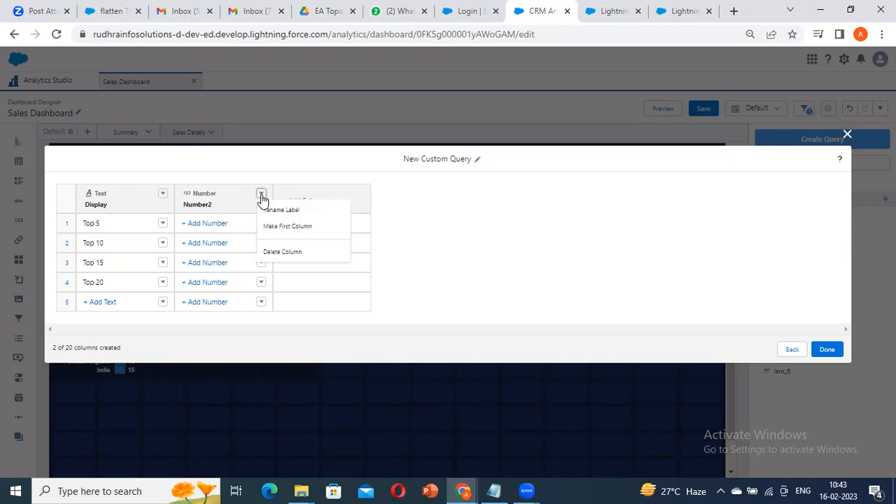
pyautogui.click(282, 252)
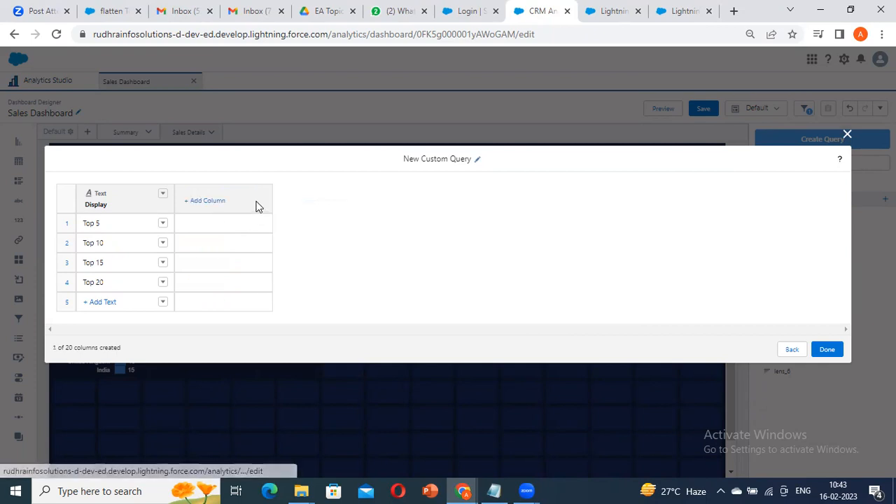
# - Try a manual text column with 5 in the Top 5 row and delete that column
pyautogui.click(205, 201)
pyautogui.click(263, 262)
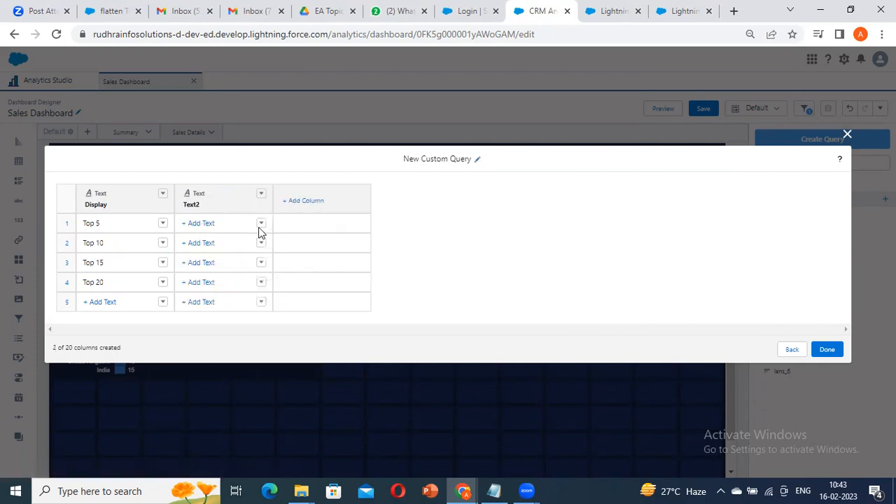
pyautogui.click(209, 225)
pyautogui.write('5')
pyautogui.click(209, 244)
pyautogui.click(260, 195)
pyautogui.click(279, 252)
# - Replace the second text column with a manual number column holding 5, 10, 15 and 20 beside the Top rows, and finish the custom query
pyautogui.click(210, 201)
pyautogui.click(268, 272)
pyautogui.click(207, 222)
pyautogui.write('5')
pyautogui.click(208, 243)
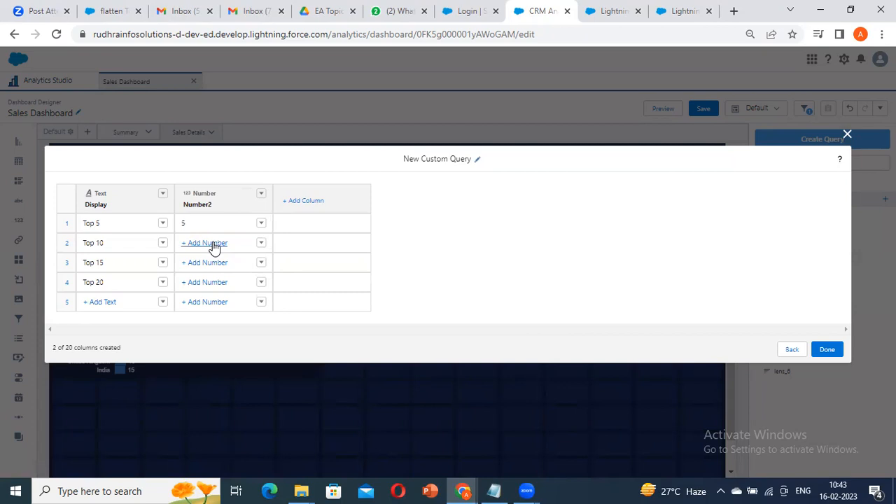
pyautogui.write('10')
pyautogui.click(208, 263)
pyautogui.write('1')
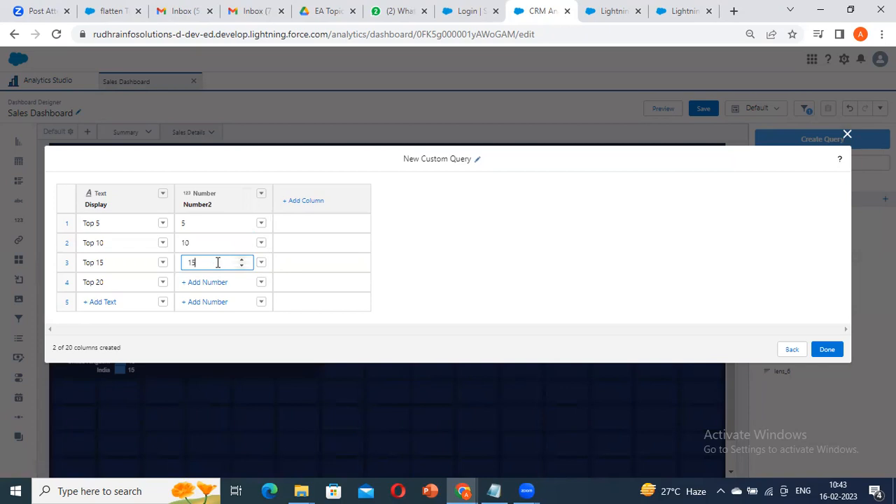
pyautogui.click(206, 283)
pyautogui.click(200, 282)
pyautogui.write('2')
pyautogui.click(390, 338)
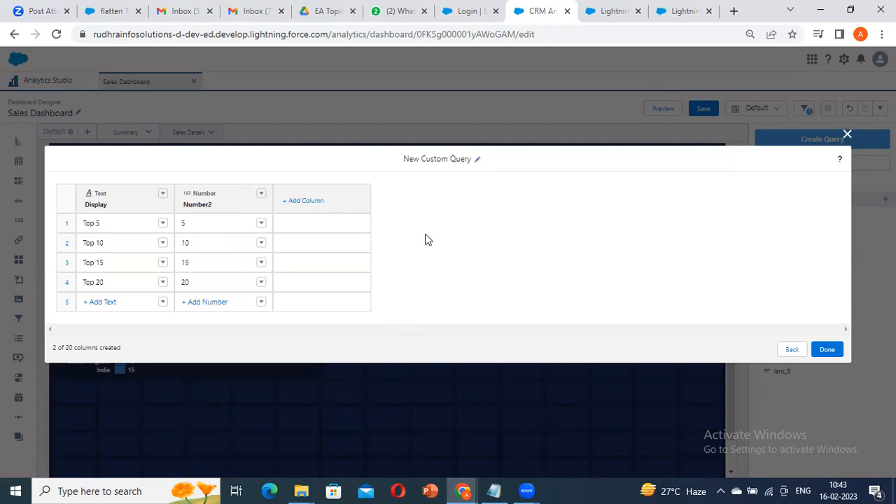
pyautogui.click(826, 350)
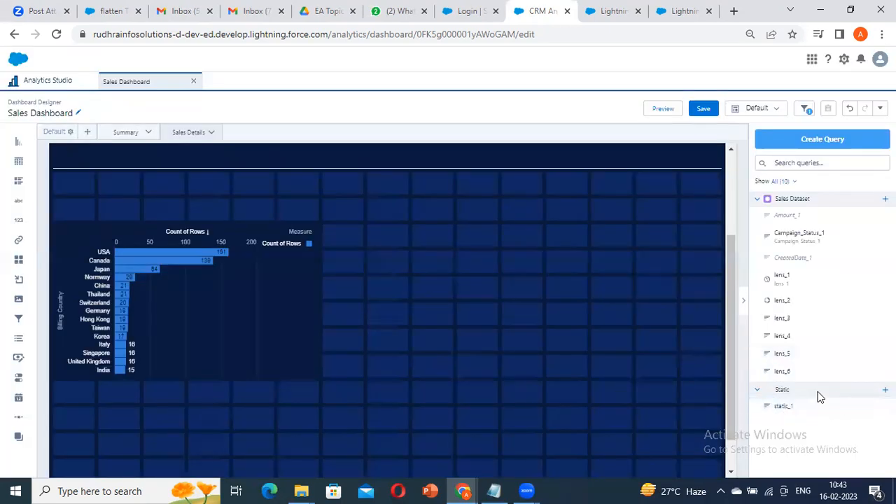
pyautogui.click(842, 147)
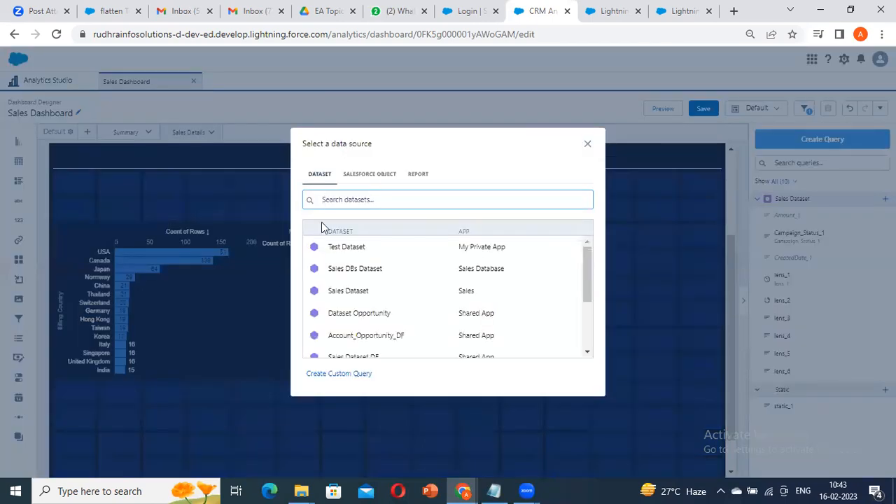
pyautogui.click(589, 146)
pyautogui.click(861, 145)
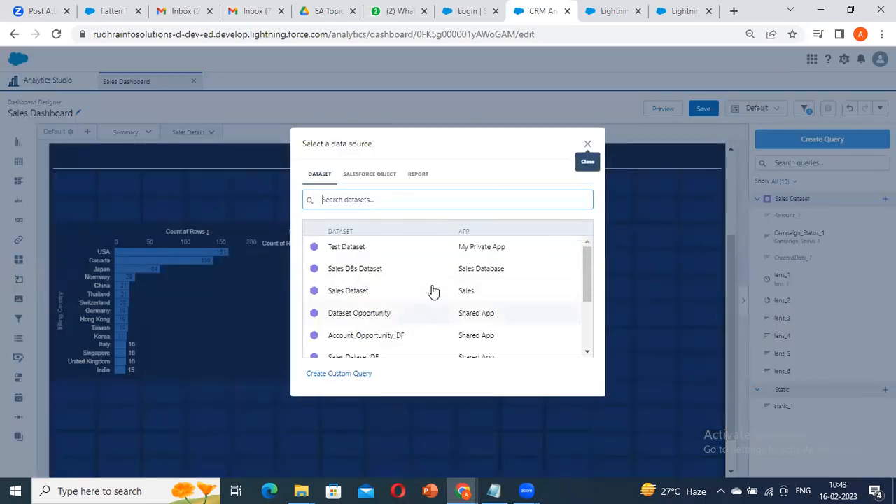
pyautogui.click(341, 296)
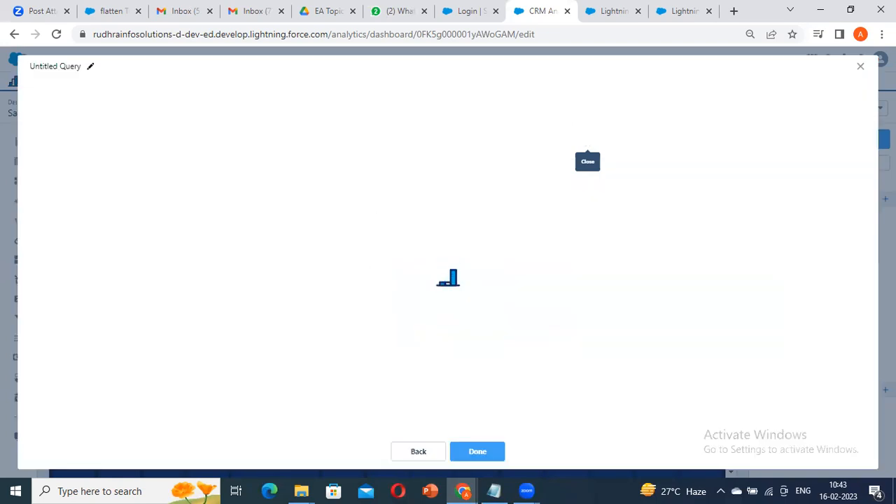
pyautogui.click(861, 67)
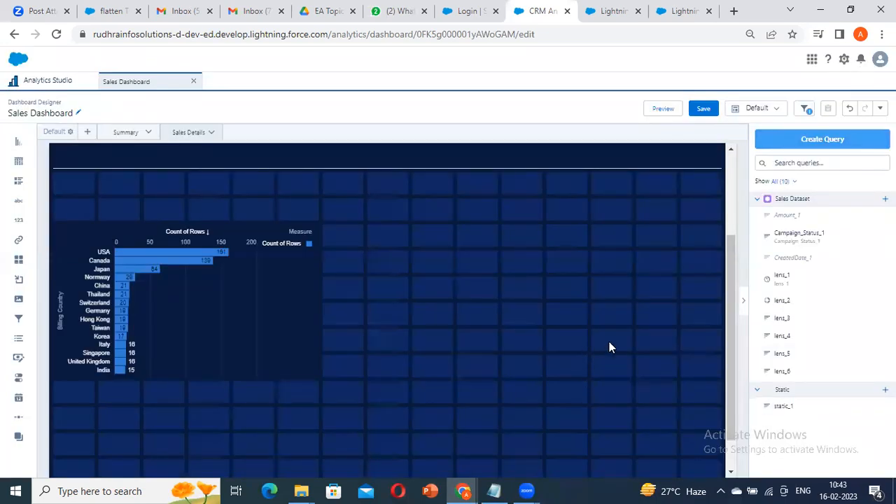
pyautogui.scroll(2, 640, 346)
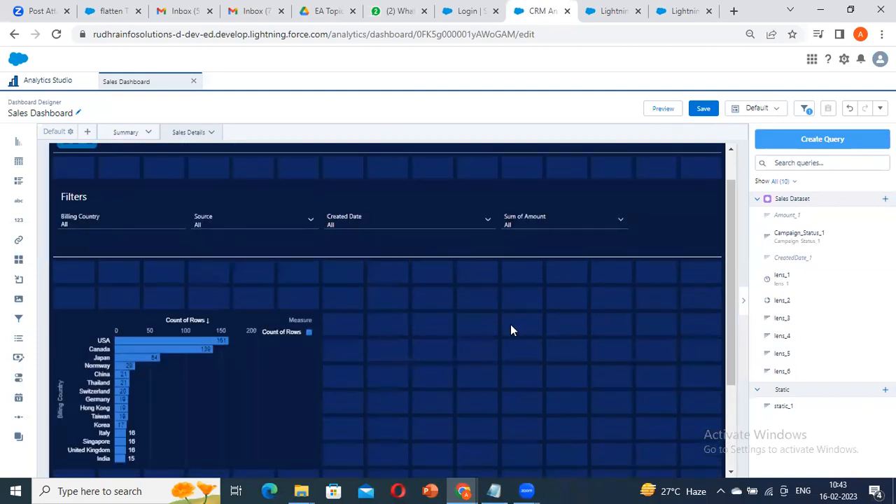
pyautogui.click(809, 142)
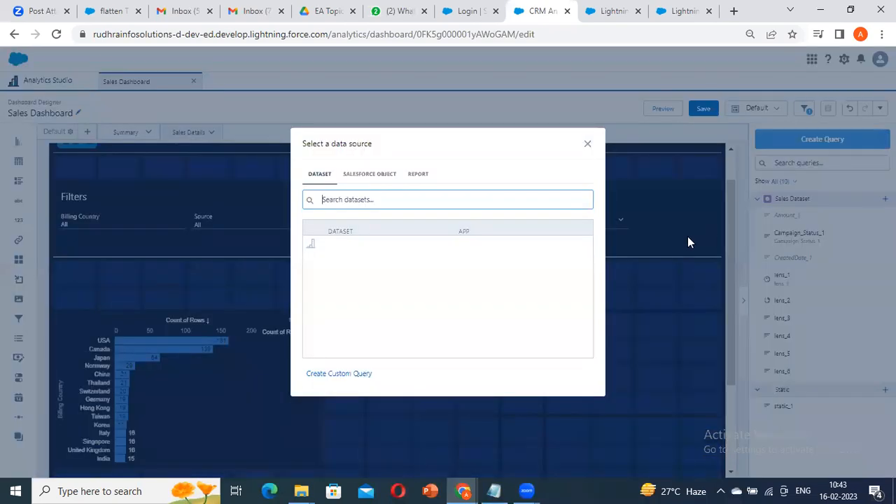
pyautogui.click(341, 375)
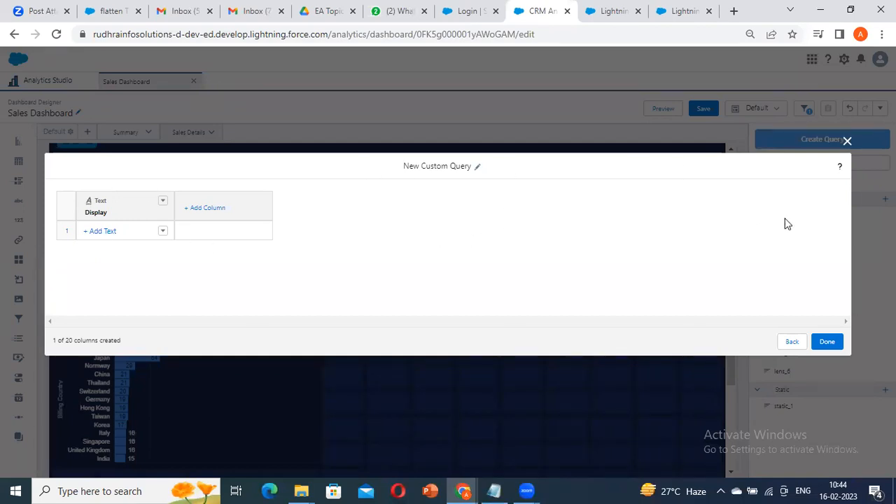
pyautogui.click(477, 167)
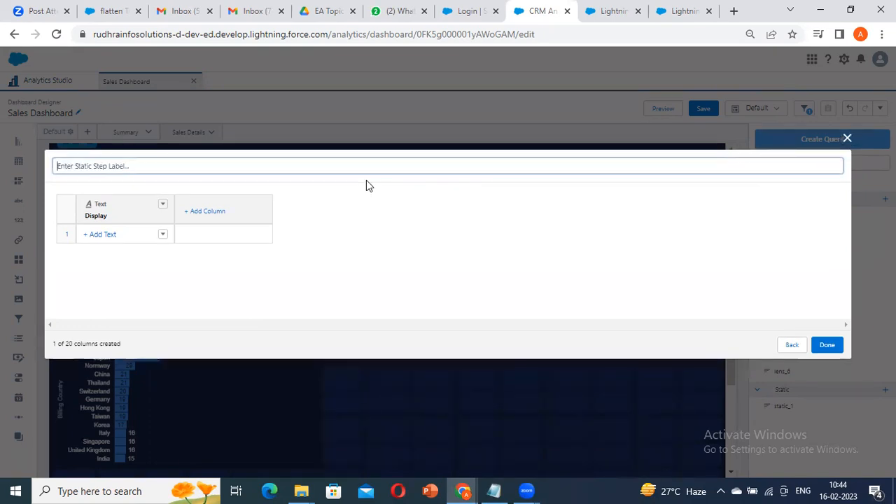
pyautogui.click(847, 138)
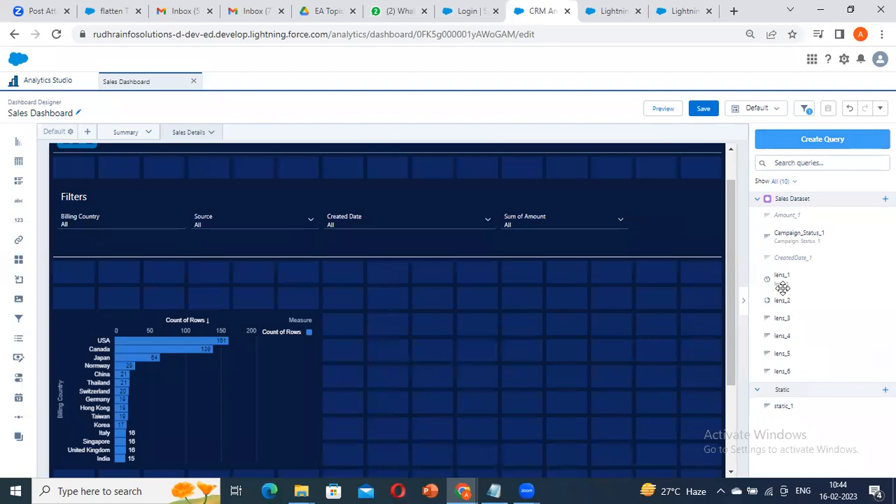
# - Check the query ID behind the Total Accounts for oppty number on the Summary page and return to the Sales Details page
pyautogui.scroll(2, 191, 204)
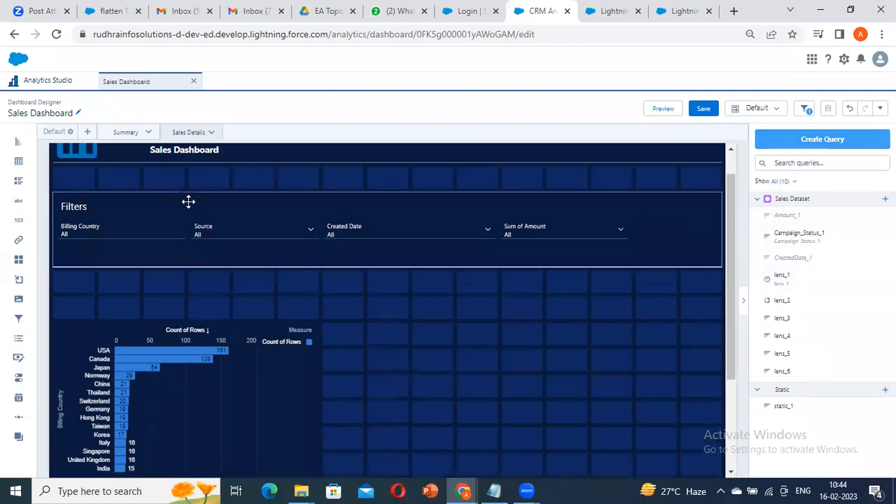
pyautogui.click(128, 132)
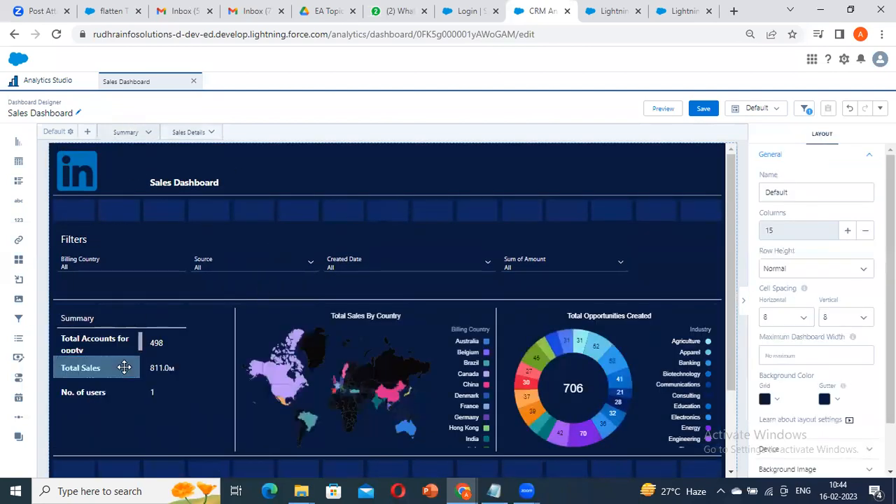
pyautogui.click(120, 366)
pyautogui.click(193, 342)
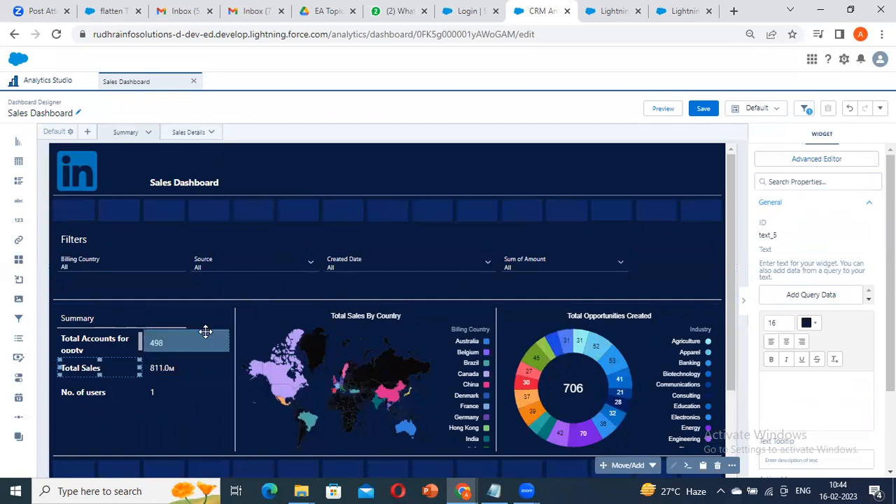
pyautogui.click(832, 135)
pyautogui.doubleClick(770, 210)
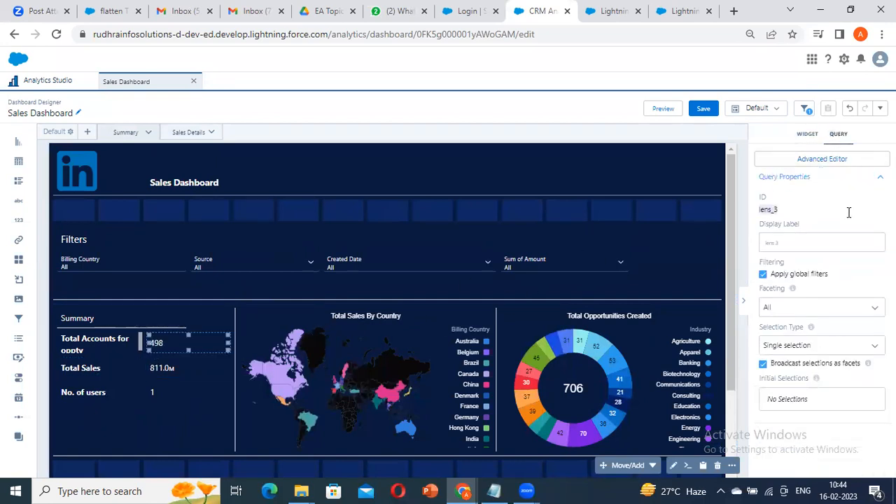
pyautogui.click(189, 132)
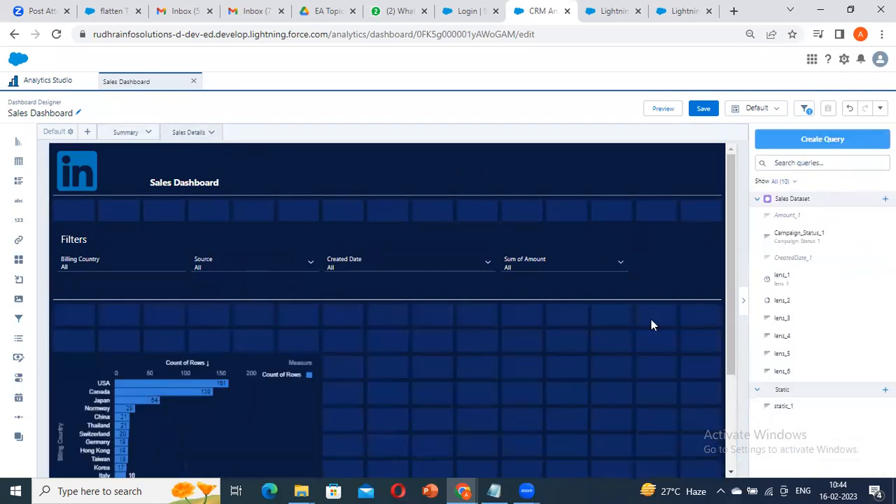
pyautogui.scroll(-1, 575, 368)
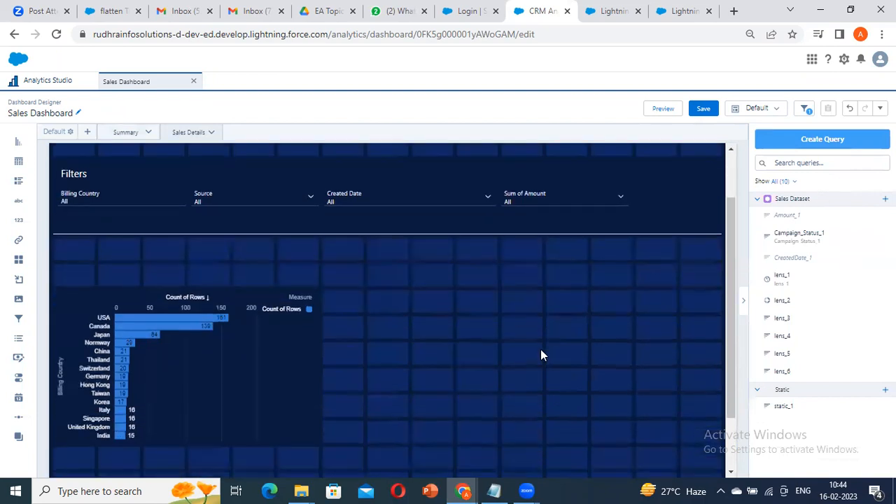
pyautogui.click(214, 385)
pyautogui.click(330, 354)
pyautogui.click(240, 347)
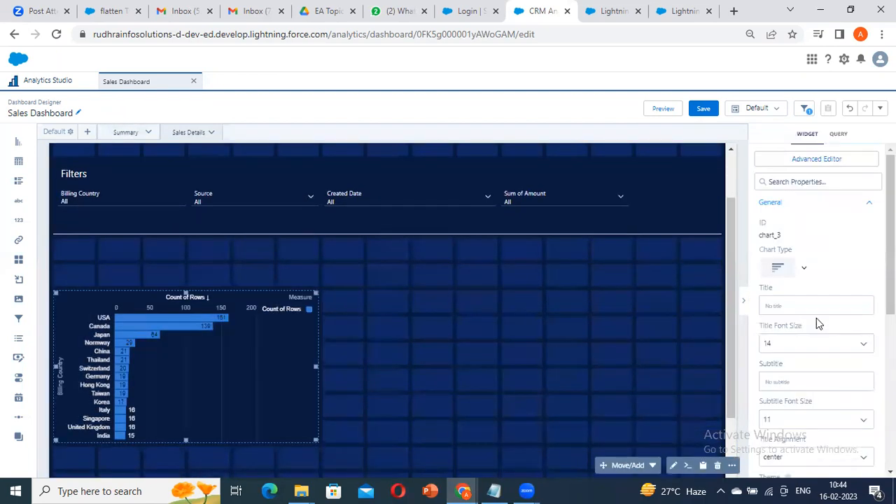
pyautogui.click(414, 383)
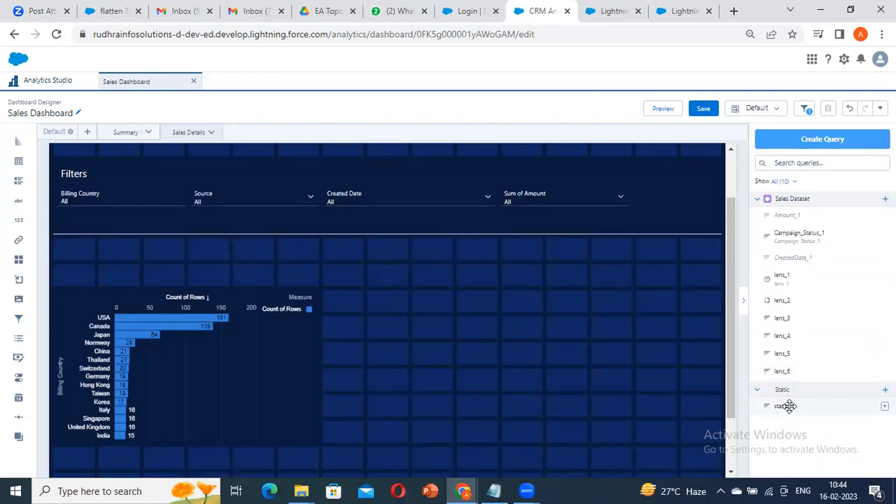
pyautogui.click(837, 144)
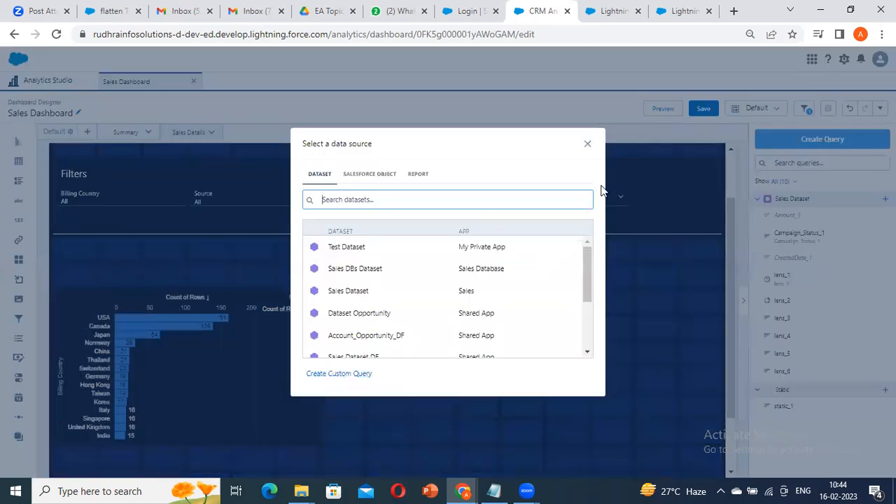
pyautogui.click(588, 147)
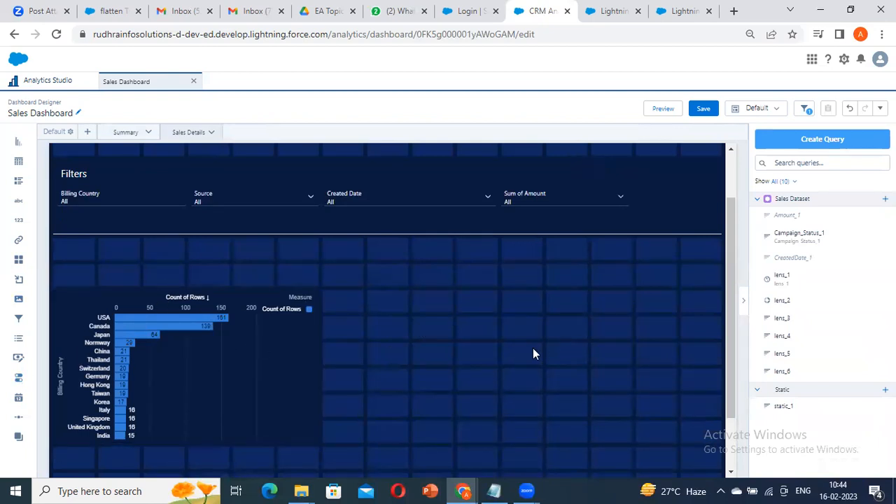
# - Place a toggle widget directly above the Billing Country bar chart and assign the static_1 query to it
pyautogui.moveTo(18, 378); pyautogui.dragTo(101, 281)
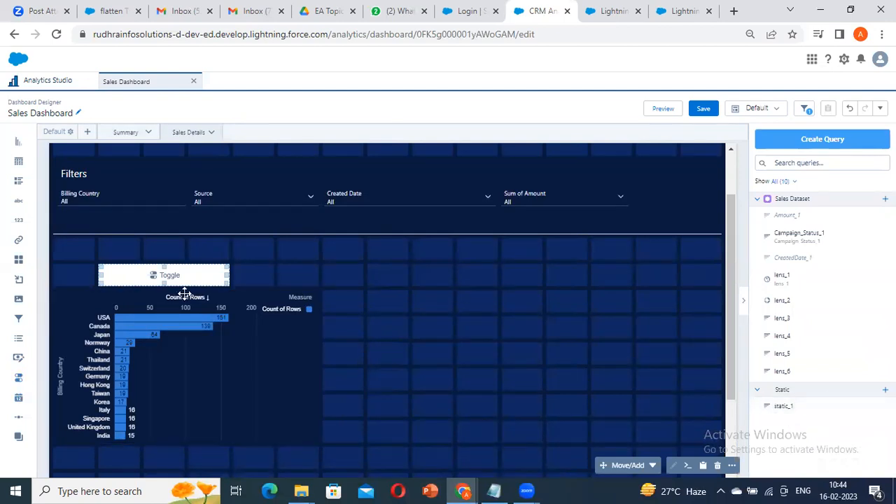
pyautogui.moveTo(782, 406); pyautogui.dragTo(315, 278)
pyautogui.click(626, 164)
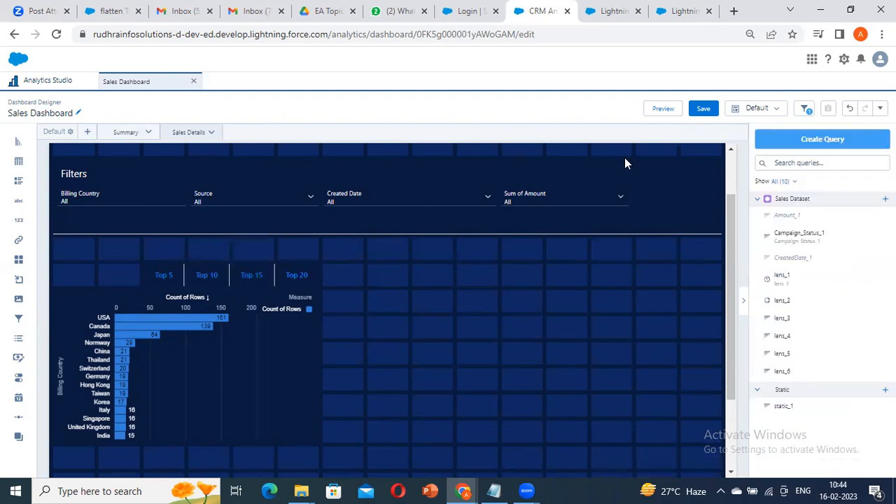
# - Preview the dashboard, try the Top 5, Top 10, Top 15 and Top 20 toggle options above the chart, and return to editing
pyautogui.click(661, 110)
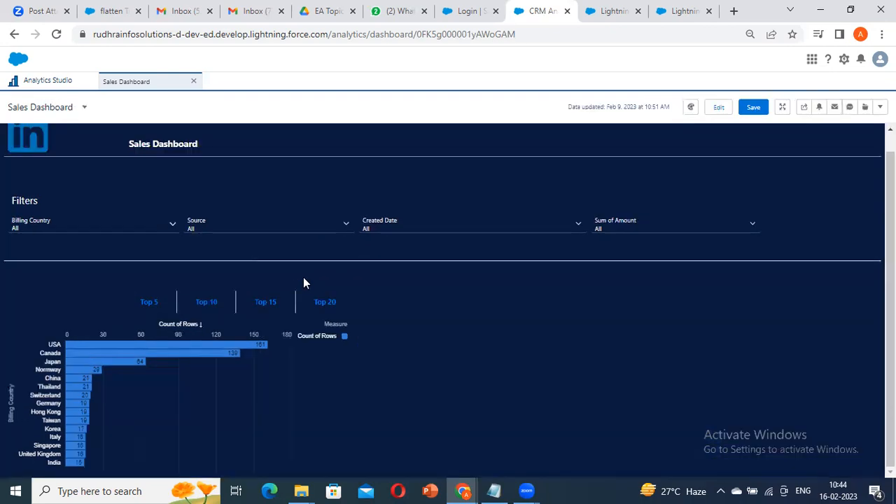
pyautogui.click(171, 306)
pyautogui.click(219, 306)
pyautogui.click(276, 306)
pyautogui.click(322, 302)
pyautogui.click(175, 308)
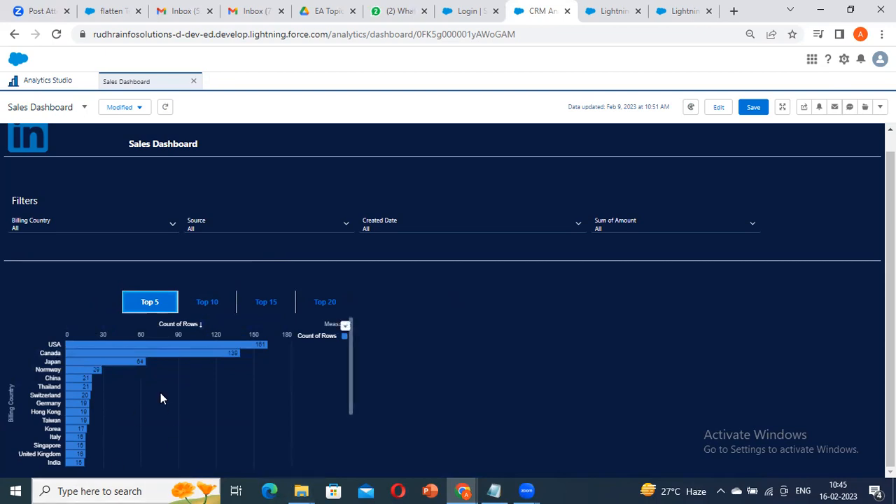
pyautogui.click(222, 303)
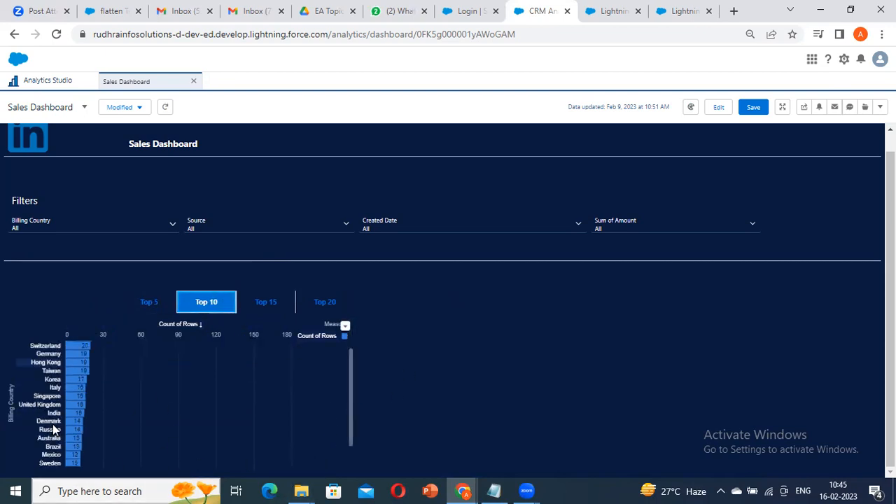
pyautogui.click(265, 304)
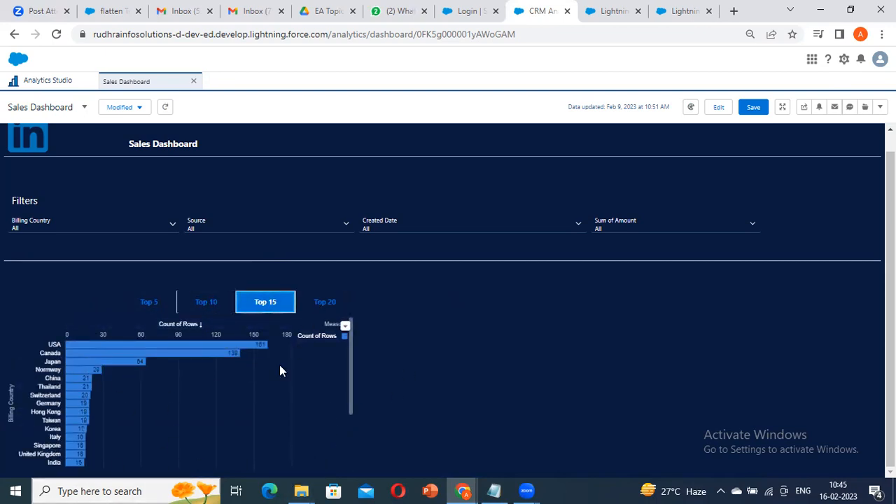
pyautogui.click(150, 302)
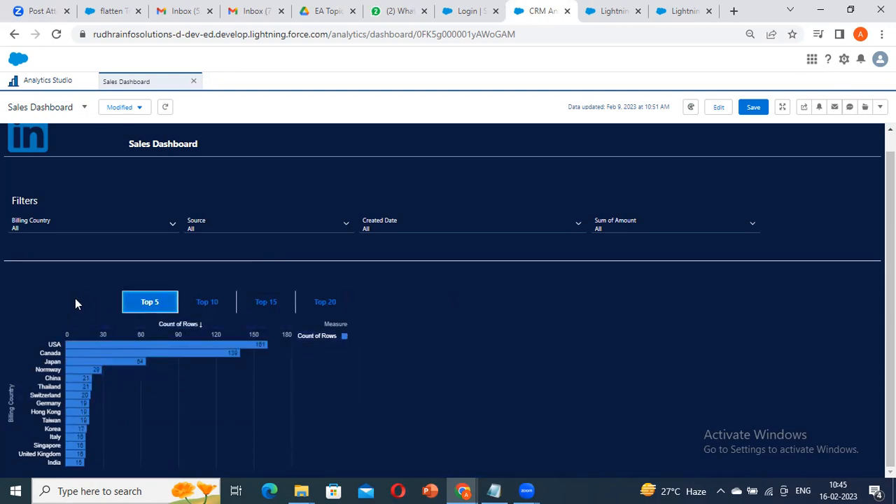
pyautogui.moveTo(76, 298); pyautogui.dragTo(344, 298)
pyautogui.click(505, 369)
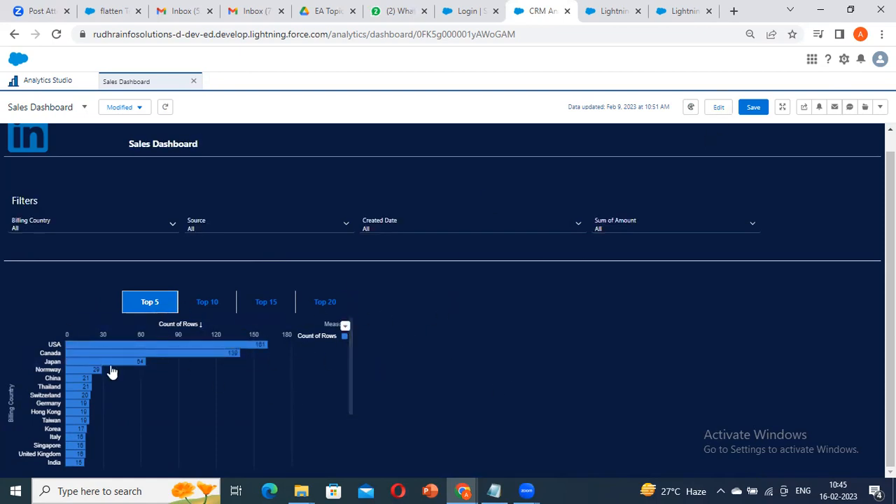
pyautogui.click(721, 109)
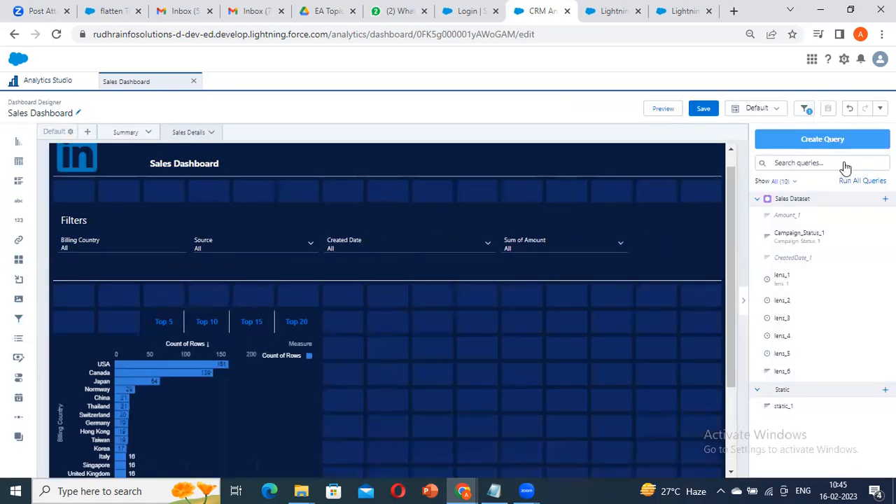
# - Look up the query ID in the query properties of the toggle above the bar chart
pyautogui.click(312, 317)
pyautogui.click(839, 133)
pyautogui.doubleClick(776, 210)
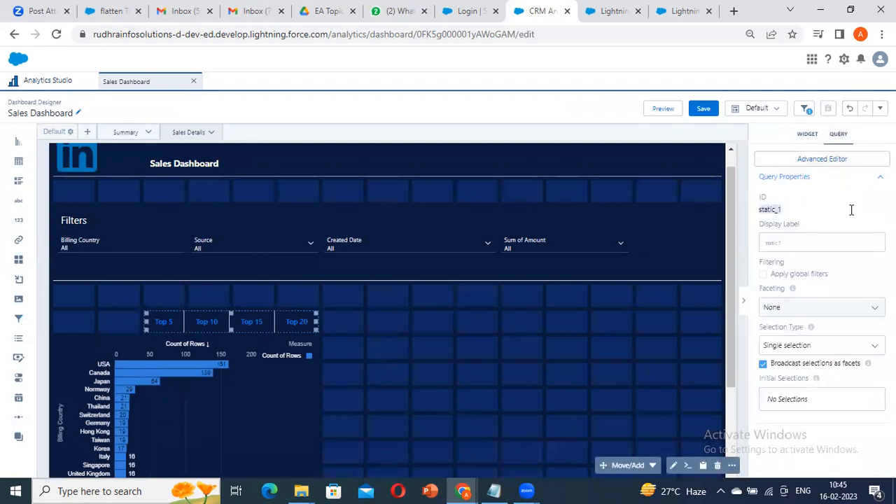
# - Open the advanced editor of the Billing Country bar chart
pyautogui.click(219, 389)
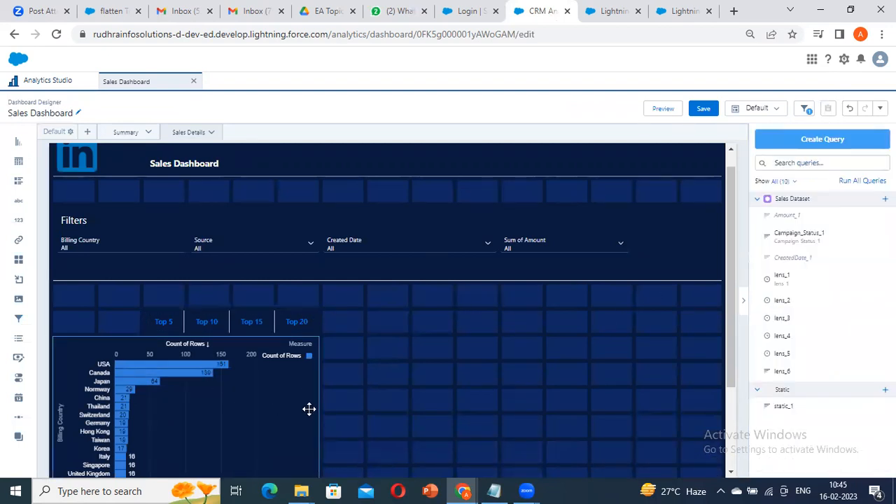
pyautogui.click(252, 400)
pyautogui.scroll(-2, 251, 400)
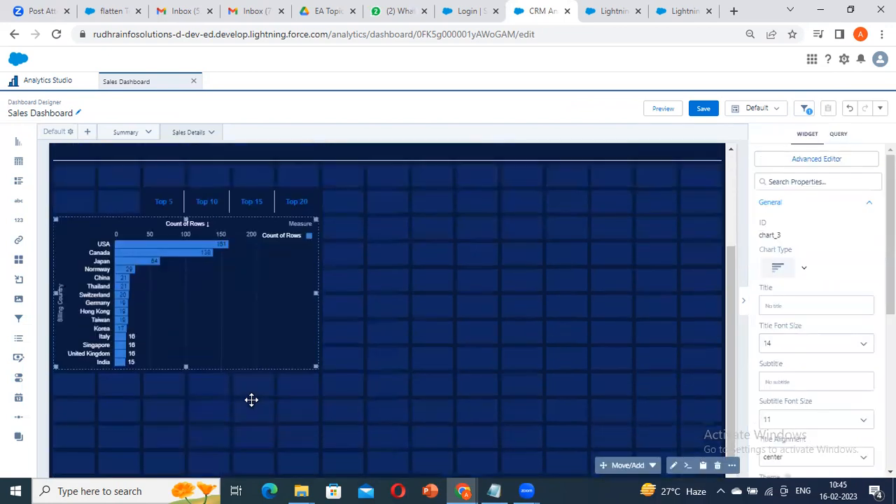
pyautogui.click(388, 295)
pyautogui.click(187, 303)
pyautogui.click(365, 269)
pyautogui.click(820, 158)
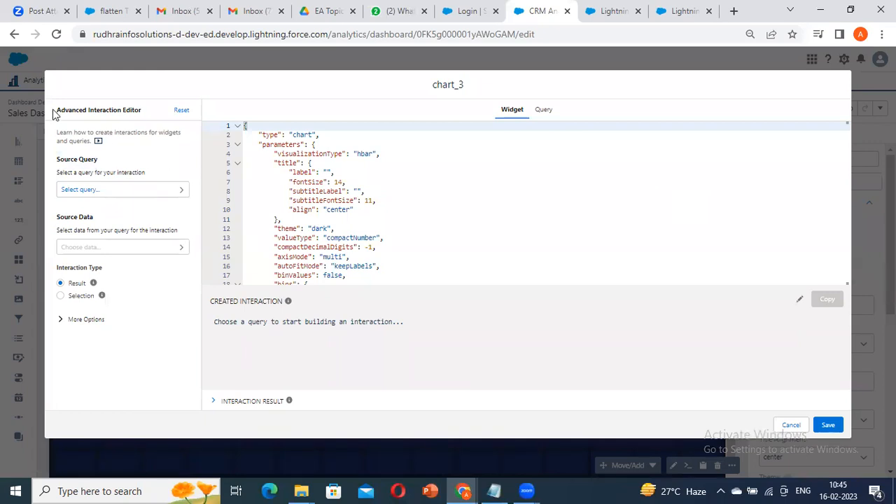
# - Search the chart's query code for "limit" and close the advanced editor without saving
pyautogui.moveTo(53, 114); pyautogui.dragTo(142, 109)
pyautogui.click(116, 120)
pyautogui.click(543, 112)
pyautogui.scroll(-5, 367, 210)
pyautogui.scroll(-5, 367, 213)
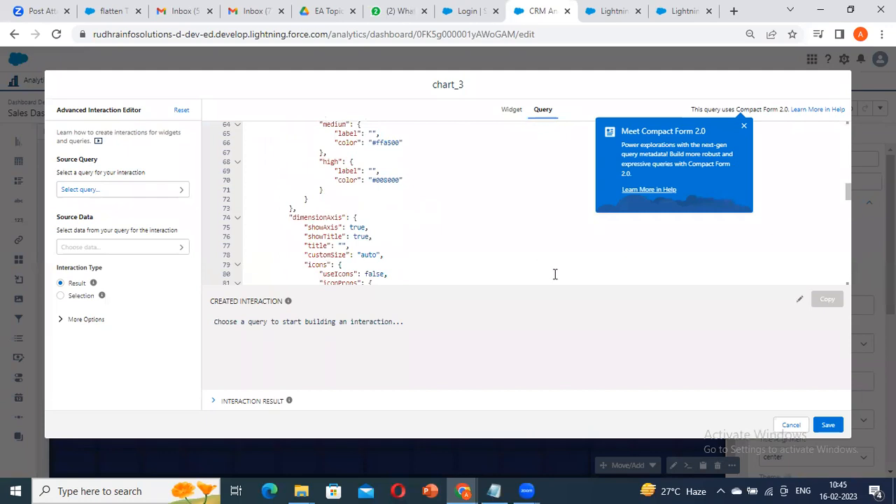
pyautogui.click(476, 250)
pyautogui.hotkey('ctrl', 'f')
pyautogui.write('limit')
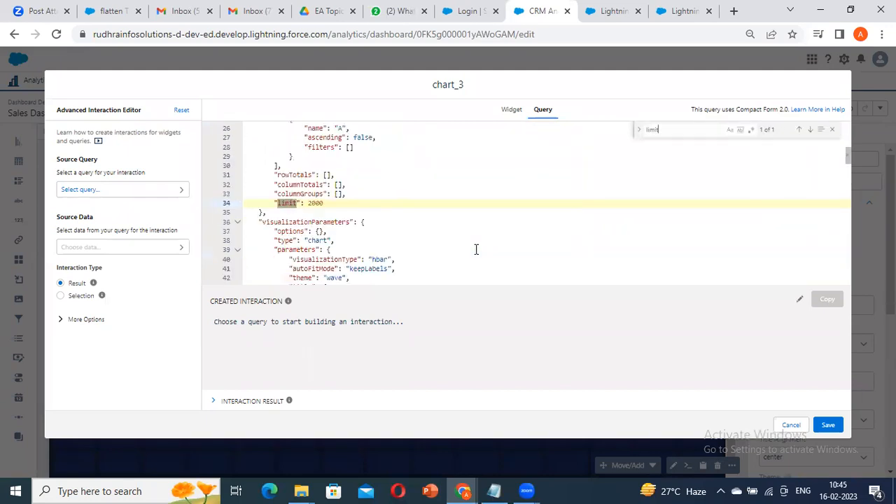
pyautogui.click(792, 426)
# - Edit the Billing Country bar chart's lens and set its query limit to 5
pyautogui.doubleClick(208, 320)
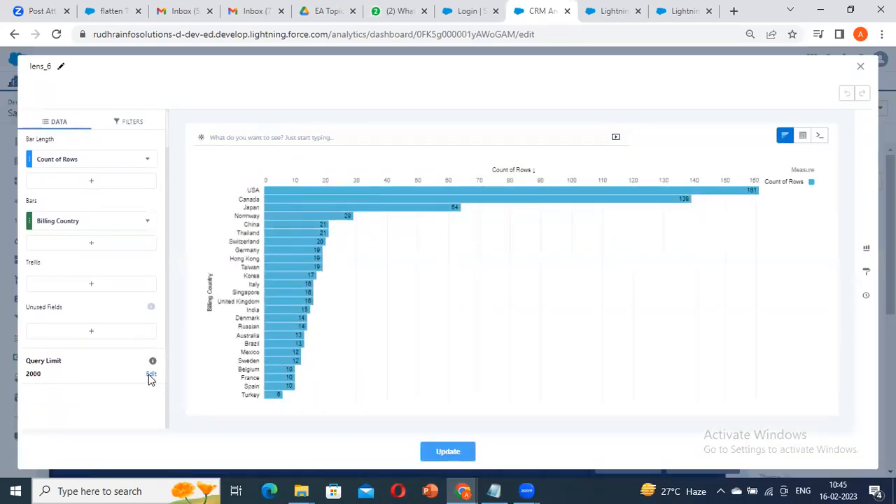
pyautogui.click(150, 375)
pyautogui.click(153, 375)
pyautogui.moveTo(182, 412); pyautogui.dragTo(151, 414)
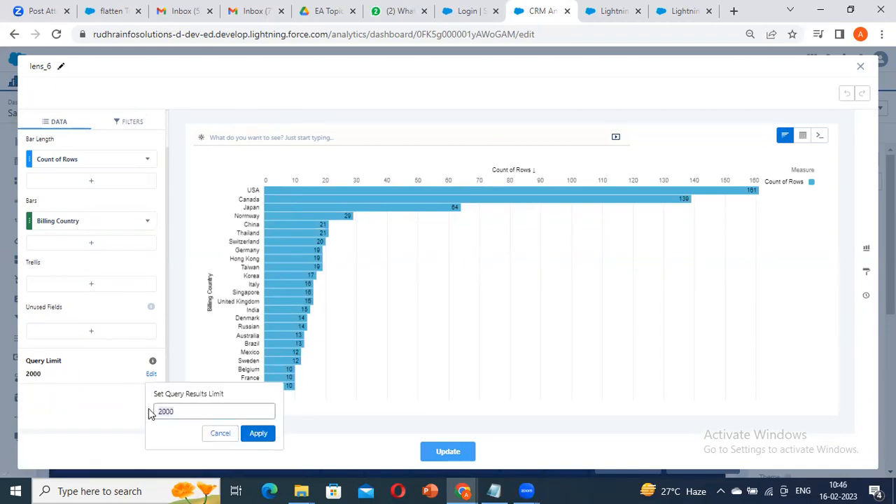
pyautogui.write('5')
pyautogui.click(259, 434)
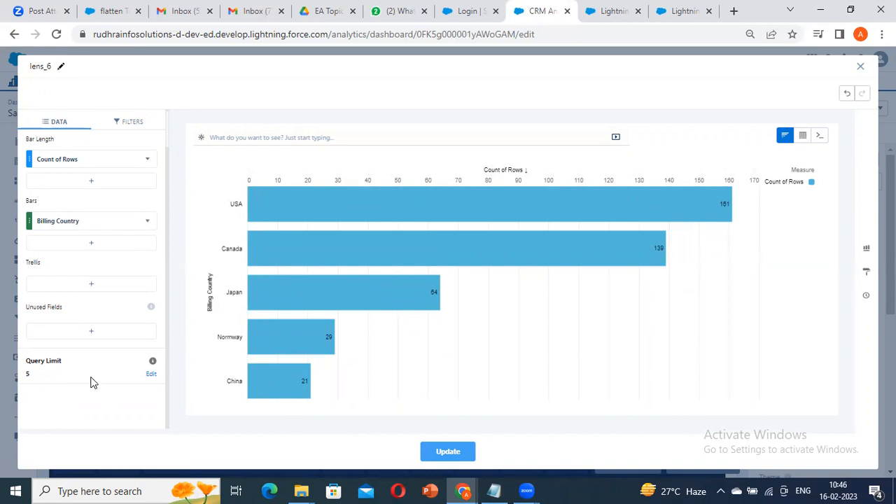
# - Set the lens query limit to 15 and update the Billing Country chart on the dashboard
pyautogui.click(152, 377)
pyautogui.press('BackSpace')
pyautogui.write('15')
pyautogui.click(259, 434)
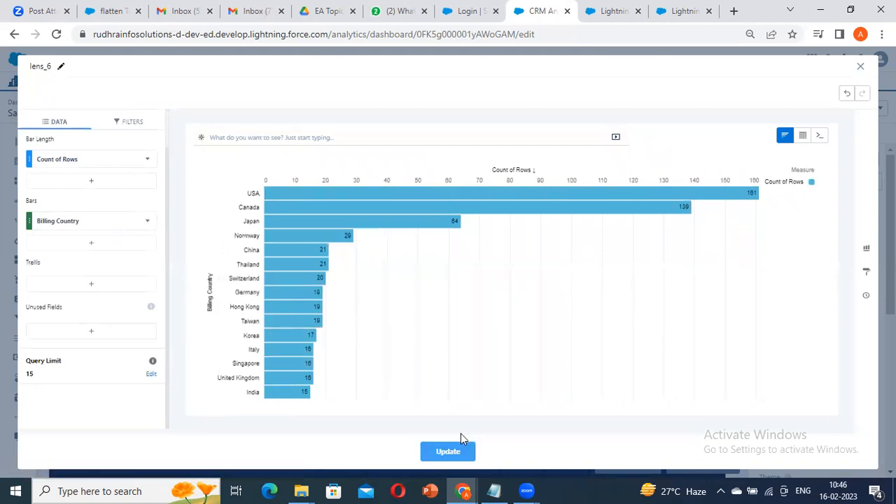
pyautogui.click(447, 453)
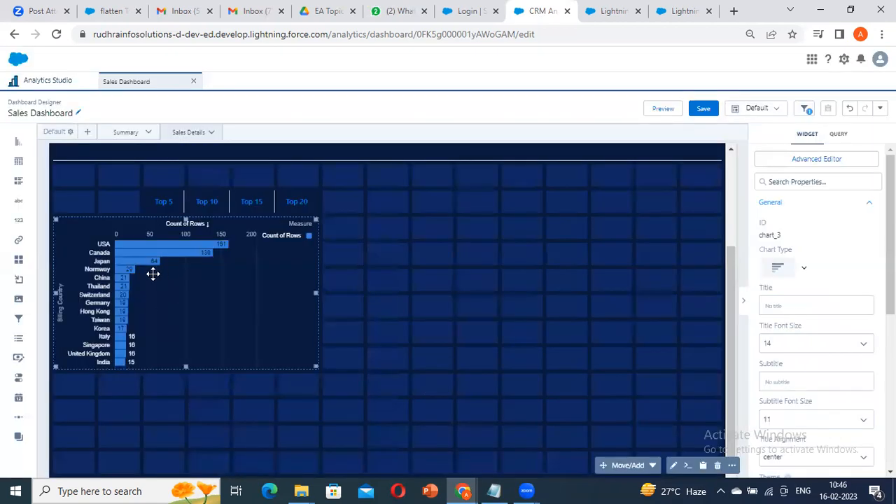
# - Preview the dashboard and try the Top 5, Top 10 and Top 15 toggle options above the bar chart
pyautogui.click(662, 108)
pyautogui.click(149, 301)
pyautogui.click(206, 302)
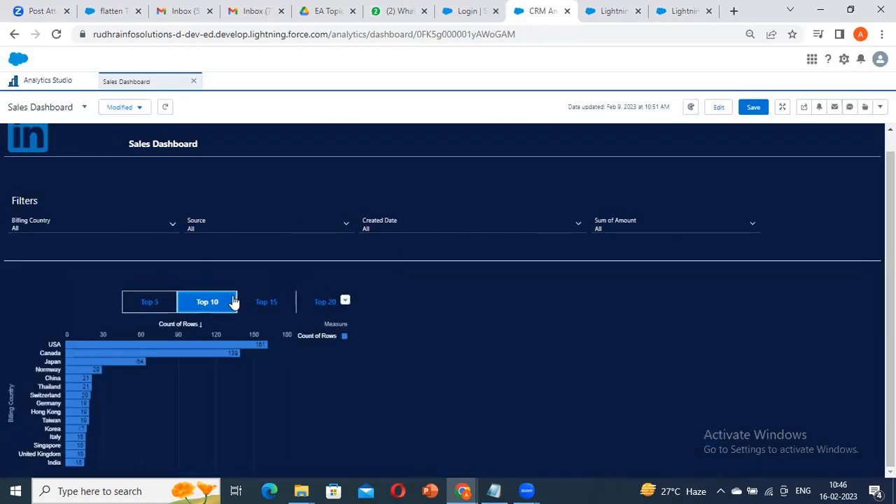
pyautogui.click(265, 302)
# - Show the bar chart's query details and inspect the limit line in its final query
pyautogui.click(345, 327)
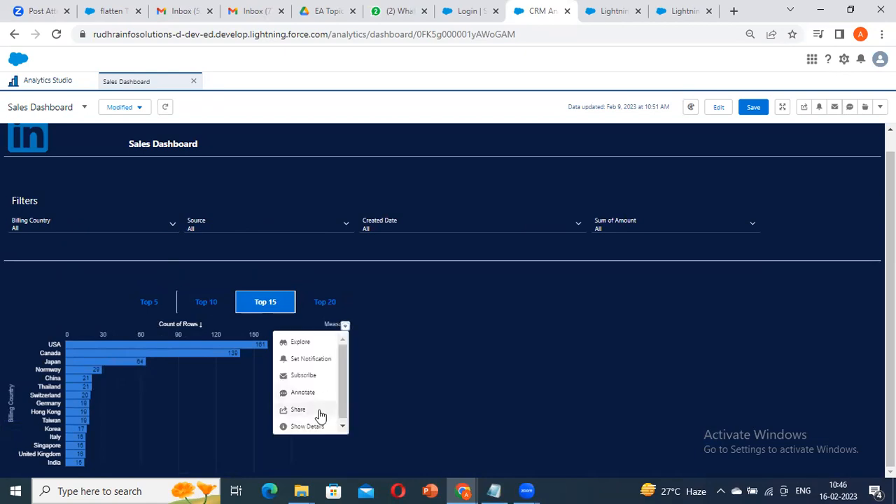
pyautogui.click(316, 424)
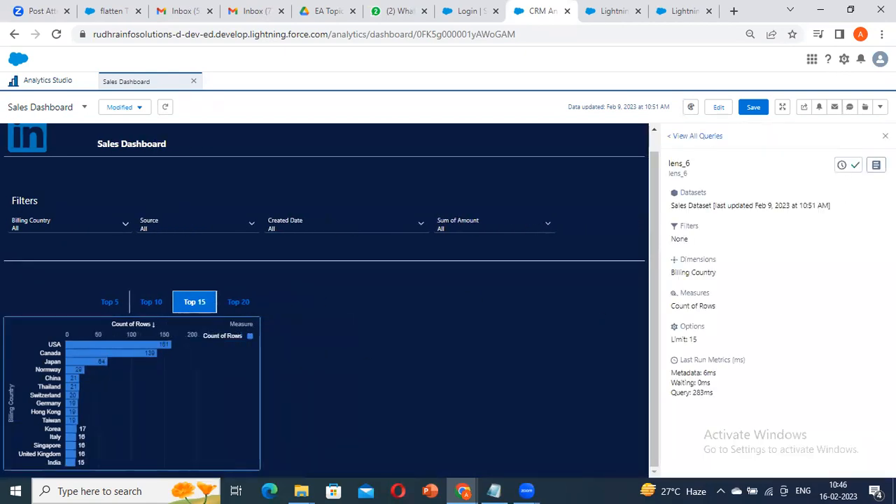
pyautogui.click(875, 165)
pyautogui.moveTo(140, 165); pyautogui.dragTo(51, 165)
pyautogui.click(224, 162)
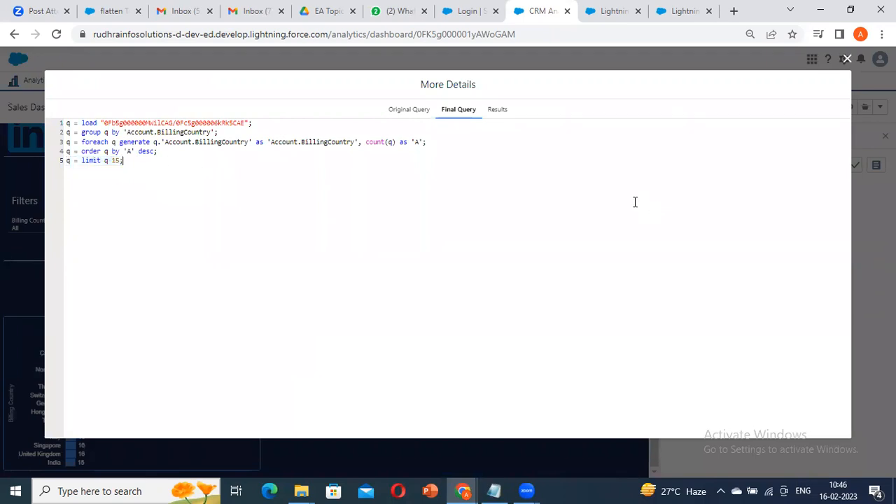
pyautogui.click(846, 59)
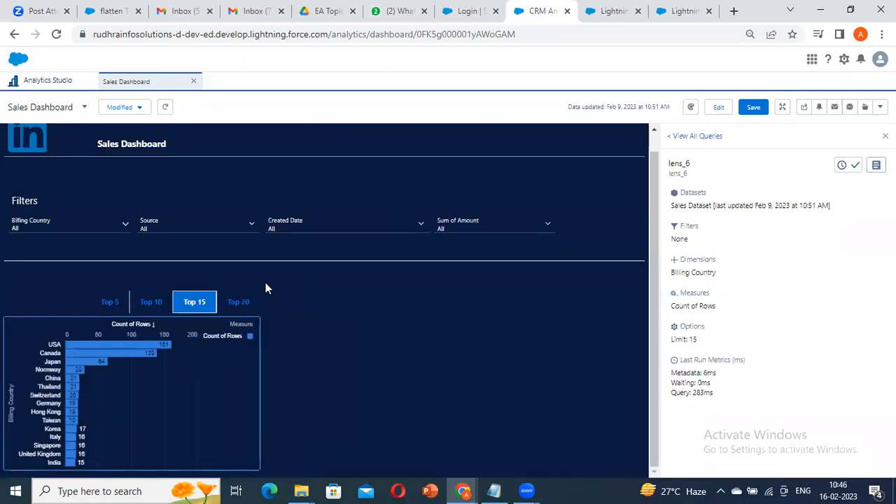
# - Select Top 5 in the toggle, check the chart's final query again and return to editing the dashboard
pyautogui.click(113, 305)
pyautogui.click(876, 166)
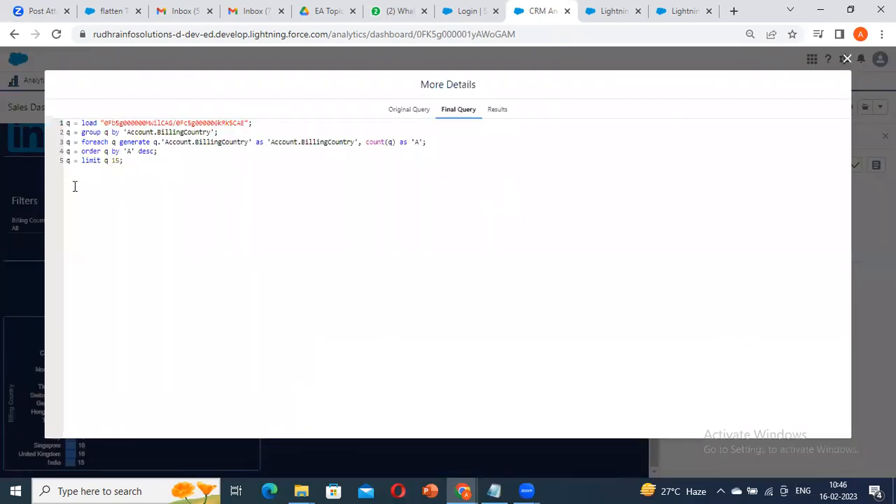
pyautogui.press('Escape')
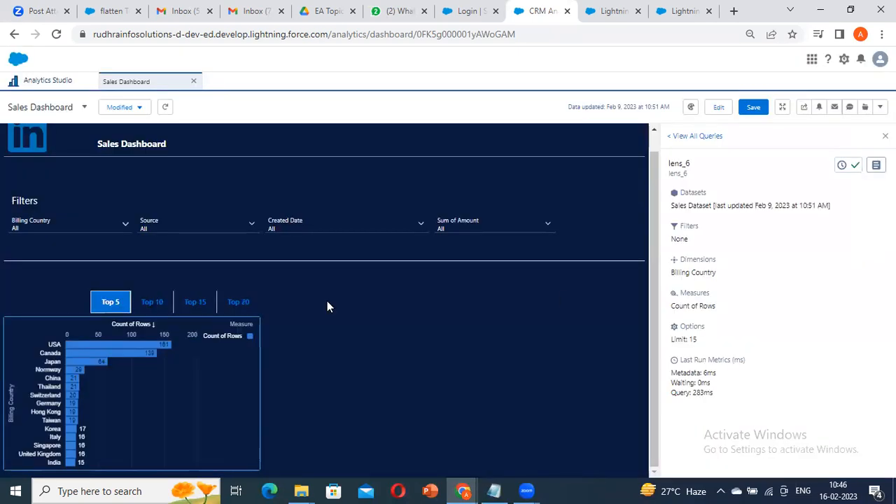
pyautogui.click(715, 110)
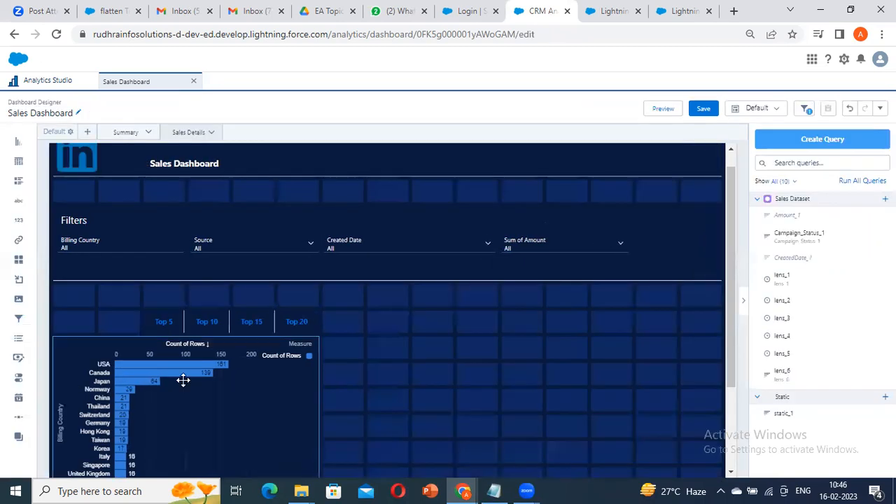
# - Open the bar chart's advanced editor and choose static_1 as the interaction's source query
pyautogui.click(252, 317)
pyautogui.click(248, 392)
pyautogui.click(816, 160)
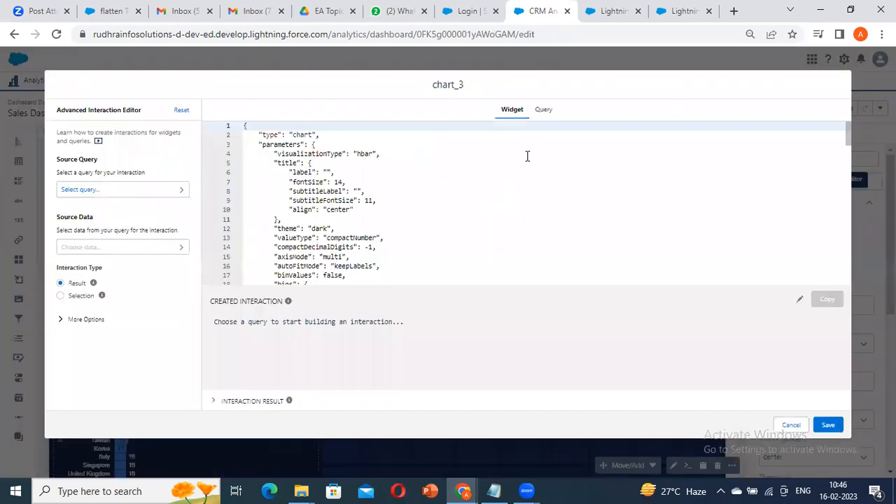
pyautogui.click(147, 191)
pyautogui.click(125, 194)
pyautogui.write('static_1')
pyautogui.click(94, 231)
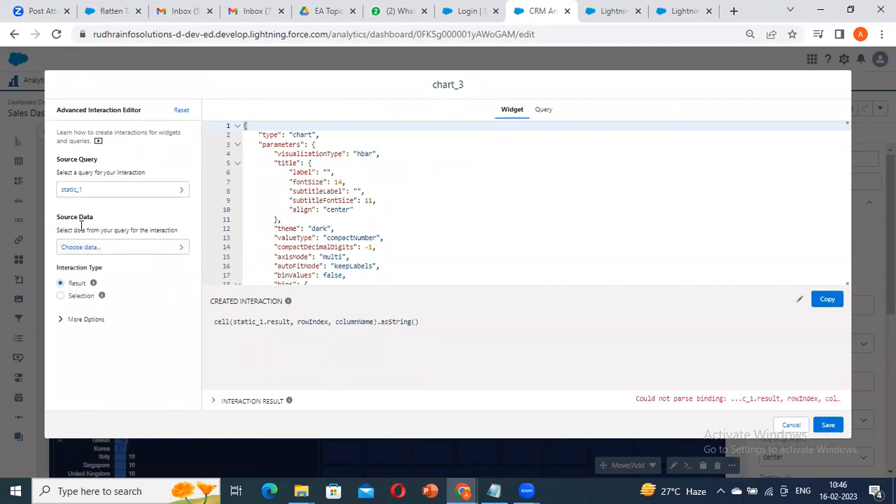
# - Choose Cell as the data selection for the interaction's source data
pyautogui.click(129, 249)
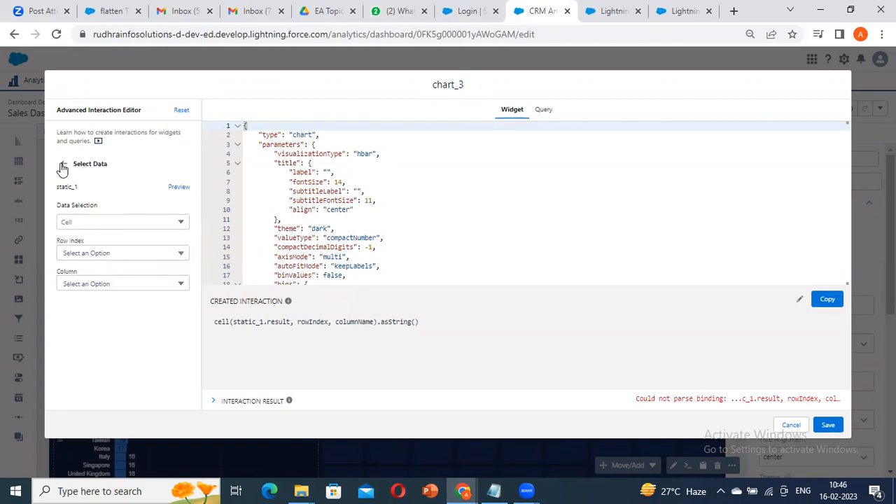
pyautogui.click(62, 166)
pyautogui.click(79, 249)
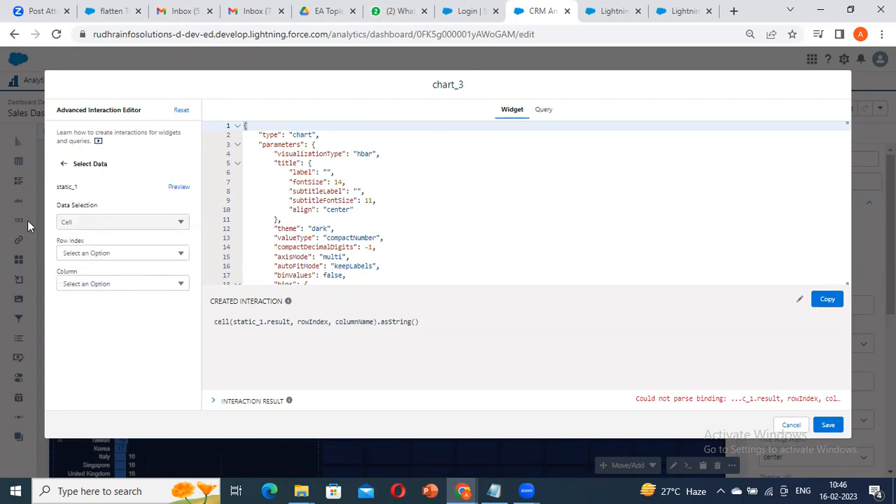
pyautogui.click(126, 223)
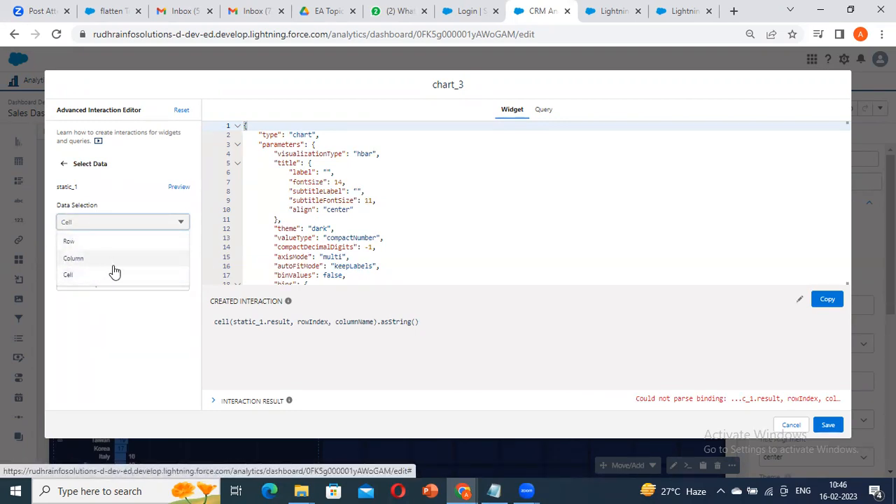
pyautogui.click(68, 275)
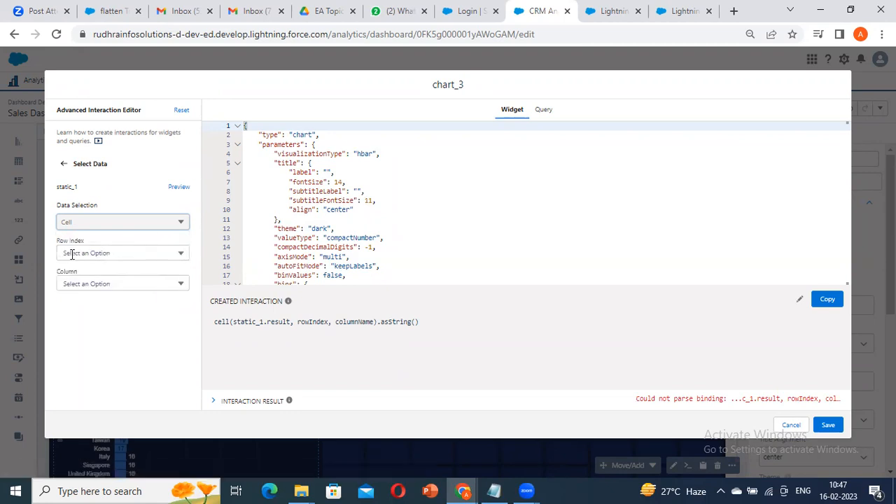
# - Set the interaction's row index to 0 and its column to Number2
pyautogui.click(131, 253)
pyautogui.click(83, 275)
pyautogui.click(101, 253)
pyautogui.click(147, 273)
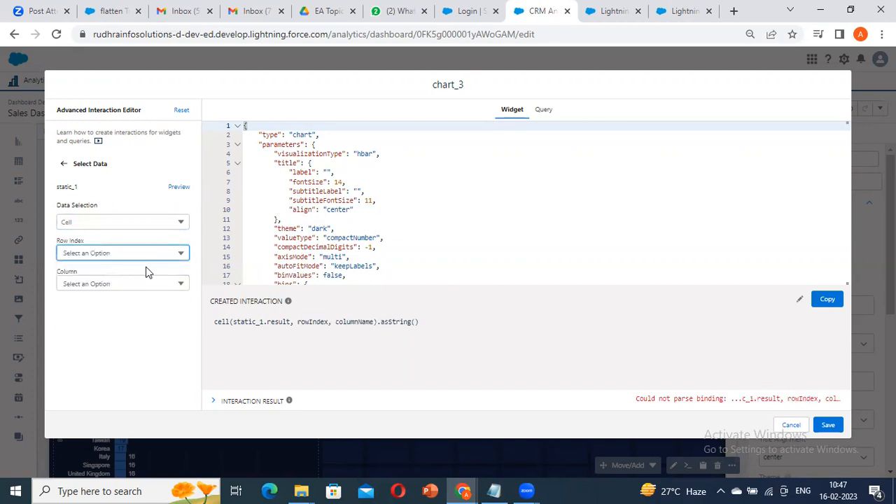
pyautogui.click(110, 252)
pyautogui.click(80, 275)
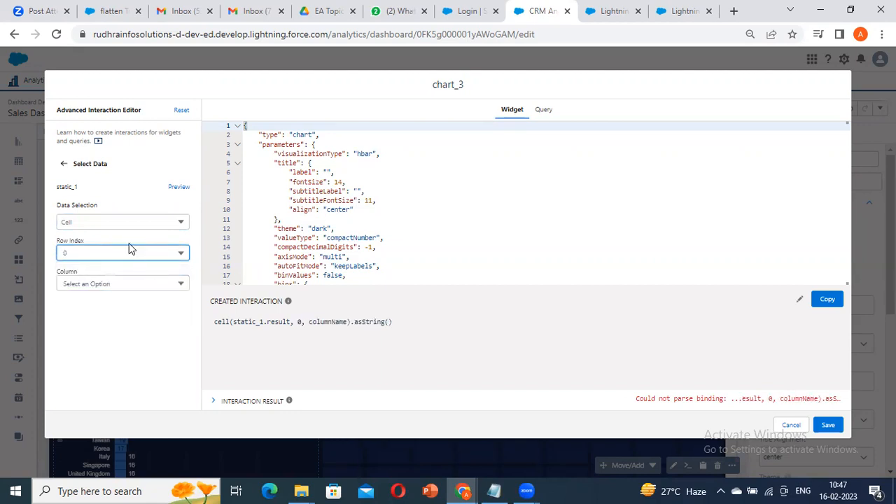
pyautogui.click(130, 285)
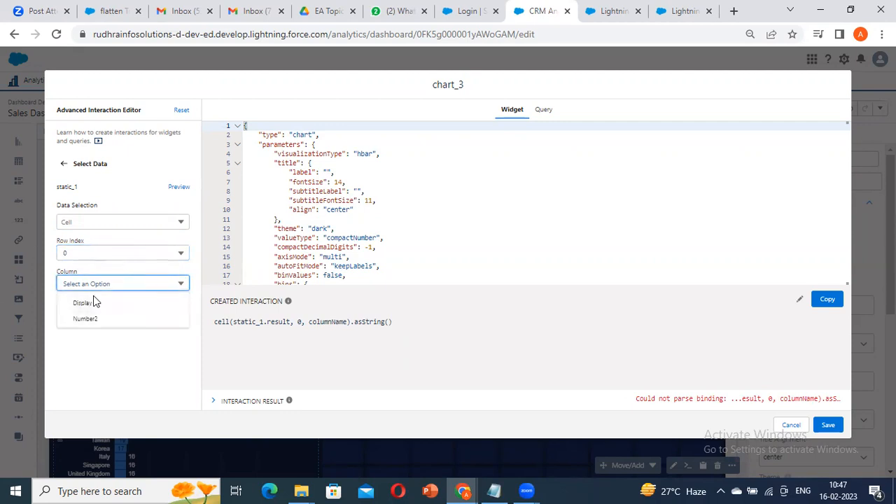
pyautogui.click(85, 319)
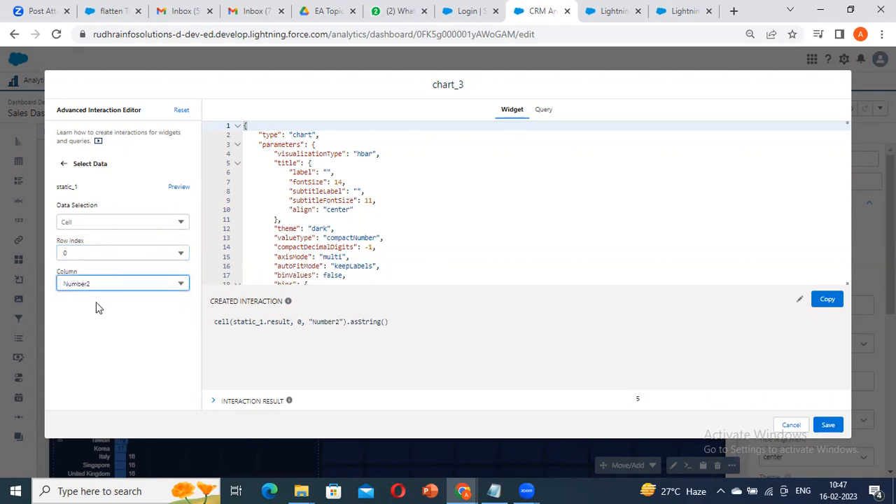
# - Copy the created interaction and find the "limit" entry in the chart's query code
pyautogui.click(410, 347)
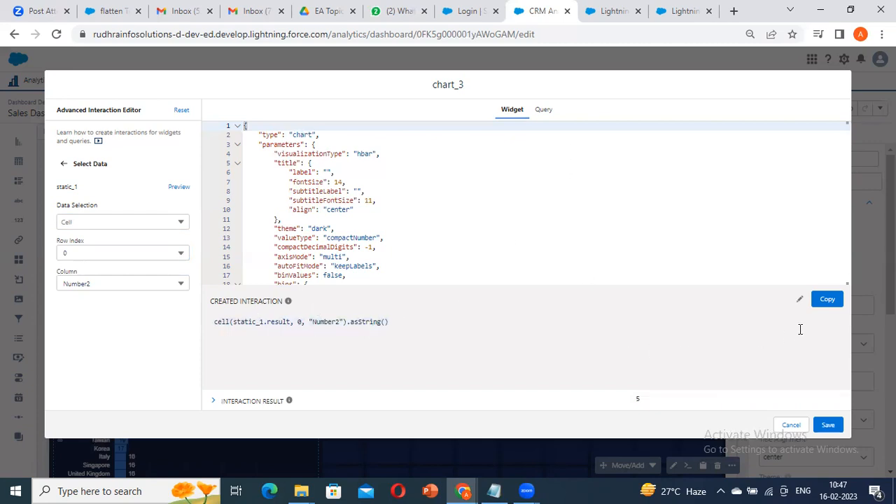
pyautogui.click(816, 302)
pyautogui.click(605, 194)
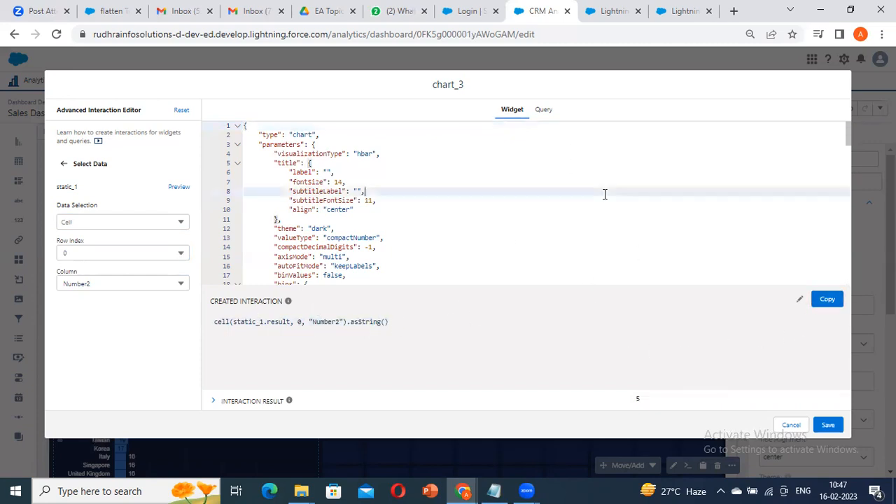
pyautogui.hotkey('ctrl', 'f')
pyautogui.write('limit')
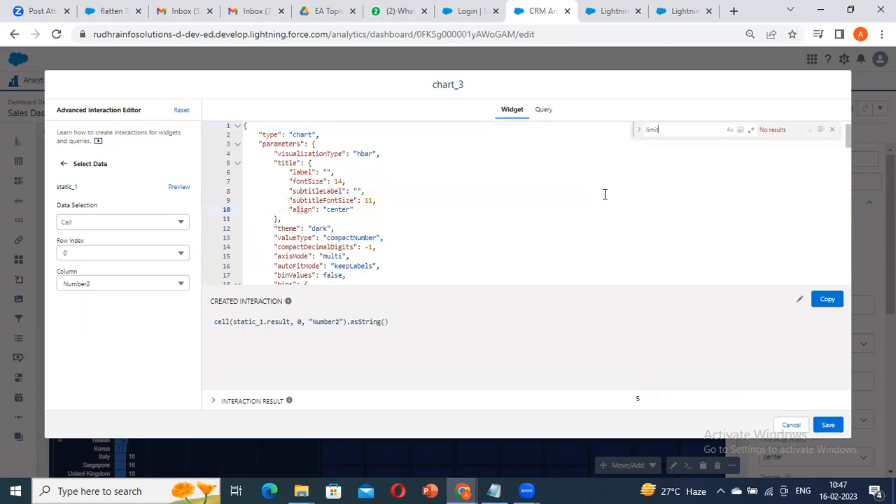
pyautogui.click(543, 110)
pyautogui.click(458, 168)
pyautogui.hotkey('ctrl', 'f')
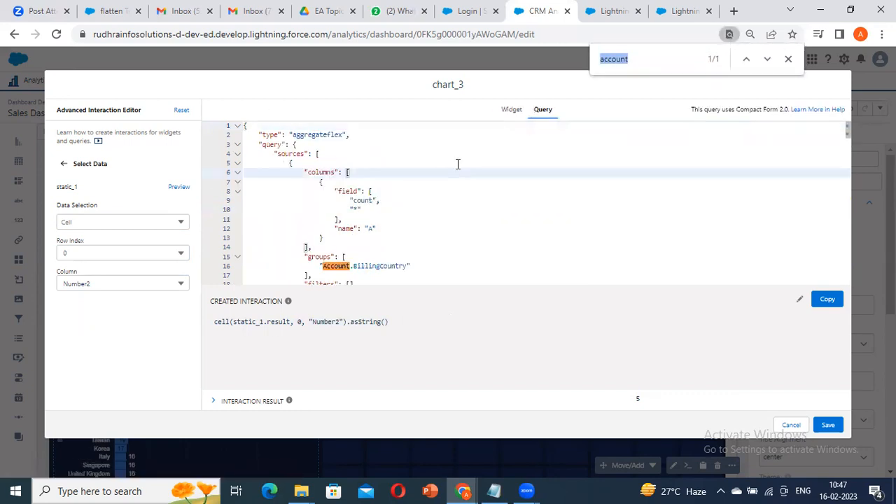
pyautogui.click(455, 165)
pyautogui.hotkey('ctrl', 'f')
pyautogui.write('lim')
# - Replace the "limit" value 15 in the chart's query code with the copied static_1 interaction
pyautogui.doubleClick(312, 203)
pyautogui.hotkey('ctrl', 'v')
pyautogui.hotkey('ctrl', 'z')
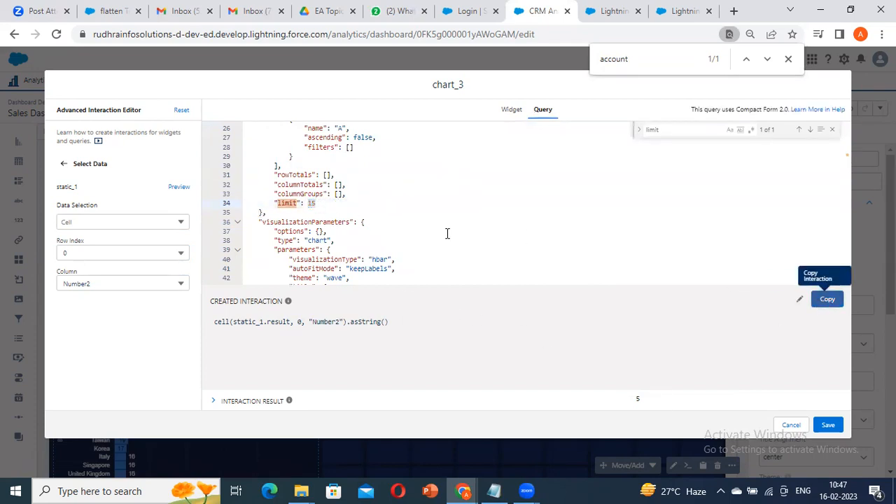
pyautogui.click(815, 301)
pyautogui.hotkey('ctrl', 'v')
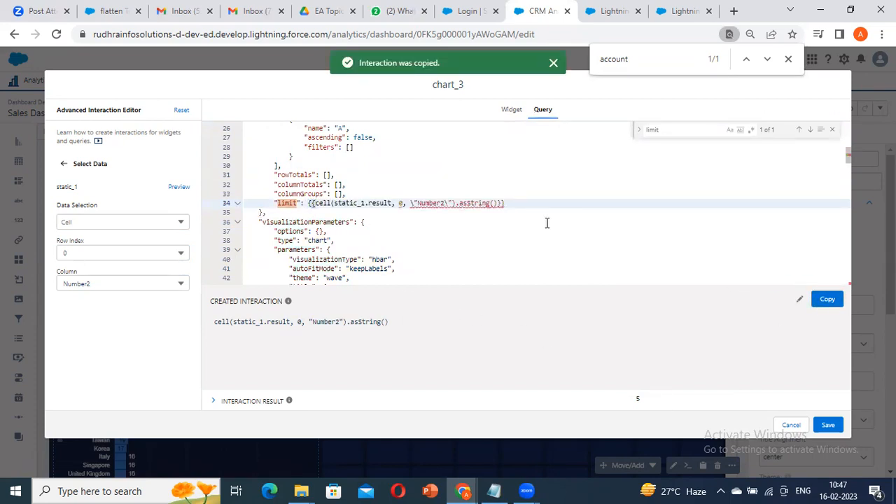
# - Enclose the limit's interaction expression in double quotes and save the chart's code
pyautogui.click(313, 204)
pyautogui.write('"')
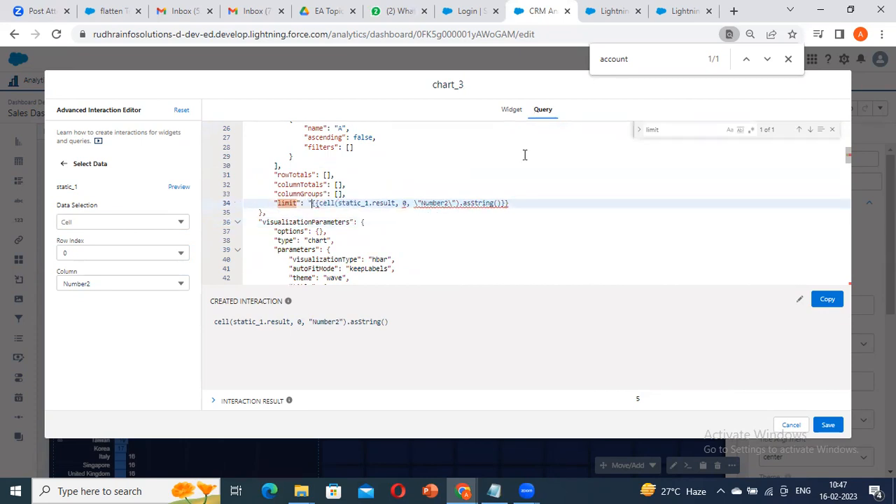
pyautogui.click(551, 203)
pyautogui.write('"')
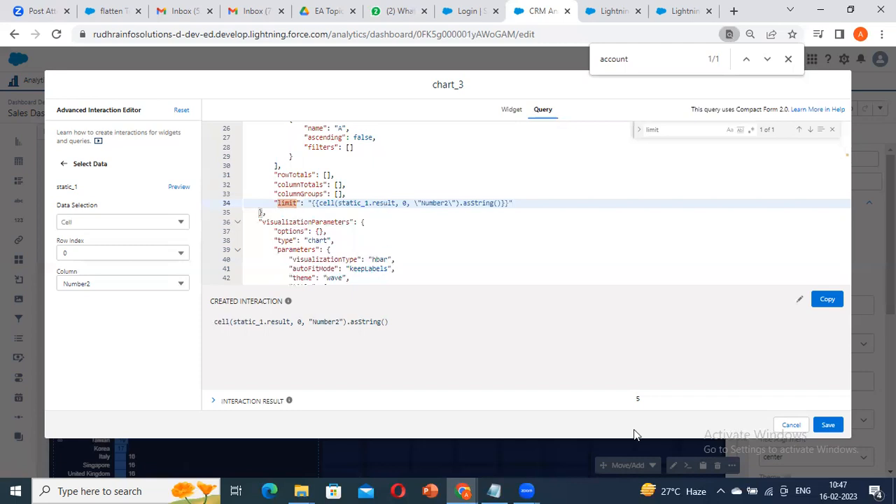
pyautogui.click(828, 425)
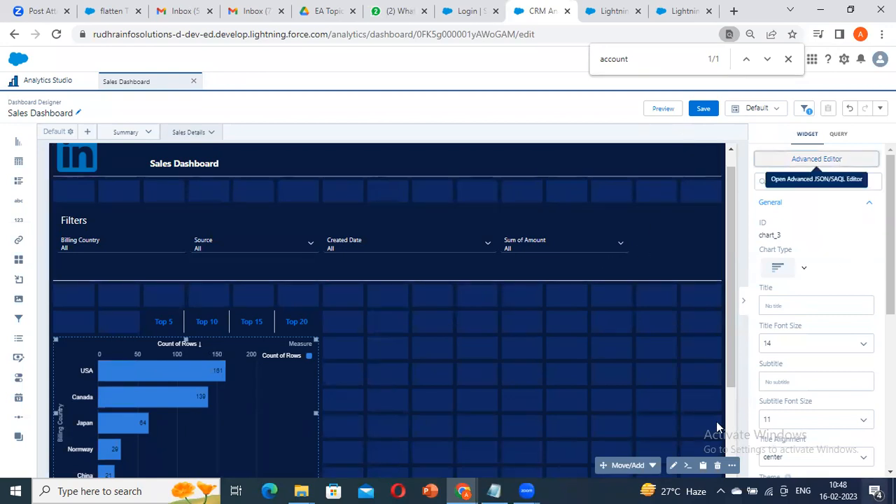
# - Reopen the chart's advanced editor, review the limit interaction in its query code, and close without saving
pyautogui.click(835, 161)
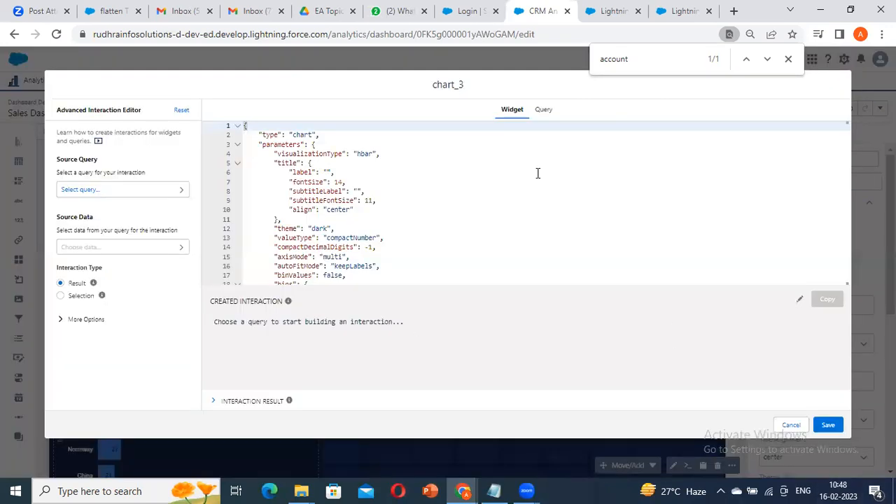
pyautogui.click(543, 110)
pyautogui.scroll(-1, 422, 269)
pyautogui.scroll(-3, 422, 269)
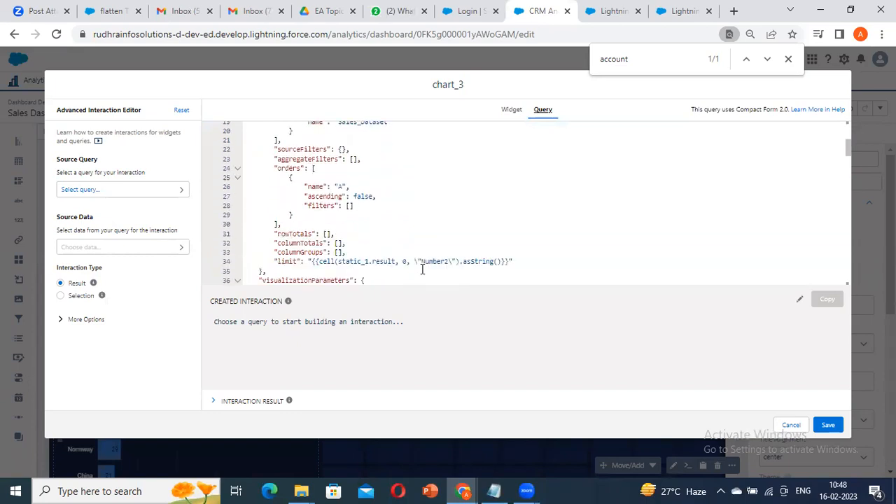
pyautogui.doubleClick(439, 163)
pyautogui.doubleClick(383, 163)
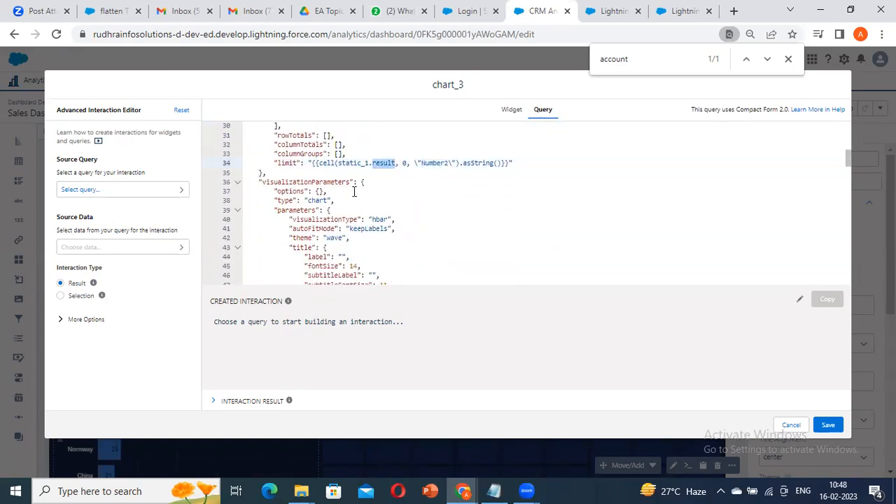
pyautogui.click(792, 425)
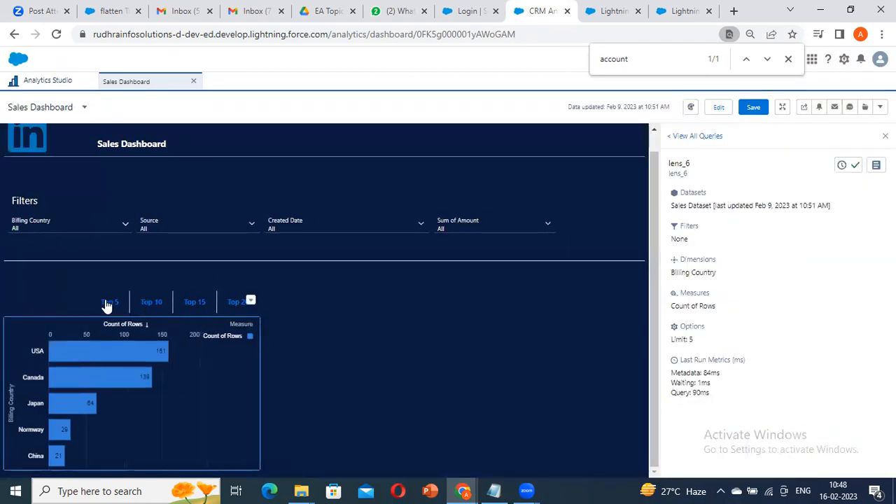
# - Test the Top 5 and Top 10 toggle options against the Billing Country chart in preview, then return to editing
pyautogui.click(107, 301)
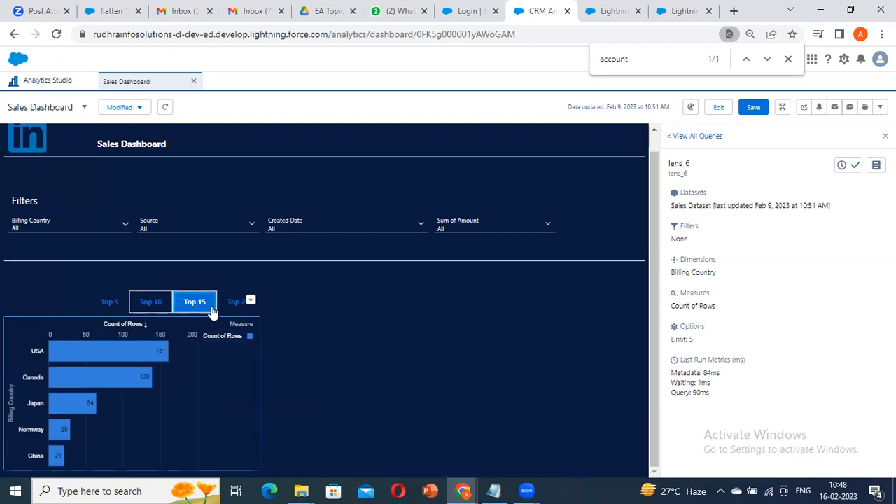
pyautogui.click(250, 333)
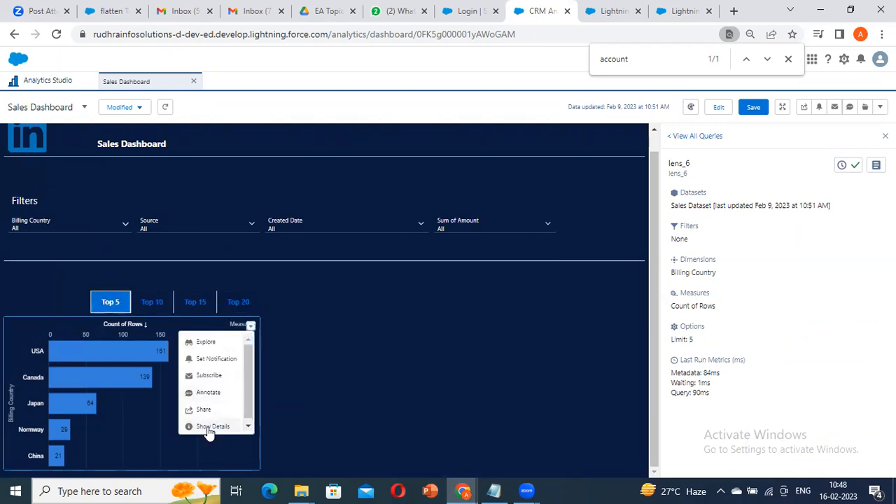
pyautogui.click(156, 304)
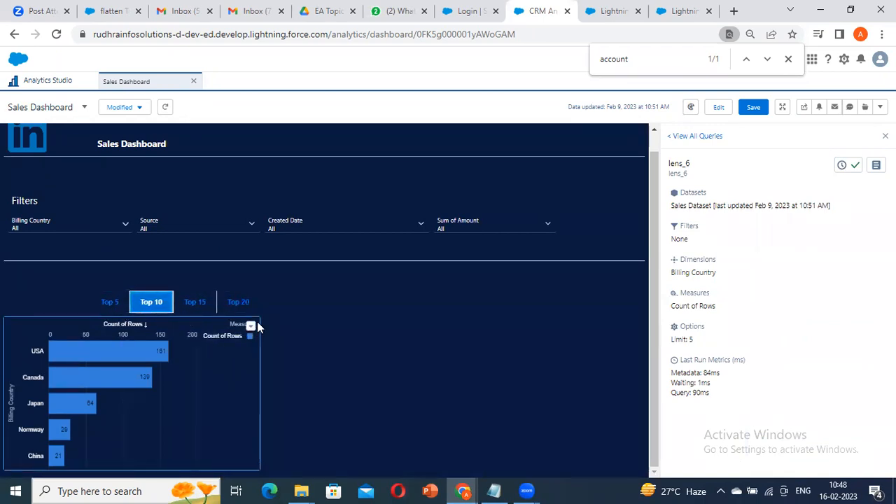
pyautogui.hotkey('ctrl', 'a')
pyautogui.press('Escape')
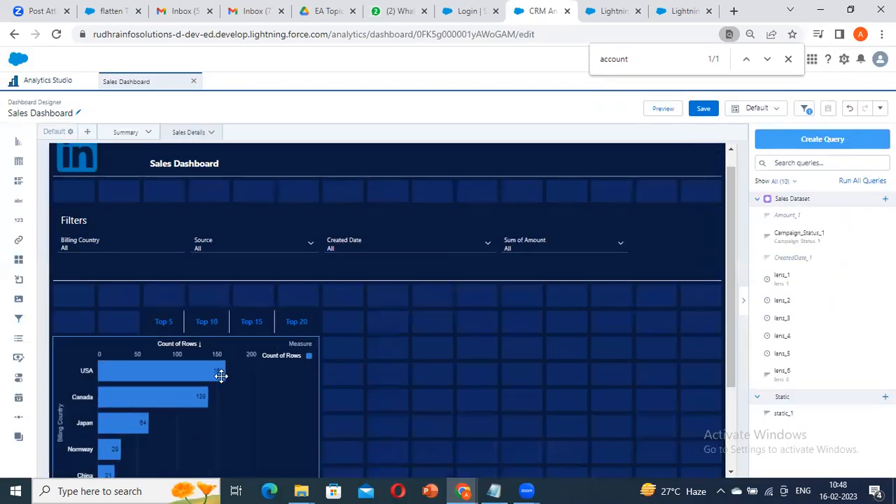
# - In the Billing Country chart's query code, replace "result" with "selection" in the limit's static_1 interaction
pyautogui.click(220, 374)
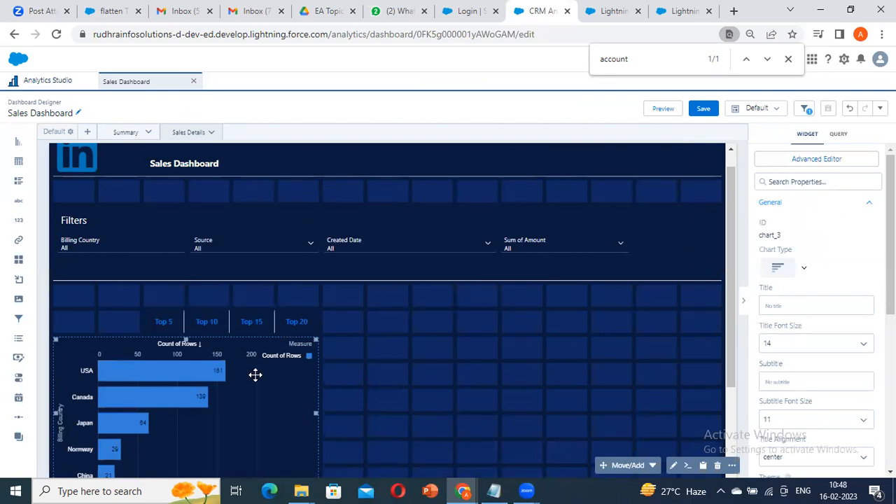
pyautogui.scroll(-2, 266, 347)
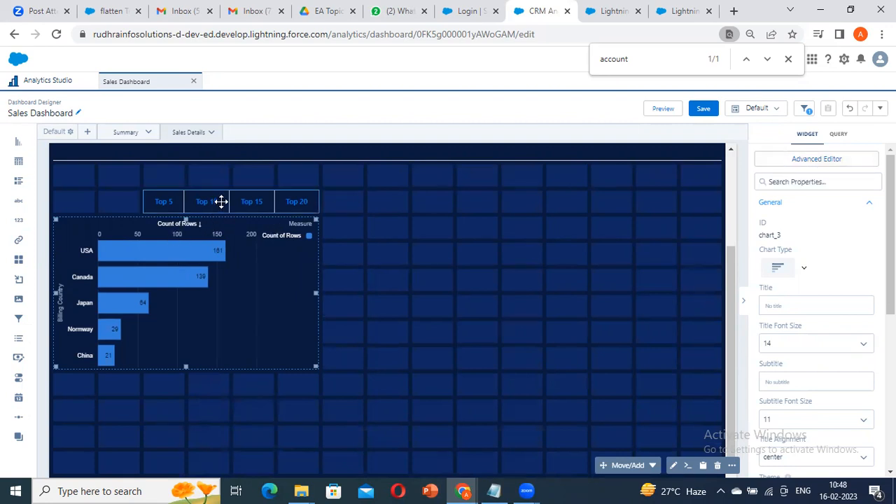
pyautogui.click(817, 159)
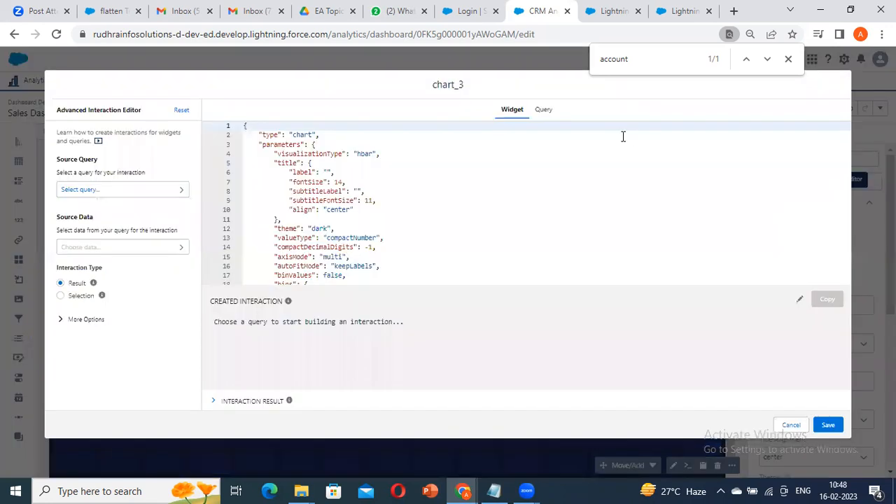
pyautogui.click(541, 111)
pyautogui.scroll(-3, 419, 235)
pyautogui.doubleClick(389, 238)
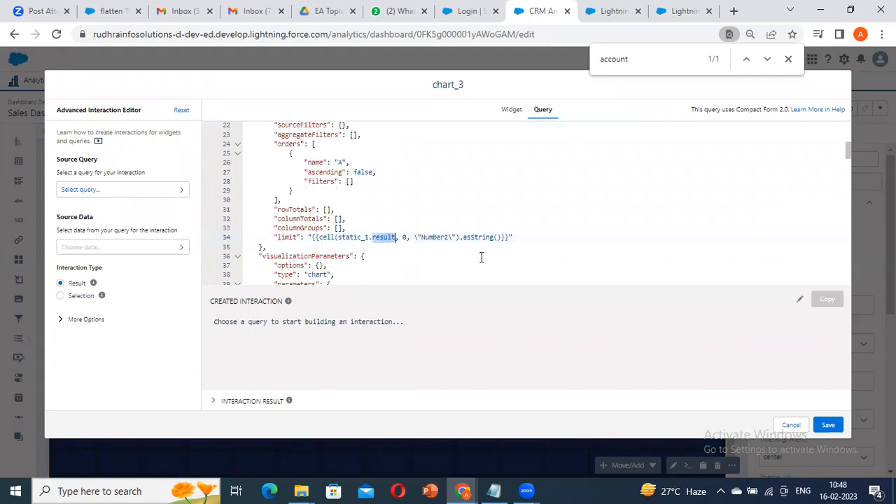
pyautogui.click(60, 296)
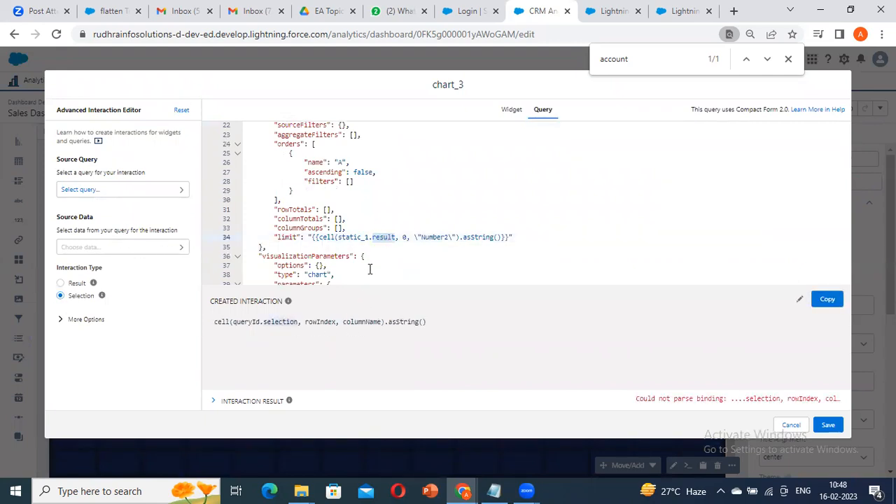
pyautogui.write('selection')
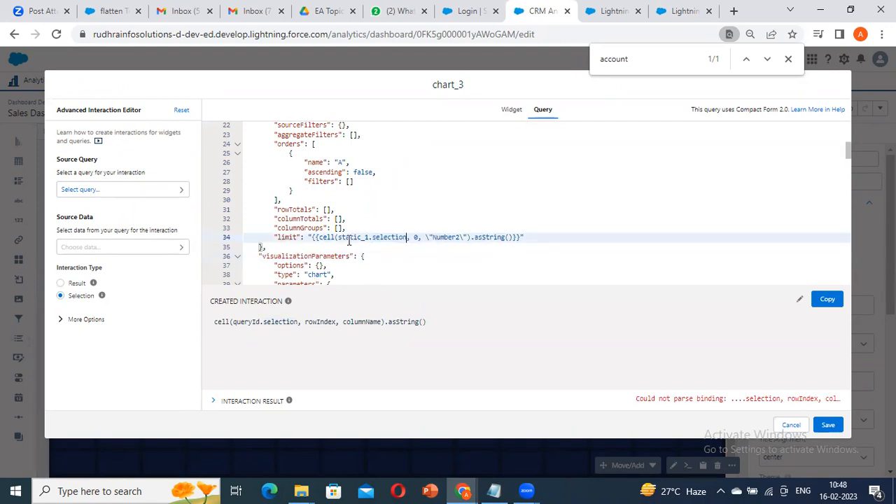
# - Examine the parts of the limit interaction: the cell function, the static_1 source, the selection type and the Number2 column
pyautogui.doubleClick(327, 239)
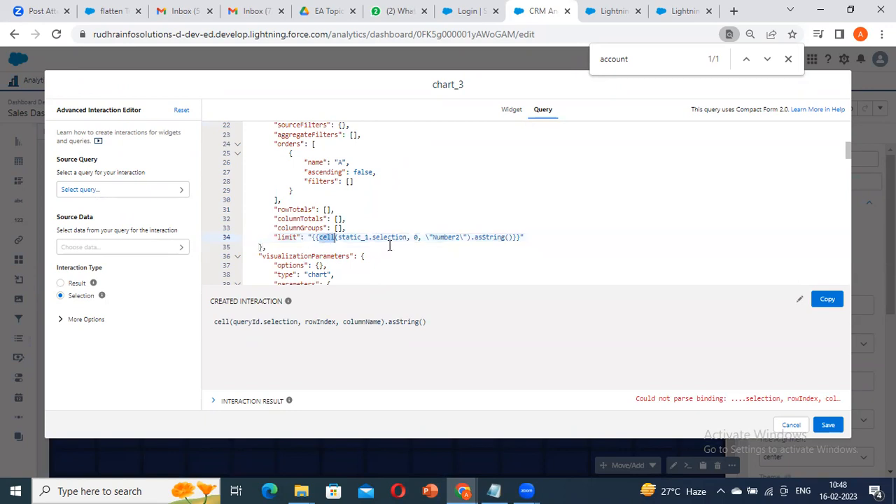
pyautogui.doubleClick(355, 238)
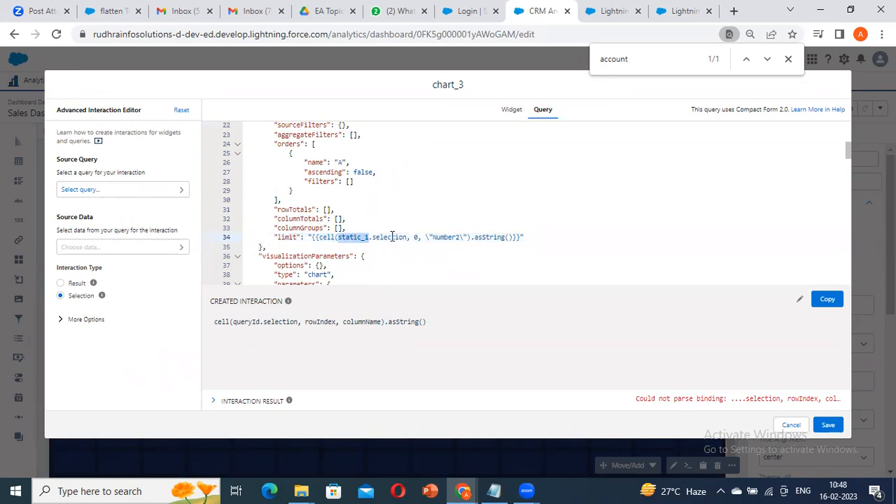
pyautogui.doubleClick(392, 237)
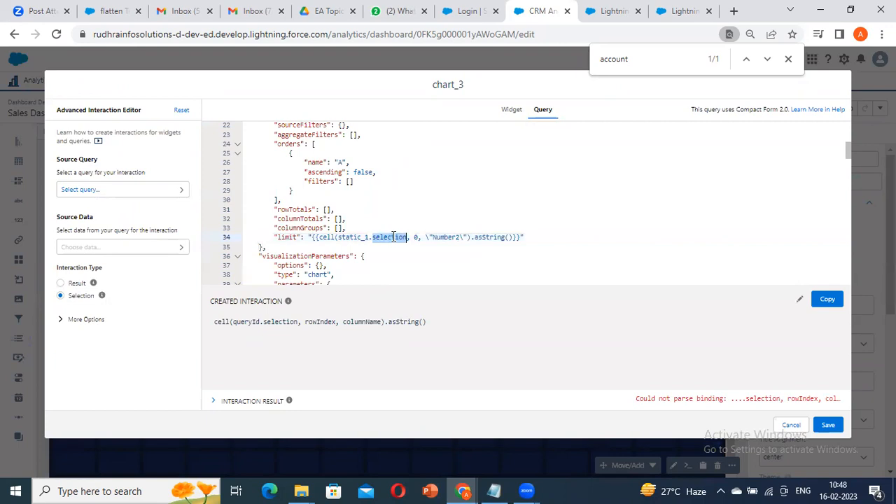
pyautogui.click(441, 240)
pyautogui.doubleClick(446, 237)
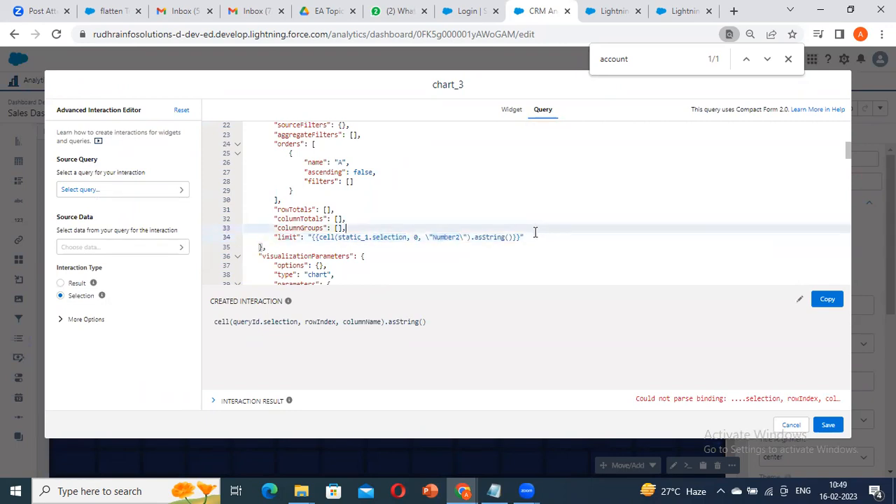
pyautogui.click(558, 239)
pyautogui.moveTo(558, 239); pyautogui.dragTo(308, 238)
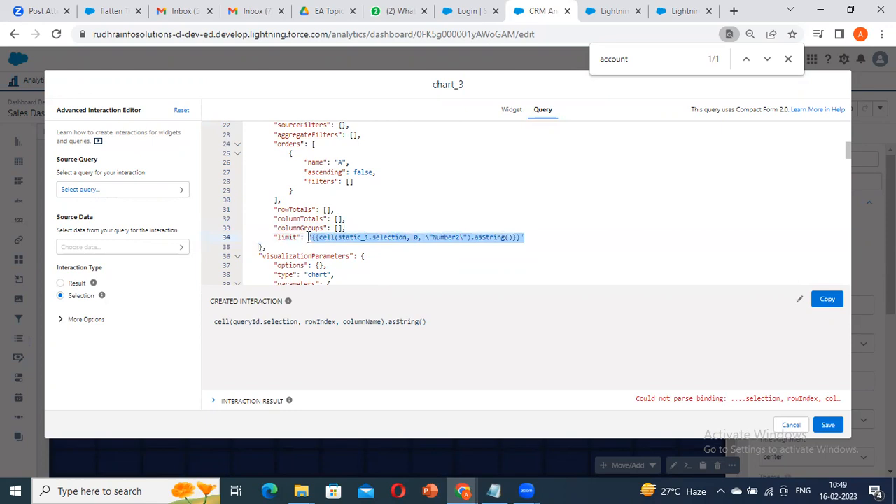
pyautogui.doubleClick(383, 238)
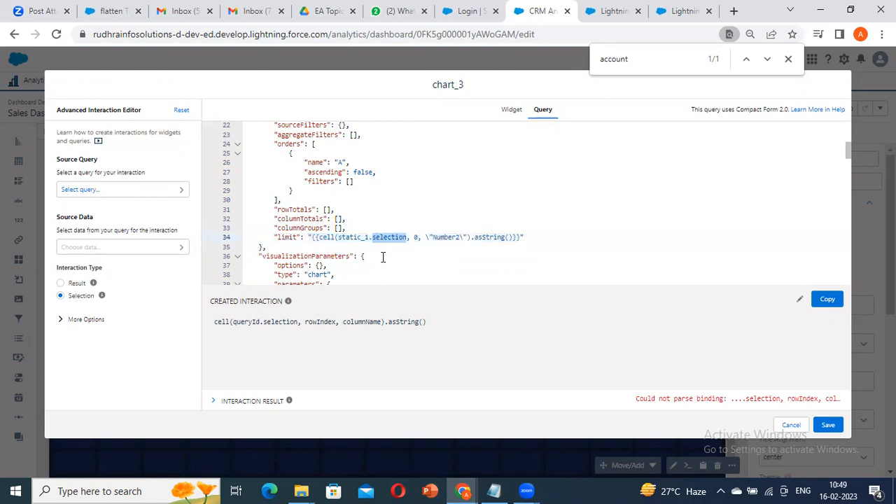
pyautogui.moveTo(577, 237); pyautogui.dragTo(266, 233)
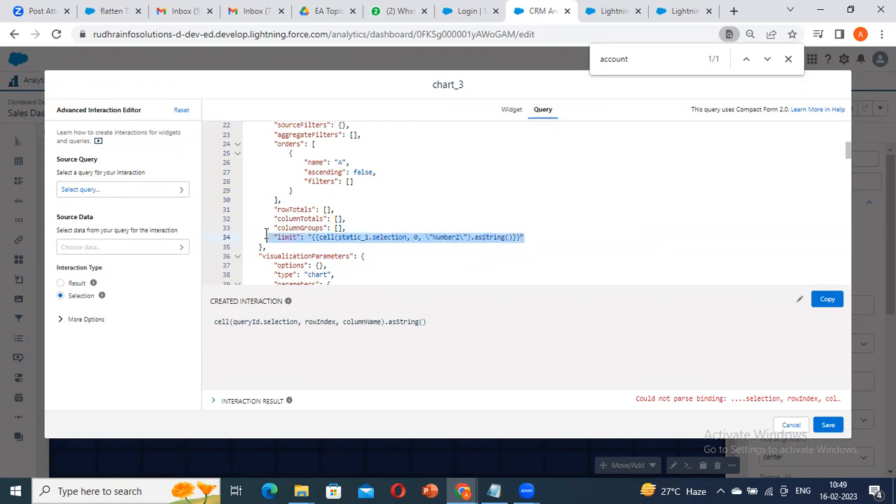
# - Save the chart's edited query code without copying the generated interaction, and preview the dashboard
pyautogui.click(828, 425)
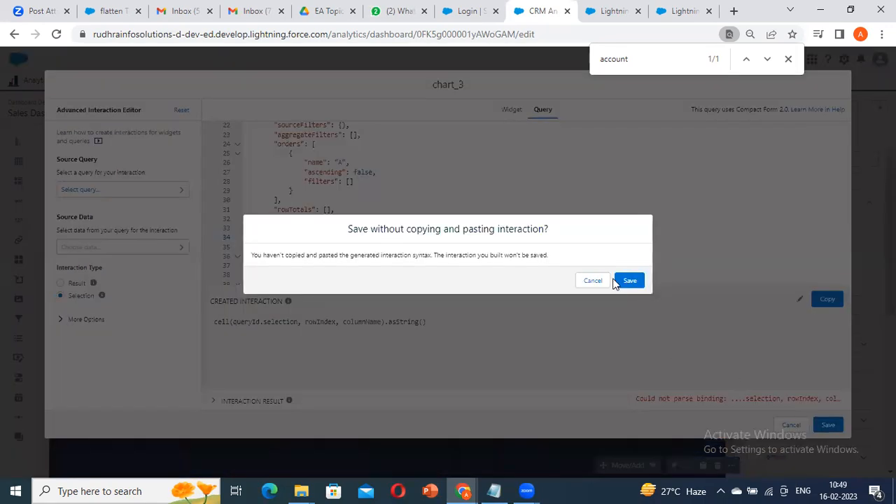
pyautogui.click(632, 281)
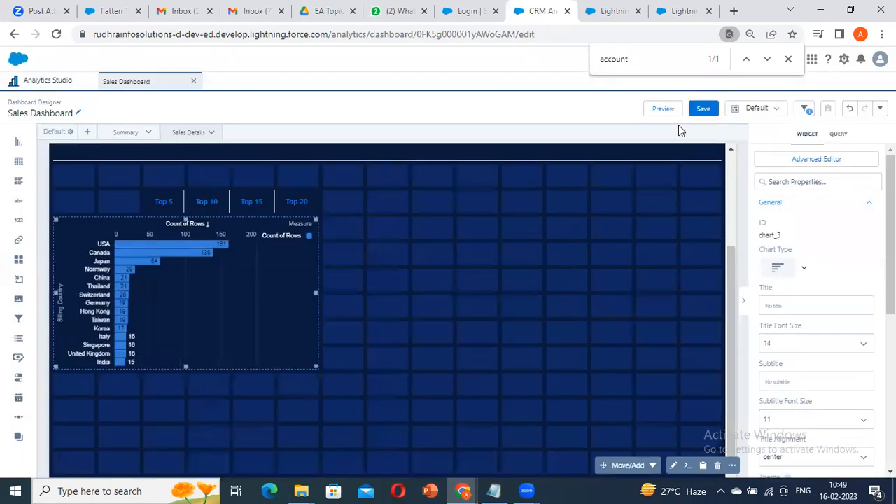
pyautogui.click(668, 111)
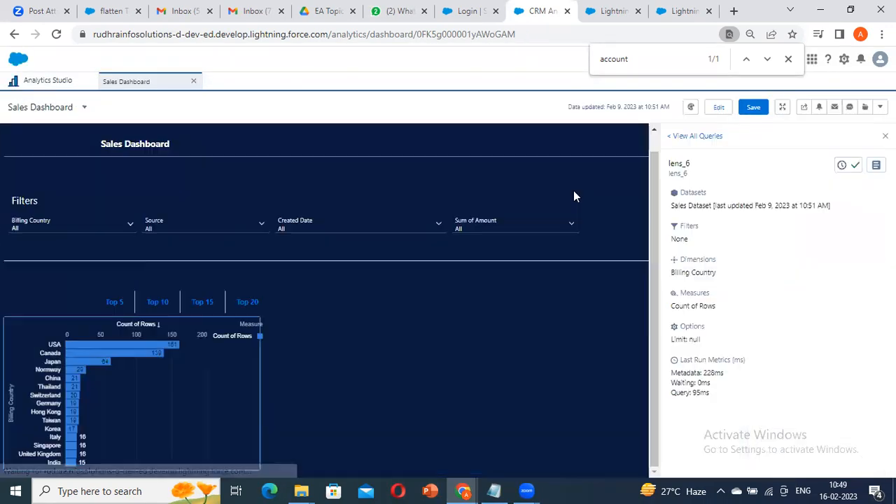
# - Test the Billing Country chart with the Top 5, Top 10, Top 15 and Top 20 toggle options, ending on Top 5
pyautogui.click(110, 303)
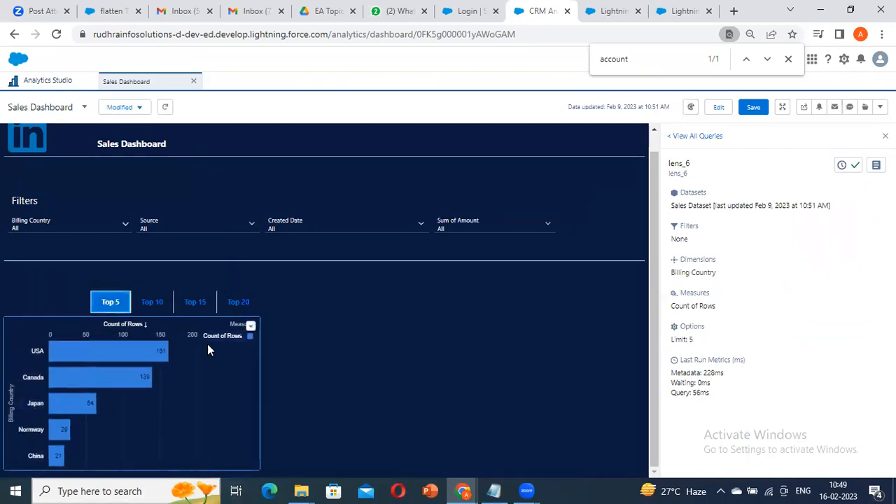
pyautogui.click(152, 302)
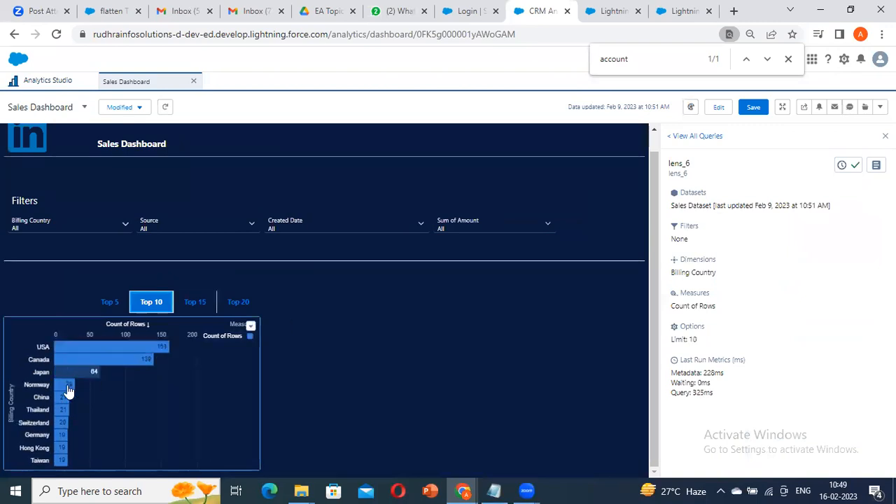
pyautogui.click(195, 302)
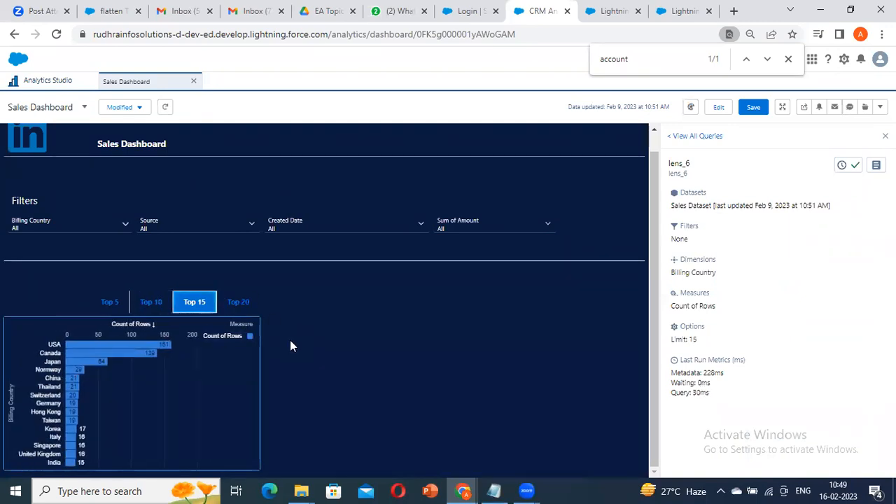
pyautogui.click(237, 302)
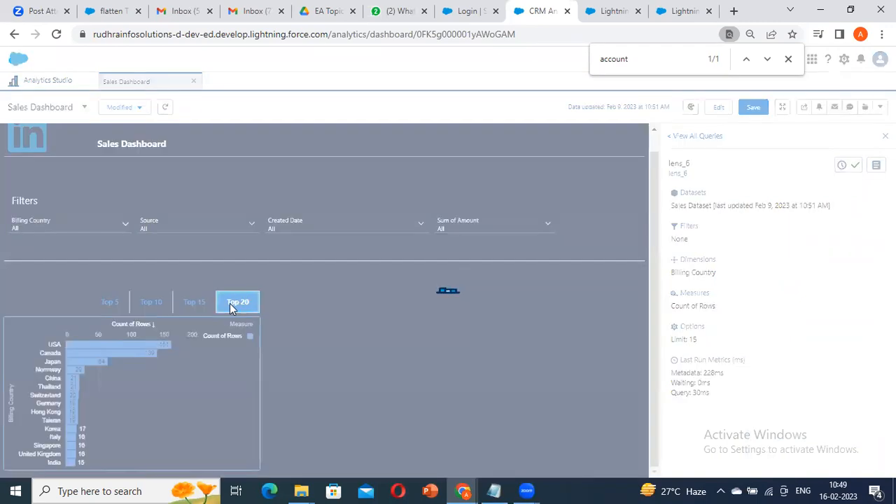
pyautogui.scroll(-2, 52, 399)
pyautogui.scroll(2, 54, 404)
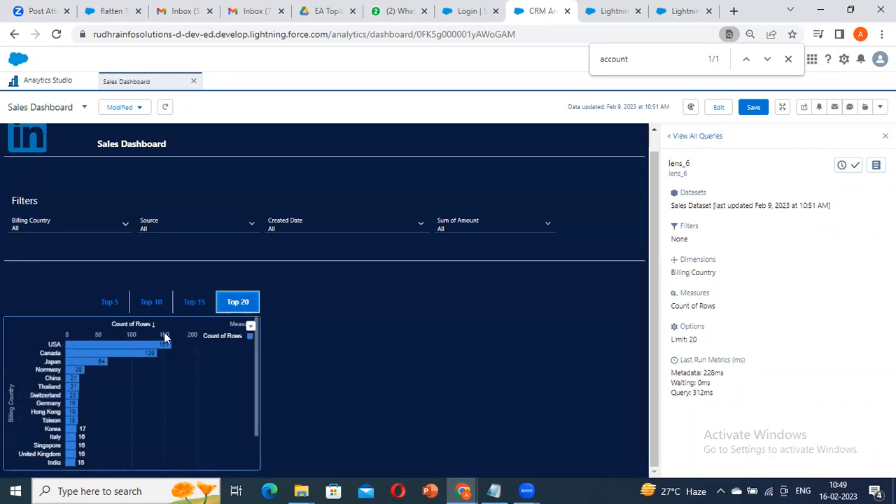
pyautogui.click(110, 302)
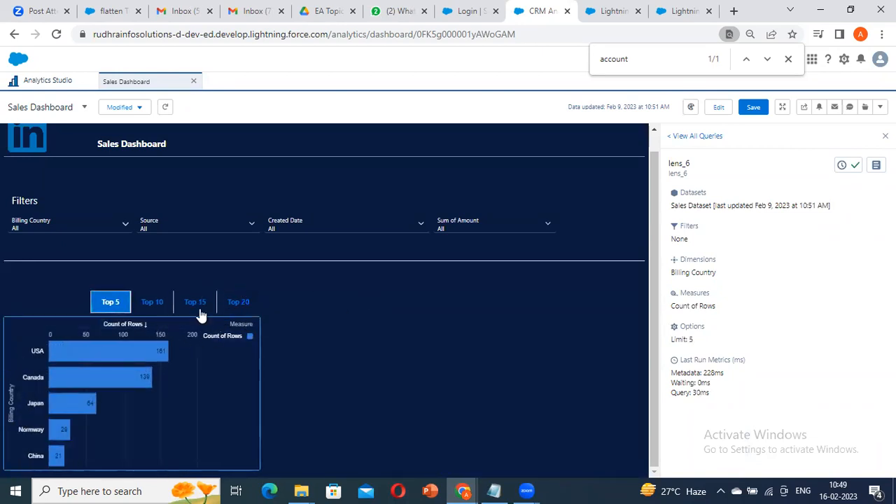
# - Return to editing the dashboard and pick Top 10 as the toggle's initial value
pyautogui.click(718, 107)
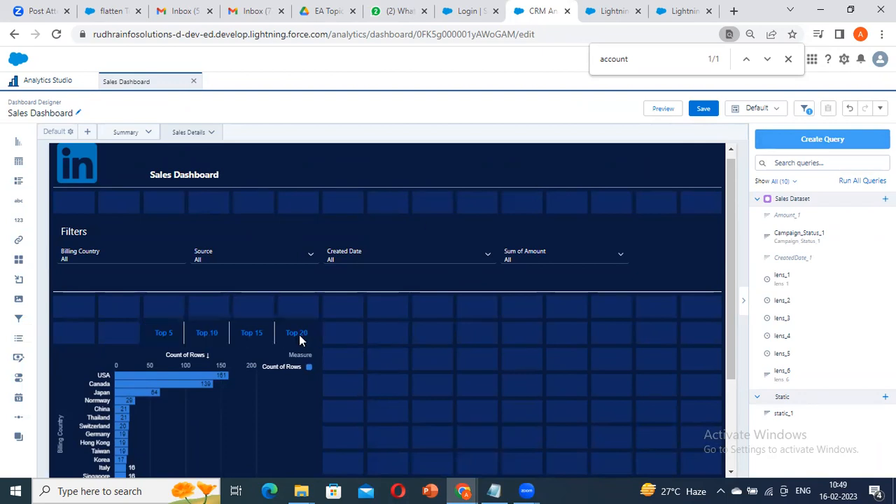
pyautogui.scroll(-1, 274, 342)
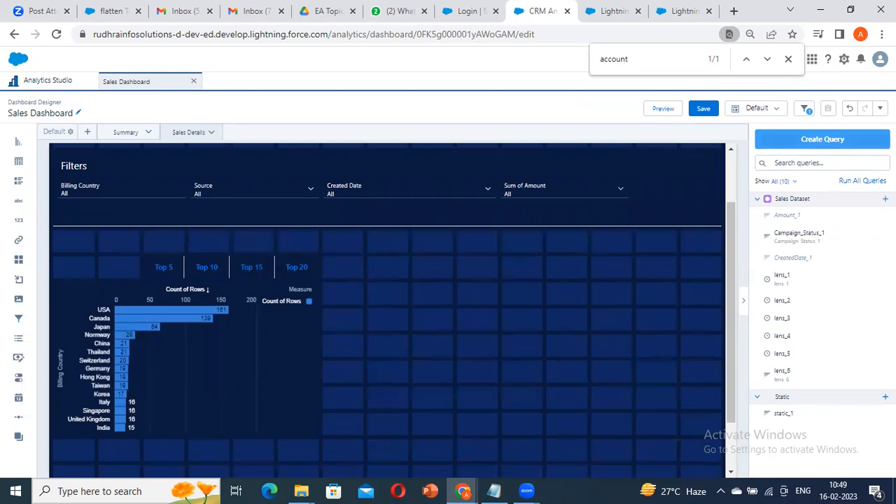
pyautogui.click(880, 108)
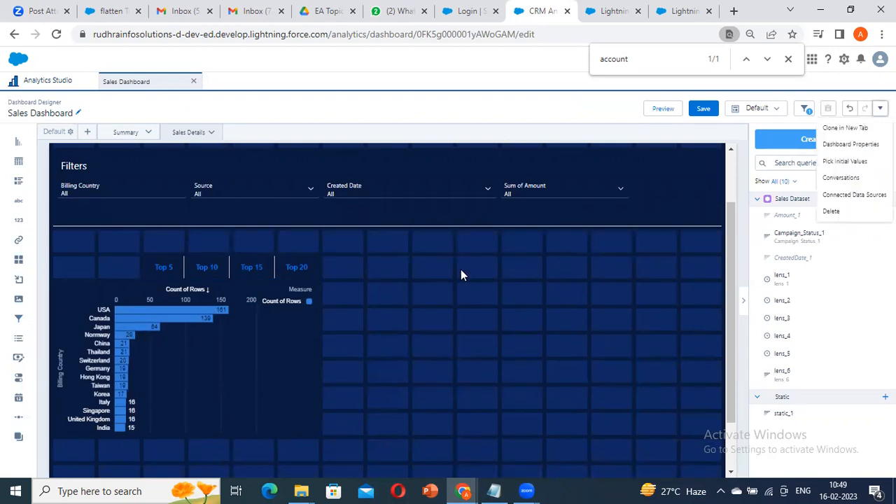
pyautogui.click(846, 161)
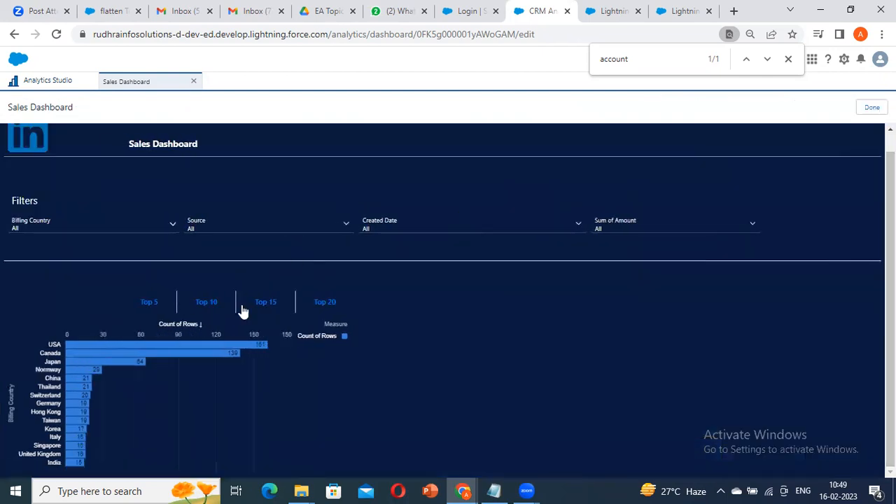
pyautogui.click(206, 302)
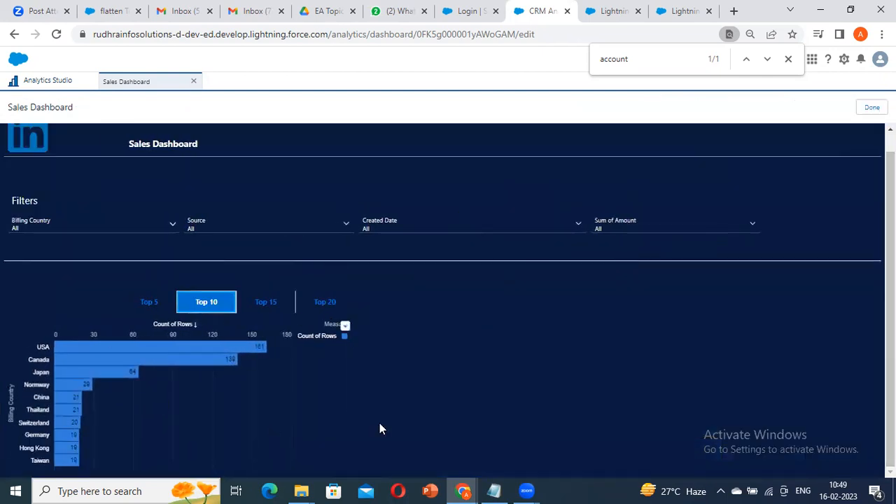
pyautogui.click(872, 107)
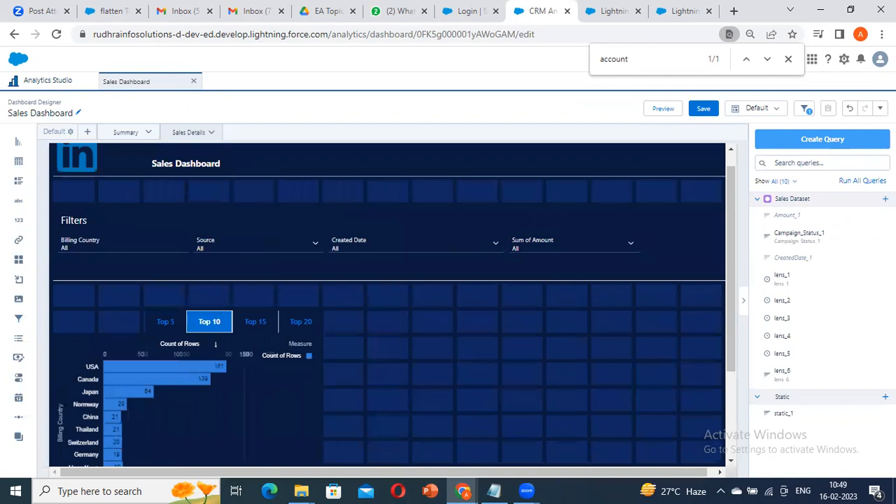
# - Preview the dashboard and test the Billing Country chart with the Top 5, Top 15 and Top 20 options, ending on Top 10
pyautogui.click(663, 109)
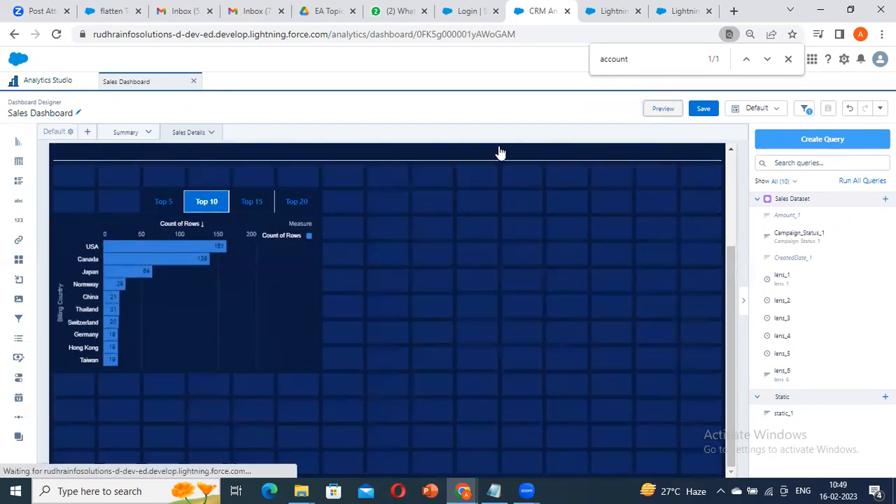
pyautogui.click(112, 309)
pyautogui.click(192, 308)
pyautogui.click(236, 302)
pyautogui.click(105, 306)
pyautogui.click(158, 308)
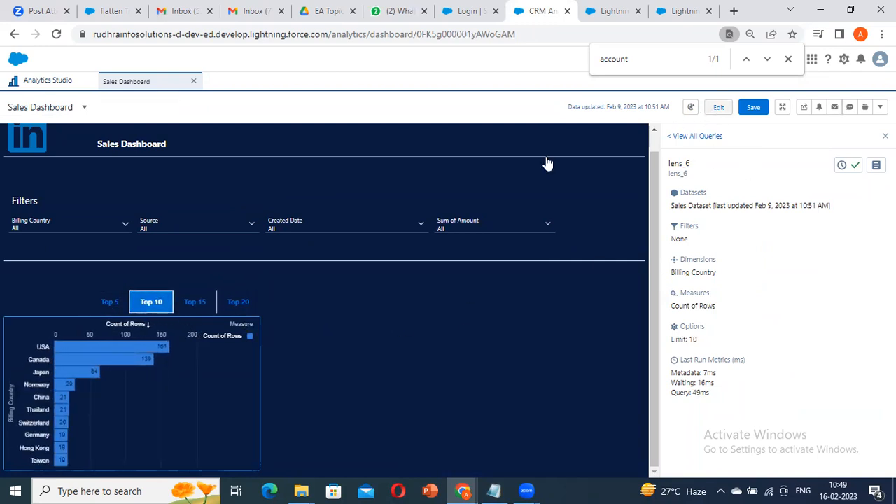
# - Return to editing and place a chart widget beside the Billing Country chart, extending it to the page's edge and the chart's bottom
pyautogui.click(717, 108)
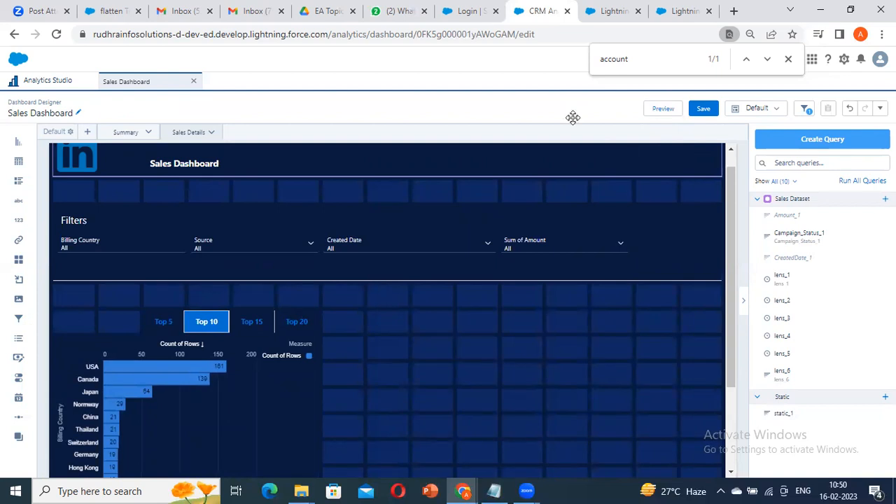
pyautogui.scroll(-2, 245, 276)
pyautogui.click(257, 278)
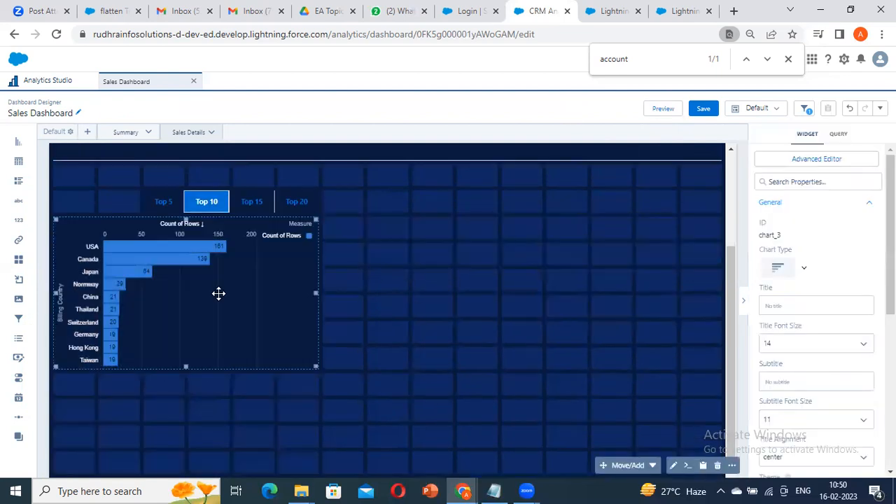
pyautogui.scroll(1, 166, 346)
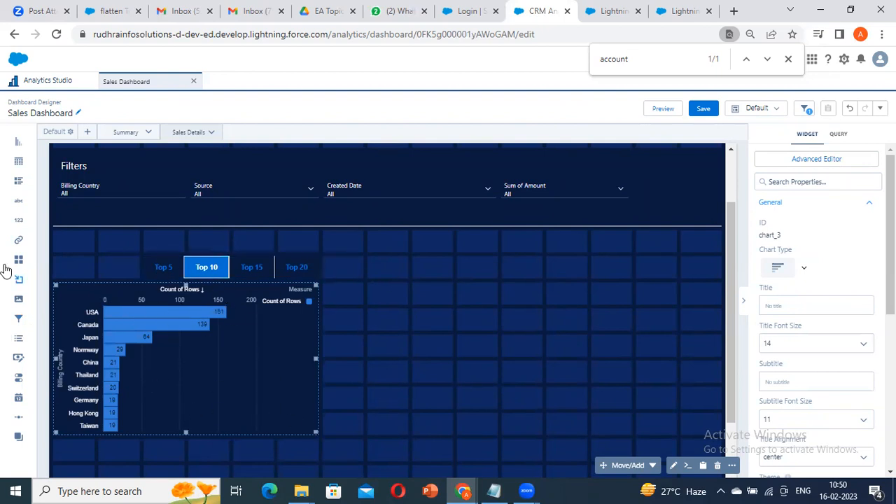
pyautogui.click(468, 307)
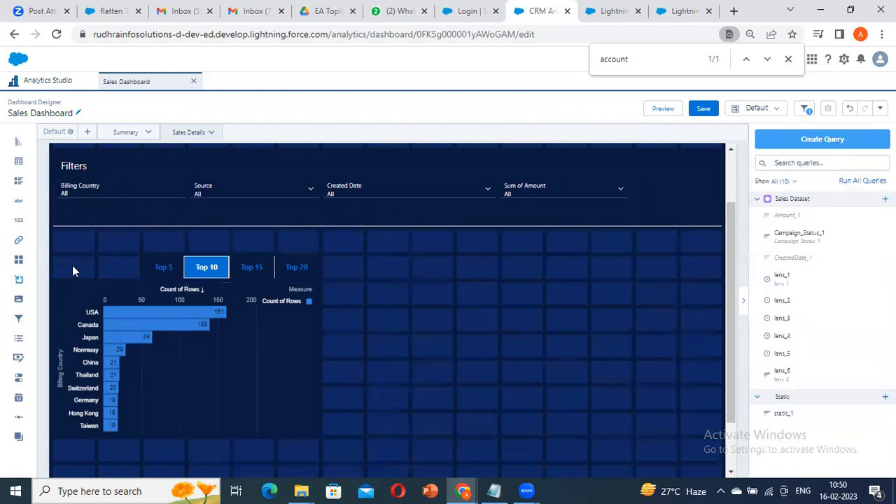
pyautogui.moveTo(19, 161); pyautogui.dragTo(476, 340)
pyautogui.moveTo(538, 322); pyautogui.dragTo(698, 325)
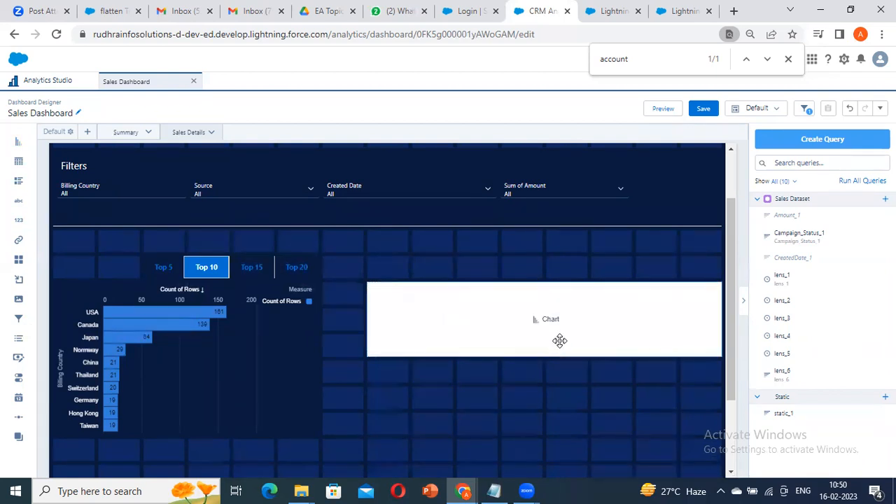
pyautogui.moveTo(555, 357); pyautogui.dragTo(542, 419)
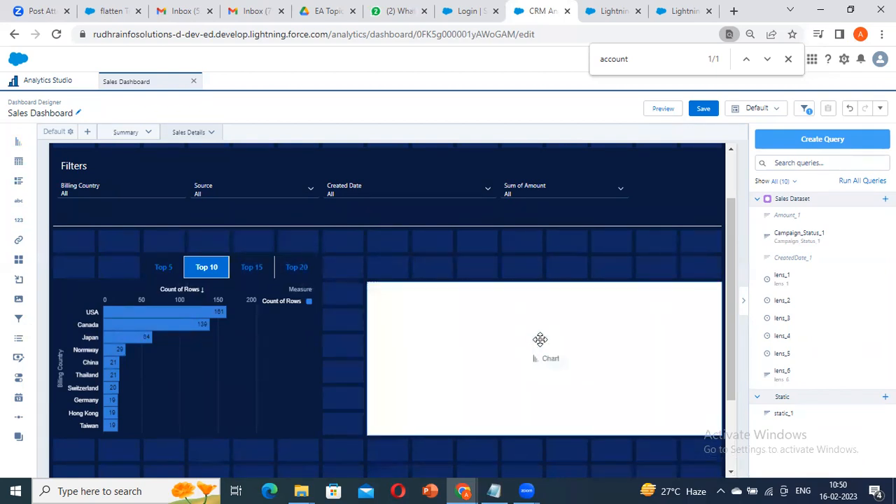
# - Build the empty chart widget's query with bars grouped by Industry and Count of Rows sorted descending
pyautogui.click(610, 366)
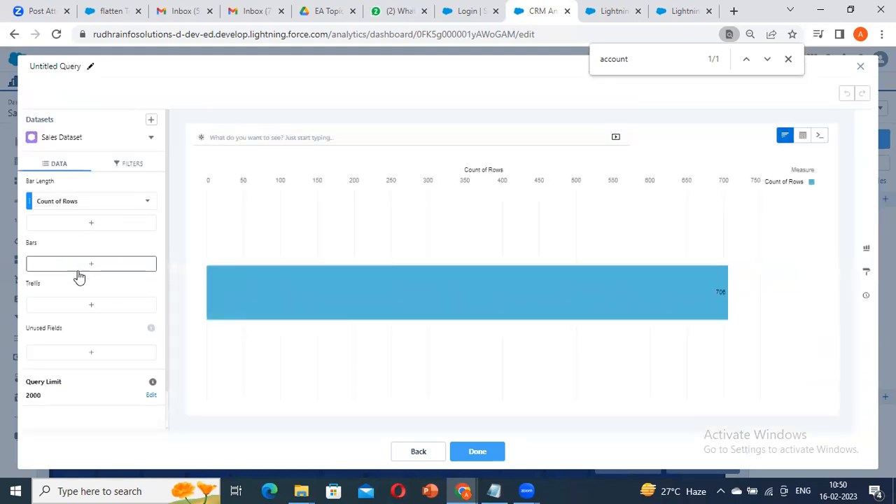
pyautogui.click(90, 267)
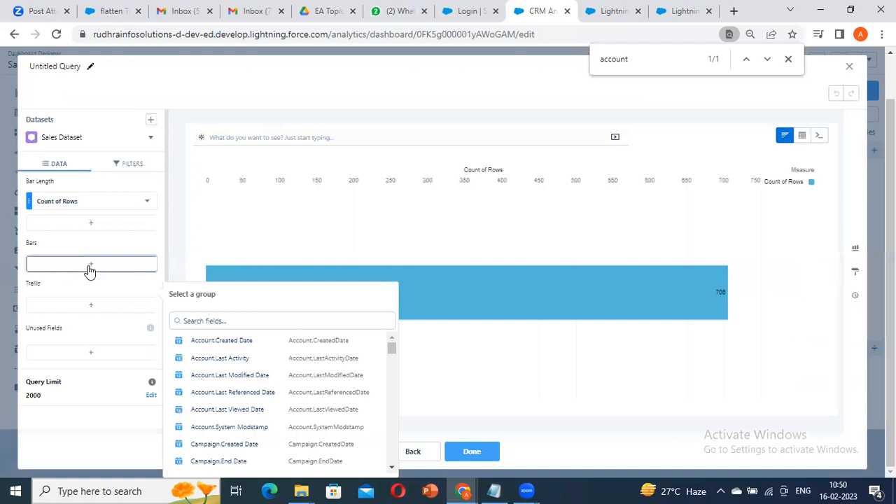
pyautogui.write('Indu')
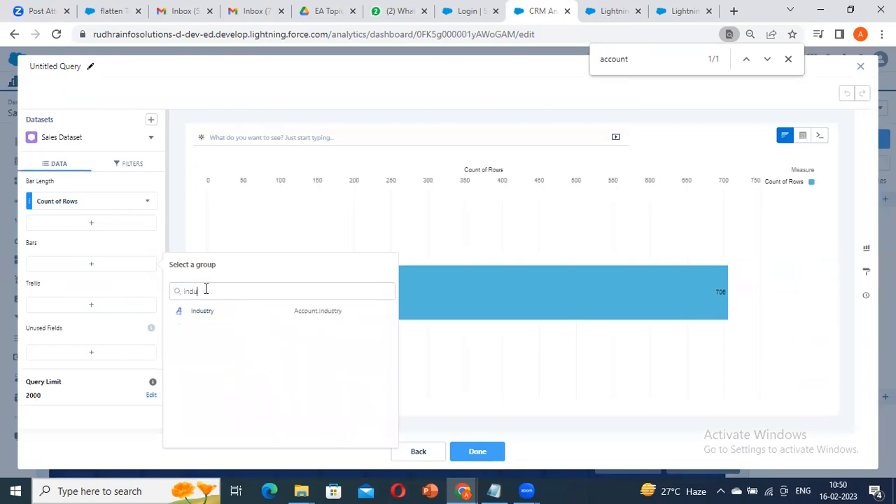
pyautogui.click(205, 313)
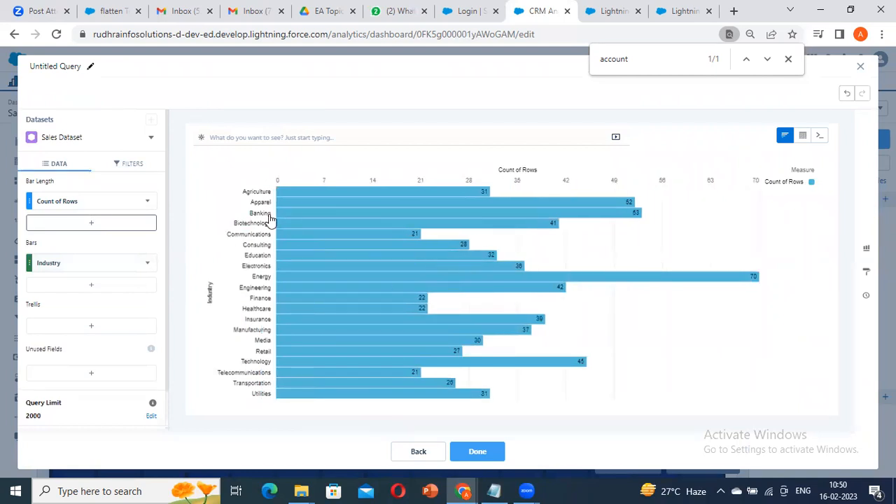
pyautogui.click(147, 203)
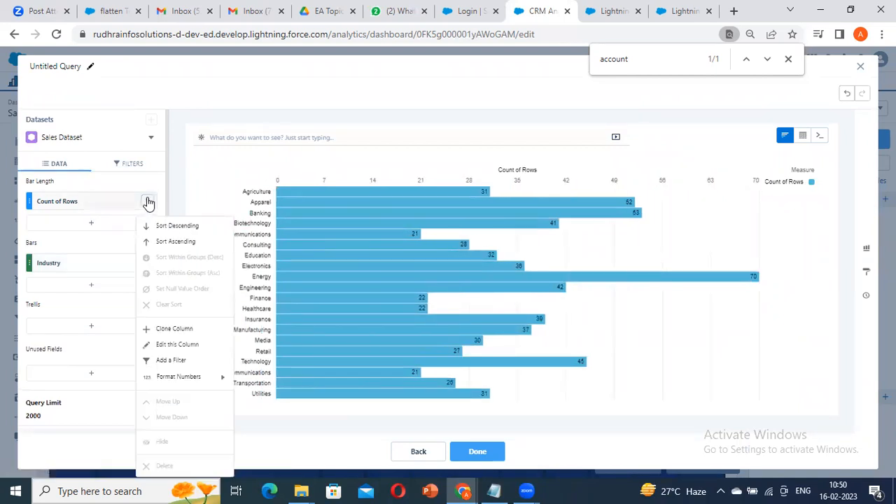
pyautogui.click(160, 226)
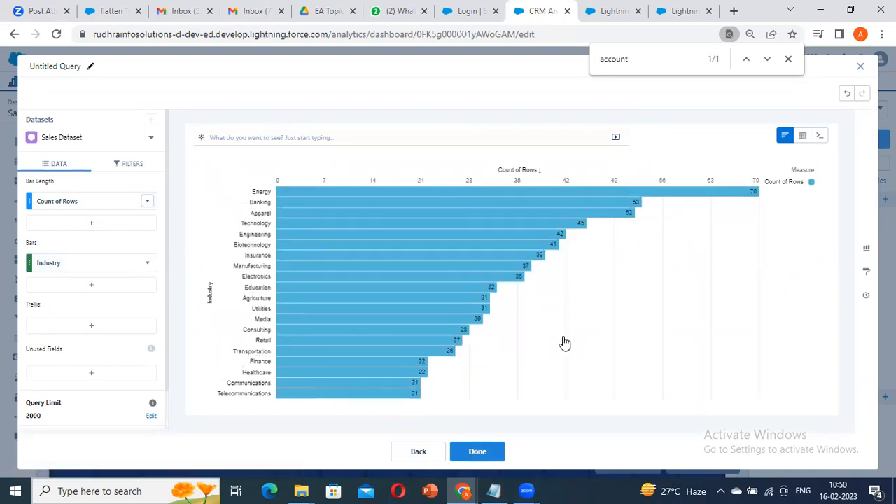
# - Apply the Dark theme to the Industry bar chart
pyautogui.scroll(-8, 867, 325)
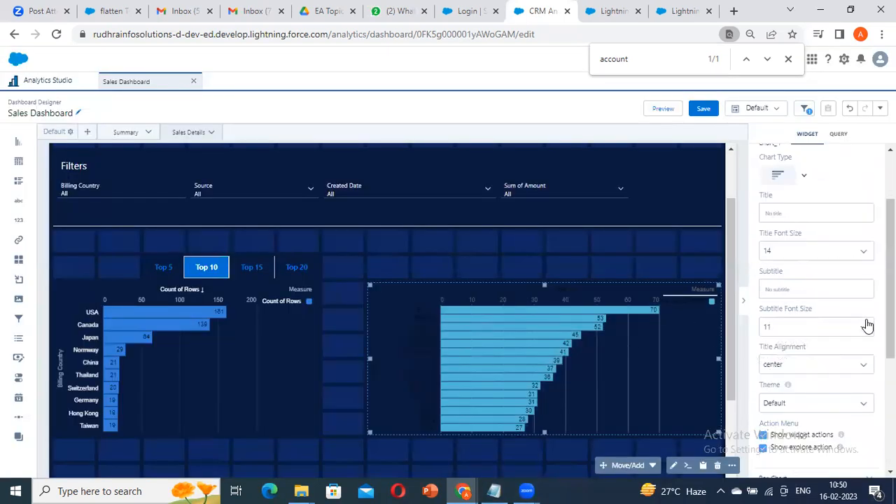
pyautogui.click(255, 267)
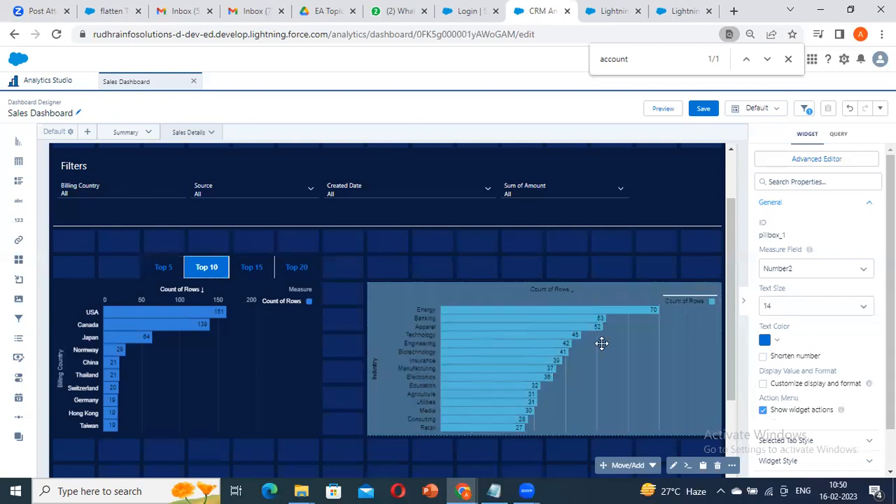
pyautogui.click(600, 344)
pyautogui.scroll(-5, 809, 351)
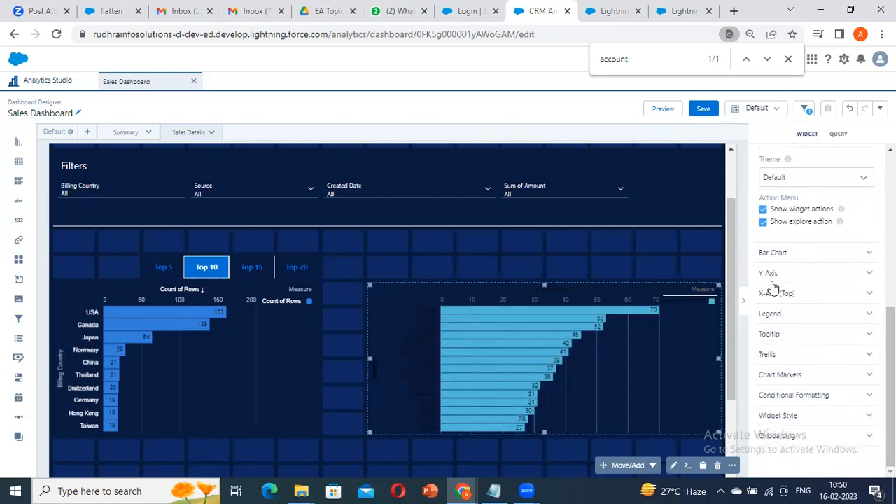
pyautogui.click(802, 177)
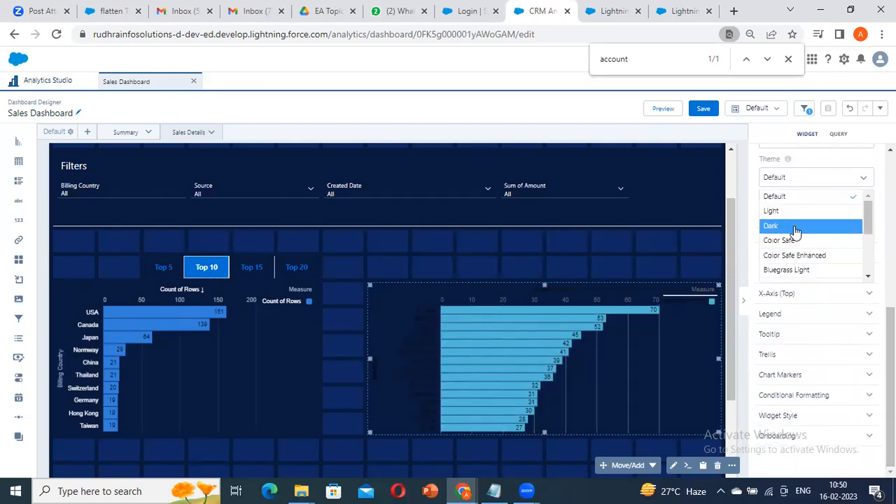
pyautogui.click(795, 227)
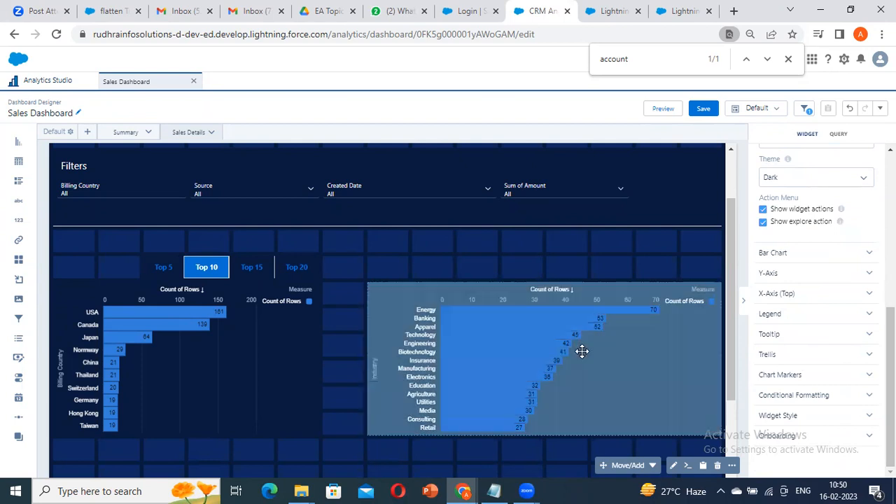
# - Open the Industry chart's query and look through the available bar grouping fields, including a search for "stat"
pyautogui.doubleClick(582, 351)
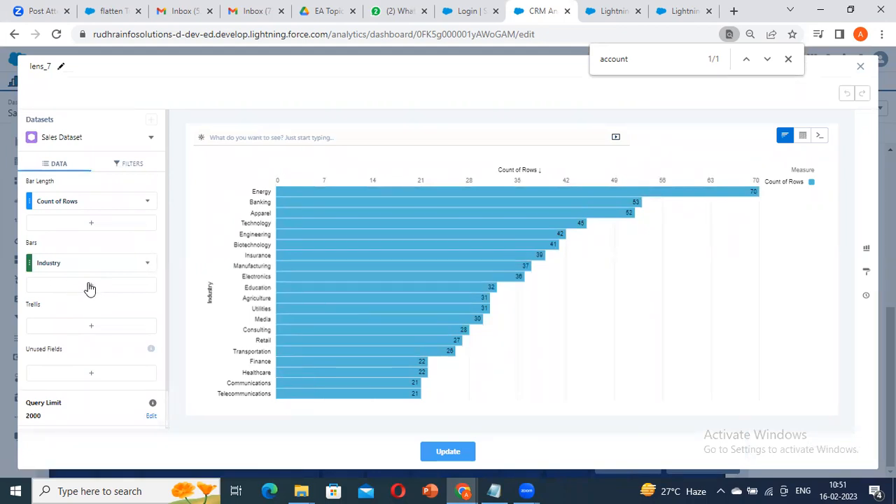
pyautogui.click(90, 286)
pyautogui.scroll(-5, 291, 214)
pyautogui.scroll(-8, 283, 235)
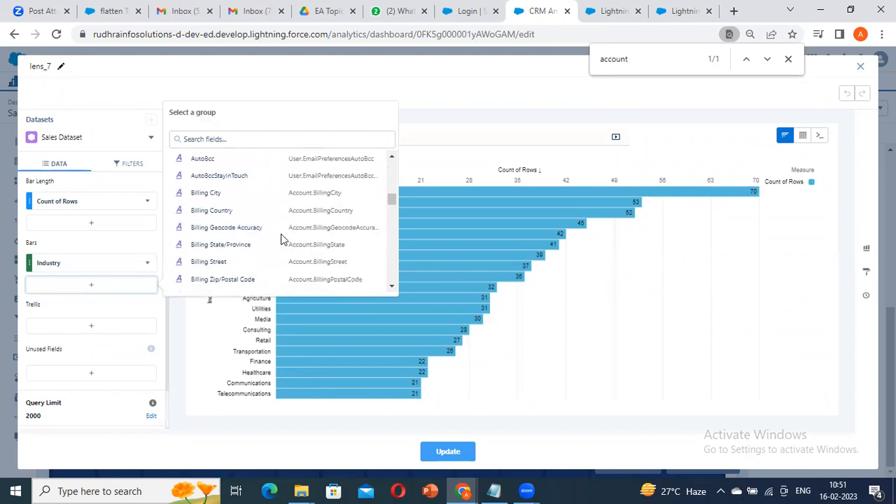
pyautogui.scroll(5, 282, 239)
pyautogui.scroll(2, 283, 240)
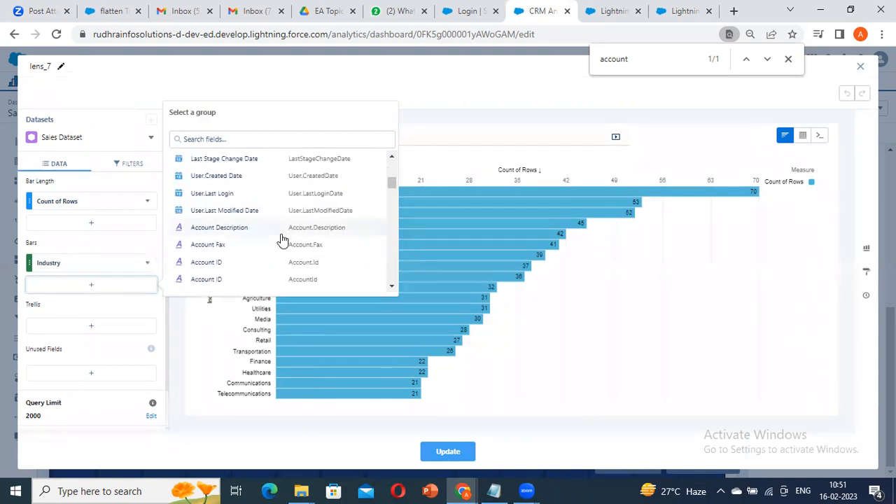
pyautogui.click(283, 241)
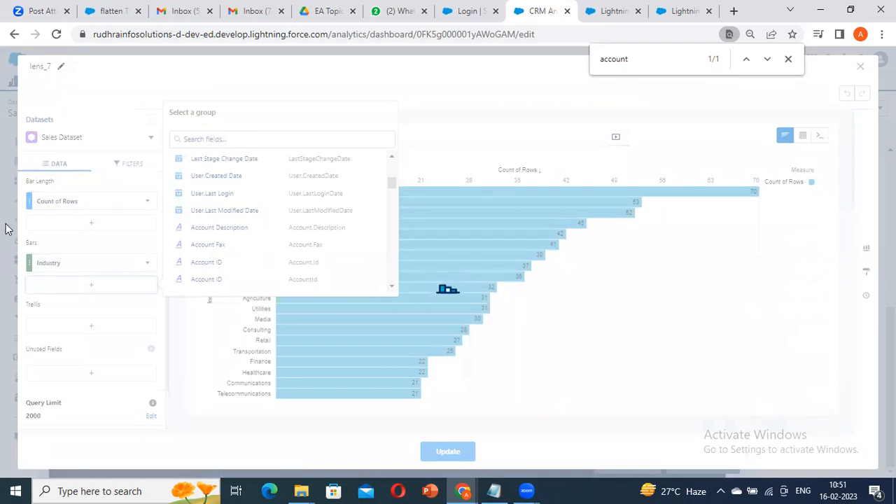
pyautogui.click(224, 139)
pyautogui.write('stat')
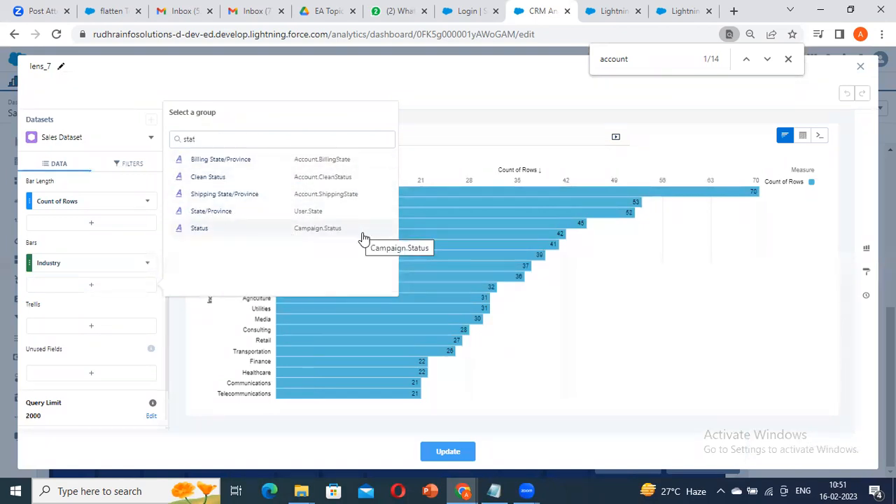
pyautogui.press('BackSpace')
pyautogui.press('BackSpace')
pyautogui.press('BackSpace')
pyautogui.press('BackSpace')
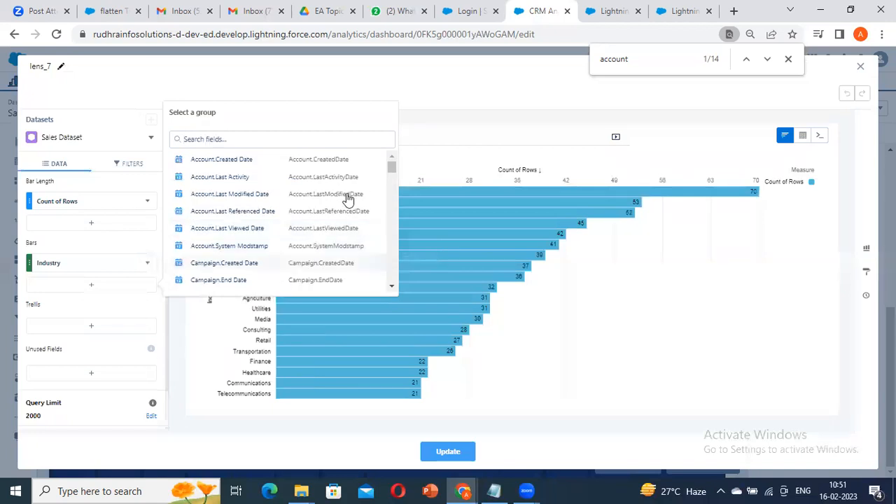
# - Try Account Source as a second bar grouping below Industry, and delete that grouping again
pyautogui.scroll(-6, 340, 203)
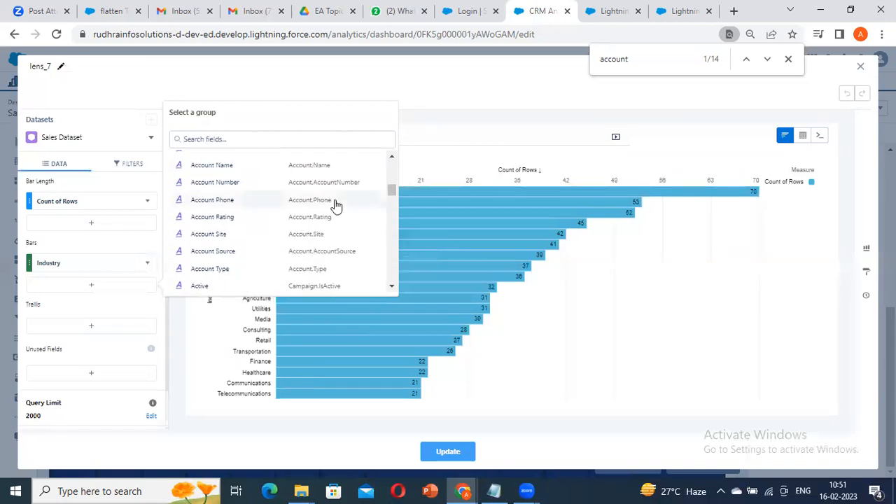
pyautogui.scroll(-2, 295, 203)
pyautogui.click(301, 190)
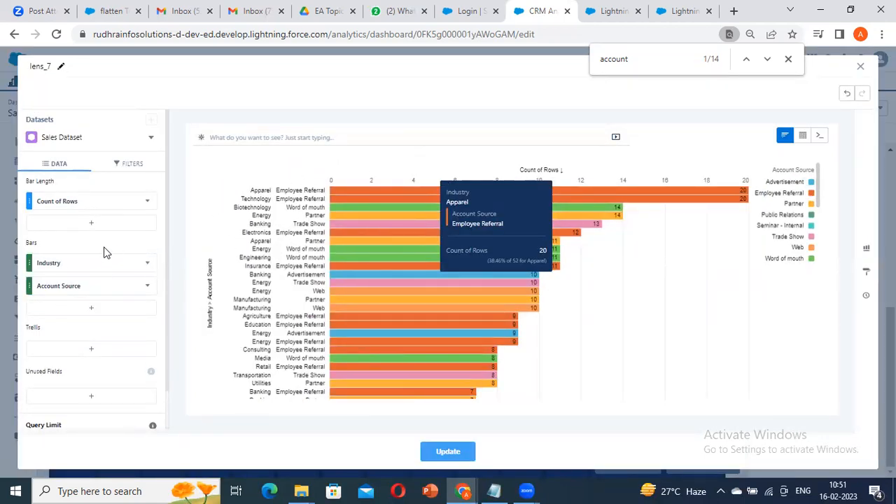
pyautogui.click(147, 286)
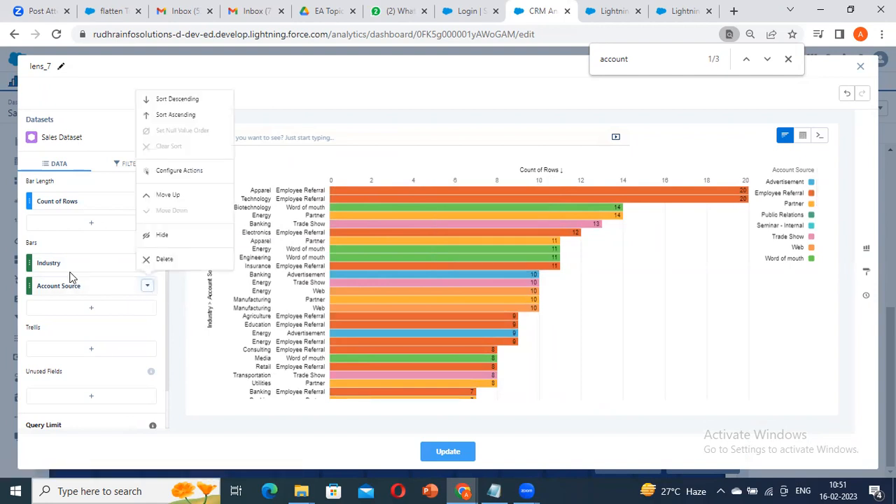
pyautogui.click(168, 261)
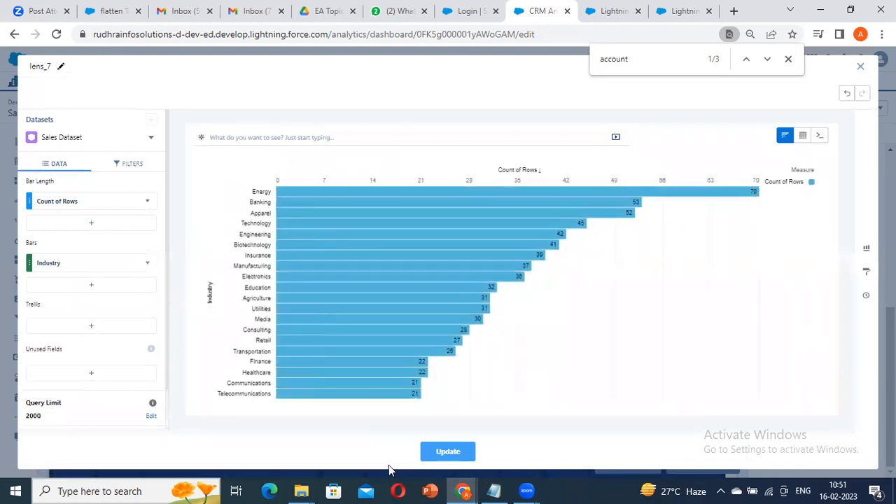
# - Update the Industry chart from its query, and create a custom query with the Display values Industry and Source
pyautogui.click(447, 453)
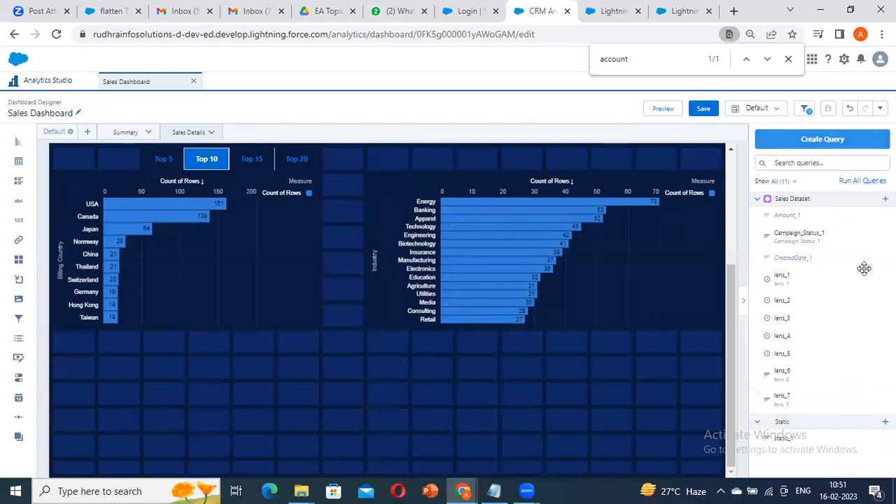
pyautogui.click(825, 144)
pyautogui.click(352, 374)
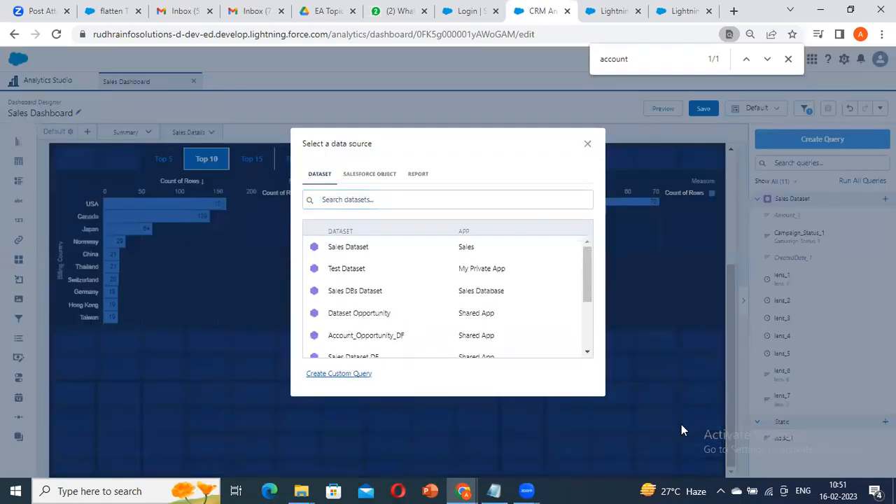
pyautogui.click(101, 233)
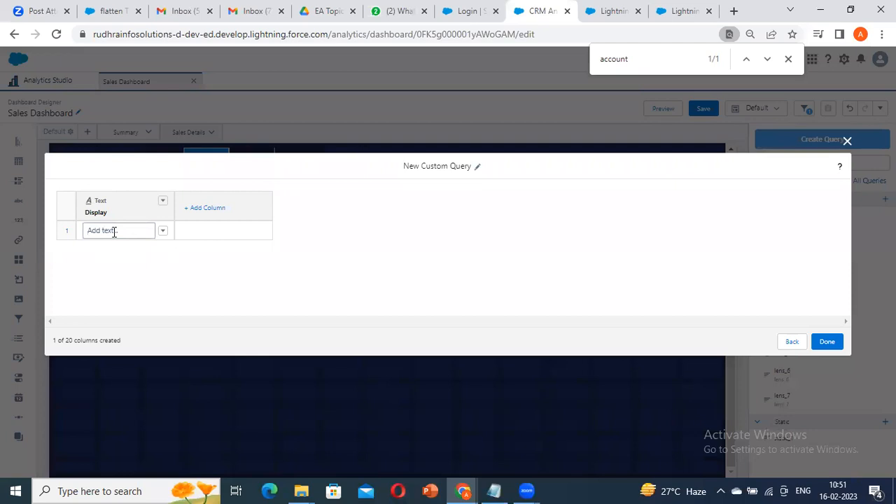
pyautogui.write('Industry')
pyautogui.press('Return')
pyautogui.click(112, 249)
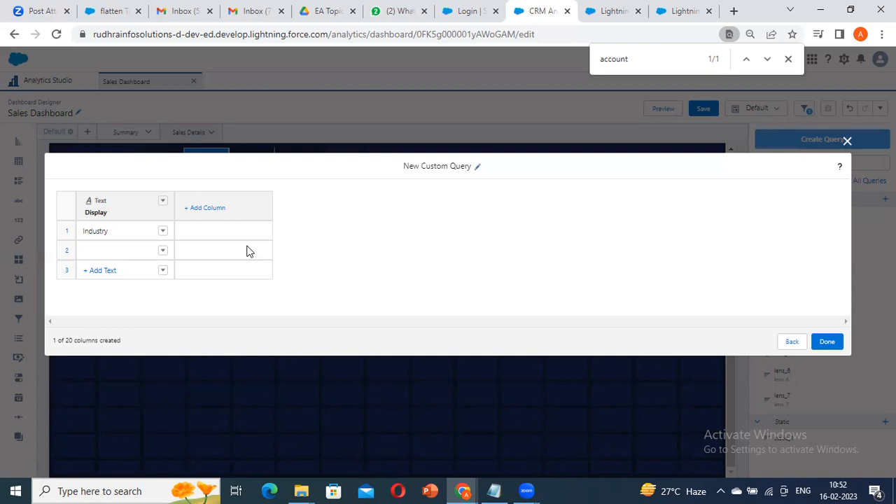
pyautogui.click(162, 250)
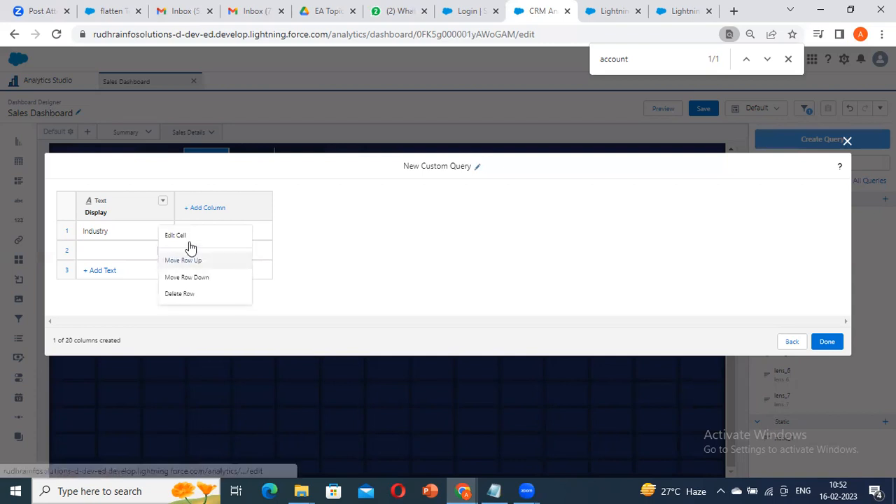
pyautogui.click(189, 241)
pyautogui.write('Source')
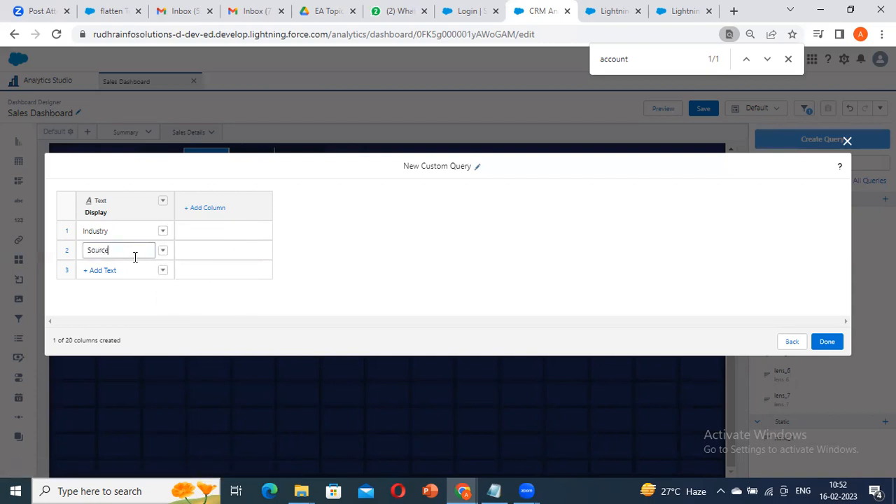
pyautogui.click(156, 343)
# - Add a Sales Dataset dimension column mapping Industry to Account.Industry and Source to Account.AccountSource, and finish the custom query
pyautogui.click(204, 208)
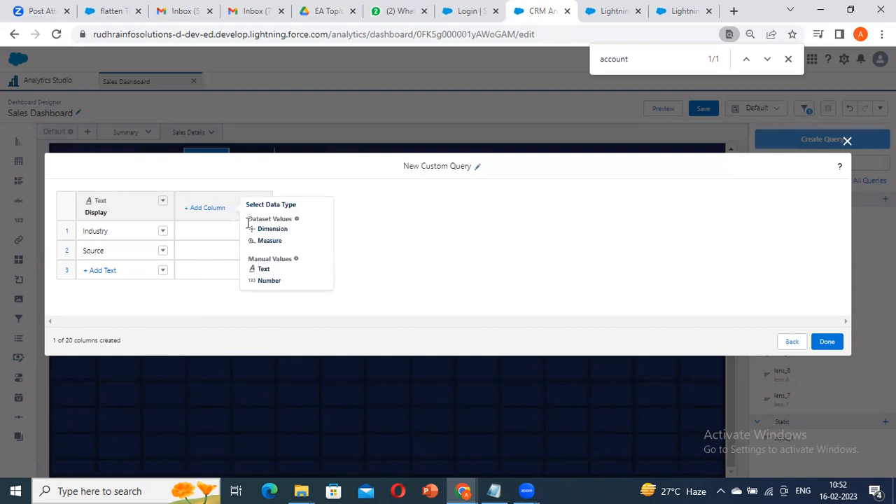
pyautogui.click(287, 231)
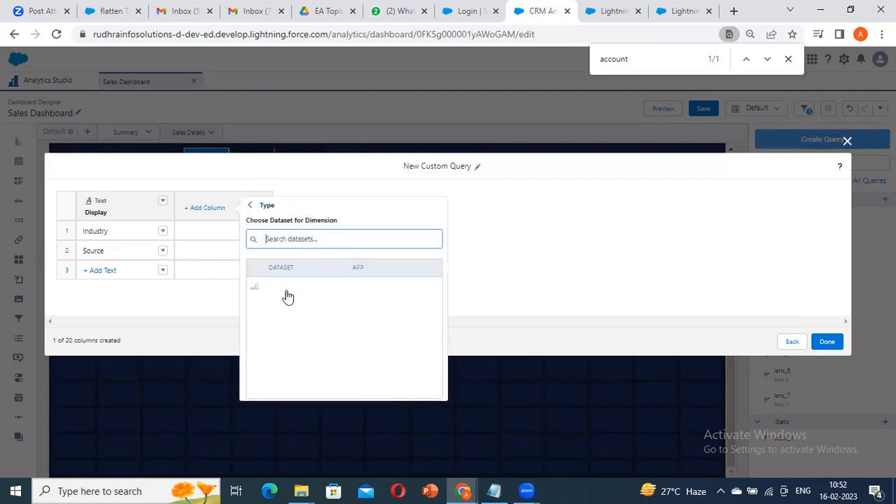
pyautogui.click(329, 290)
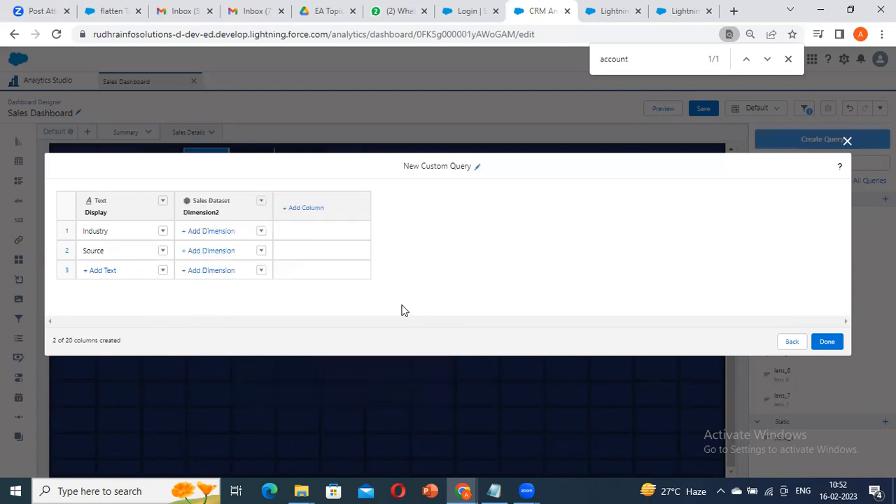
pyautogui.click(197, 241)
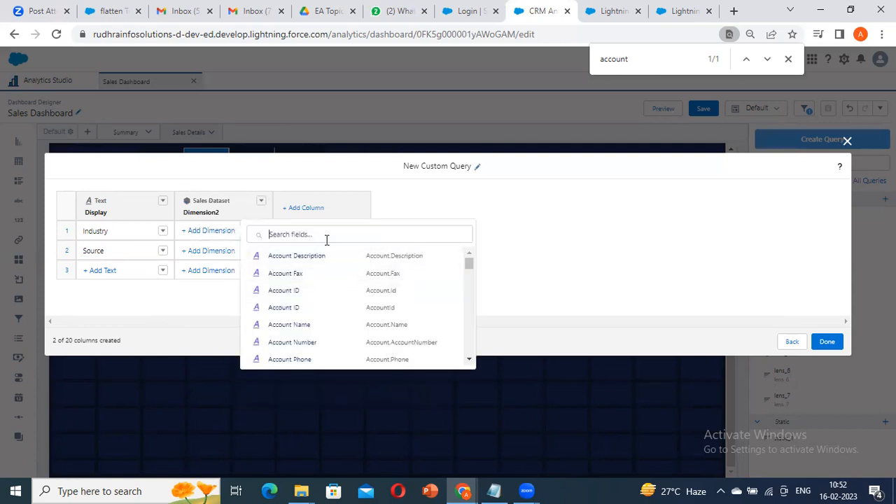
pyautogui.write('ind')
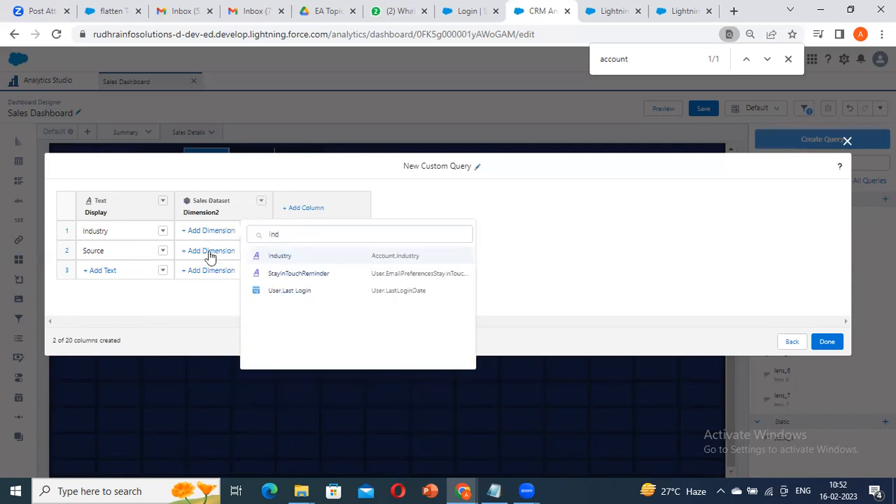
pyautogui.click(282, 256)
pyautogui.click(219, 250)
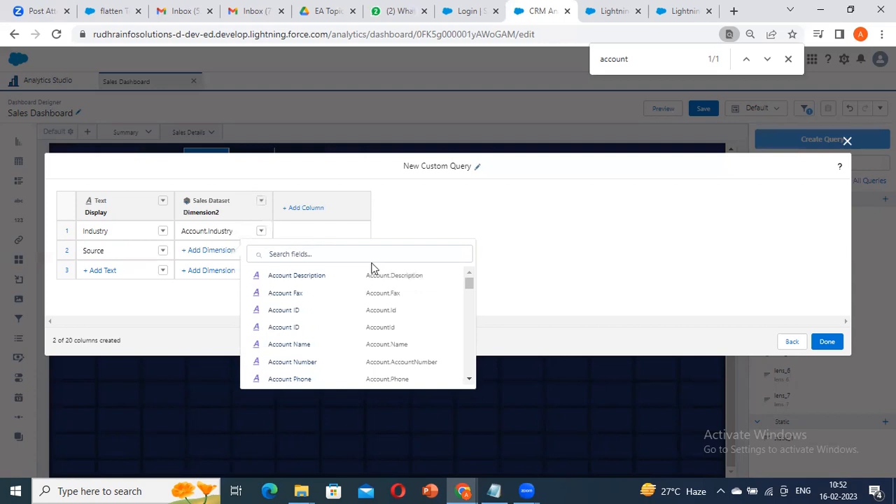
pyautogui.write('sourc')
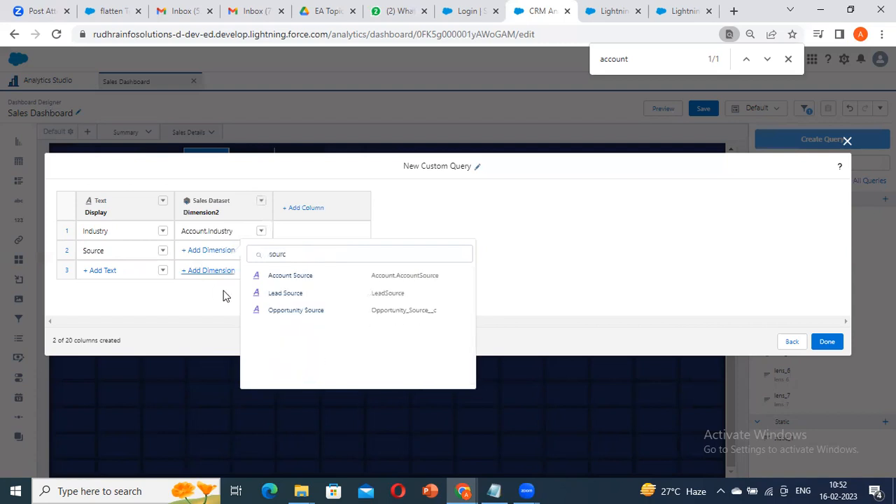
pyautogui.click(290, 275)
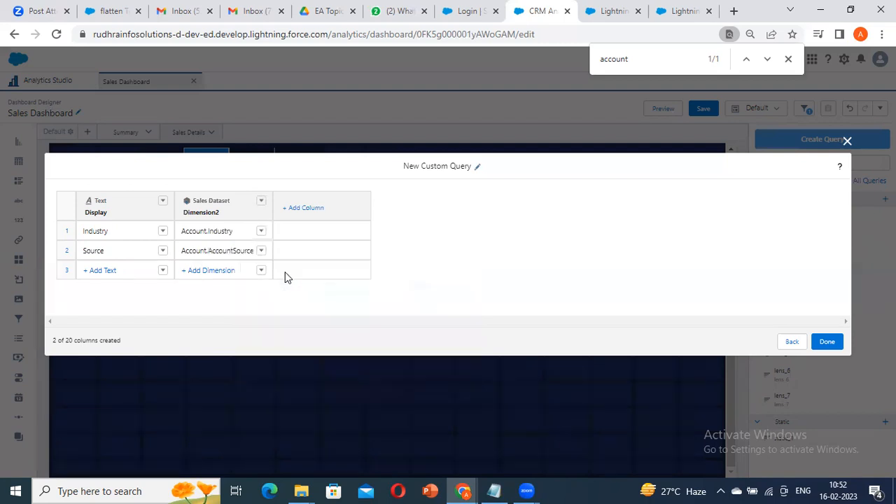
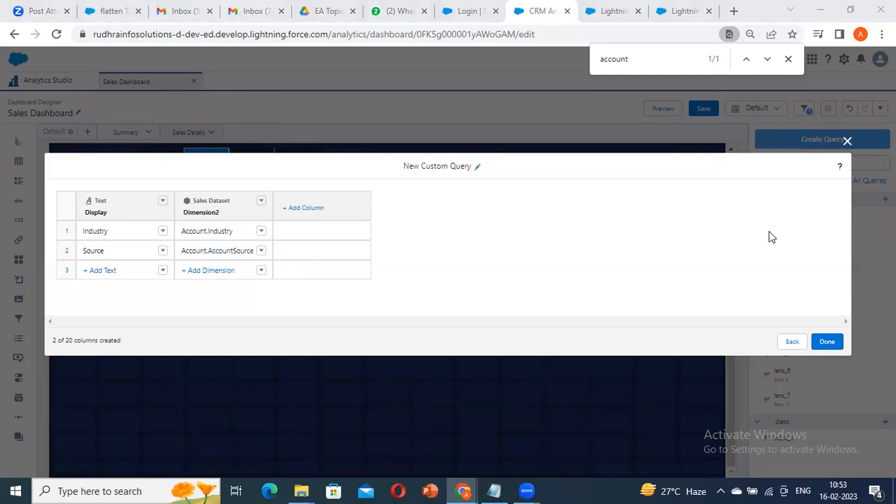
pyautogui.click(827, 341)
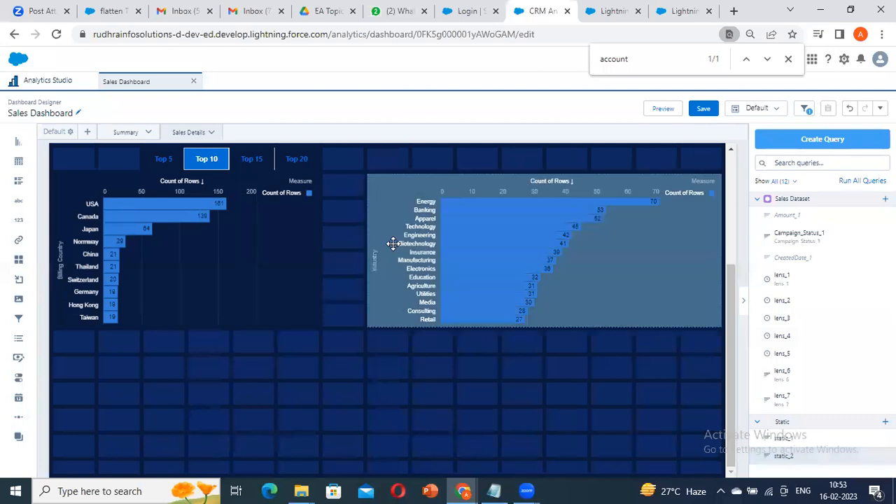
# - Place a toggle widget above the Industry chart and assign it the custom query with the Industry and Source options
pyautogui.click(393, 243)
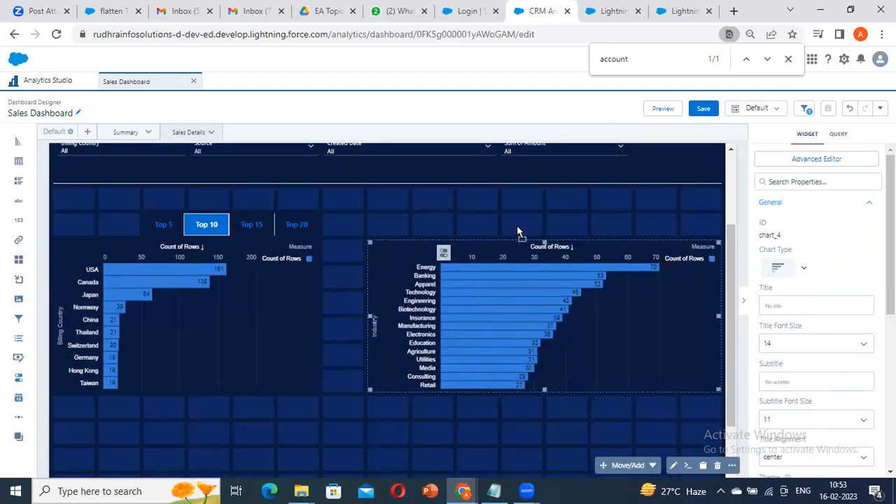
pyautogui.click(518, 227)
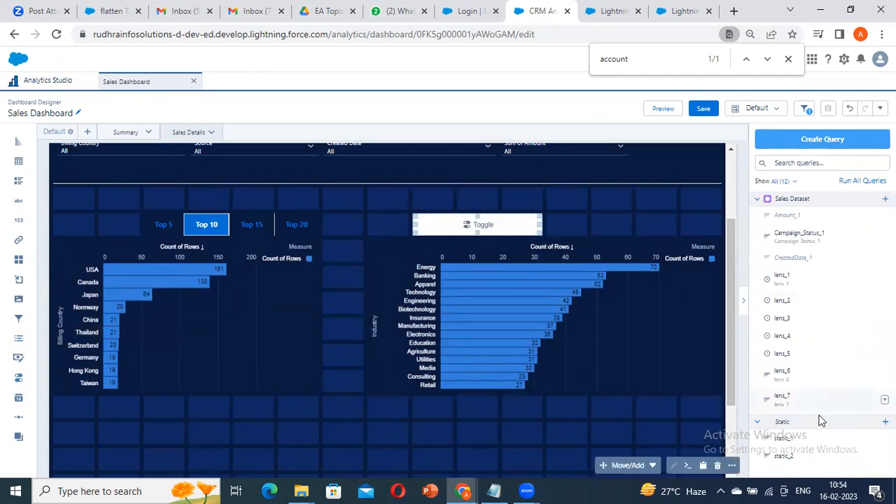
pyautogui.click(456, 224)
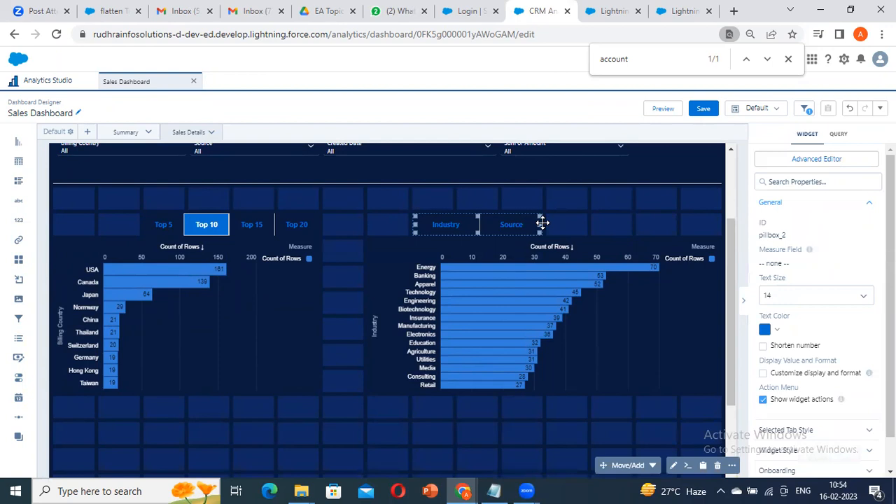
# - Widen the Industry/Source toggle to four grid columns and align it with the Industry chart's right edge
pyautogui.moveTo(543, 223); pyautogui.dragTo(542, 228)
pyautogui.click(456, 221)
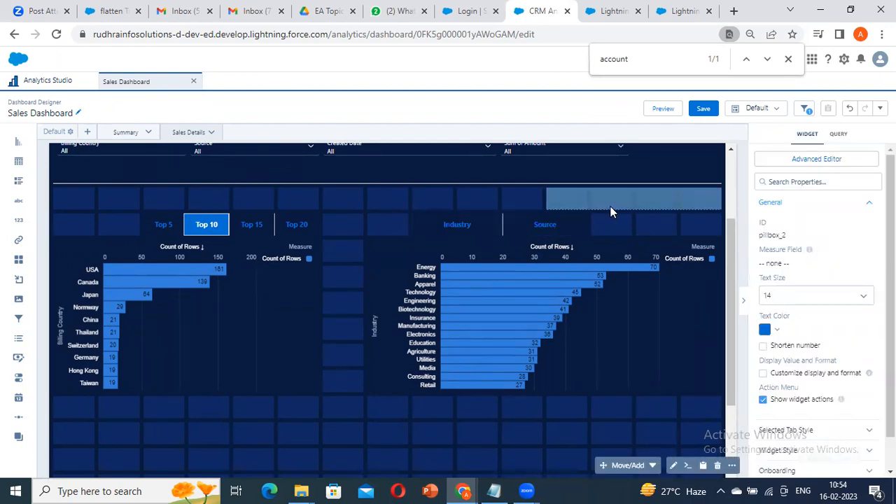
pyautogui.click(615, 222)
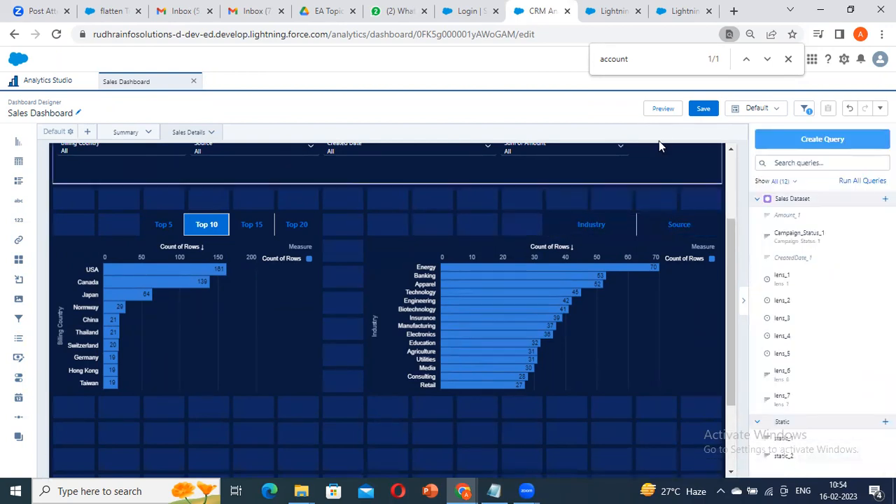
# - Preview the dashboard to try the toggle's Industry and Source options, and return to editing
pyautogui.click(664, 109)
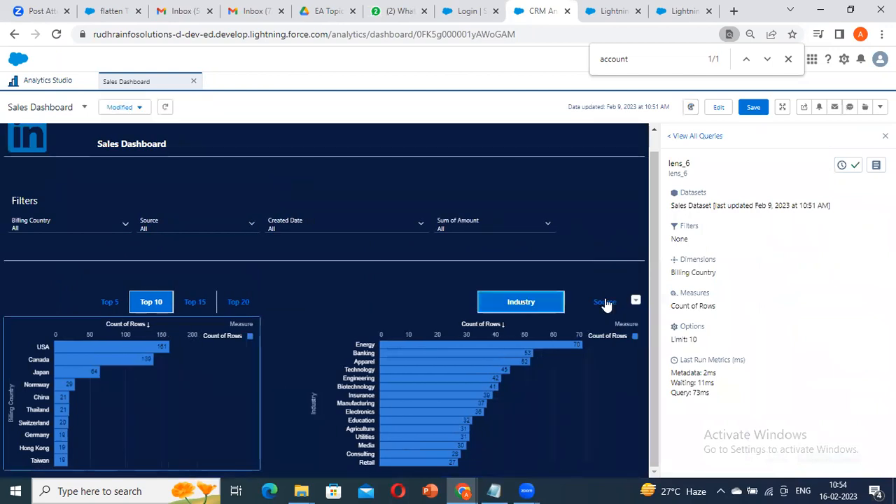
pyautogui.click(717, 107)
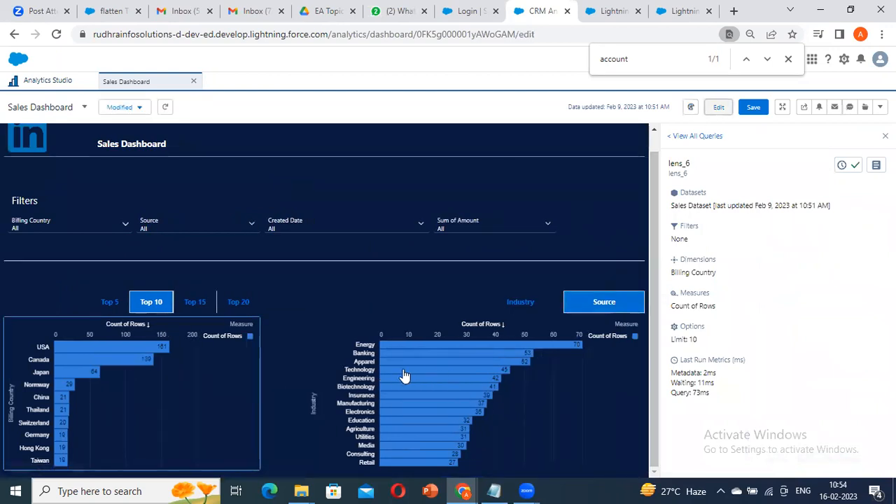
# - Convert the Industry chart's query to SAQL by adding a blank line and running it, and update the widget in chart mode
pyautogui.click(504, 406)
pyautogui.doubleClick(509, 402)
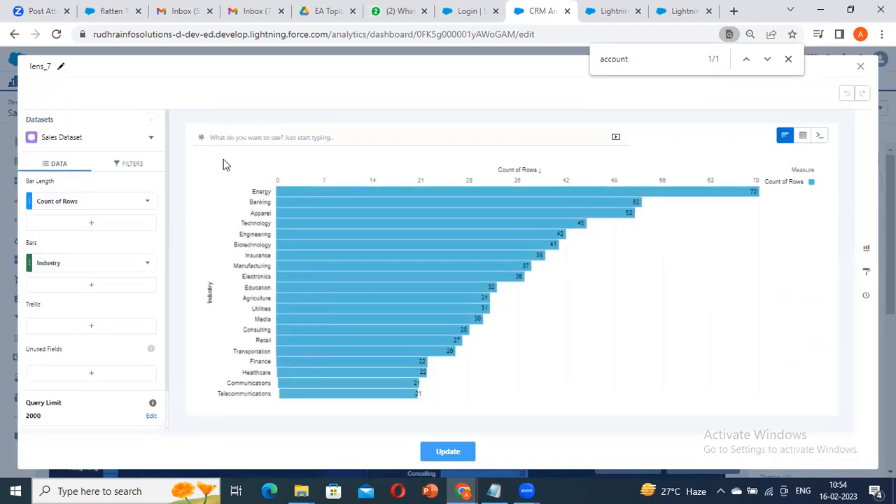
pyautogui.click(819, 136)
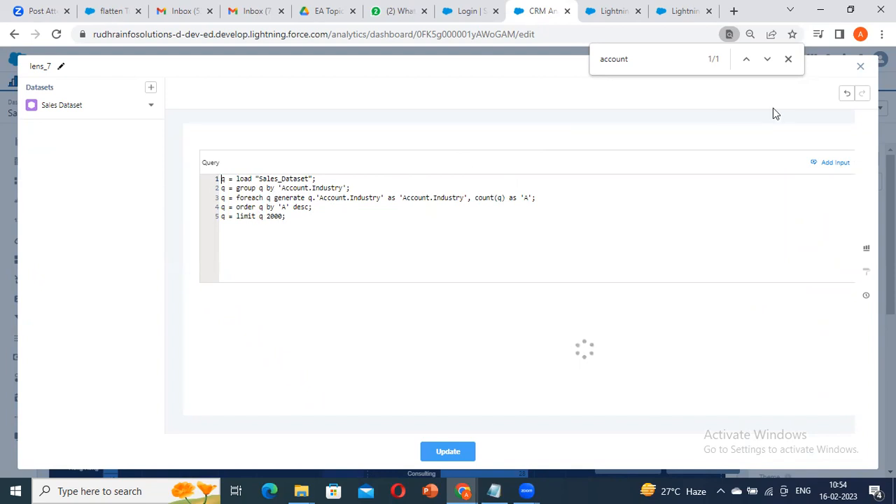
pyautogui.click(819, 136)
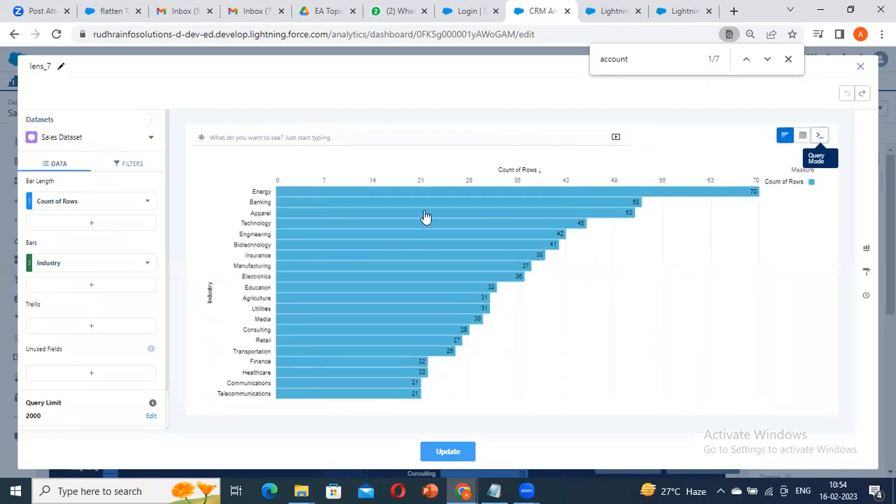
pyautogui.click(819, 136)
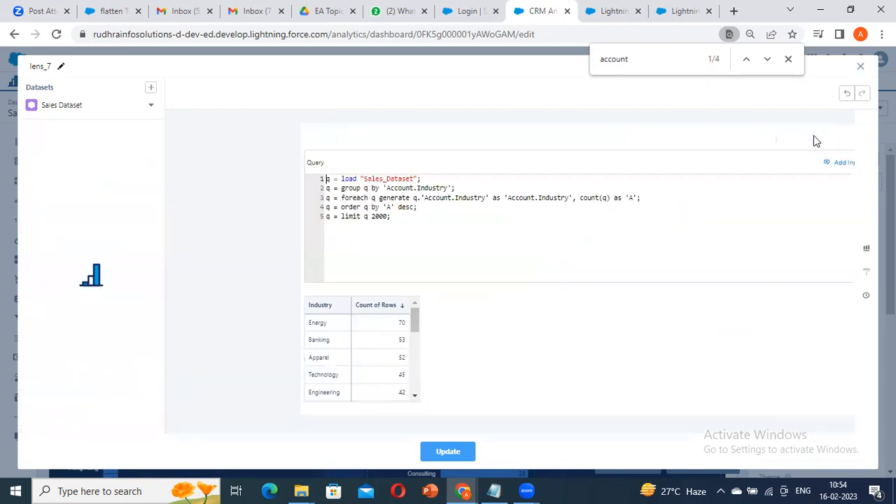
pyautogui.click(314, 216)
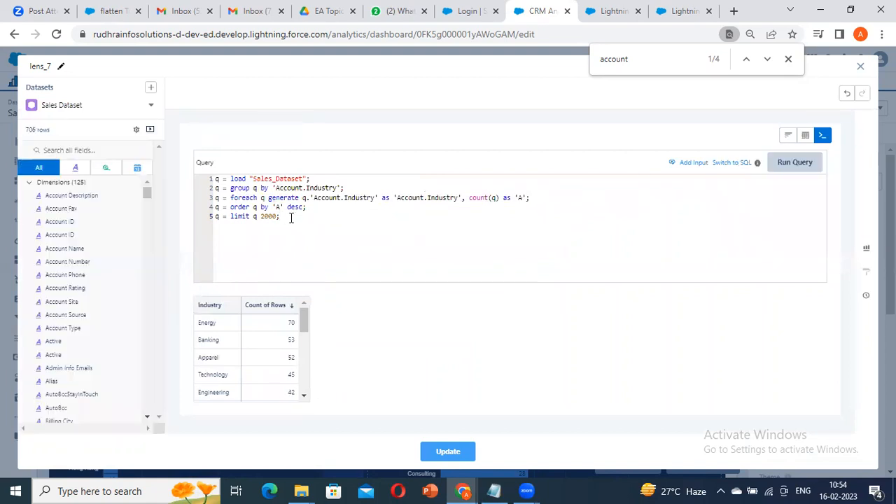
pyautogui.press('Return')
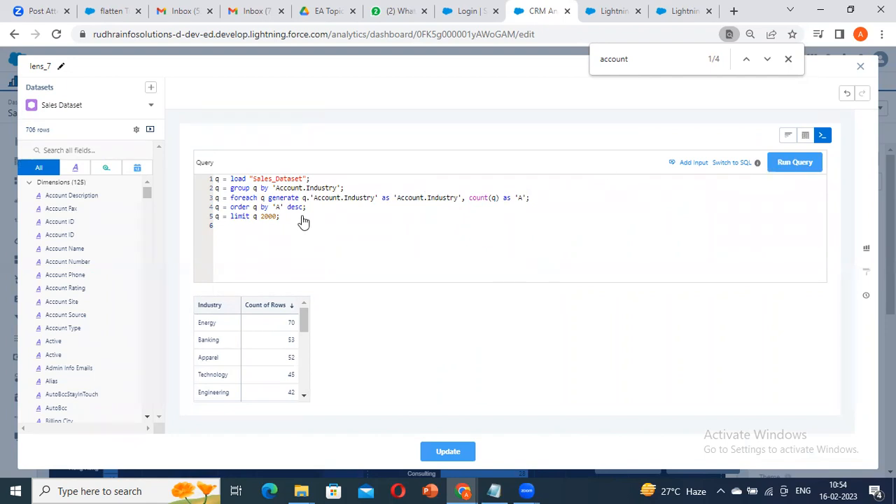
pyautogui.click(782, 166)
pyautogui.click(789, 136)
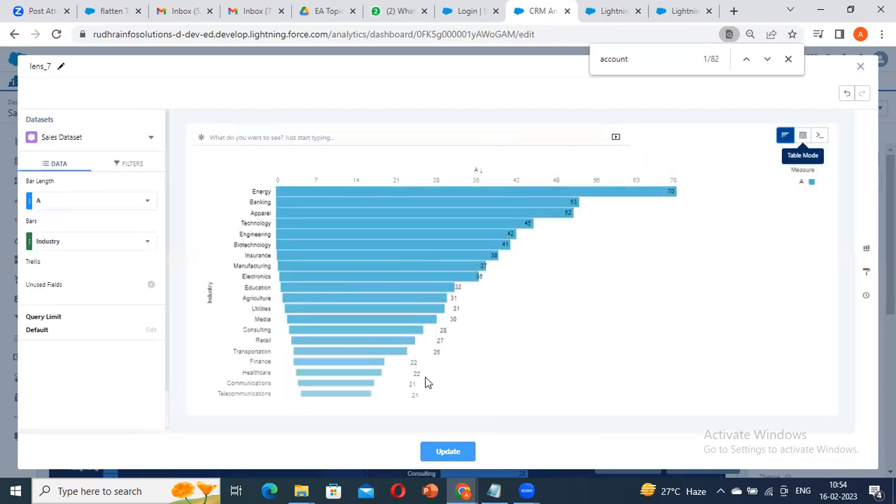
pyautogui.click(458, 455)
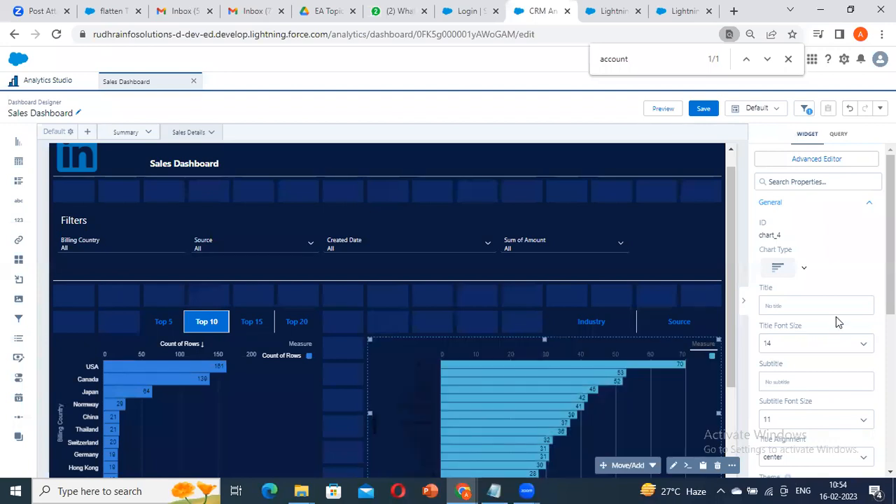
# - Apply the Dark theme to the converted Industry bar chart
pyautogui.scroll(-4, 834, 322)
pyautogui.click(782, 237)
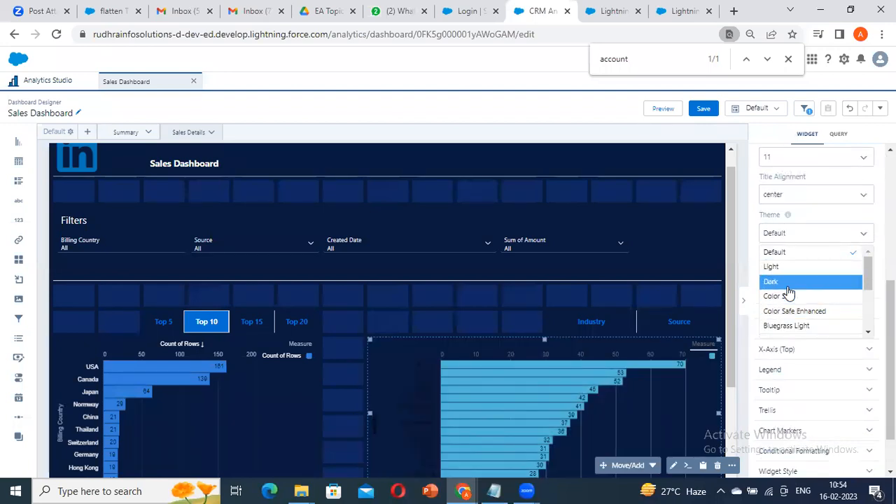
pyautogui.click(813, 282)
pyautogui.scroll(-3, 528, 355)
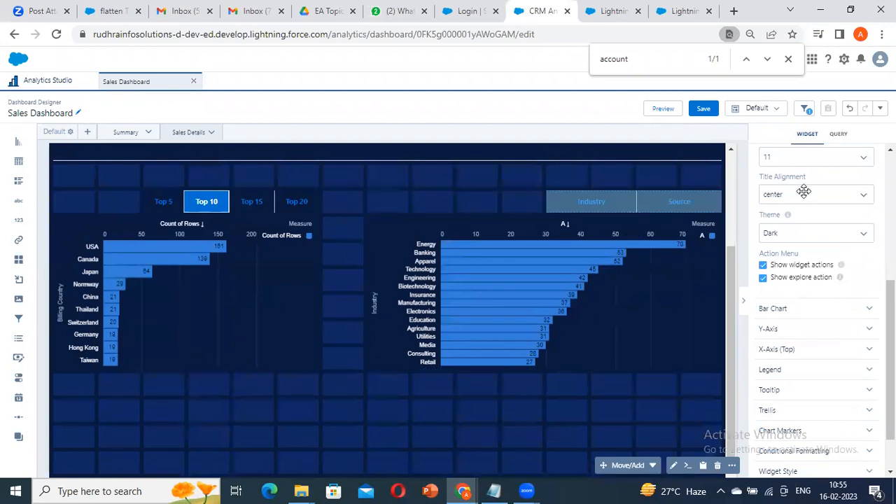
# - Examine the Account.Industry grouping in the Industry chart's query JSON, and close the advanced editor without saving
pyautogui.scroll(5, 812, 189)
pyautogui.click(839, 164)
pyautogui.click(543, 110)
pyautogui.moveTo(293, 182); pyautogui.dragTo(567, 199)
pyautogui.click(567, 198)
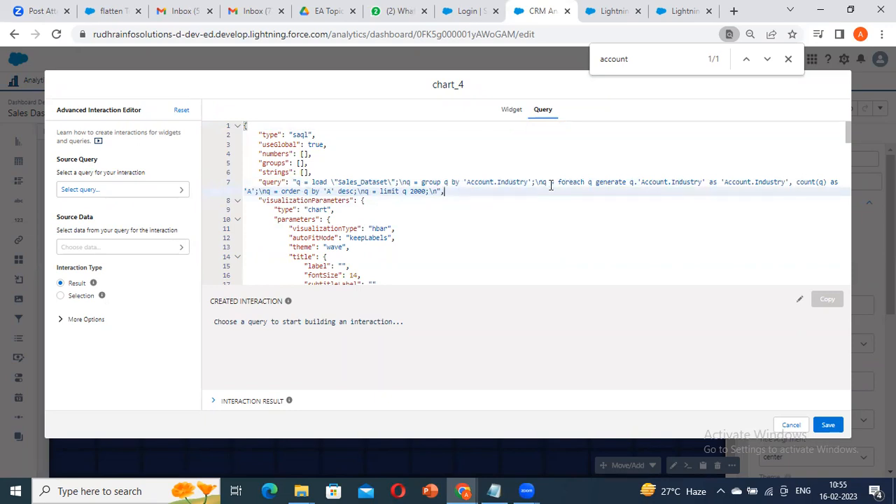
pyautogui.doubleClick(490, 182)
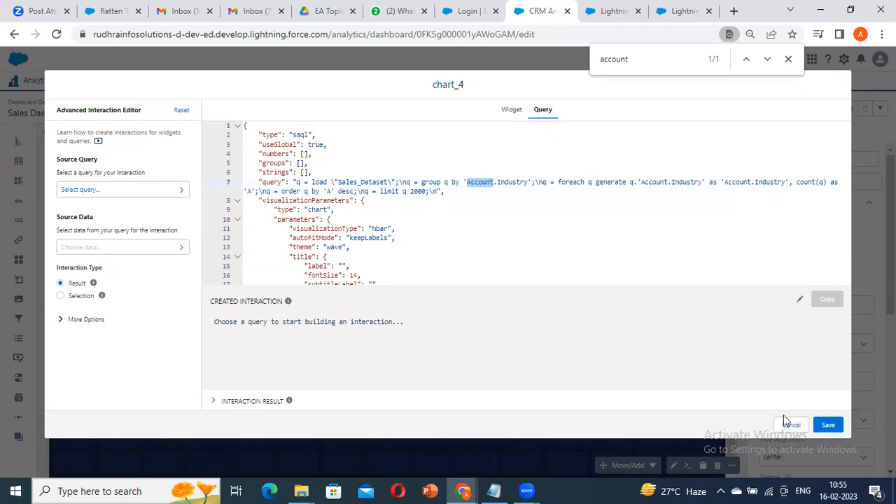
pyautogui.moveTo(468, 182); pyautogui.dragTo(554, 182)
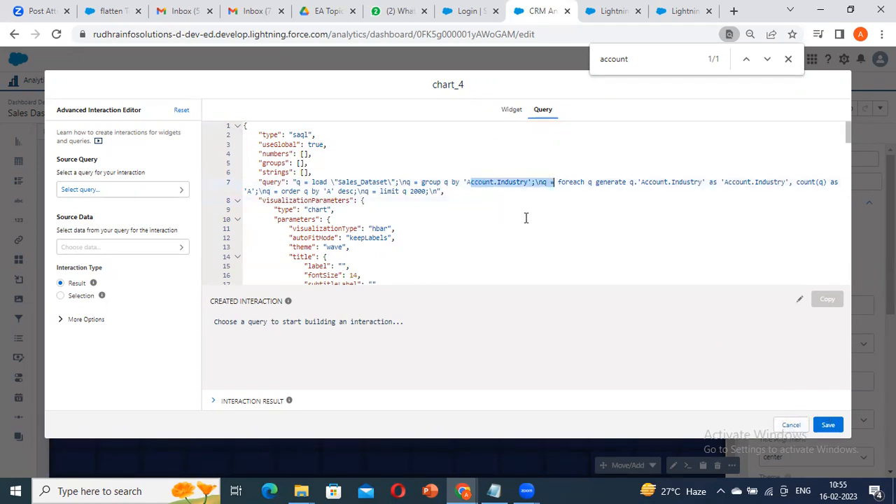
pyautogui.click(526, 218)
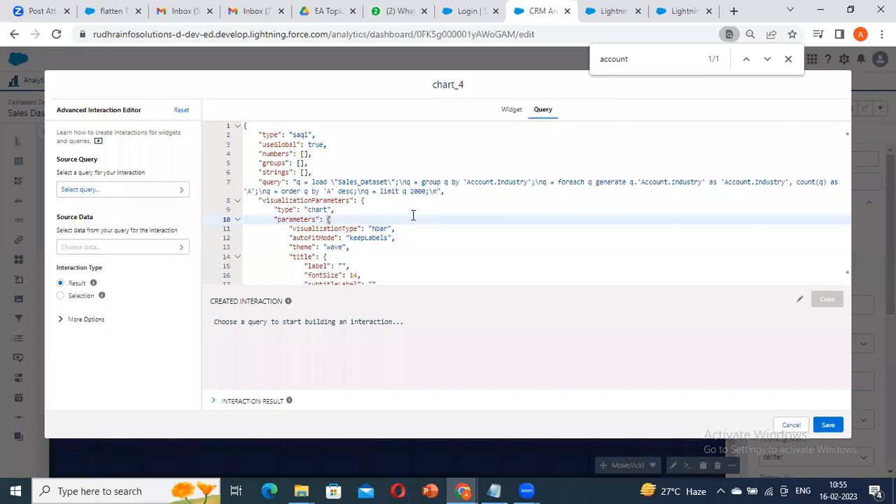
pyautogui.click(781, 426)
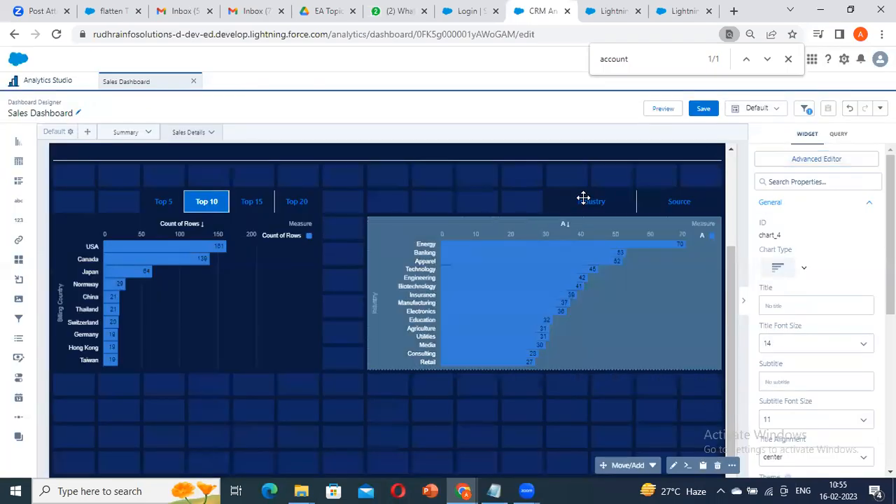
# - Copy the query ID static_2 from the Industry/Source toggle's query properties
pyautogui.click(582, 200)
pyautogui.click(840, 135)
pyautogui.moveTo(783, 210); pyautogui.dragTo(759, 209)
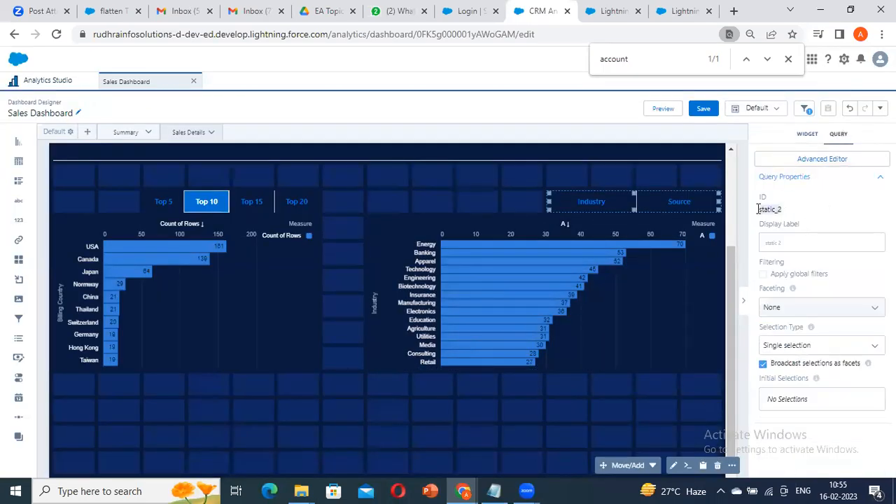
# - Open the Industry chart's advanced editor and choose static_2 as the interaction's source query
pyautogui.click(694, 231)
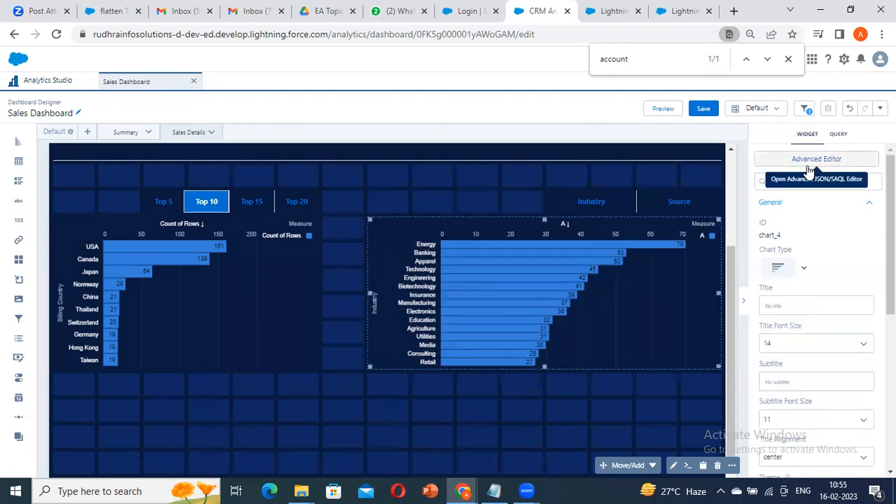
pyautogui.click(768, 166)
pyautogui.click(150, 194)
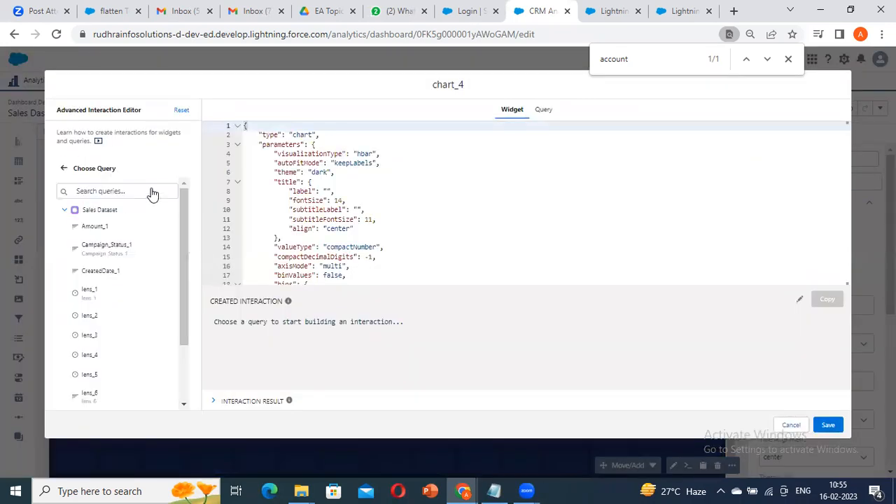
pyautogui.click(62, 169)
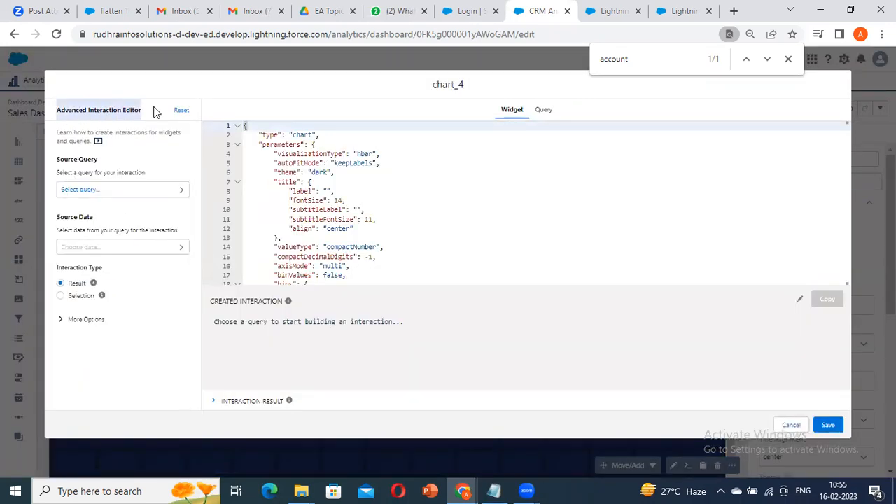
pyautogui.click(117, 193)
pyautogui.click(120, 191)
pyautogui.write('static_2')
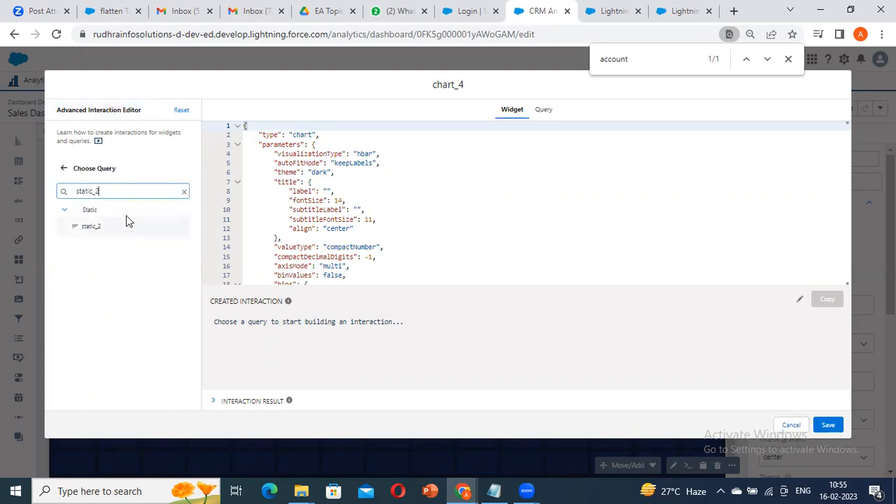
pyautogui.click(124, 229)
# - Define the interaction's source data as a Cell at row index 0, column Dimension2, with interaction type Selection
pyautogui.click(113, 250)
pyautogui.click(84, 254)
pyautogui.click(82, 275)
pyautogui.click(77, 283)
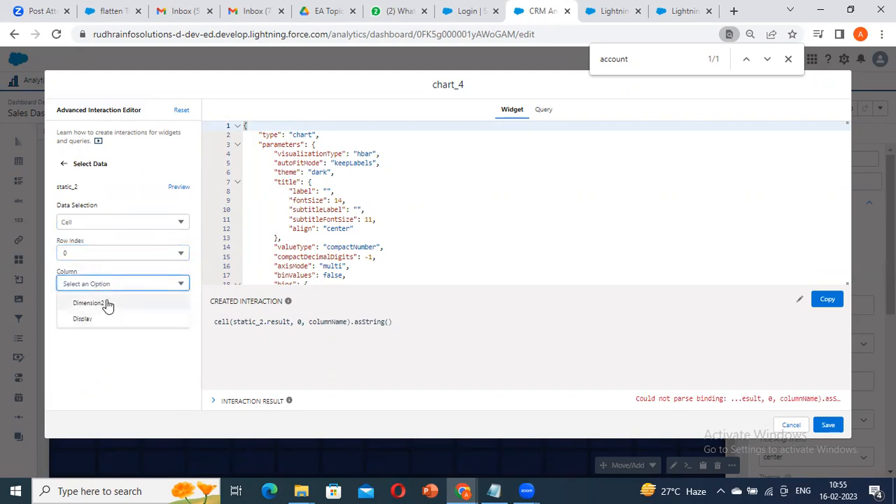
pyautogui.click(117, 305)
pyautogui.click(64, 163)
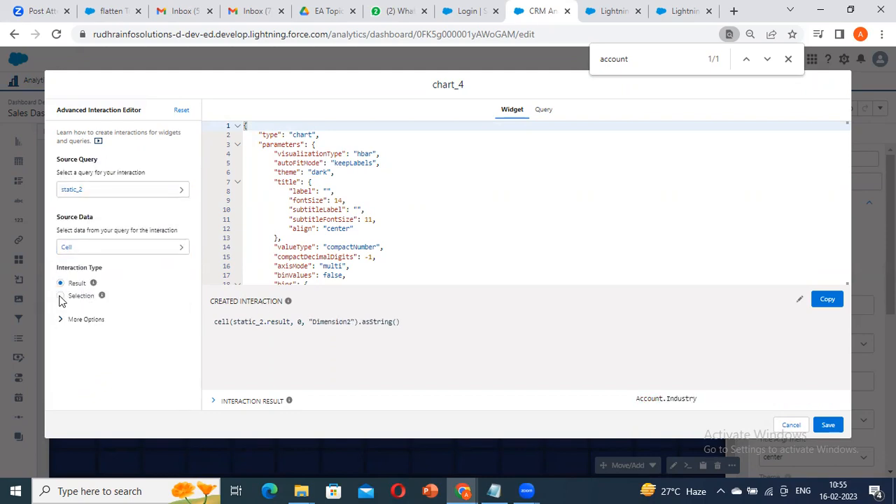
pyautogui.click(60, 296)
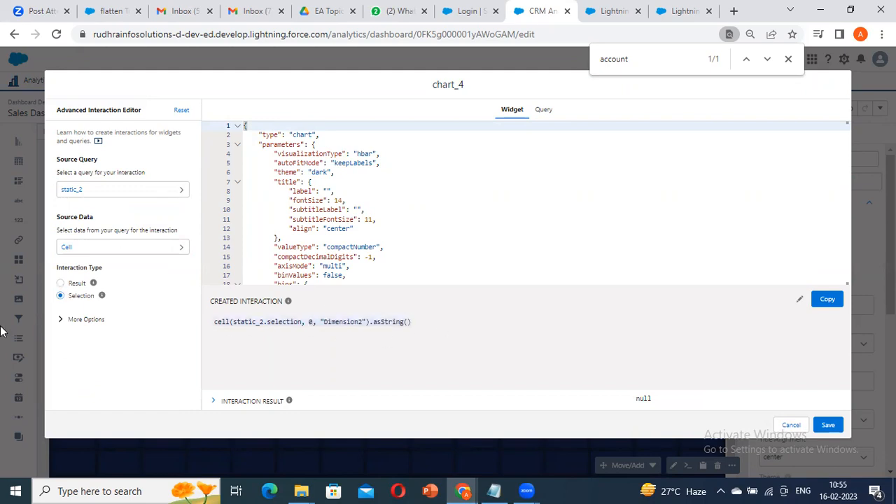
# - Copy the created interaction and substitute it for Account.Industry in the query's group by clause, keeping the single quotes
pyautogui.click(833, 300)
pyautogui.click(544, 110)
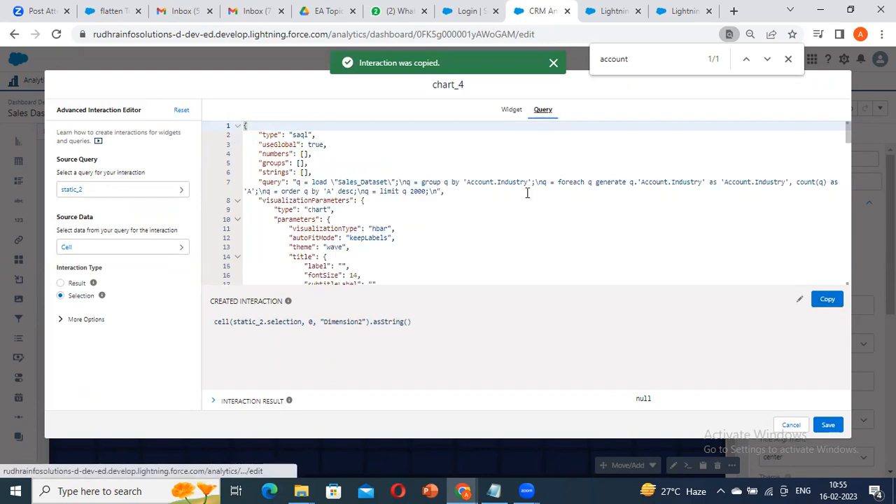
pyautogui.moveTo(530, 185); pyautogui.dragTo(470, 184)
pyautogui.hotkey('ctrl', 'v')
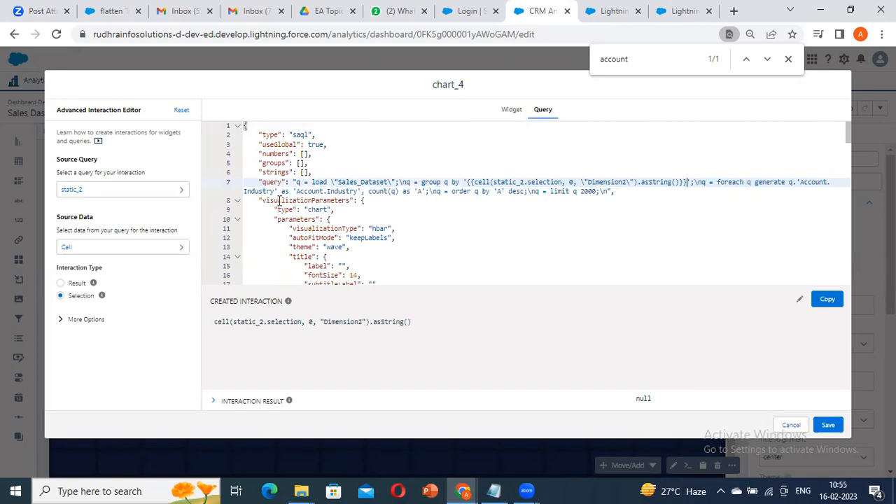
# - Replace q.'Account.Industry' in the query's foreach clause with the same interaction in single quotes, keep the alias, and save the chart
pyautogui.moveTo(276, 190); pyautogui.dragTo(806, 184)
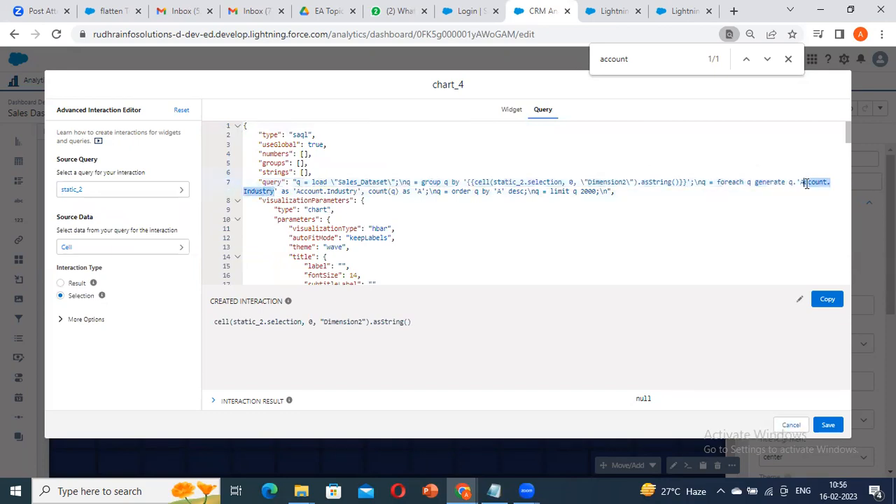
pyautogui.hotkey('ctrl', 'v')
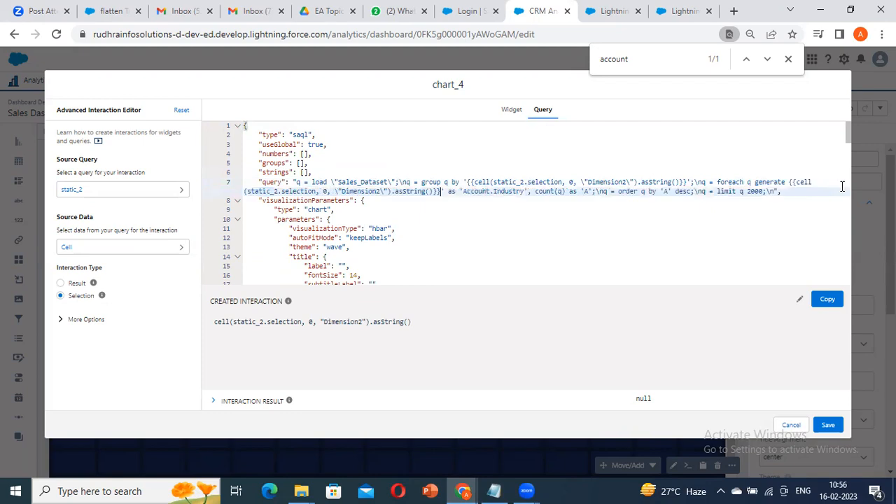
pyautogui.click(791, 182)
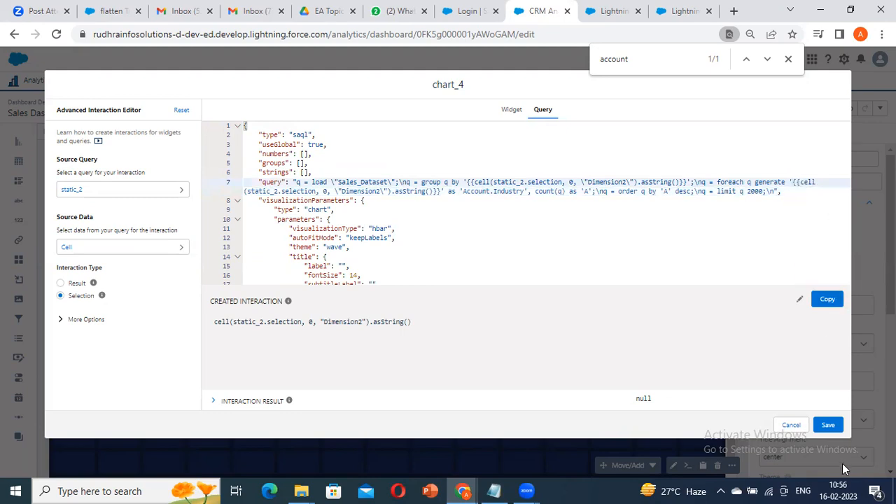
pyautogui.click(828, 425)
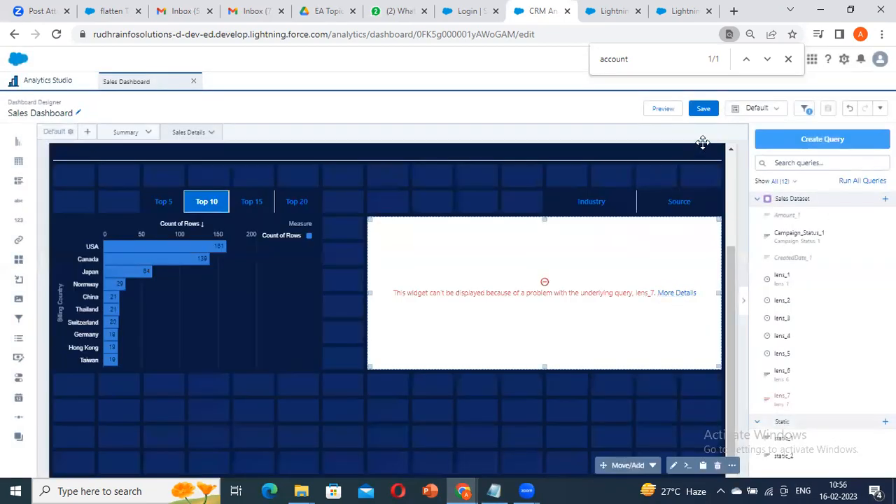
# - Preview the dashboard and switch the toggle between Industry and Source to test the second chart's grouping
pyautogui.click(663, 110)
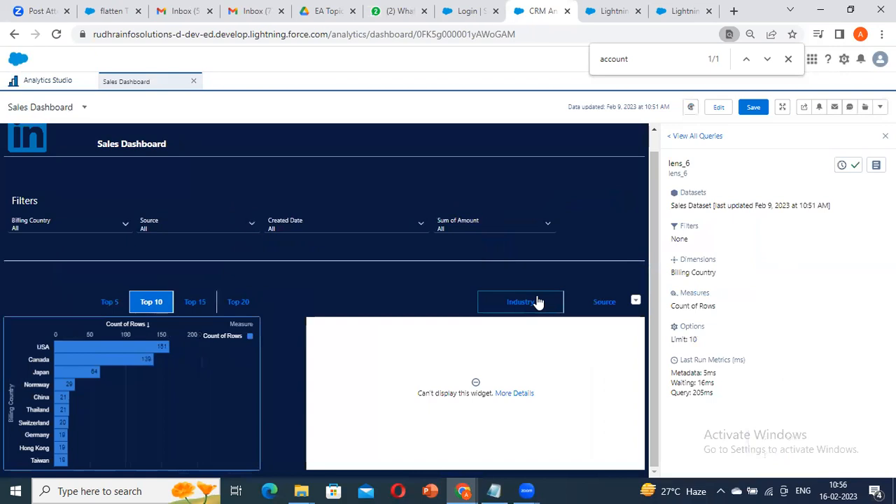
pyautogui.click(536, 302)
pyautogui.click(607, 302)
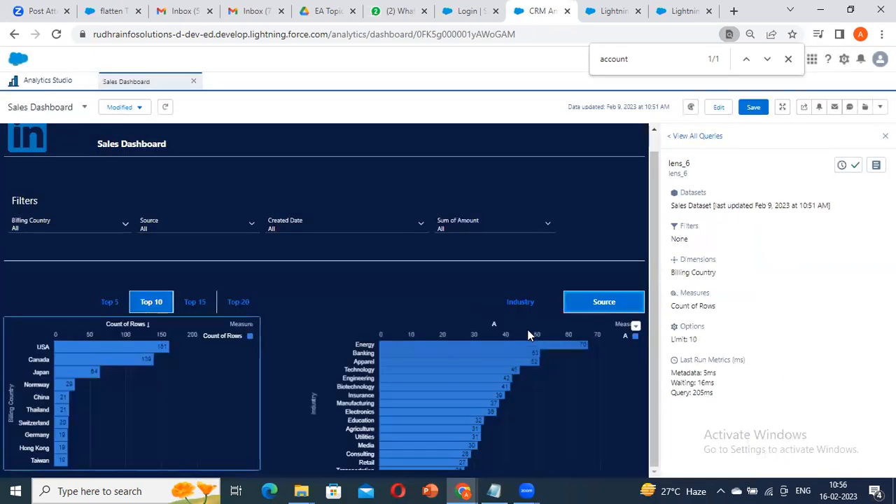
pyautogui.click(526, 305)
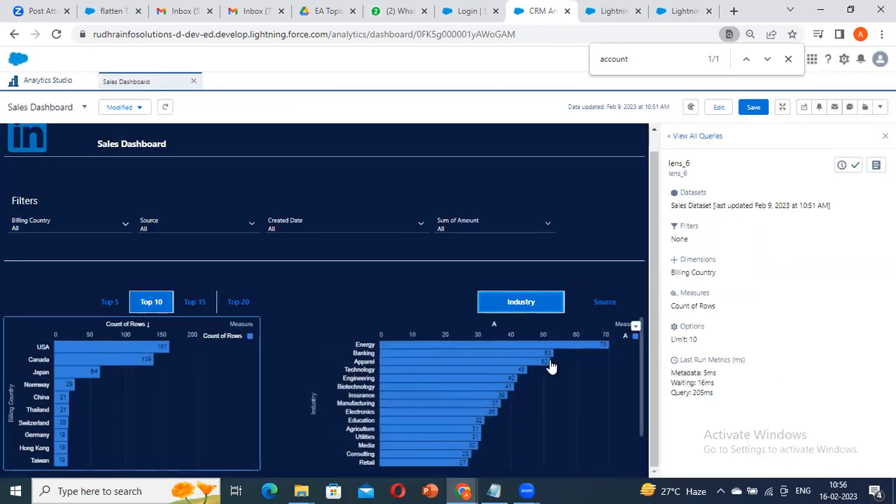
pyautogui.click(607, 305)
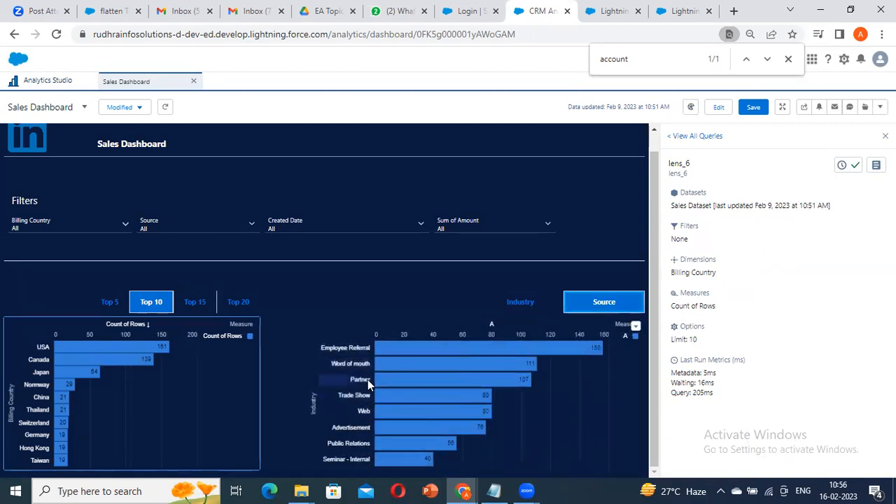
pyautogui.click(510, 306)
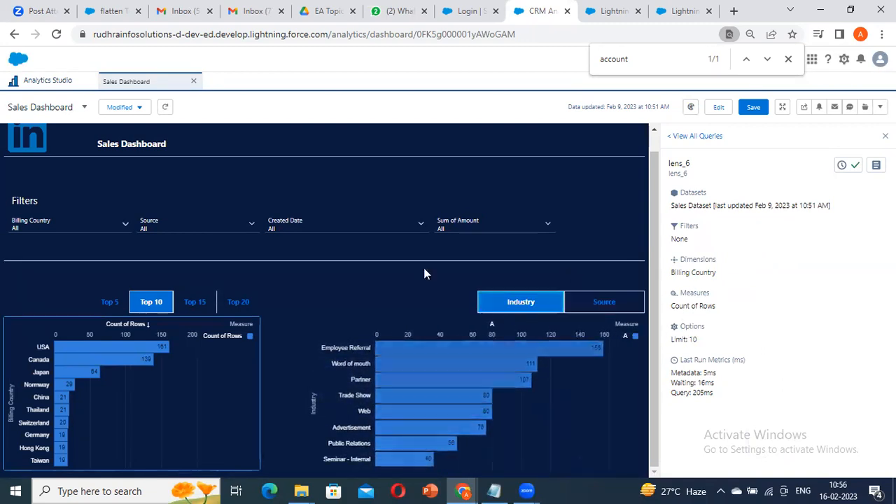
pyautogui.click(596, 308)
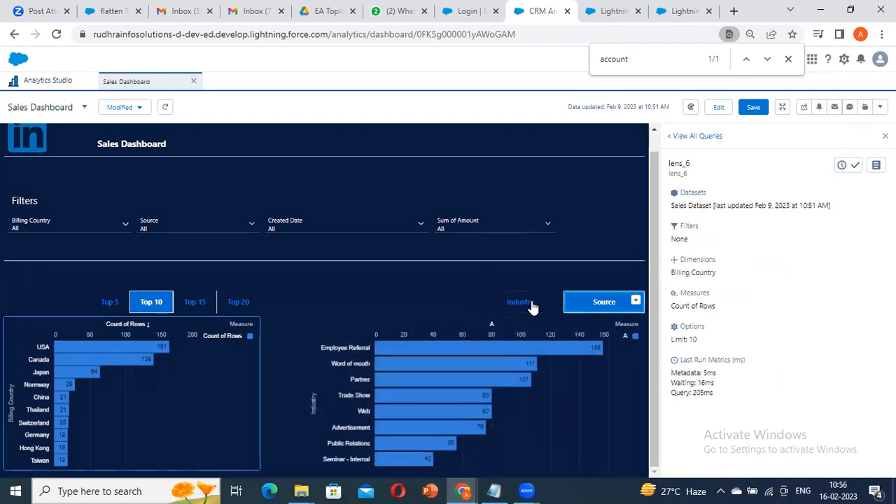
pyautogui.click(496, 302)
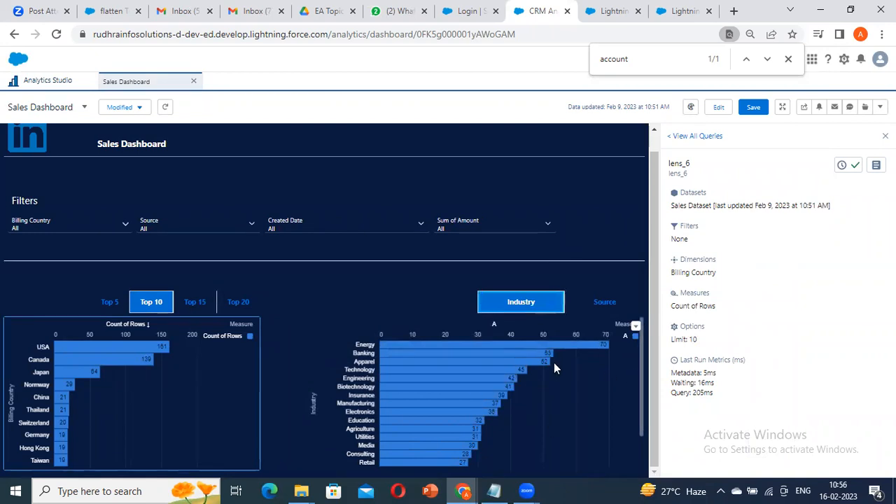
# - Inspect the second chart's bars under both the Industry and Source groupings, and return to editing the dashboard
pyautogui.scroll(-2, 553, 362)
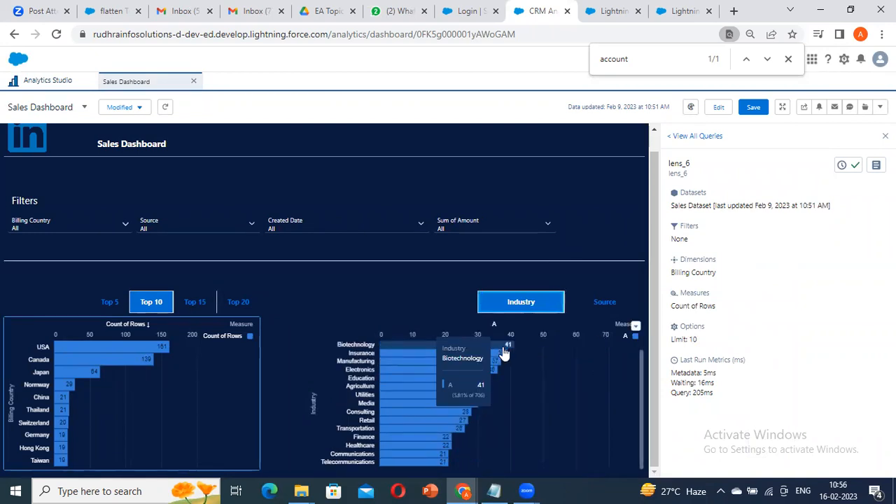
pyautogui.moveTo(460, 359)
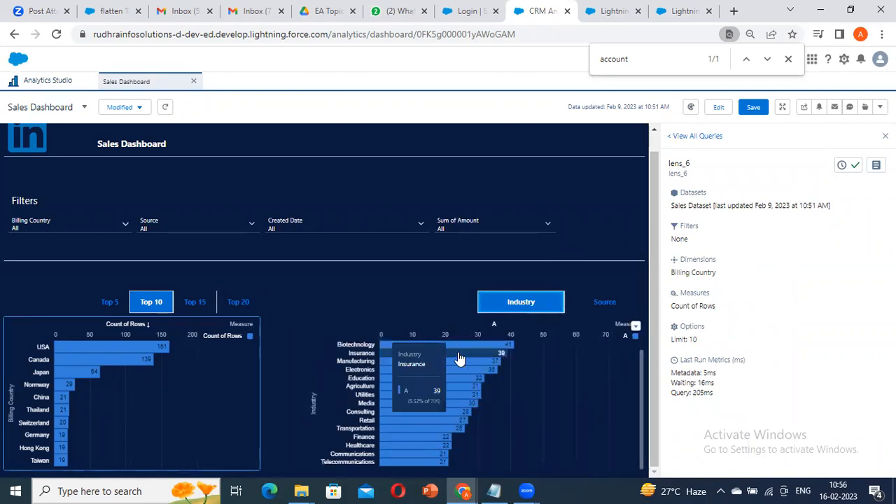
pyautogui.click(603, 302)
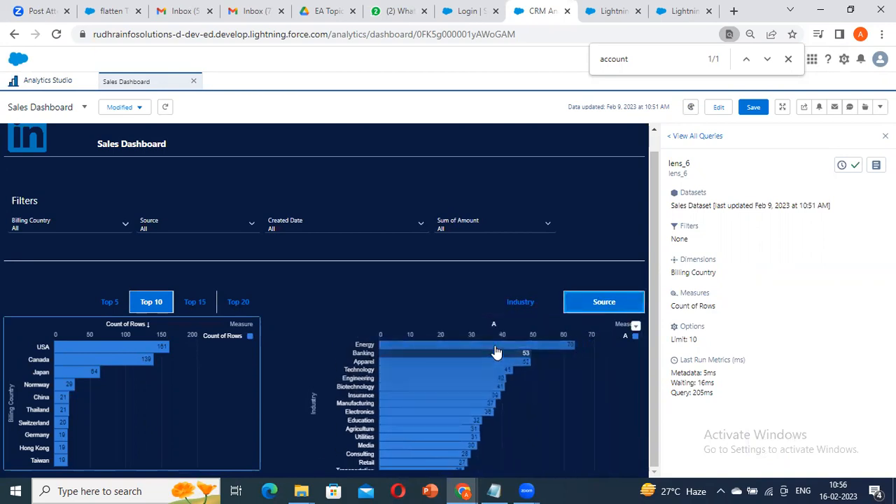
pyautogui.click(523, 305)
pyautogui.click(580, 308)
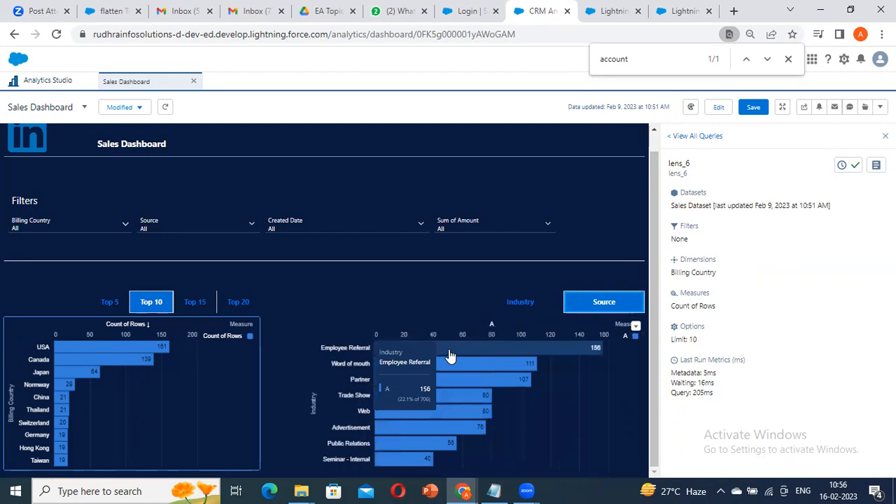
pyautogui.click(532, 308)
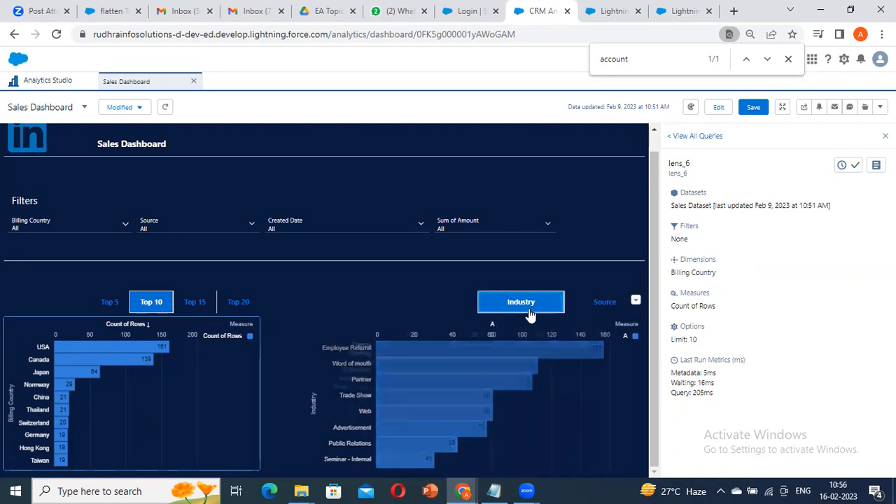
pyautogui.click(605, 303)
pyautogui.click(524, 303)
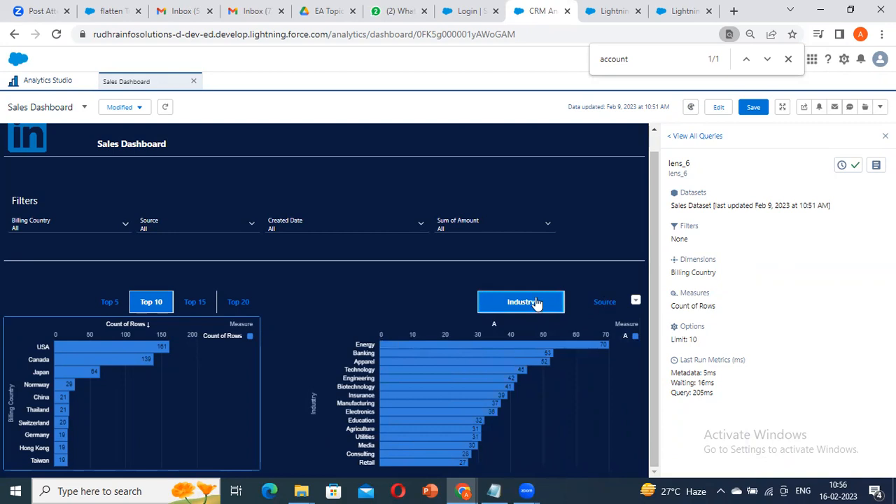
pyautogui.moveTo(463, 352)
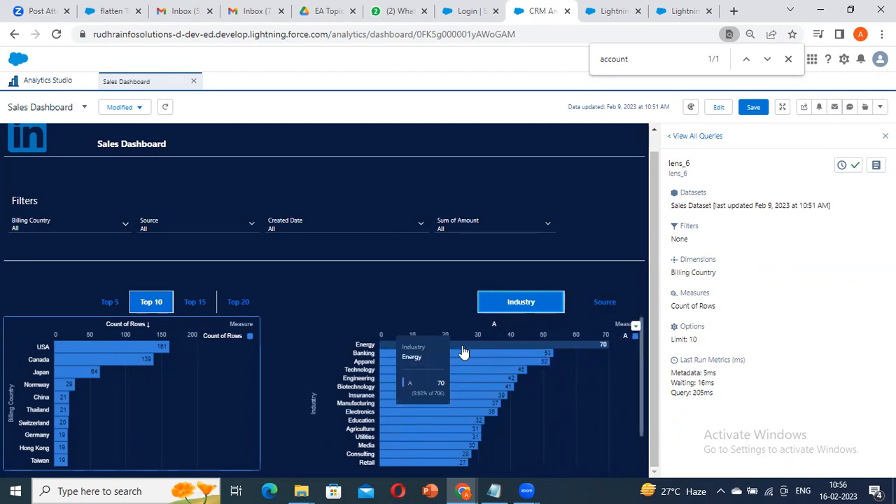
pyautogui.click(599, 305)
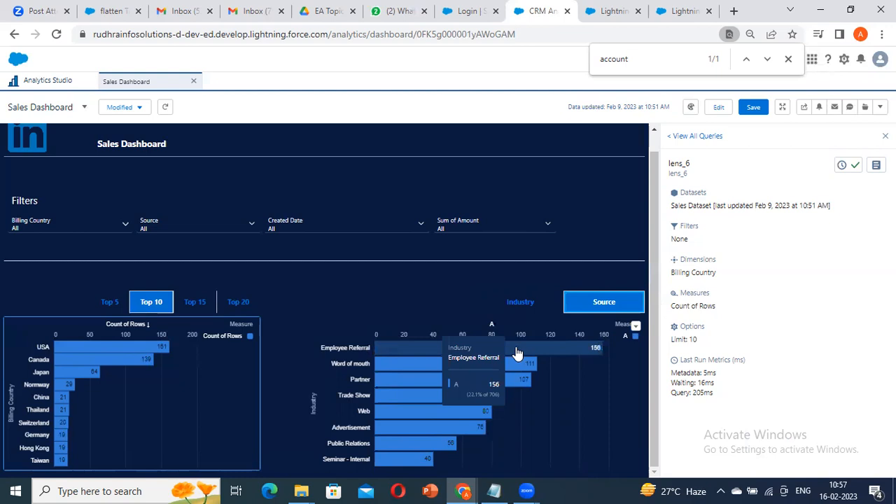
pyautogui.click(719, 107)
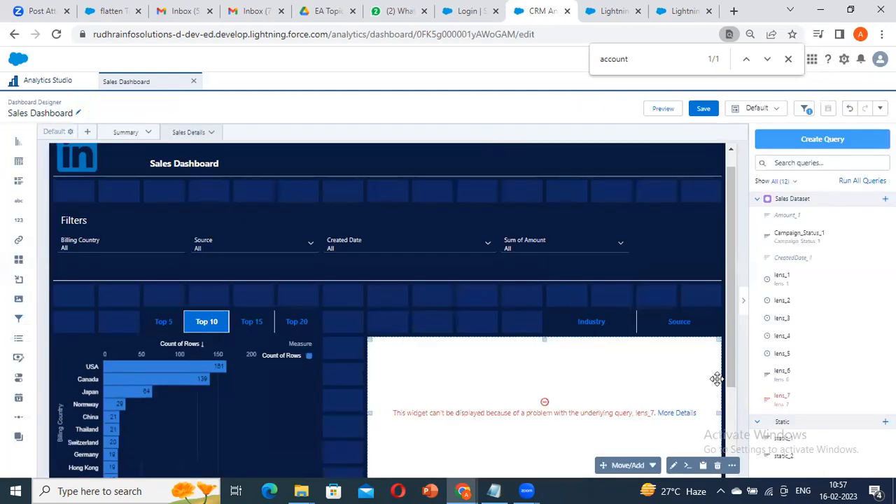
# - Pick the dashboard's initial values so the second chart's toggle starts on Industry
pyautogui.scroll(1, 595, 330)
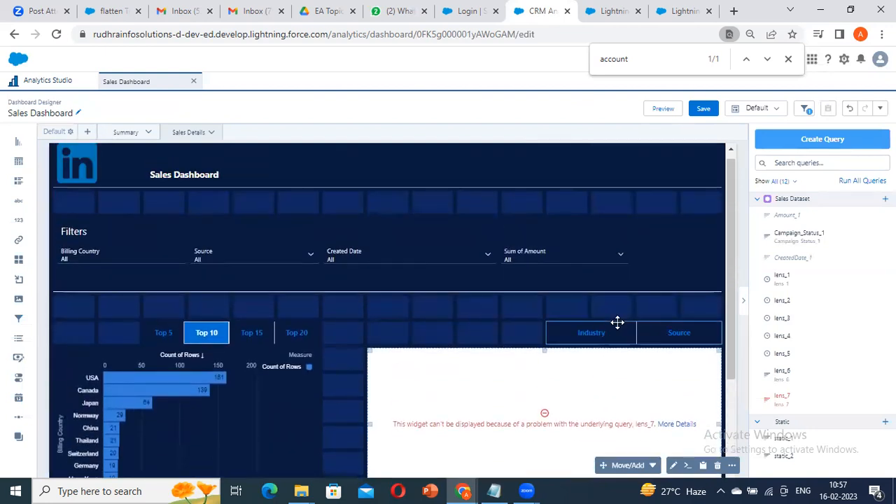
pyautogui.scroll(-2, 669, 405)
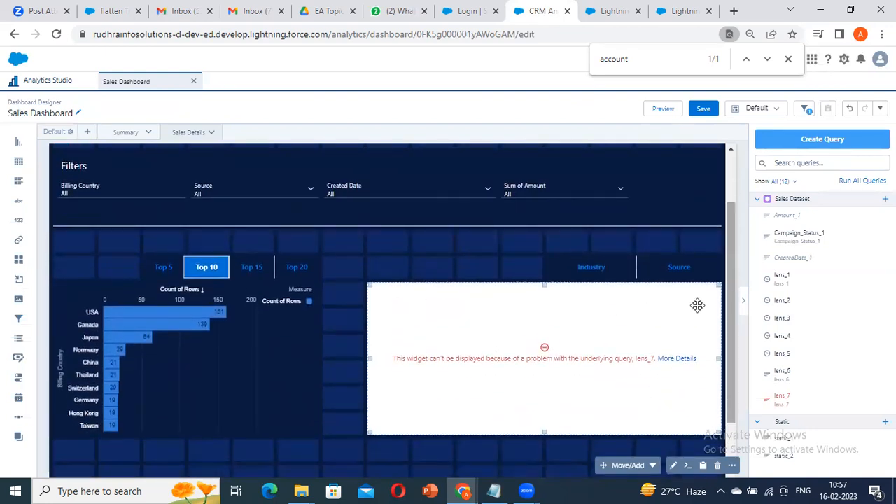
pyautogui.click(880, 108)
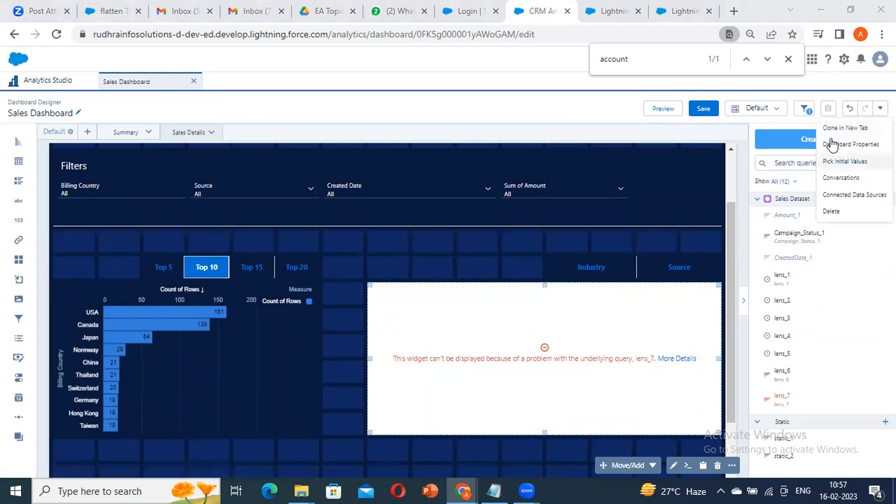
pyautogui.click(862, 161)
pyautogui.click(721, 303)
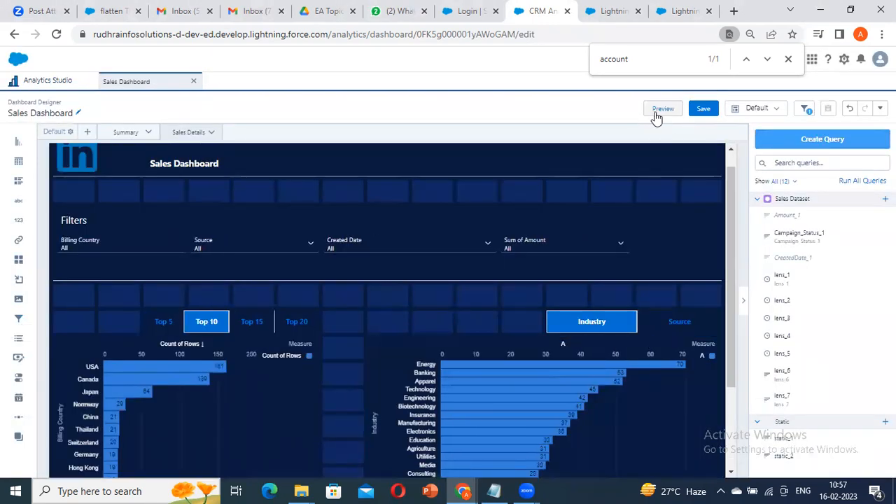
# - Preview the dashboard with the second chart's toggle switched to Source, and return to editing
pyautogui.click(656, 116)
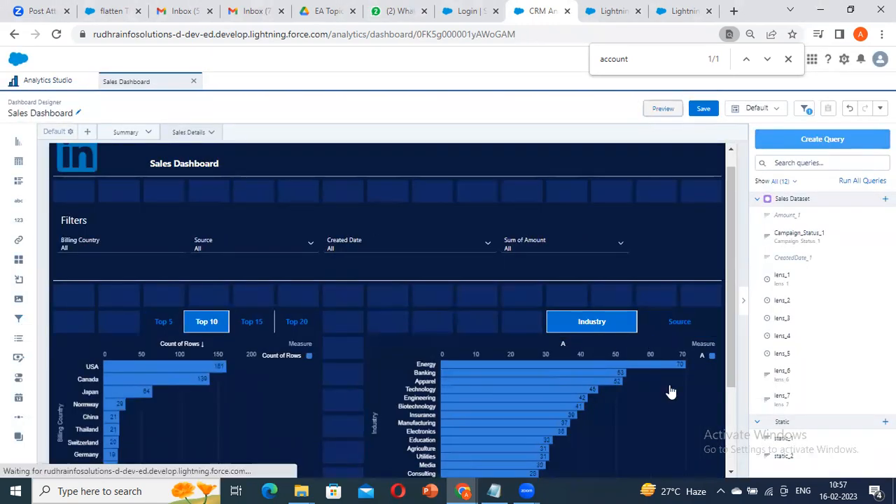
pyautogui.click(588, 305)
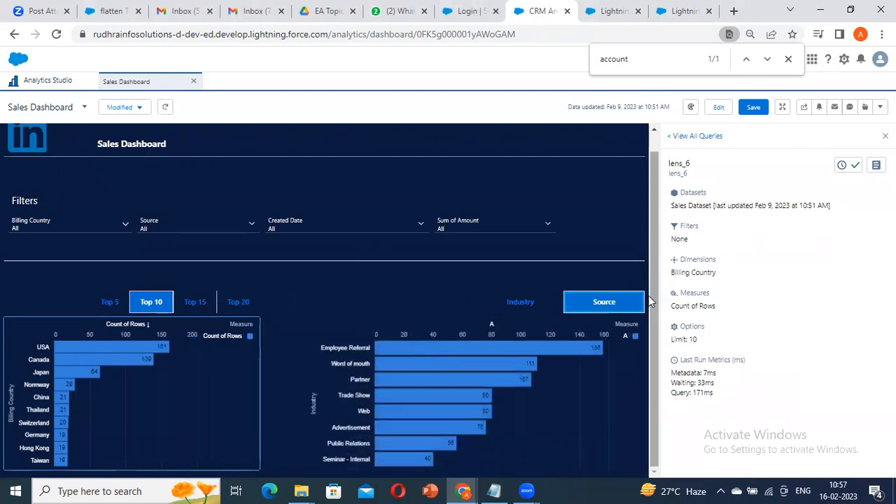
pyautogui.click(719, 107)
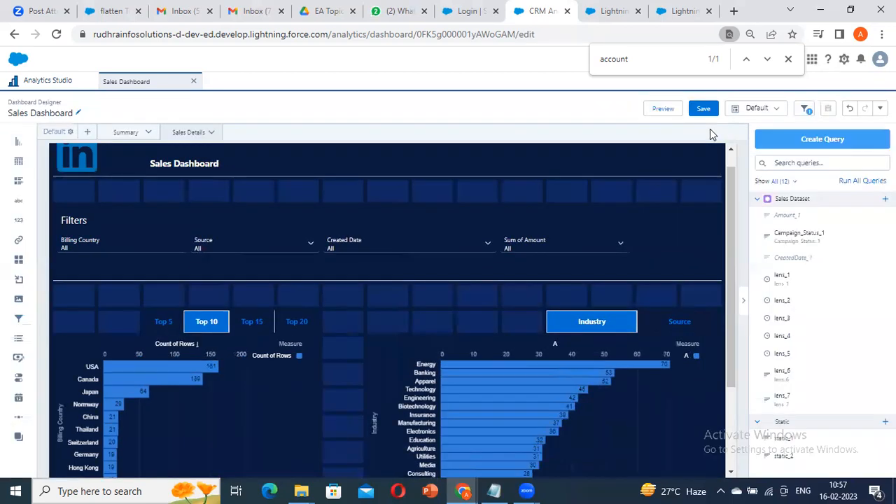
# - Select the second chart and preview the dashboard again to compare its Source and Industry groupings, ending back in edit mode
pyautogui.click(558, 395)
pyautogui.scroll(-3, 464, 369)
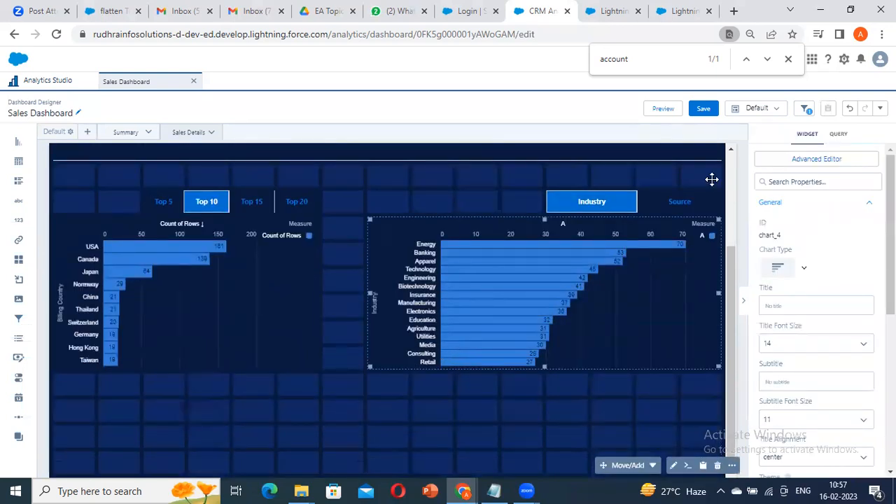
pyautogui.click(662, 108)
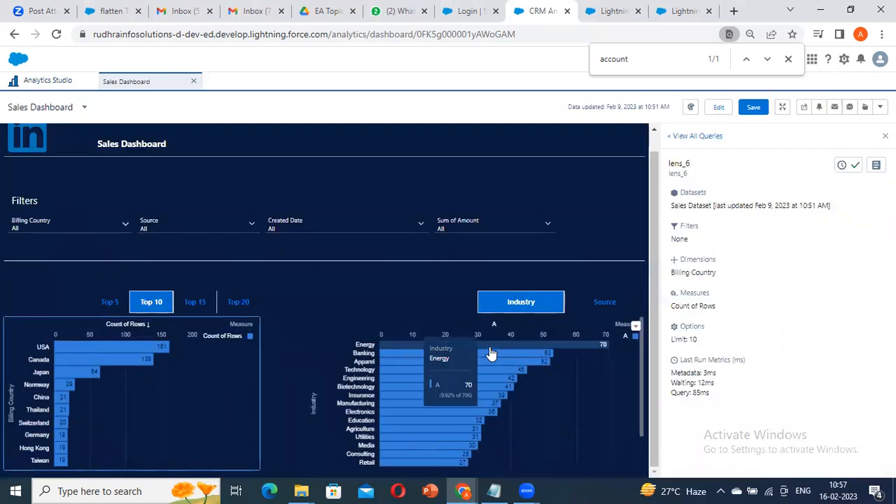
pyautogui.click(594, 304)
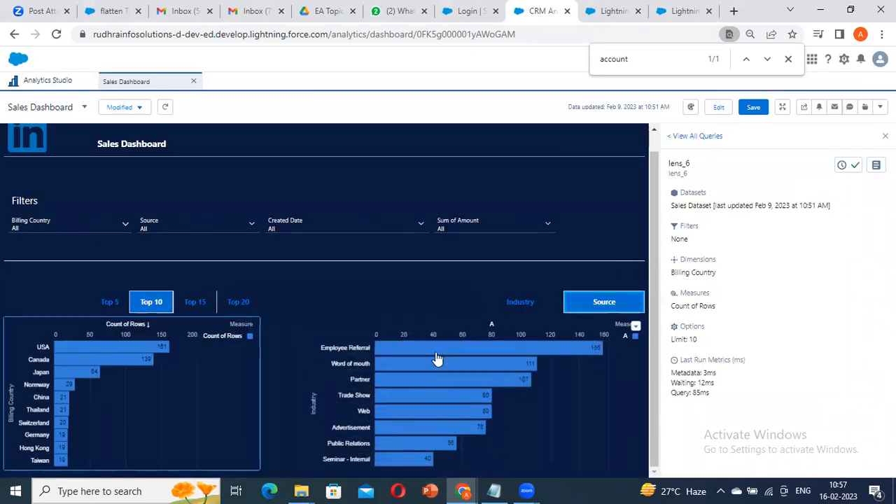
pyautogui.click(522, 303)
pyautogui.click(716, 108)
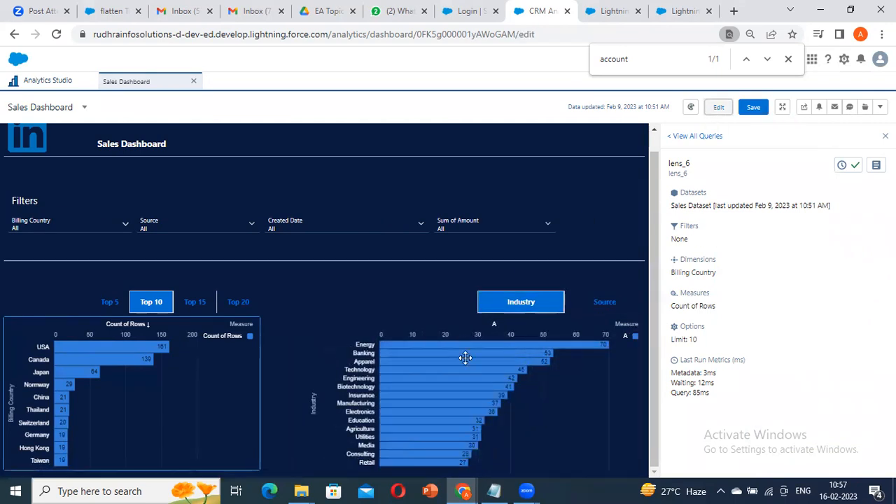
# - Open the second chart's query in the advanced editor to review its group by and foreach interactions
pyautogui.click(648, 381)
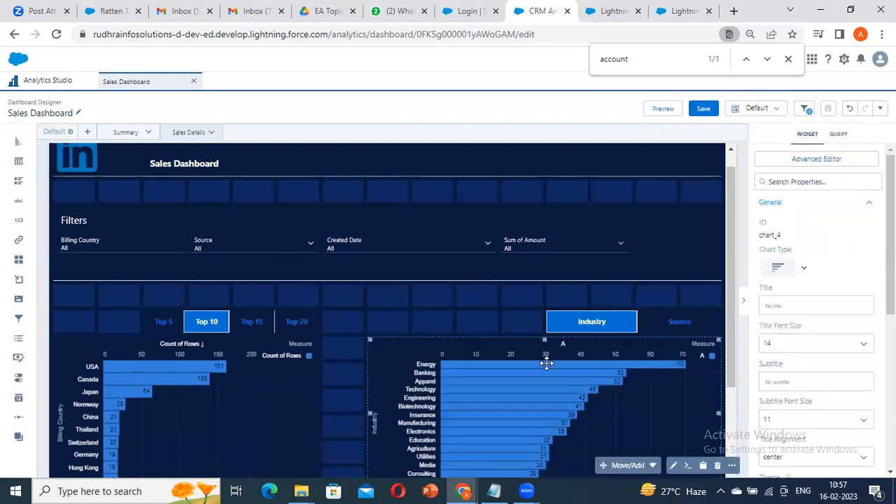
pyautogui.click(835, 160)
pyautogui.click(545, 111)
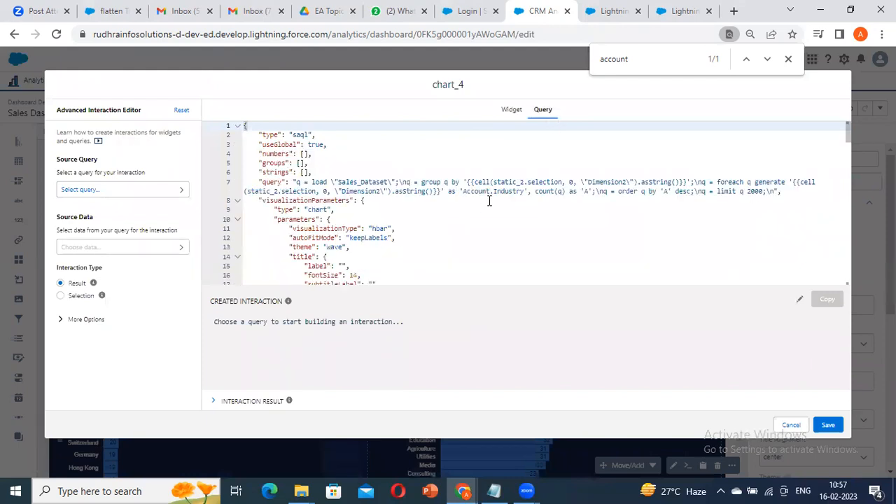
# - Examine the 'Account.Industry' alias in the industry chart's query and close the editor
pyautogui.moveTo(462, 192)
pyautogui.mouseDown()
pyautogui.moveTo(539, 192)
pyautogui.moveTo(465, 190)
pyautogui.mouseUp()
pyautogui.click(500, 219)
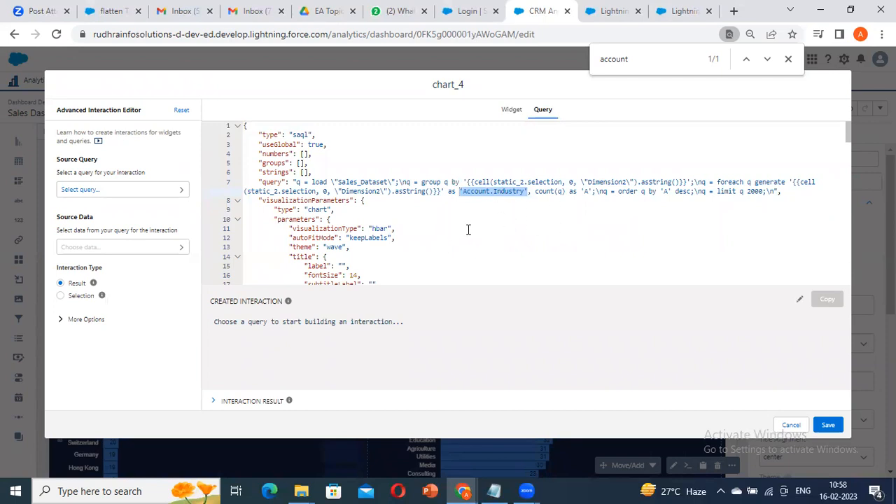
pyautogui.moveTo(518, 200); pyautogui.dragTo(456, 195)
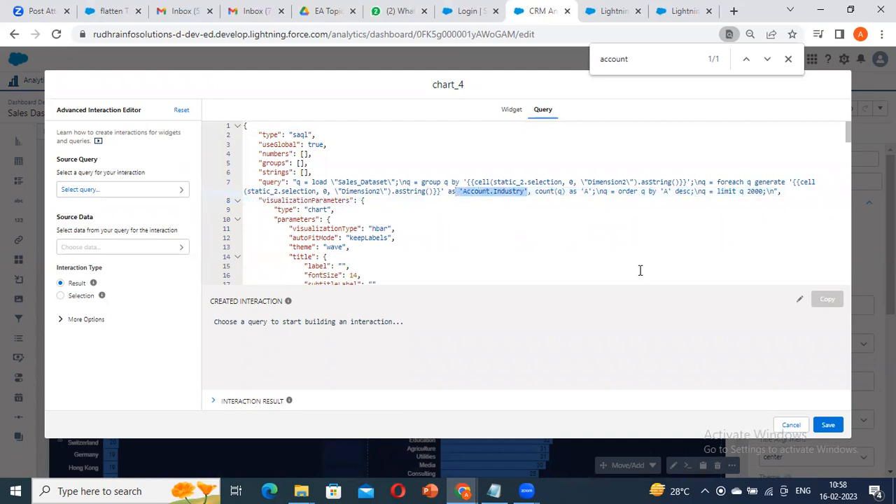
pyautogui.click(829, 425)
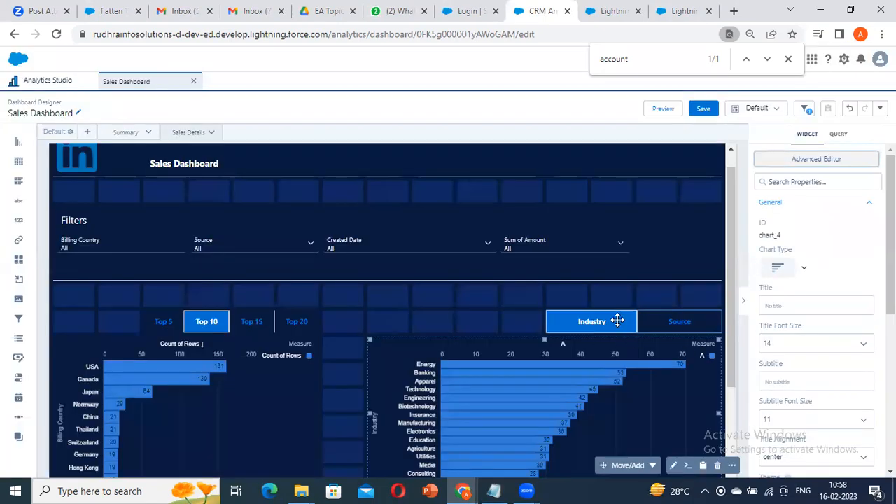
# - Examine the Industry and Source entries in the values list of the Industry/Source toggle's query
pyautogui.click(618, 321)
pyautogui.click(816, 159)
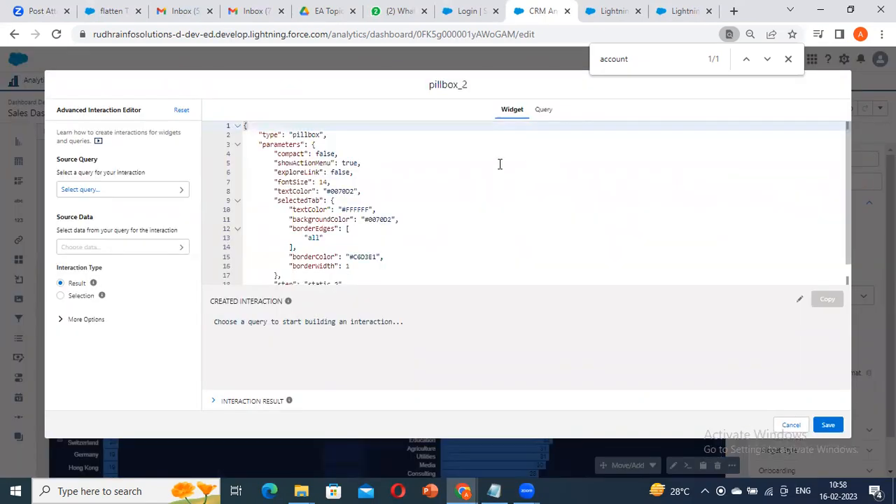
pyautogui.click(543, 110)
pyautogui.scroll(-3, 392, 203)
pyautogui.click(341, 159)
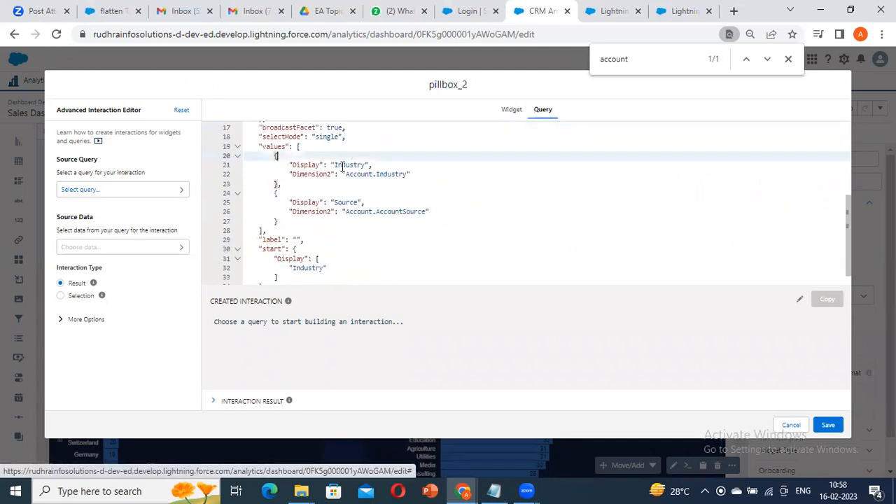
pyautogui.doubleClick(342, 165)
pyautogui.doubleClick(349, 202)
pyautogui.doubleClick(360, 165)
pyautogui.doubleClick(421, 212)
pyautogui.doubleClick(349, 202)
pyautogui.doubleClick(398, 211)
pyautogui.click(531, 224)
# - Check the Dimension2 key and its Account.Industry value in the toggle's query, then review its column definitions and leave the editor
pyautogui.doubleClick(323, 172)
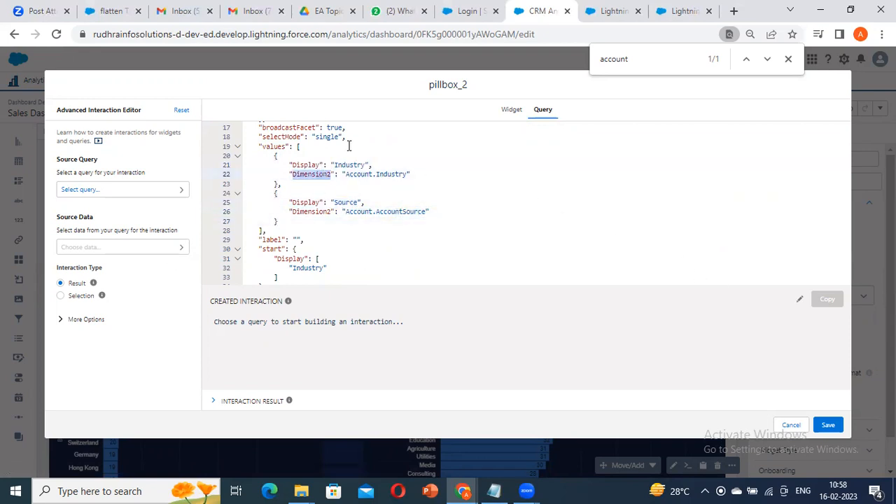
pyautogui.doubleClick(392, 174)
pyautogui.doubleClick(297, 173)
pyautogui.click(829, 425)
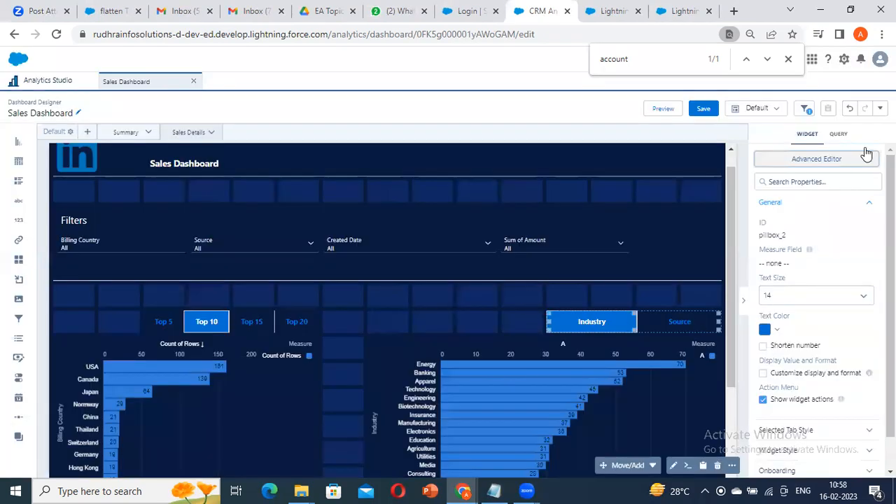
pyautogui.click(817, 160)
pyautogui.click(543, 111)
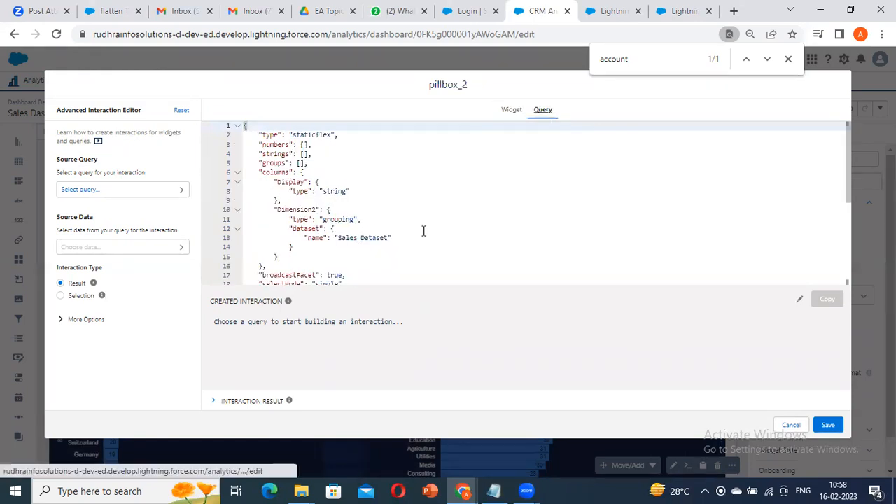
pyautogui.scroll(-5, 426, 233)
pyautogui.click(795, 425)
# - Replace the 'Account.Industry' alias in the industry chart's query with '{{cell(static_2.selection, 0, \"Dimension2\").asString()}}' and save the query
pyautogui.click(731, 256)
pyautogui.click(813, 158)
pyautogui.click(542, 111)
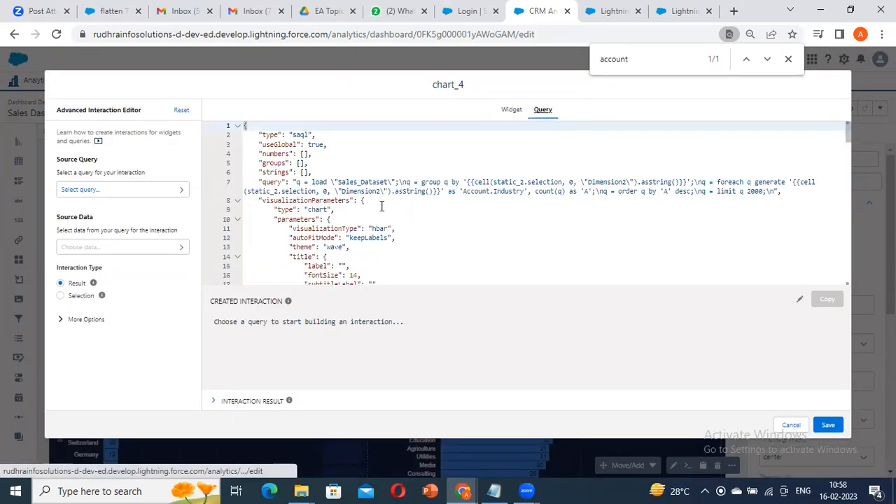
pyautogui.moveTo(453, 194); pyautogui.dragTo(701, 163)
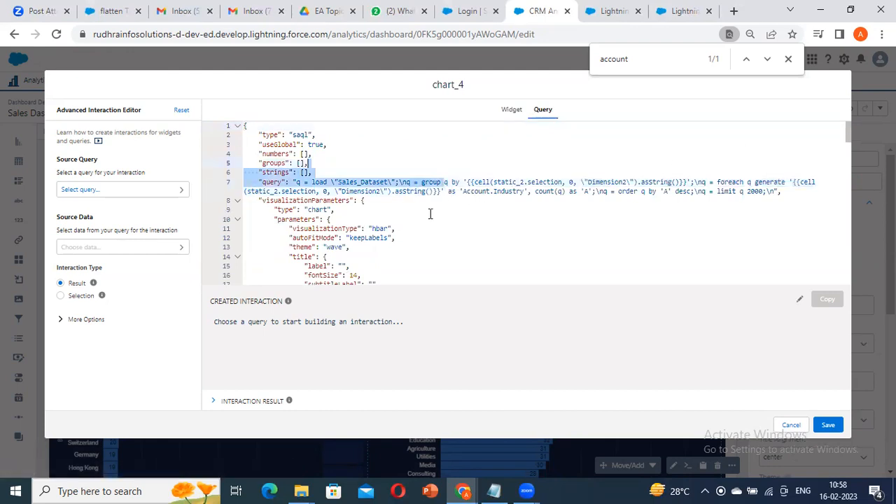
pyautogui.click(430, 213)
pyautogui.moveTo(448, 191); pyautogui.dragTo(779, 183)
pyautogui.click(534, 256)
pyautogui.moveTo(448, 191); pyautogui.dragTo(790, 183)
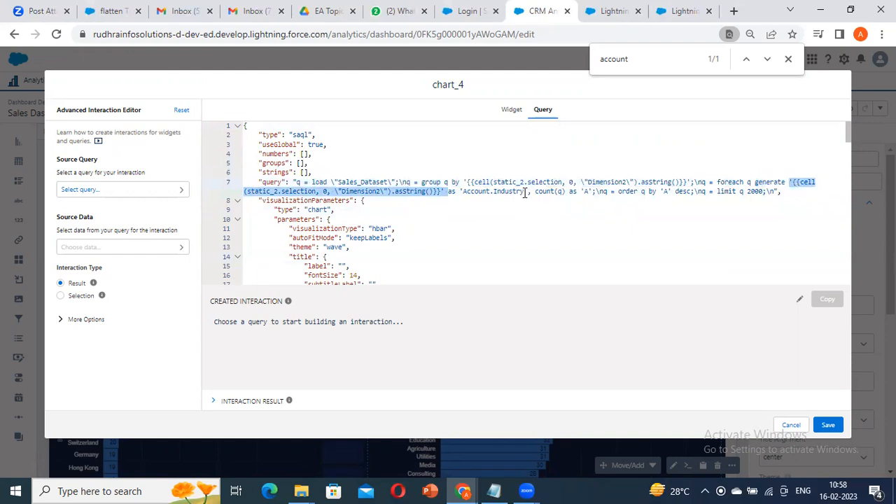
pyautogui.moveTo(529, 191); pyautogui.dragTo(457, 192)
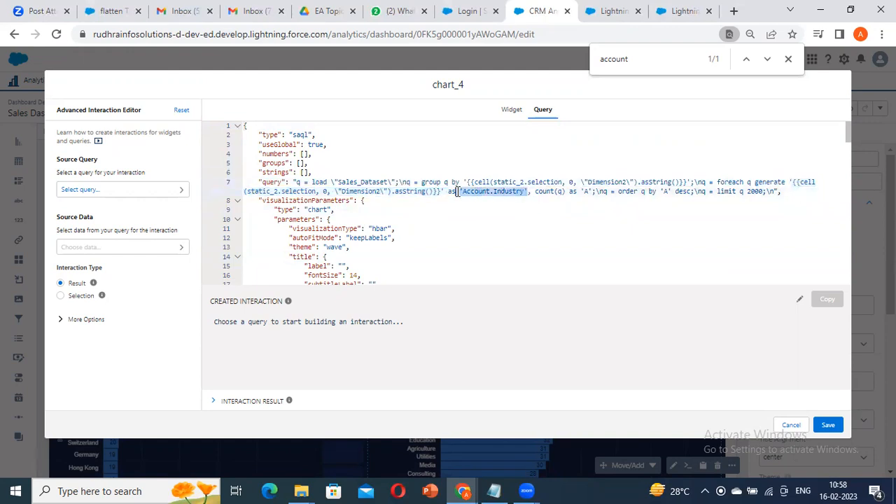
pyautogui.write('\'{{cell(static_2.selection, 0, \\"Dimension2\\").asString()}}\'')
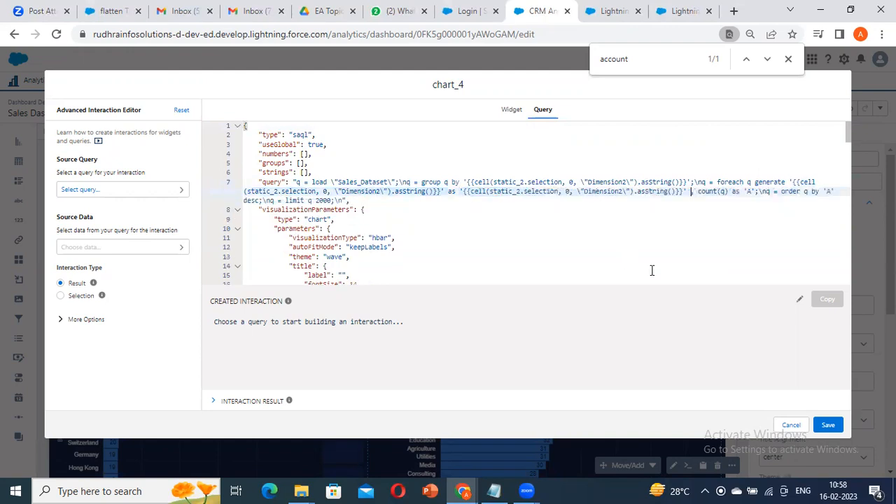
pyautogui.click(827, 426)
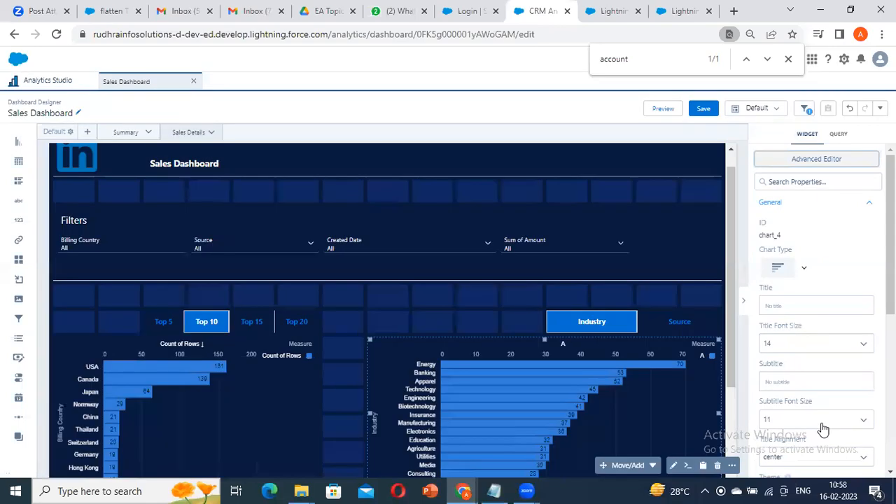
# - Preview the dashboard, switch the toggle between Industry and Source, and read the chart's warning
pyautogui.click(664, 109)
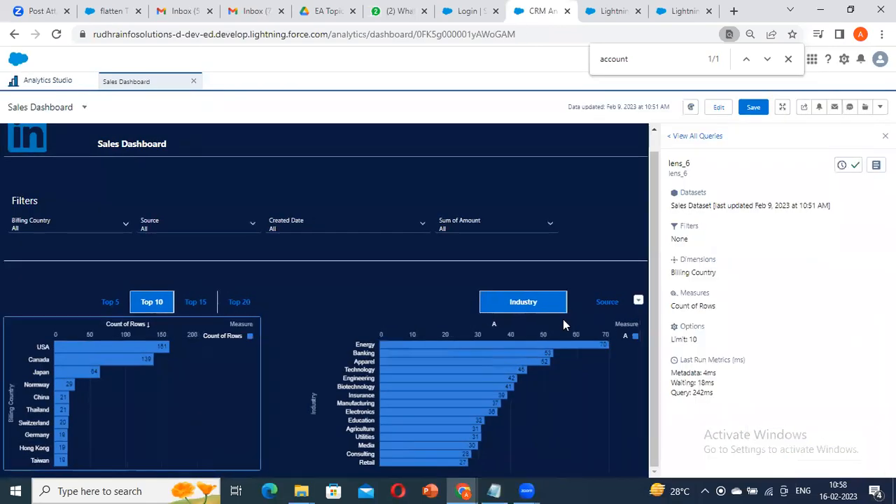
pyautogui.click(592, 303)
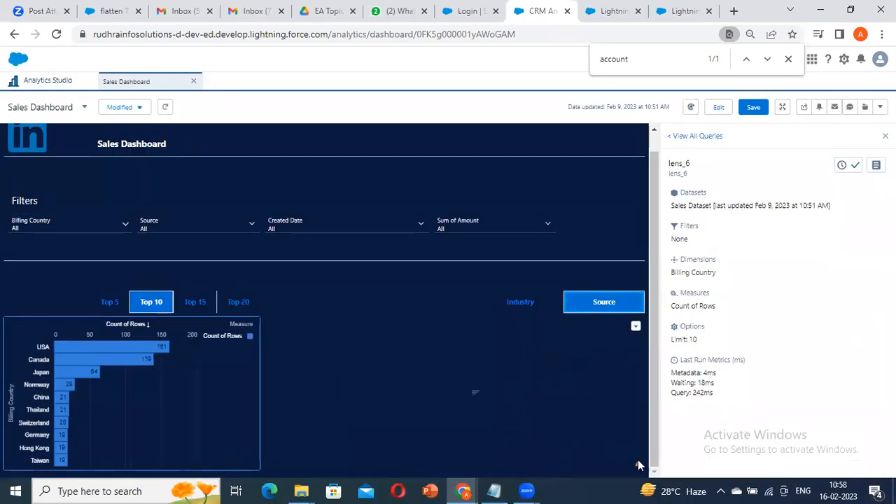
pyautogui.click(503, 302)
pyautogui.click(599, 302)
pyautogui.moveTo(638, 466)
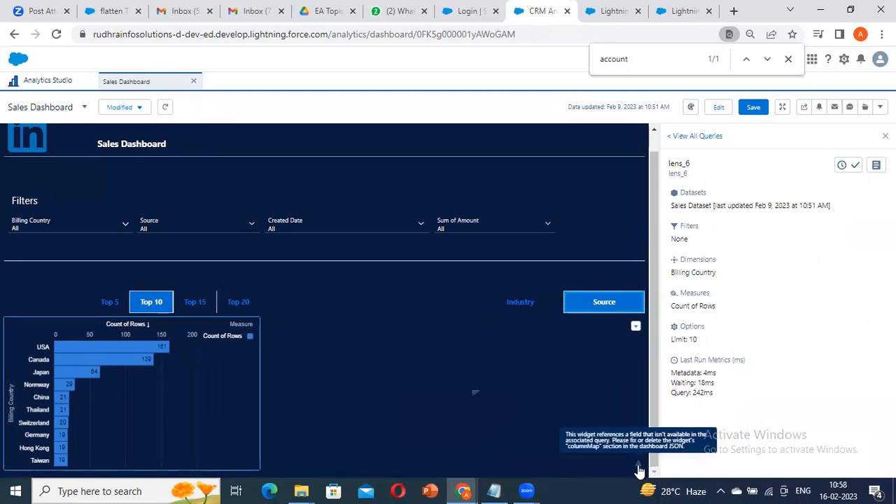
# - Return to editing the dashboard and find "columnmap" in the industry chart's widget JSON
pyautogui.click(718, 108)
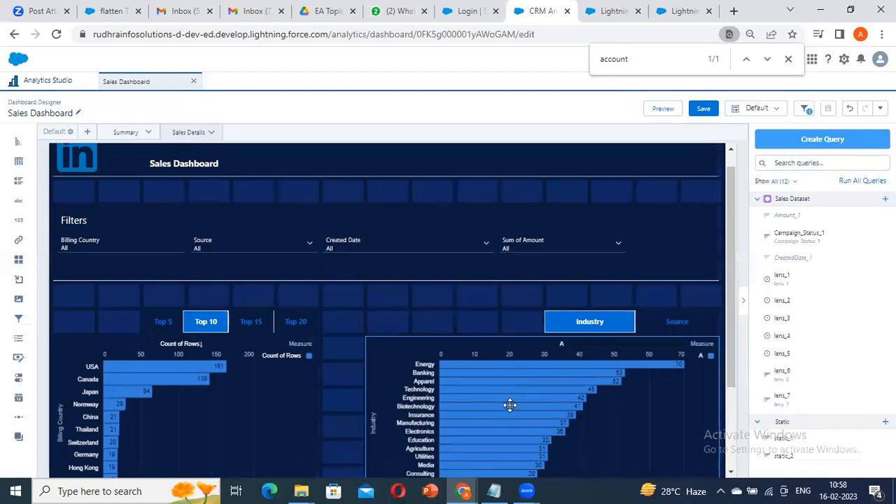
pyautogui.click(504, 385)
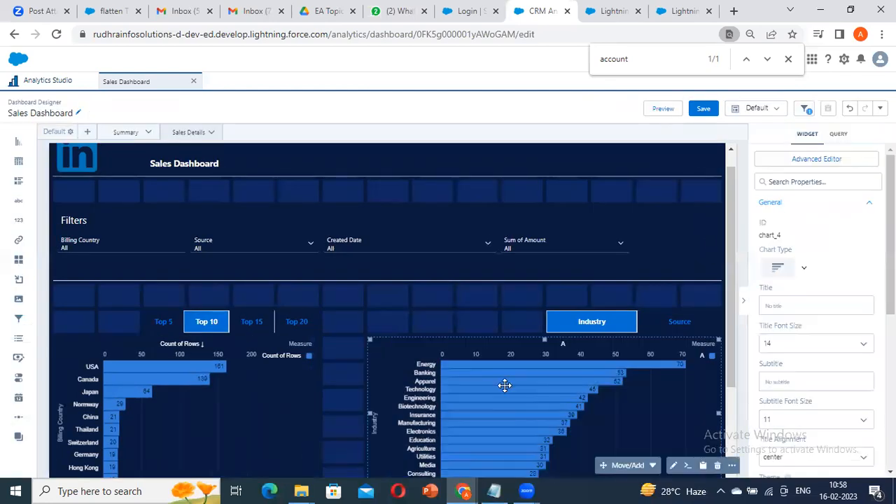
pyautogui.click(785, 160)
pyautogui.click(459, 210)
pyautogui.hotkey('ctrl', 'f')
pyautogui.write('column')
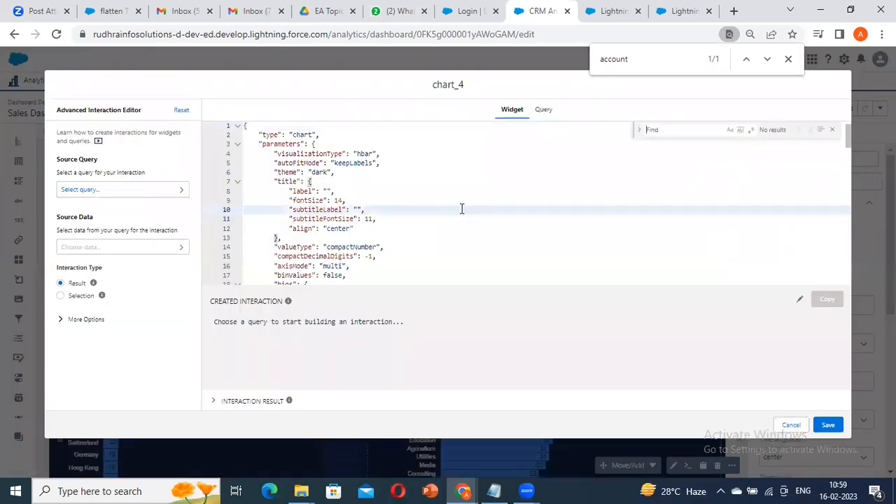
pyautogui.write('map')
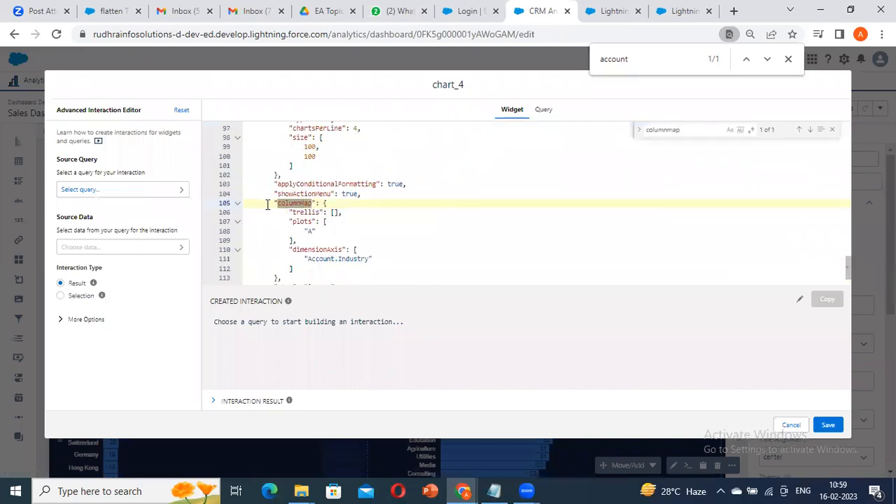
# - Delete the whole columnMap section, including its leftover blank line, from the chart's widget JSON and save it
pyautogui.scroll(-1, 268, 205)
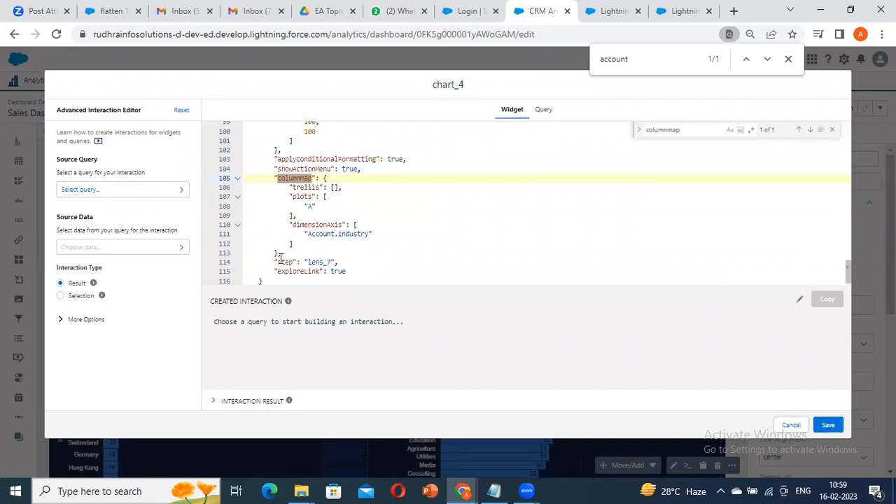
pyautogui.click(238, 179)
pyautogui.moveTo(285, 242); pyautogui.dragTo(225, 233)
pyautogui.press('BackSpace')
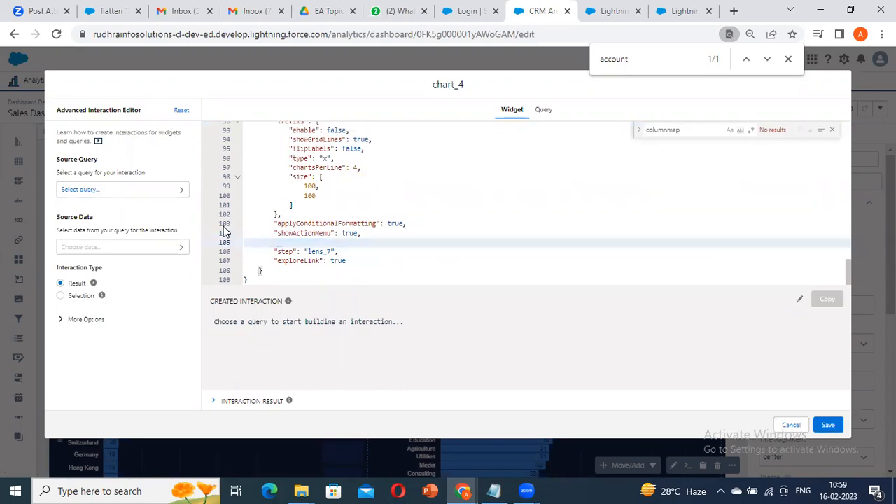
pyautogui.press('BackSpace')
pyautogui.click(828, 425)
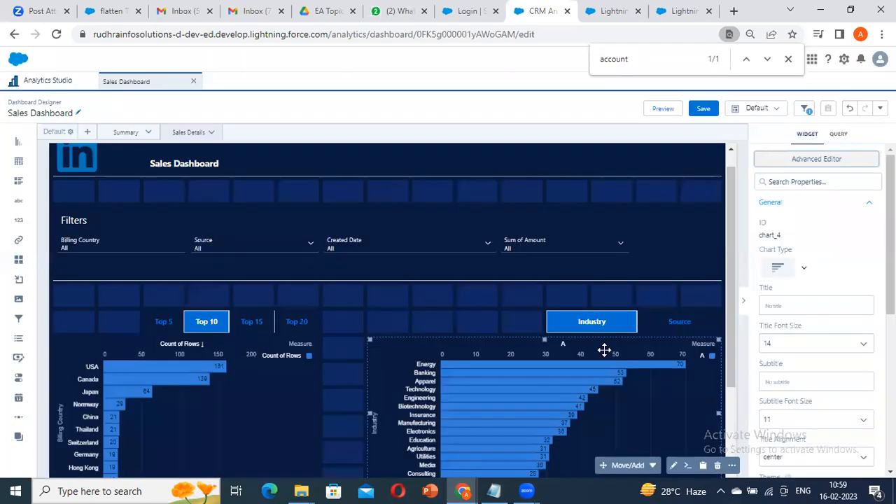
# - Preview the dashboard and test the chart by switching the toggle between Source and Industry
pyautogui.scroll(-2, 659, 210)
pyautogui.click(663, 108)
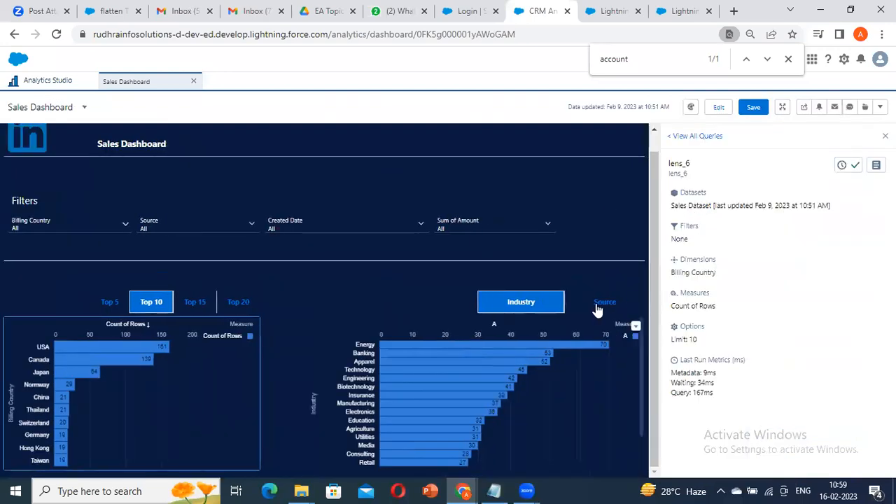
pyautogui.click(601, 305)
pyautogui.moveTo(438, 350)
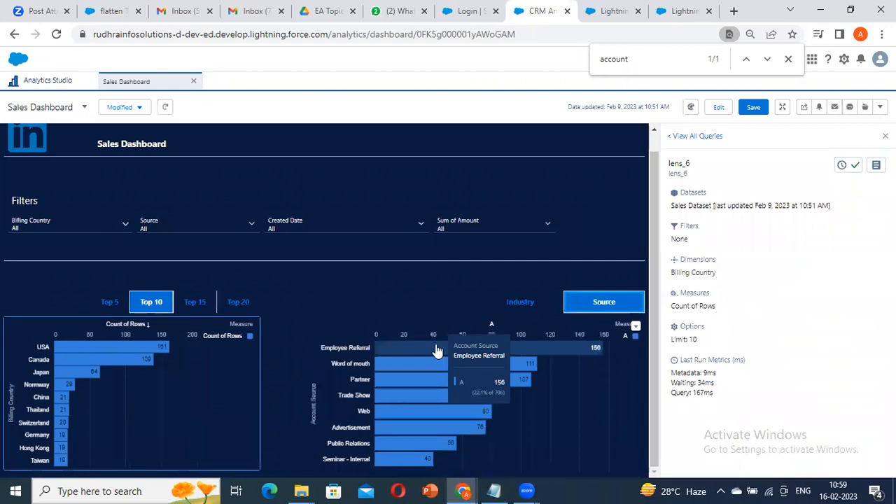
pyautogui.click(517, 303)
pyautogui.moveTo(450, 351)
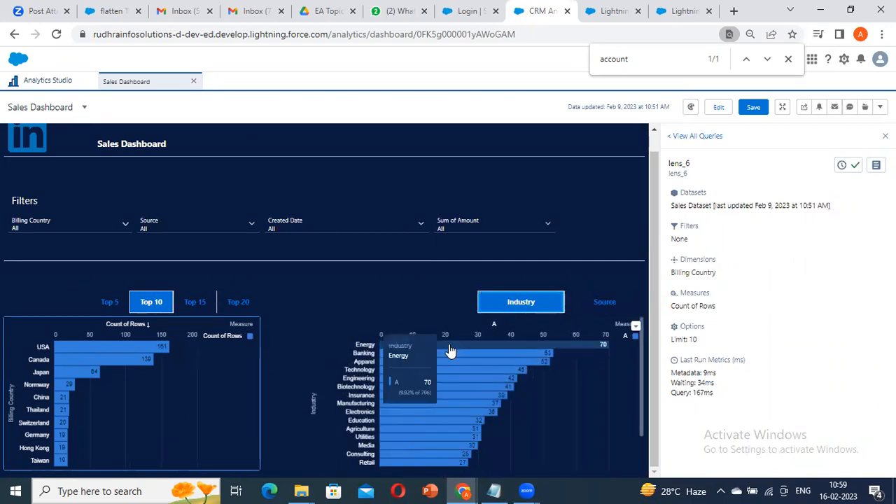
pyautogui.click(605, 301)
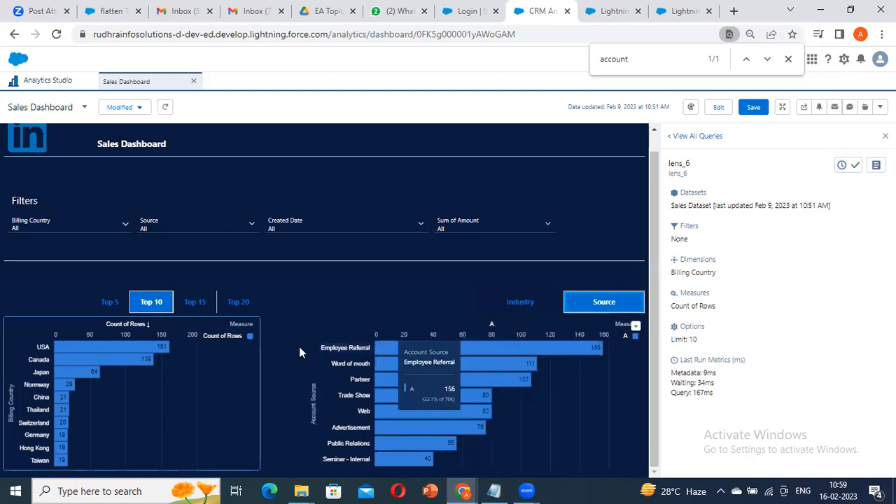
# - Filter by the Employee Referral bar and examine the account source filter in the Billing Country chart's final query
pyautogui.click(557, 354)
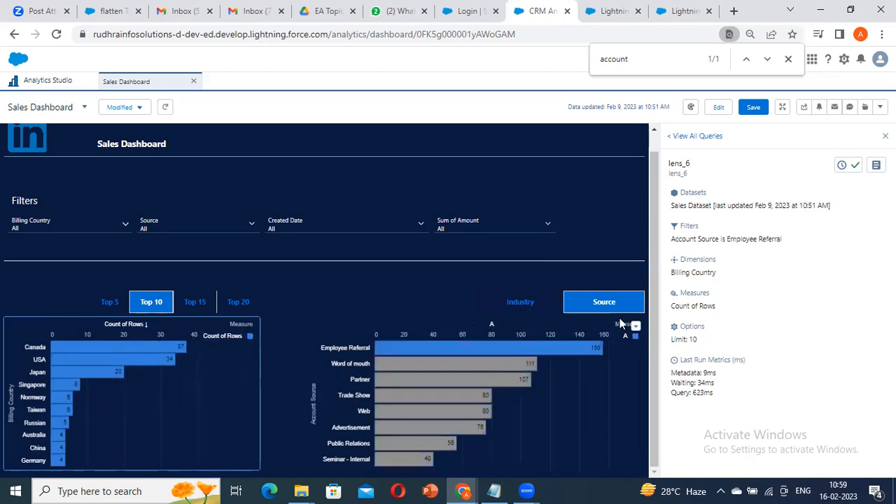
pyautogui.click(250, 328)
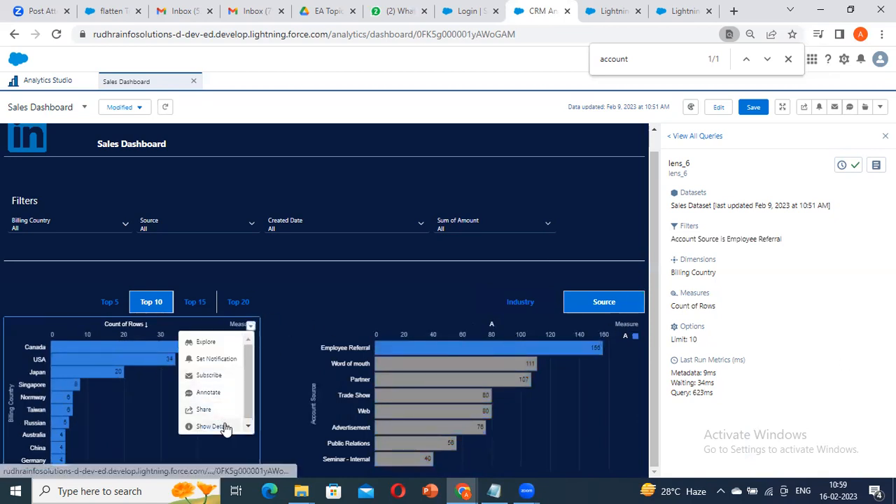
pyautogui.click(224, 424)
pyautogui.click(875, 167)
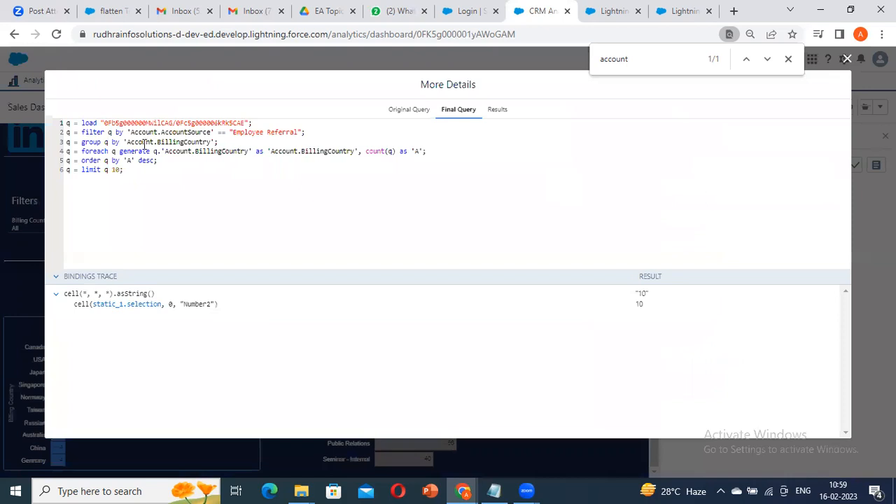
pyautogui.moveTo(131, 132); pyautogui.dragTo(380, 133)
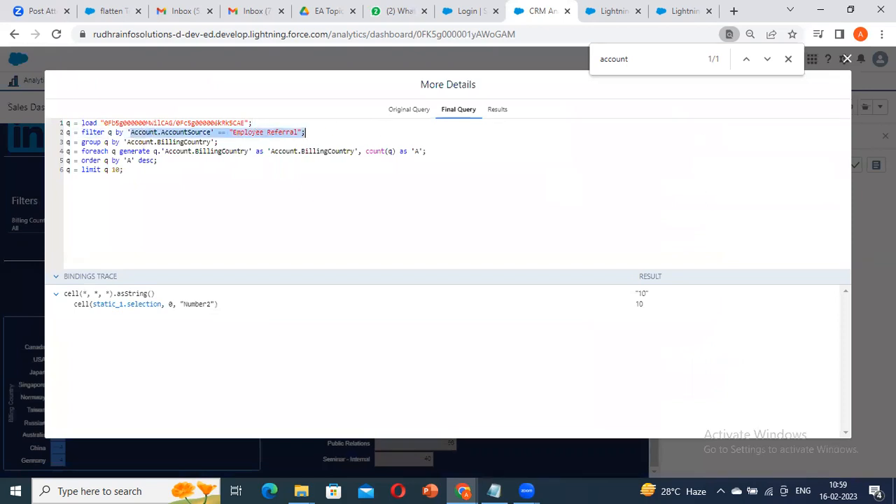
pyautogui.click(847, 60)
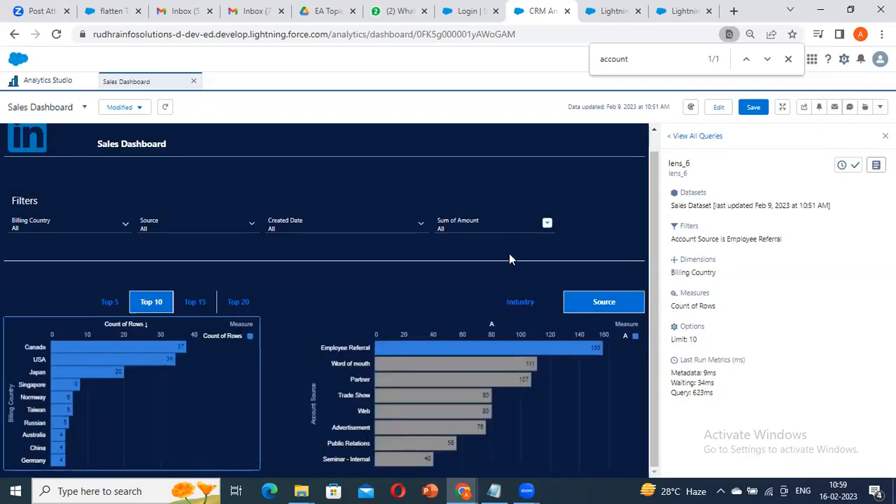
# - Switch the toggle to Industry, filter by the Energy bar, and examine the industry filter in the Billing Country chart's final query
pyautogui.click(545, 308)
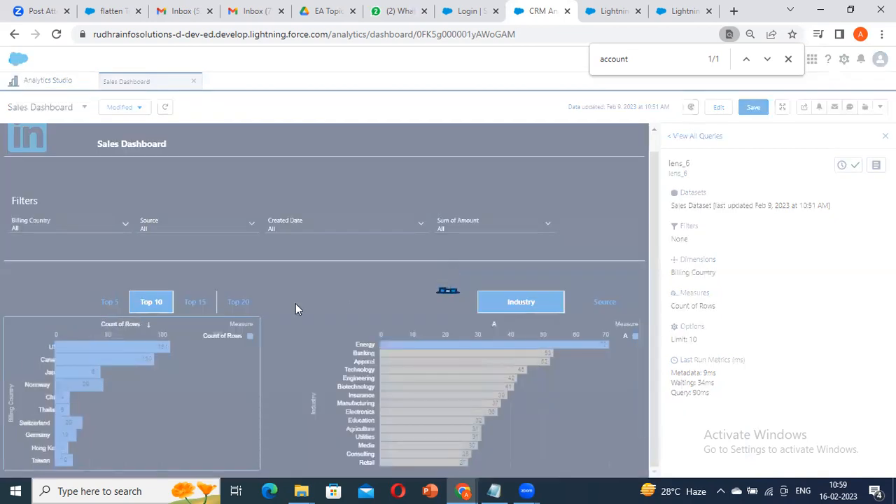
pyautogui.click(251, 326)
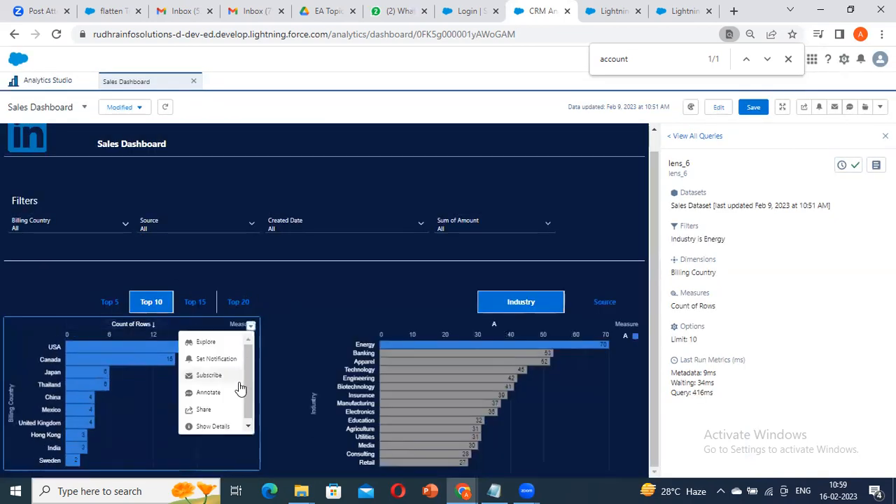
pyautogui.click(213, 427)
pyautogui.moveTo(116, 132); pyautogui.dragTo(295, 130)
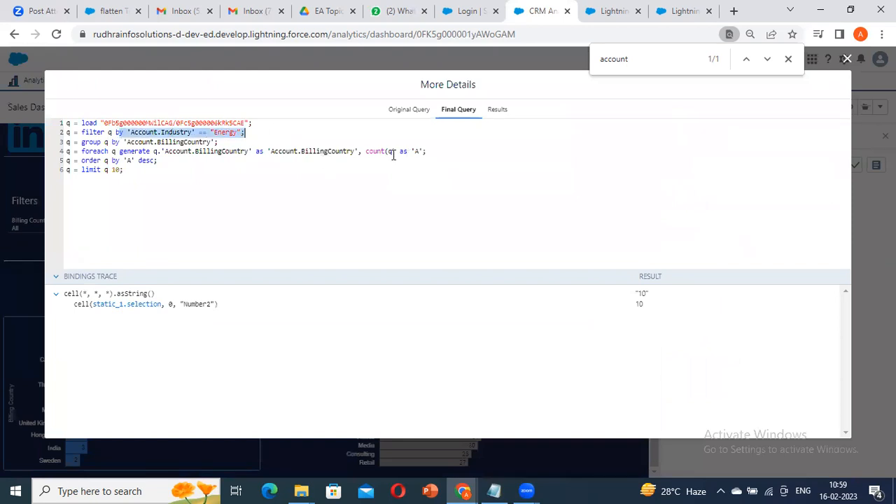
pyautogui.click(269, 129)
pyautogui.moveTo(272, 126); pyautogui.dragTo(126, 132)
pyautogui.click(319, 134)
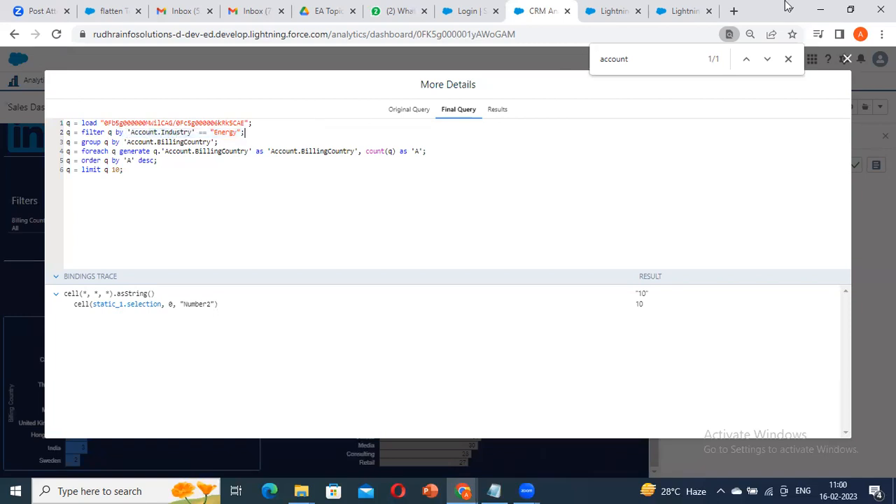
pyautogui.click(847, 60)
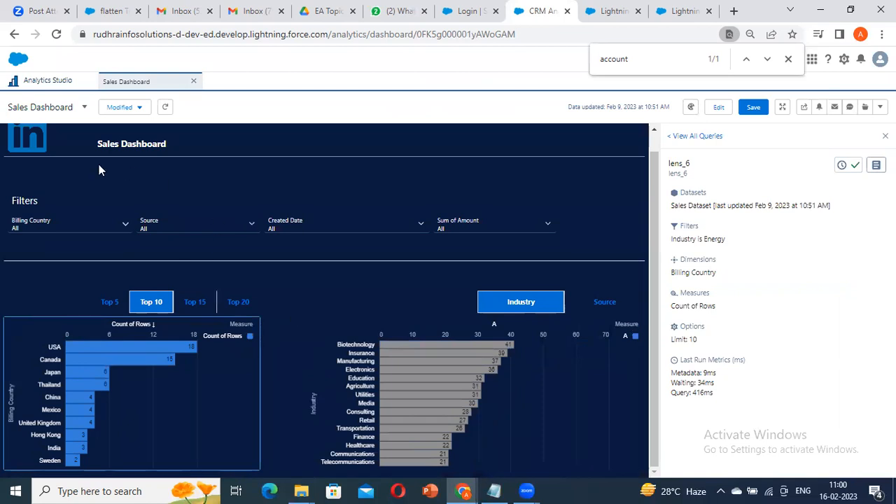
# - Return to editing the dashboard and move the Industry/Source toggle so it aligns with the left edge of the industry chart
pyautogui.click(719, 106)
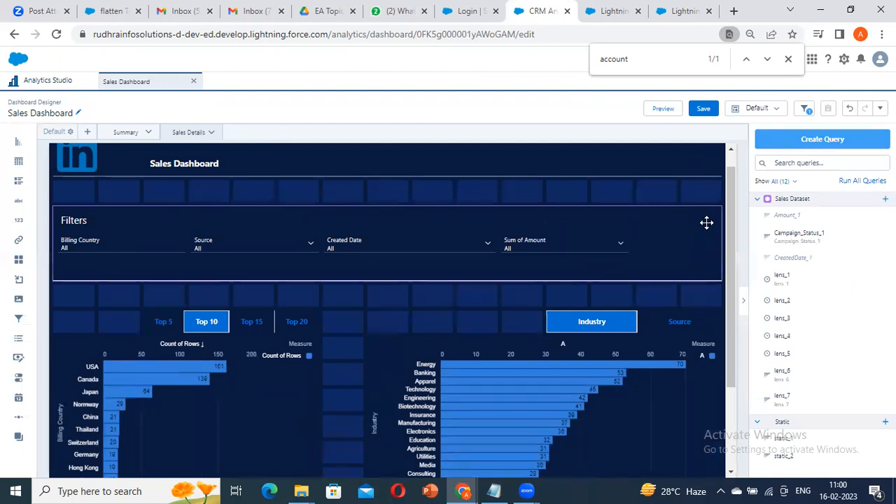
pyautogui.scroll(-3, 487, 294)
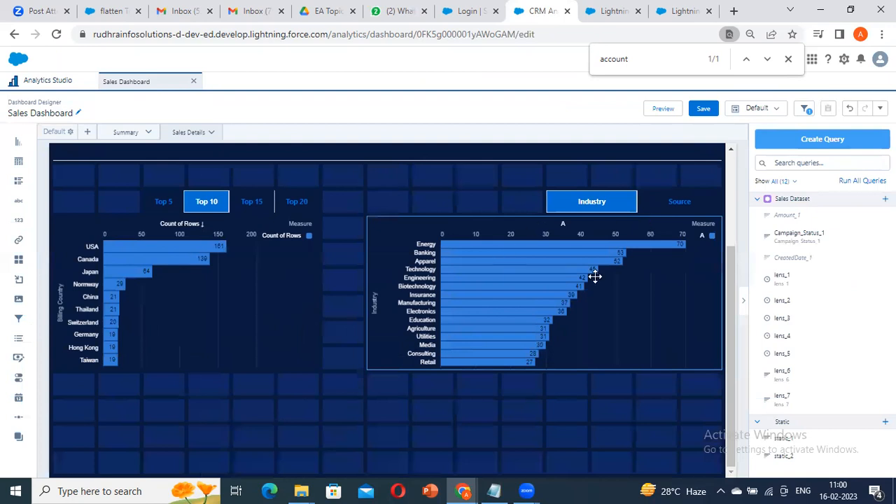
pyautogui.click(601, 291)
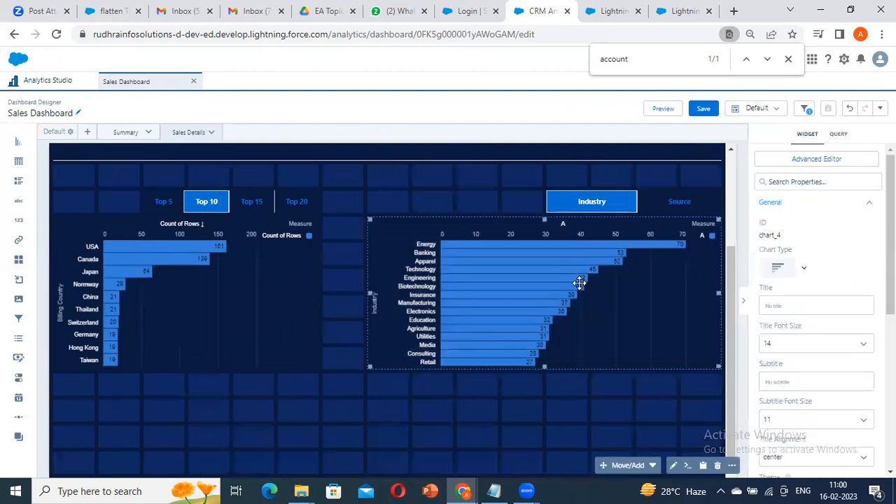
pyautogui.click(584, 201)
pyautogui.moveTo(434, 202); pyautogui.dragTo(436, 202)
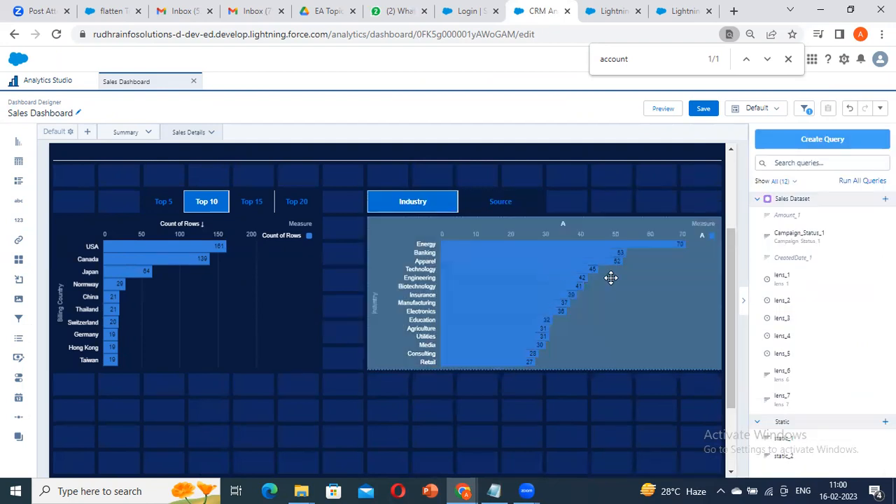
pyautogui.click(523, 277)
pyautogui.scroll(1, 430, 286)
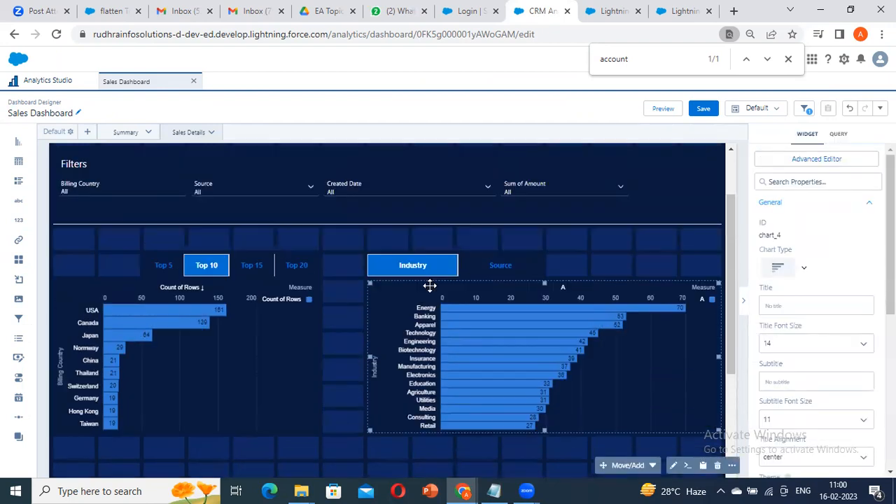
pyautogui.scroll(-3, 540, 310)
pyautogui.scroll(2, 482, 302)
pyautogui.scroll(-2, 478, 360)
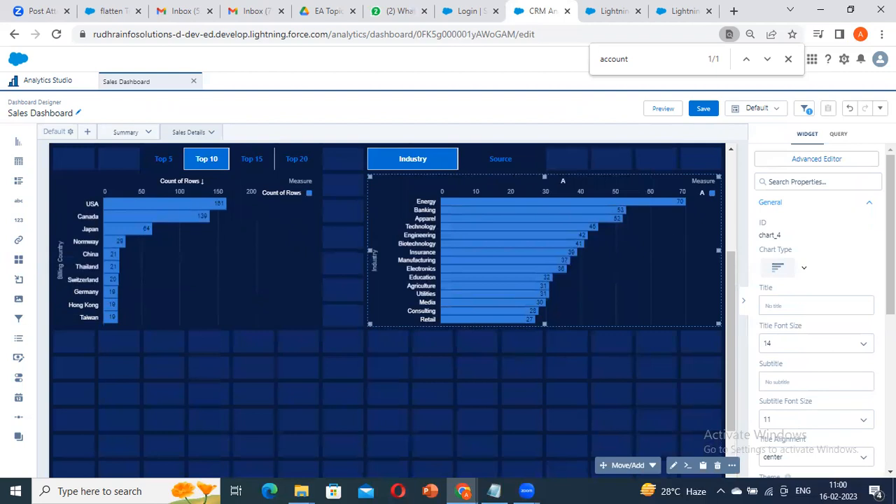
pyautogui.press('Escape')
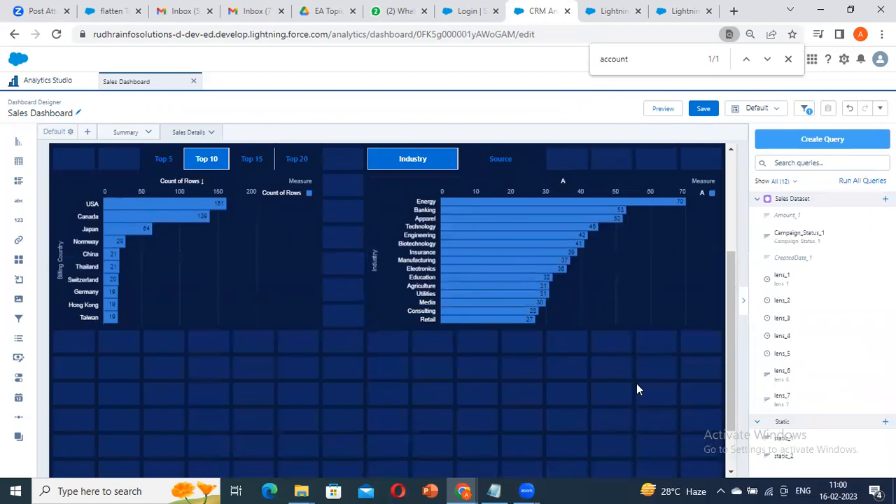
# - Create a new custom query and add a measure column based on Sales Dataset
pyautogui.click(823, 139)
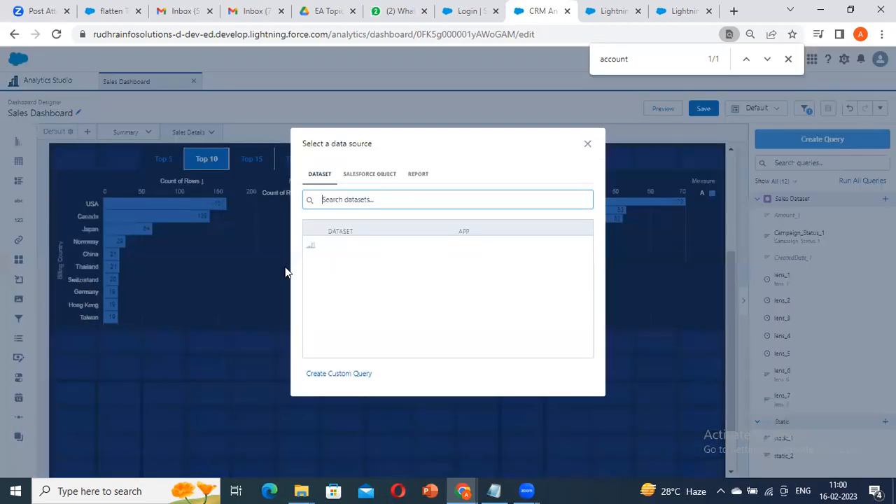
pyautogui.click(344, 374)
pyautogui.click(112, 233)
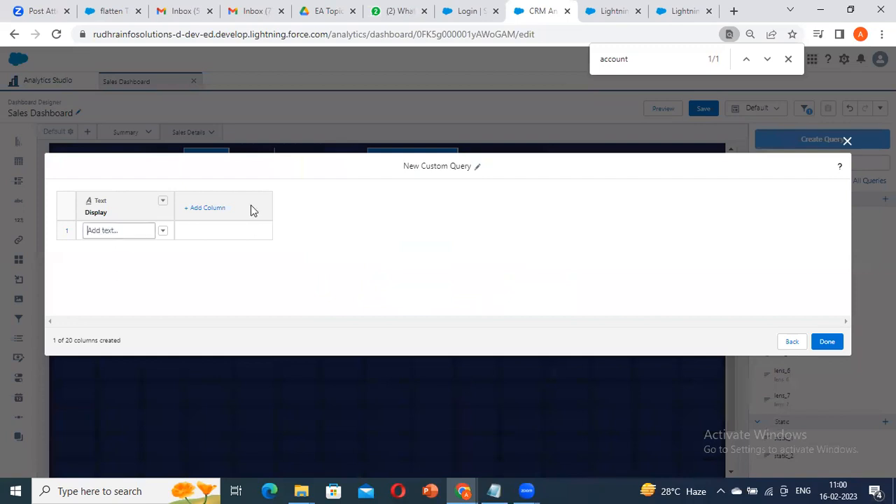
pyautogui.click(210, 209)
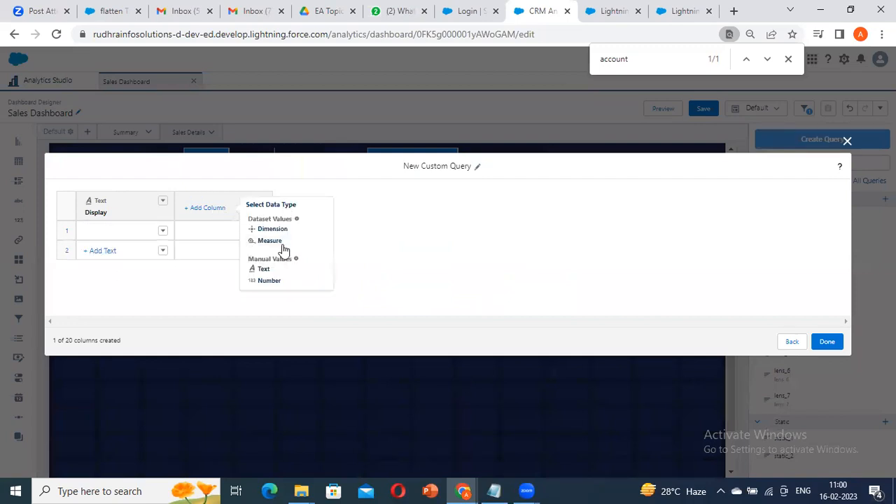
pyautogui.click(278, 242)
pyautogui.click(287, 289)
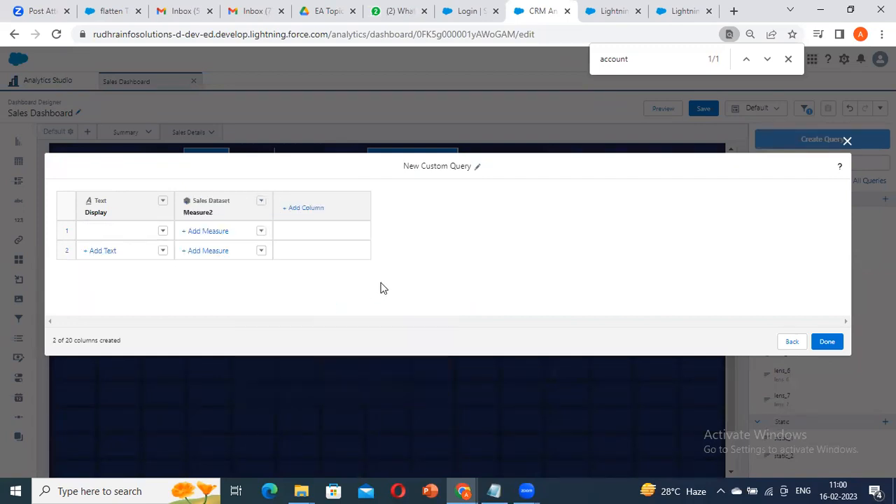
# - Set the custom query's measures to sum of Amount in row 1 and count of rows in row 2
pyautogui.click(189, 235)
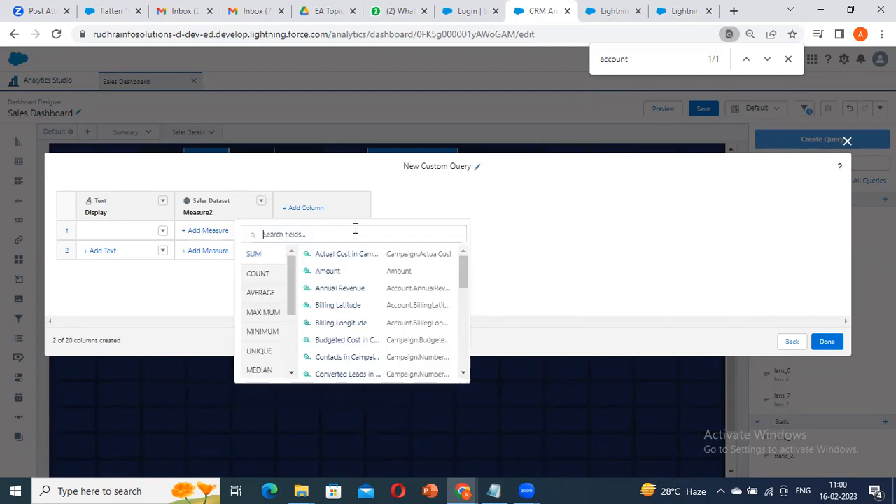
pyautogui.click(342, 271)
pyautogui.click(210, 251)
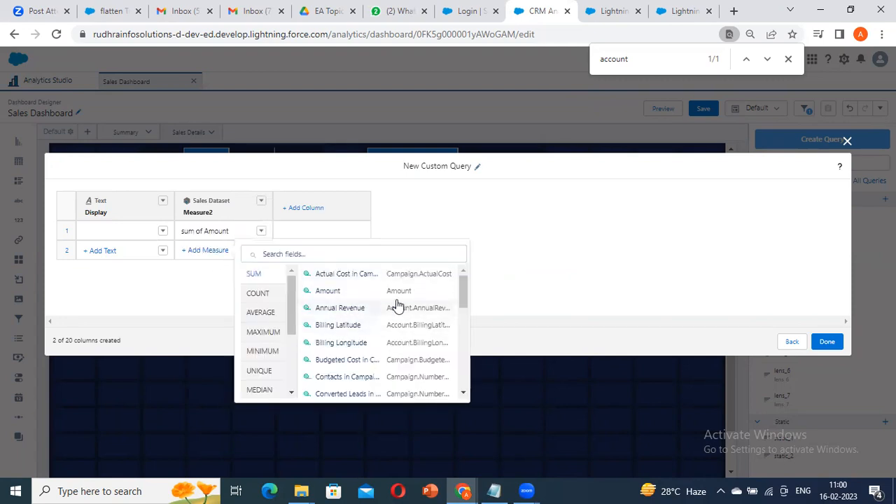
pyautogui.click(258, 301)
pyautogui.click(317, 274)
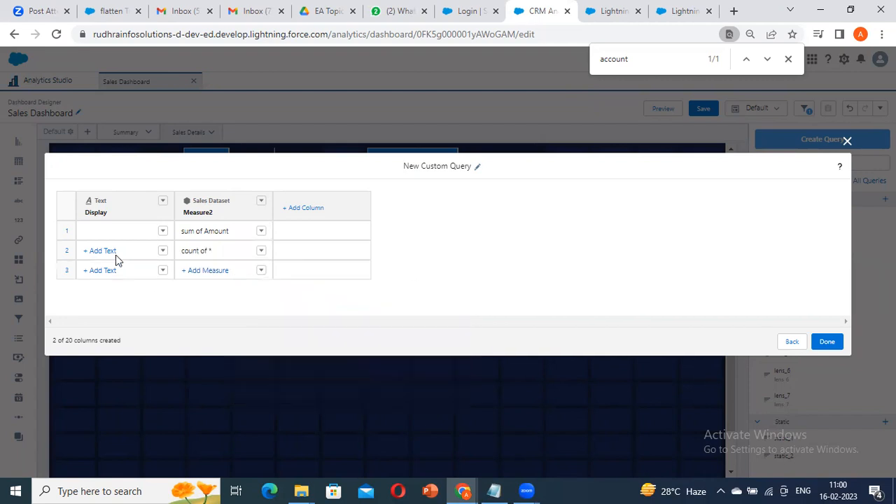
# - Label the custom query's two rows "Sales Amount" and "Total Accounts" in the Display column and finish the query
pyautogui.click(162, 233)
pyautogui.click(186, 242)
pyautogui.write('Amopis')
pyautogui.press('BackSpace')
pyautogui.press('BackSpace')
pyautogui.press('BackSpace')
pyautogui.press('BackSpace')
pyautogui.write('Sa')
pyautogui.click(103, 255)
pyautogui.click(104, 253)
pyautogui.write('Total Accou')
pyautogui.click(479, 237)
pyautogui.click(825, 343)
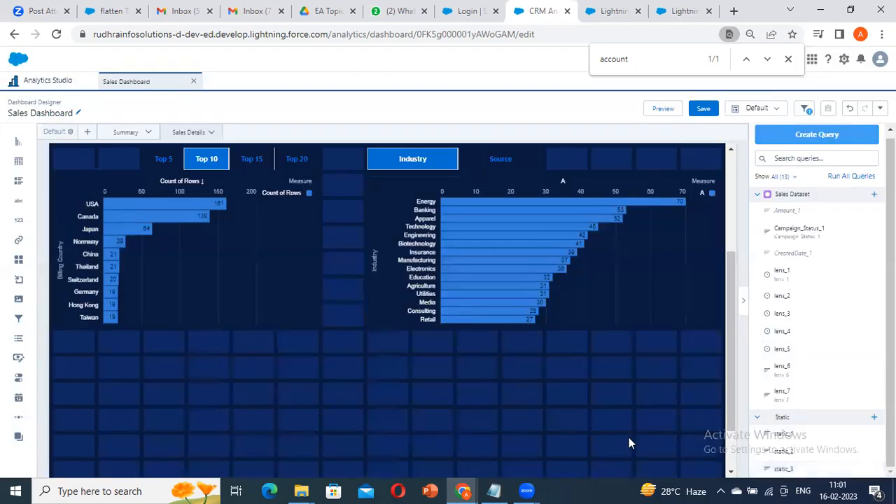
# - Add a toggle above the industry chart's right end and assign the new custom query static_3 to it
pyautogui.click(757, 194)
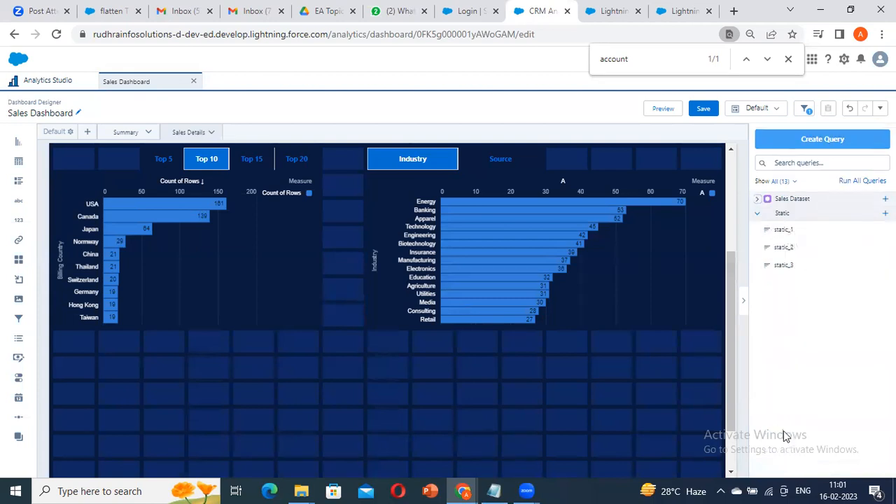
pyautogui.scroll(5, 630, 396)
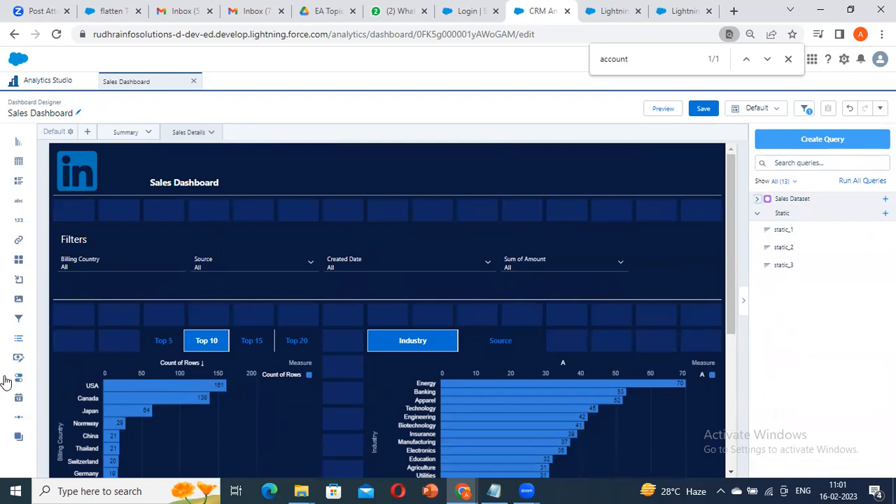
pyautogui.moveTo(19, 378); pyautogui.dragTo(675, 355)
pyautogui.moveTo(782, 270); pyautogui.dragTo(670, 350)
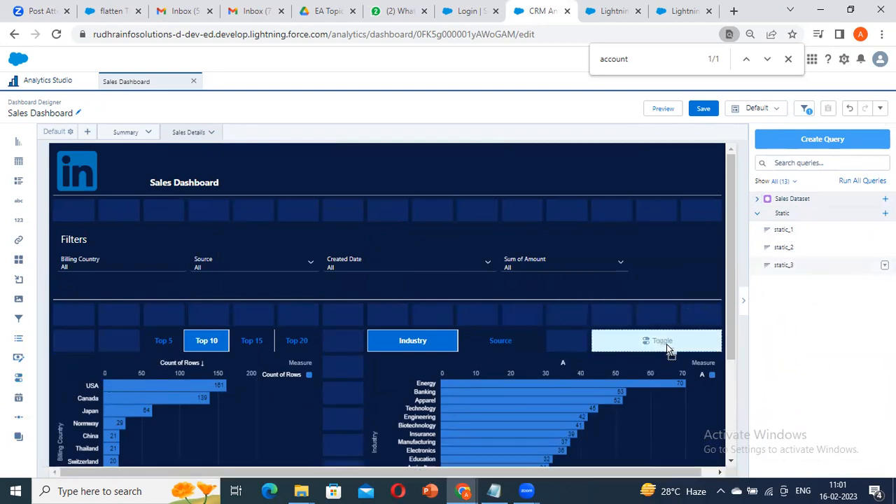
pyautogui.scroll(-3, 687, 220)
pyautogui.scroll(1, 620, 274)
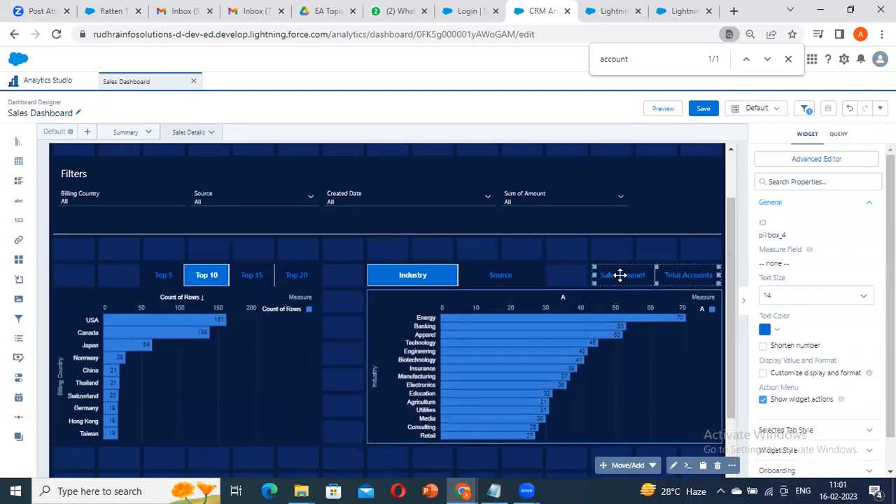
# - Preview the dashboard and test the Sales Amount/Total Accounts toggle together with the Source option
pyautogui.click(678, 112)
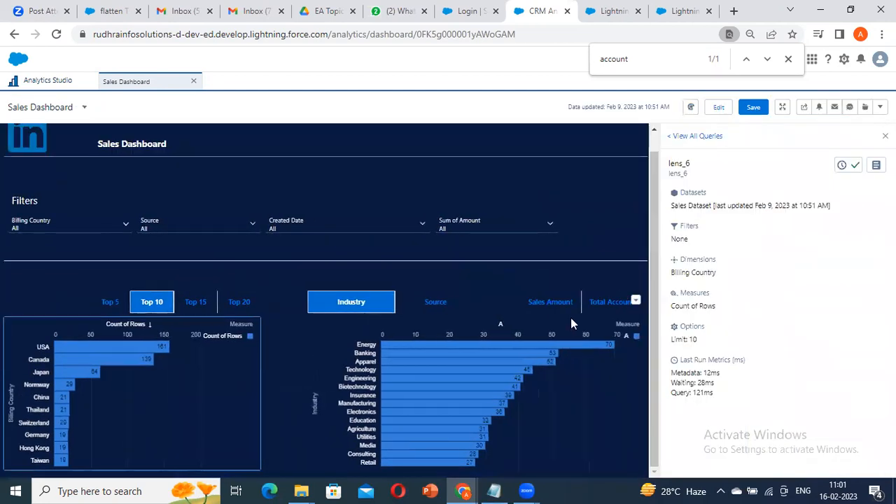
pyautogui.click(551, 310)
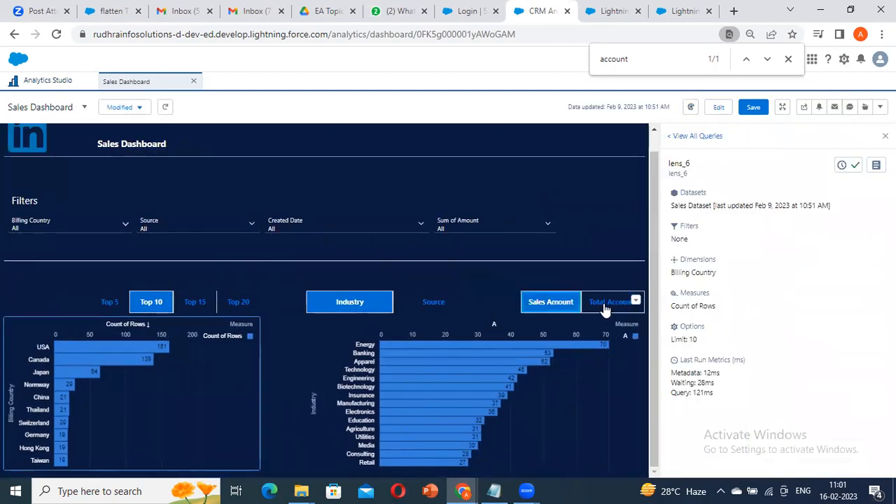
pyautogui.click(430, 303)
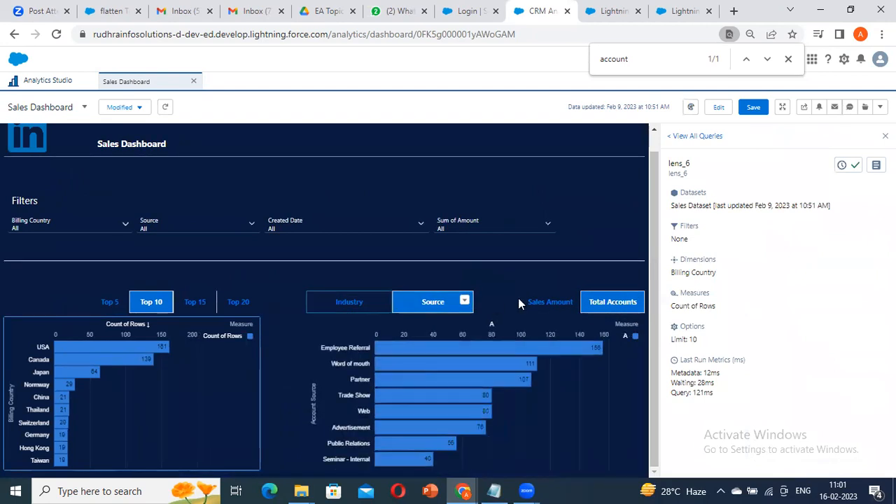
pyautogui.click(557, 303)
# - Return to editing and open the query JSON of the Sales Amount/Total Accounts toggle in the advanced editor
pyautogui.click(718, 108)
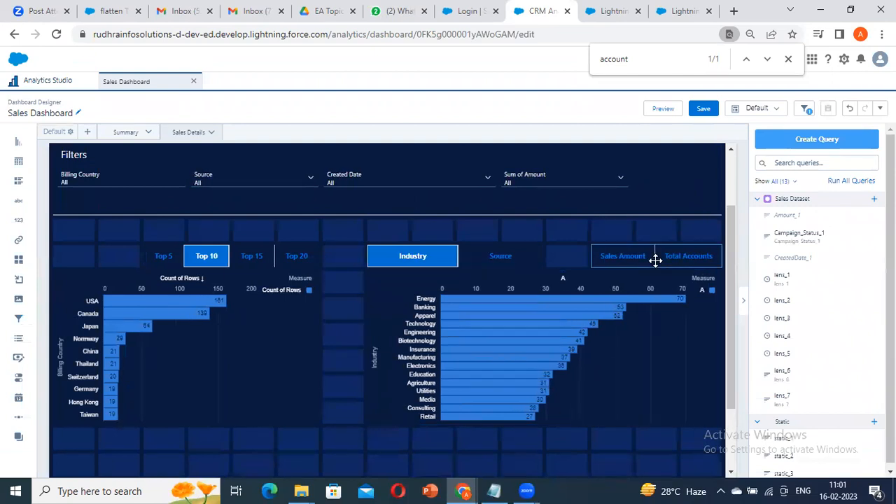
pyautogui.click(654, 259)
pyautogui.click(830, 161)
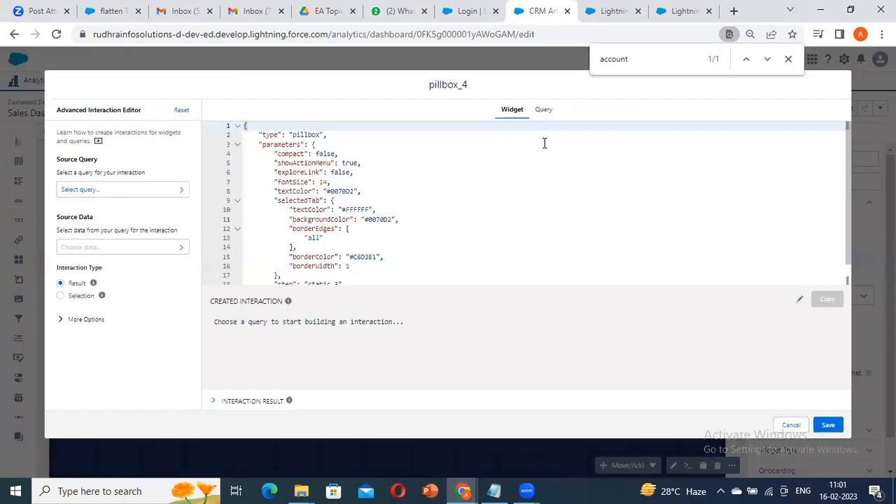
pyautogui.click(544, 111)
# - Examine the Measure2__field and Measure2__func entries under the values section of the toggle's query JSON
pyautogui.scroll(-1, 413, 250)
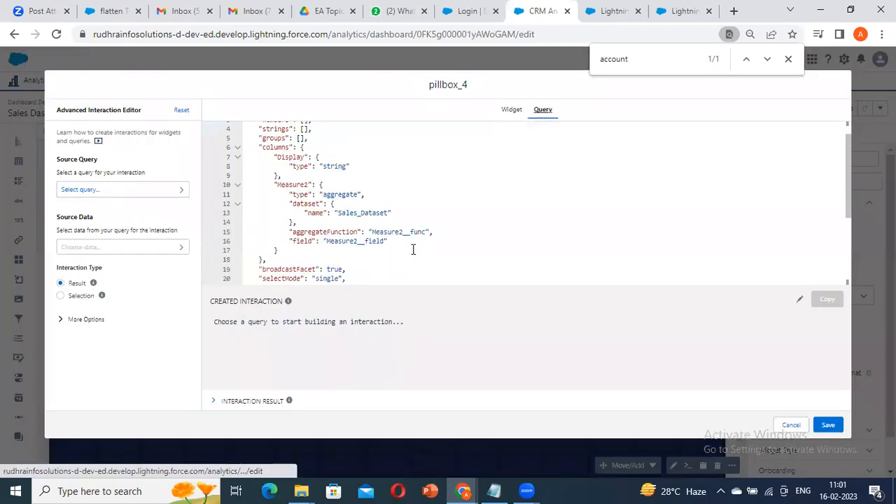
pyautogui.scroll(-4, 512, 236)
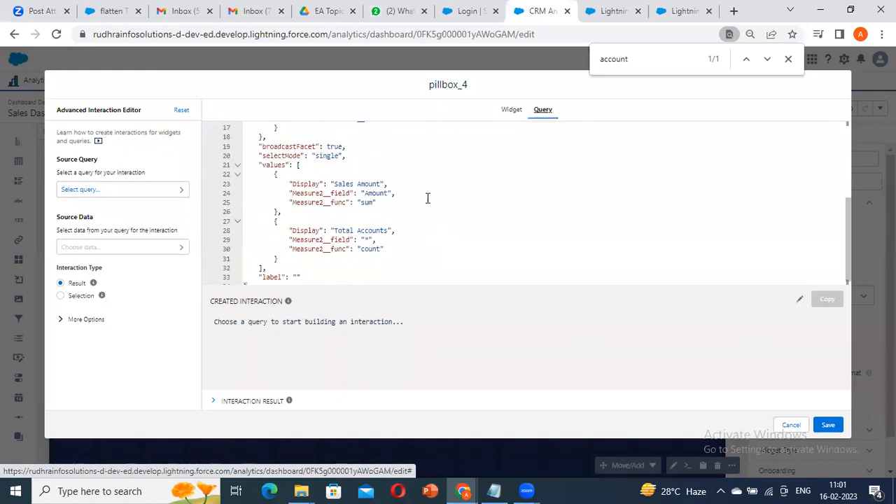
pyautogui.doubleClick(325, 193)
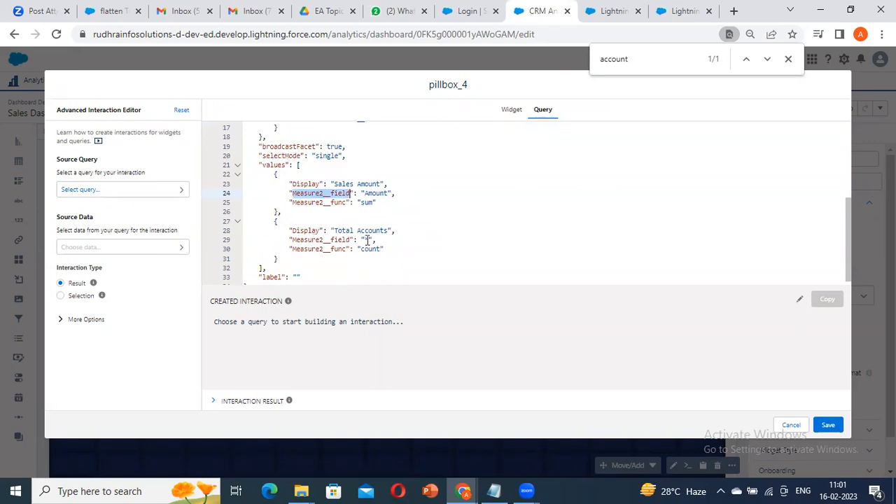
pyautogui.scroll(-1, 379, 236)
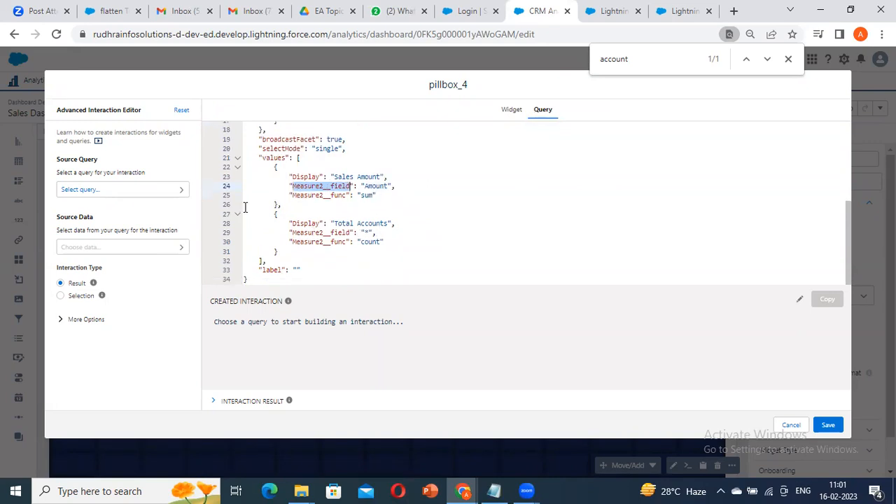
pyautogui.doubleClick(322, 196)
pyautogui.click(476, 200)
pyautogui.click(324, 185)
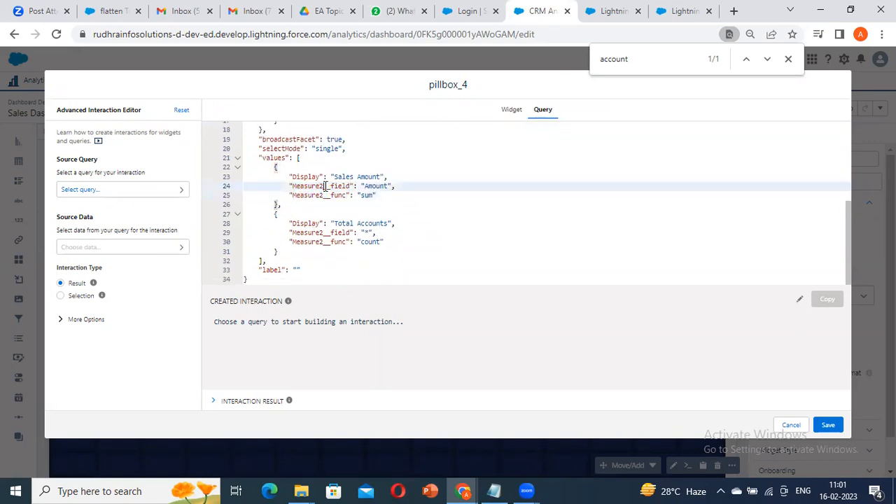
pyautogui.doubleClick(324, 186)
pyautogui.click(364, 186)
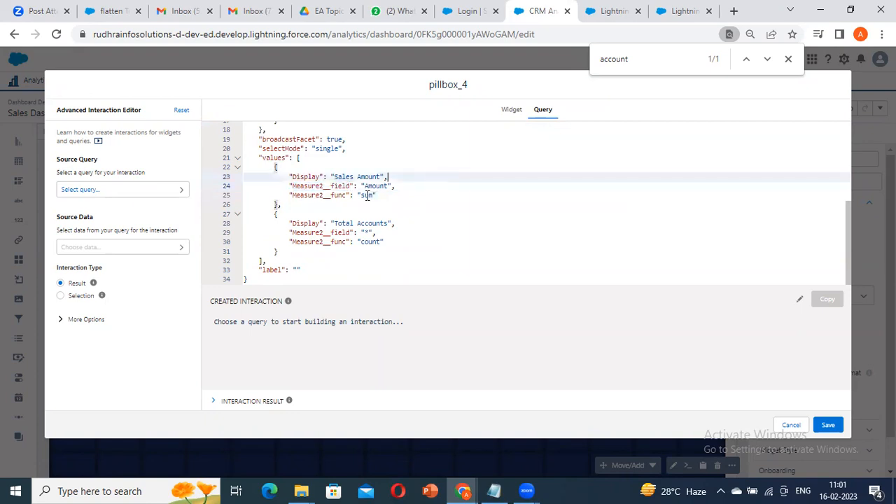
# - Set the Sales Amount entry's Measure2__field value to "sum('Amount')" in the toggle's query JSON
pyautogui.write('sum(')
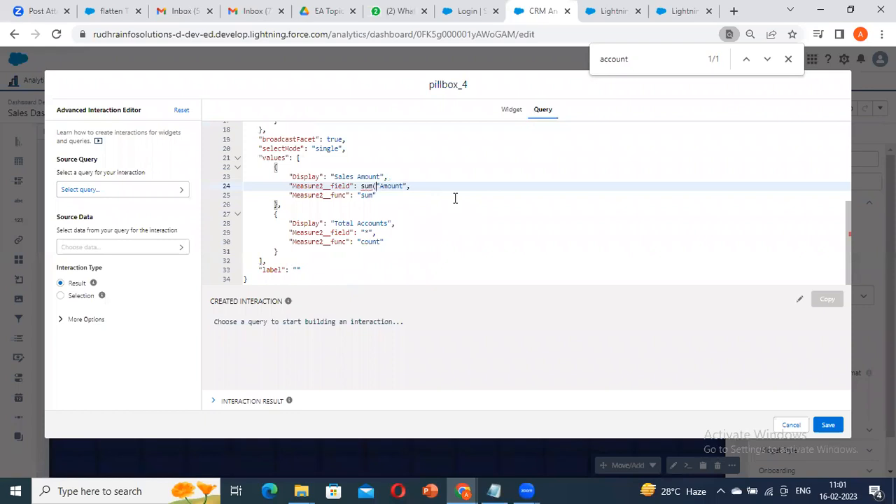
pyautogui.click(409, 186)
pyautogui.click(380, 186)
pyautogui.press('BackSpace')
pyautogui.write("'")
pyautogui.click(407, 186)
pyautogui.press('BackSpace')
pyautogui.write("'")
pyautogui.click(361, 185)
pyautogui.write('"')
pyautogui.click(415, 185)
pyautogui.write('"')
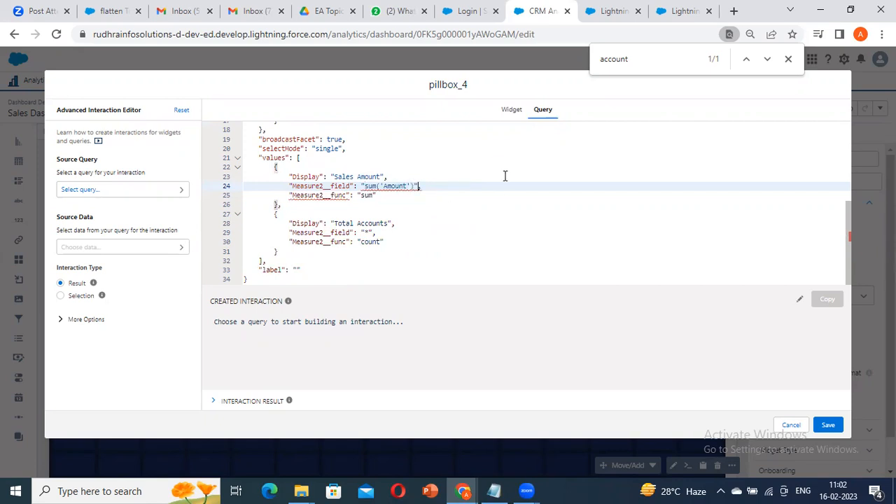
# - Delete the Measure2__func line from the Sales Amount entry
pyautogui.click(385, 197)
pyautogui.hotkey('shift', 'Home')
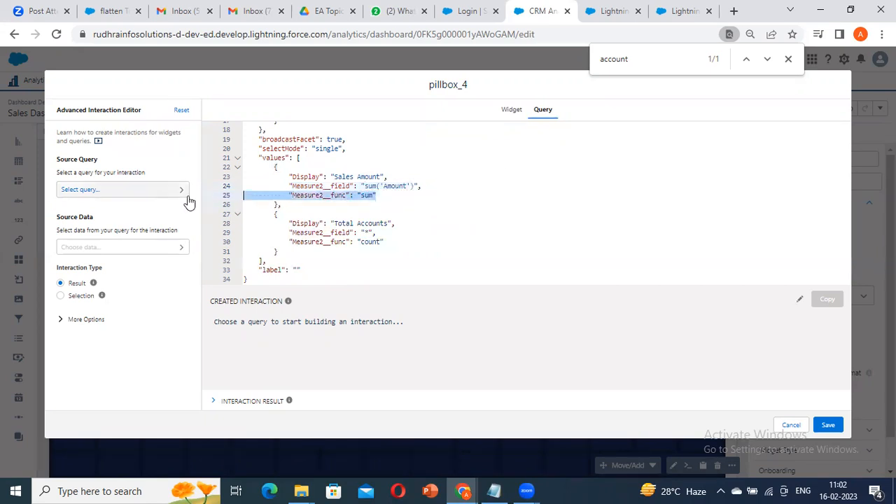
pyautogui.press('BackSpace')
pyautogui.press('BackSpace')
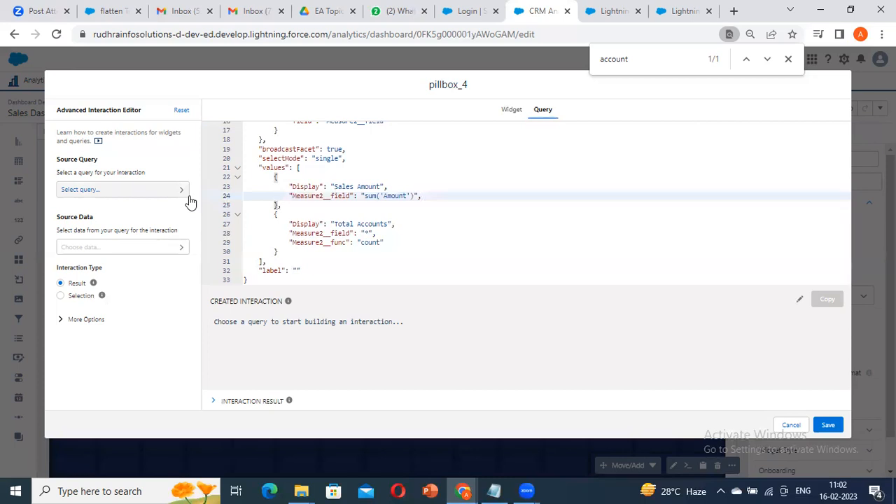
pyautogui.click(362, 233)
pyautogui.press('pageup')
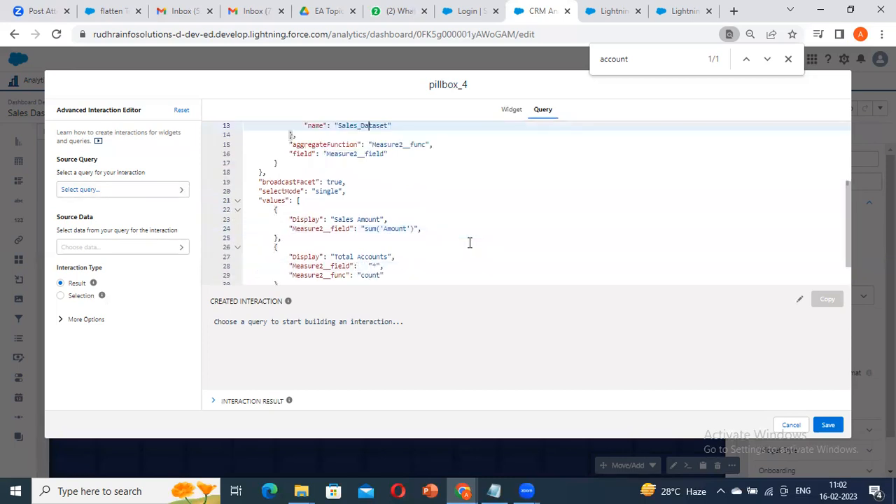
pyautogui.moveTo(381, 266); pyautogui.dragTo(365, 266)
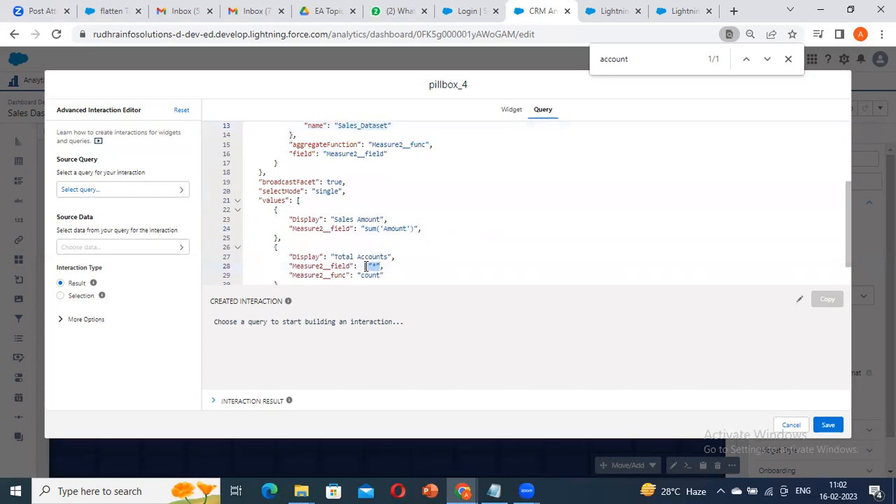
pyautogui.write('count(')
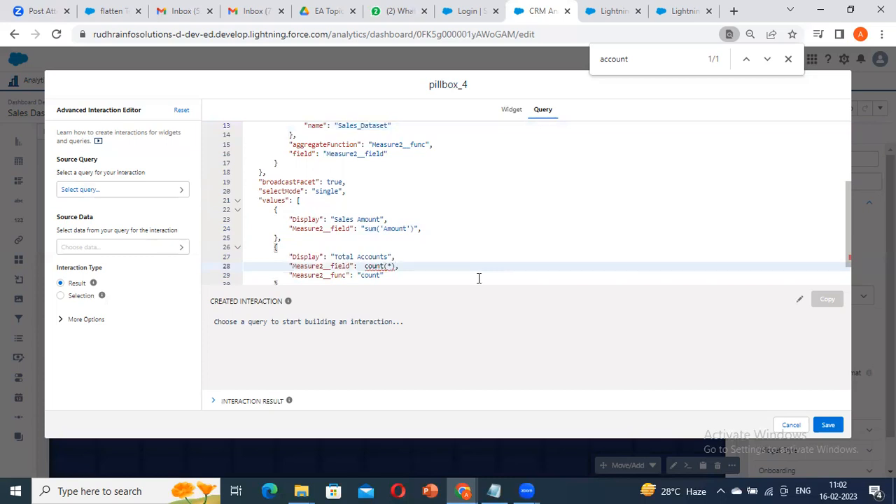
pyautogui.press('BackSpace')
pyautogui.press('BackSpace')
pyautogui.press('BackSpace')
pyautogui.hotkey('ctrl', 'z')
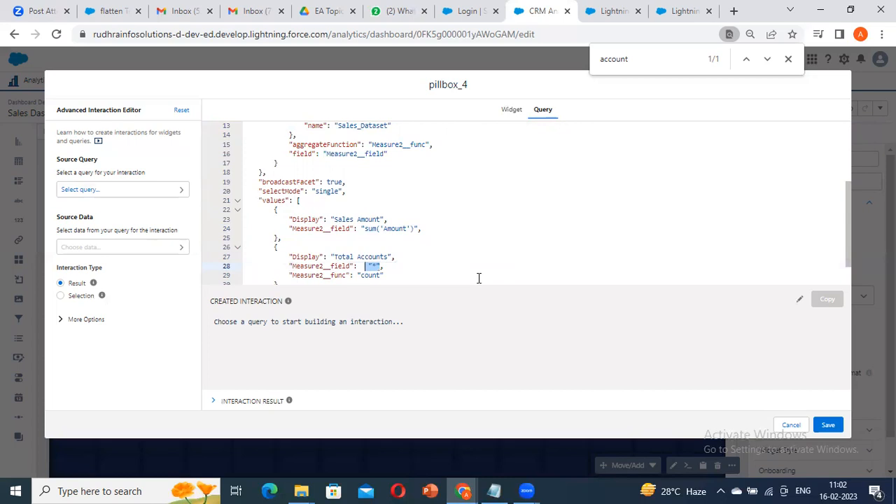
pyautogui.click(479, 278)
pyautogui.press('Down')
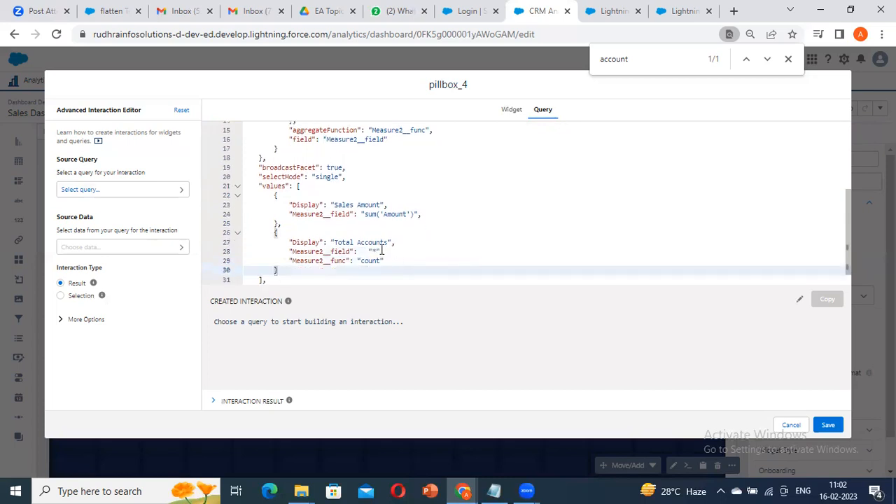
# - Insert count before the asterisk in the Total Accounts entry's Measure2__field value and add outer double quotes
pyautogui.click(382, 250)
pyautogui.click(362, 252)
pyautogui.write('coun')
pyautogui.press('BackSpace')
pyautogui.press('BackSpace')
pyautogui.press('BackSpace')
pyautogui.write('ount')
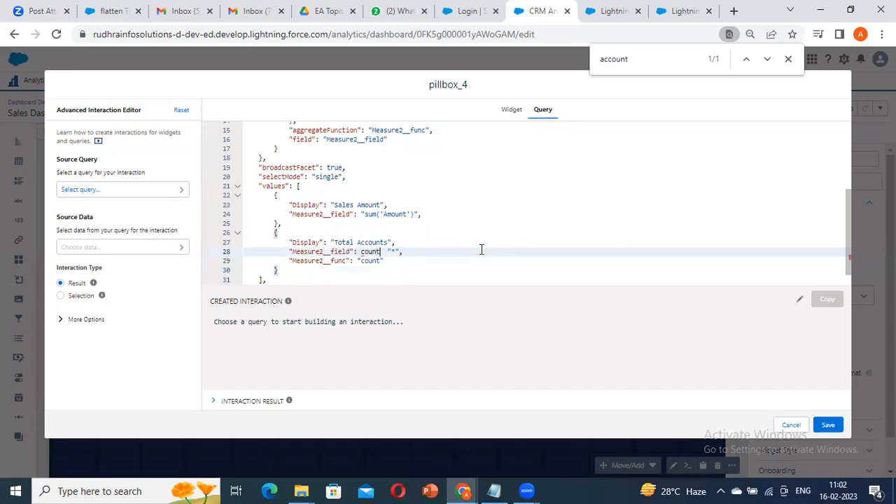
pyautogui.hotkey('ctrl', 'End')
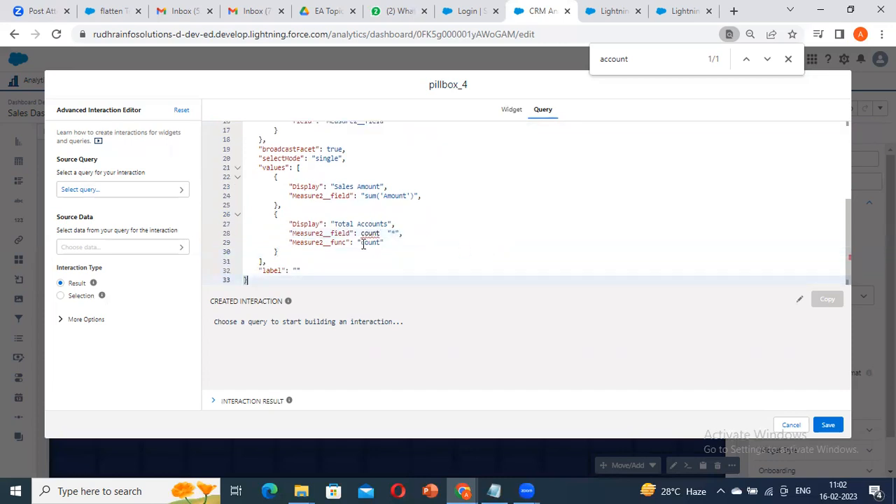
pyautogui.click(380, 234)
pyautogui.write('"')
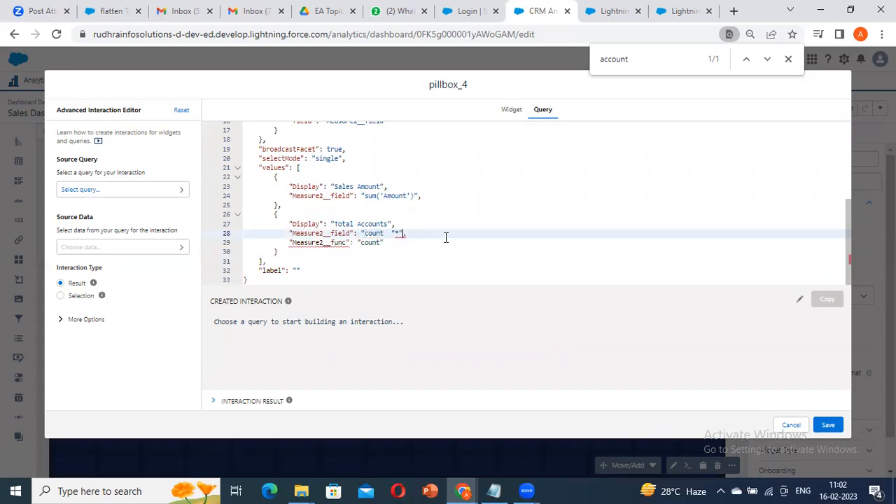
pyautogui.write('",')
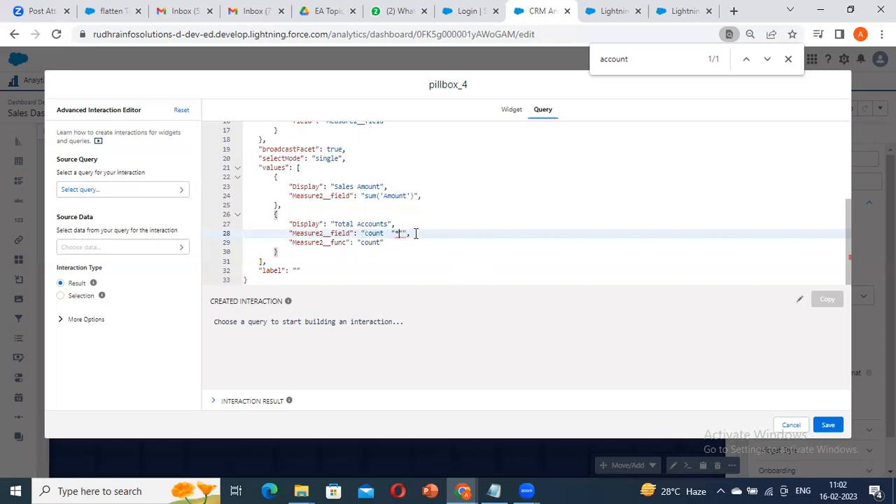
# - Delete the Measure2__func line from the Total Accounts entry
pyautogui.moveTo(386, 243); pyautogui.dragTo(185, 242)
pyautogui.press('BackSpace')
pyautogui.press('BackSpace')
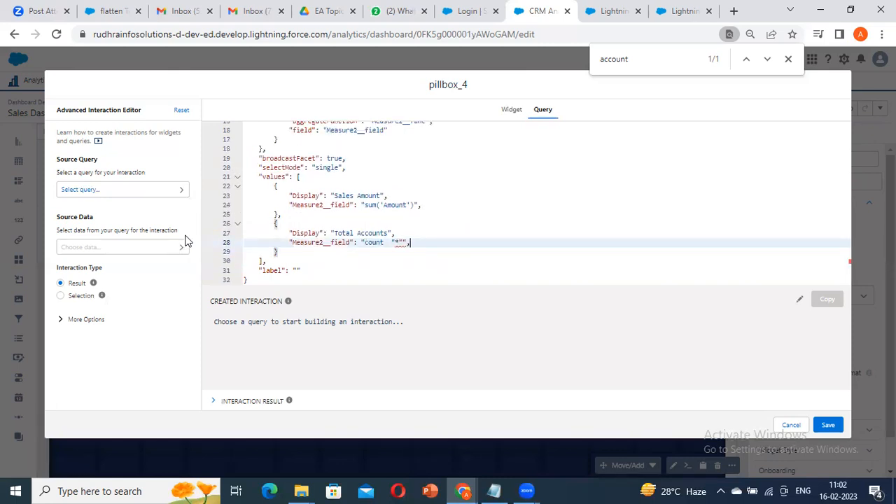
# - Clean up the inner quotes so the Total Accounts entry's Measure2__field value reads "count *"
pyautogui.click(397, 242)
pyautogui.write('*')
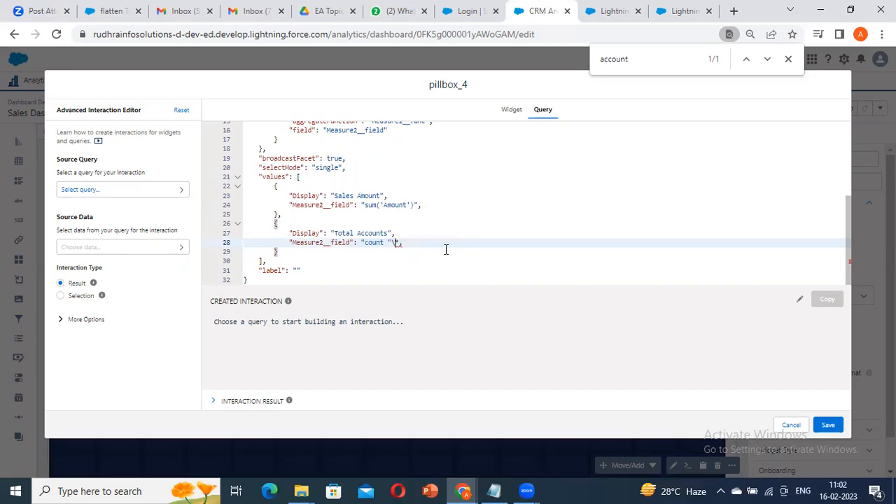
pyautogui.press('BackSpace')
pyautogui.hotkey('ctrl', 'End')
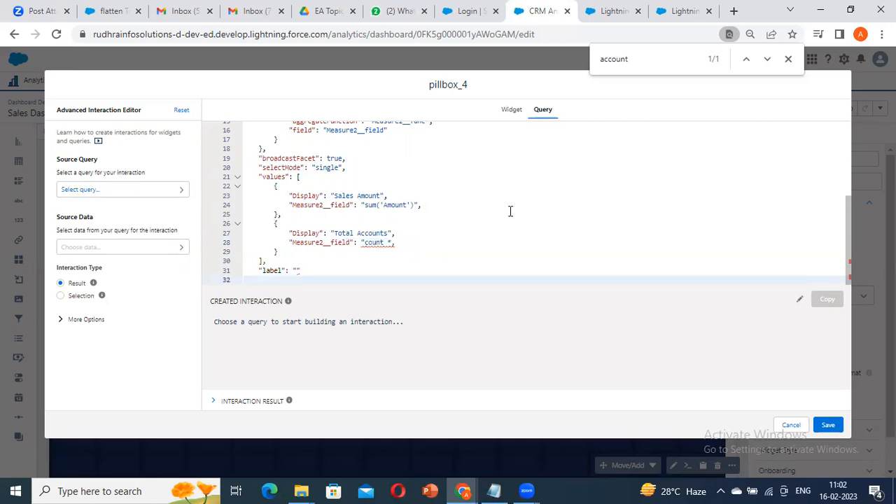
pyautogui.hotkey('ctrl', 'z')
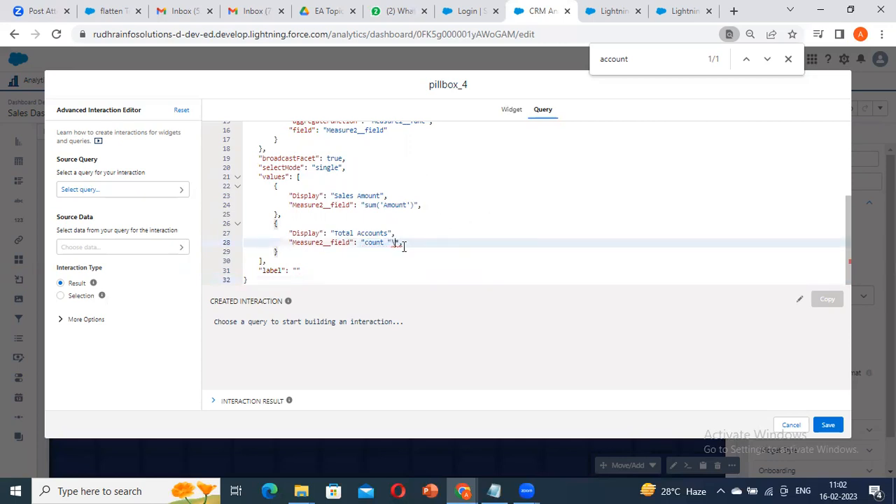
pyautogui.click(442, 222)
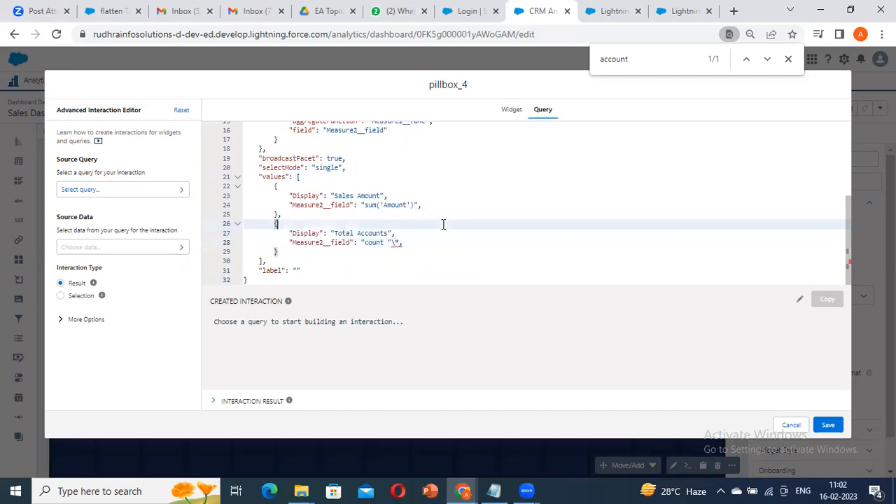
pyautogui.click(407, 243)
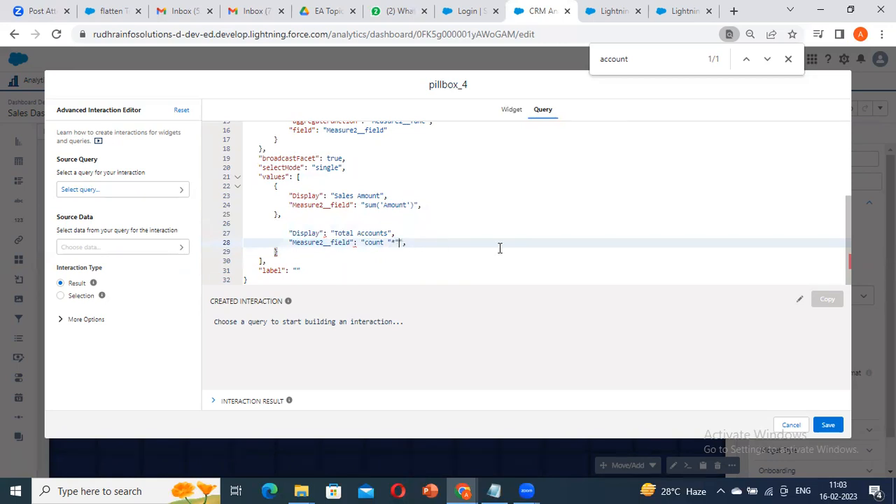
pyautogui.write('*')
pyautogui.click(405, 242)
pyautogui.write(',')
pyautogui.click(413, 234)
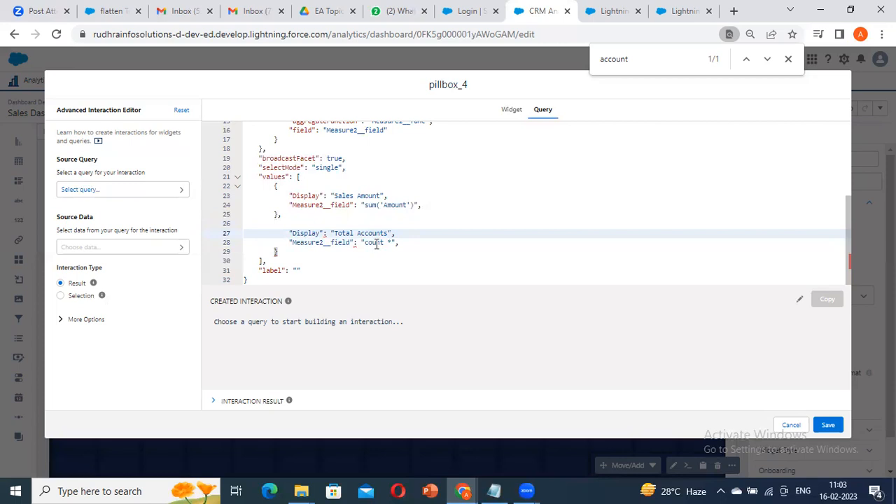
pyautogui.click(325, 243)
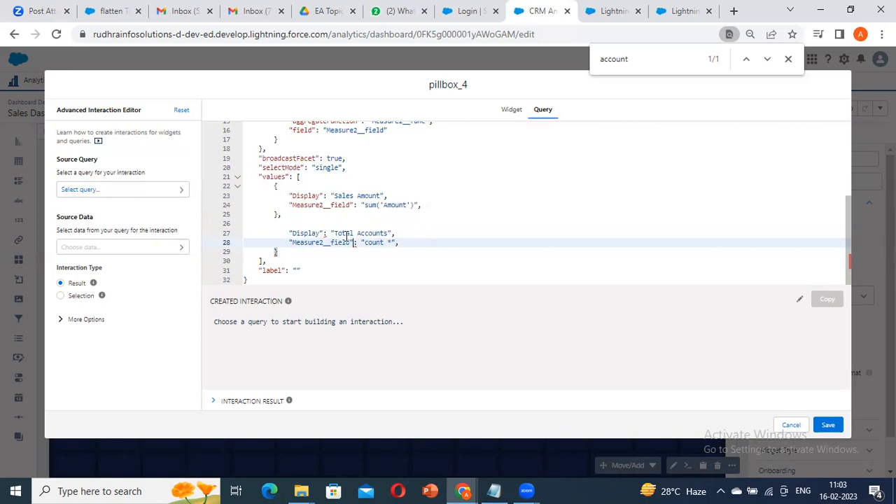
# - Restore the missing opening brace before the Total Accounts entry's Display line
pyautogui.click(313, 259)
pyautogui.click(287, 252)
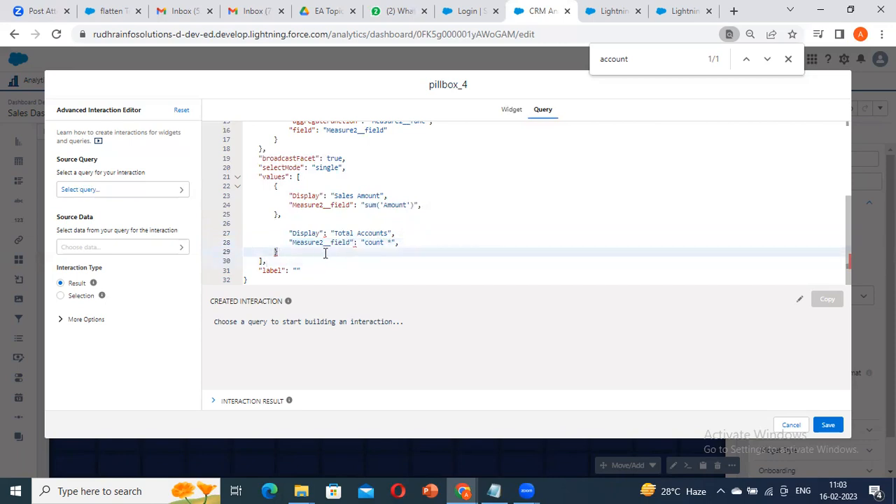
pyautogui.click(287, 225)
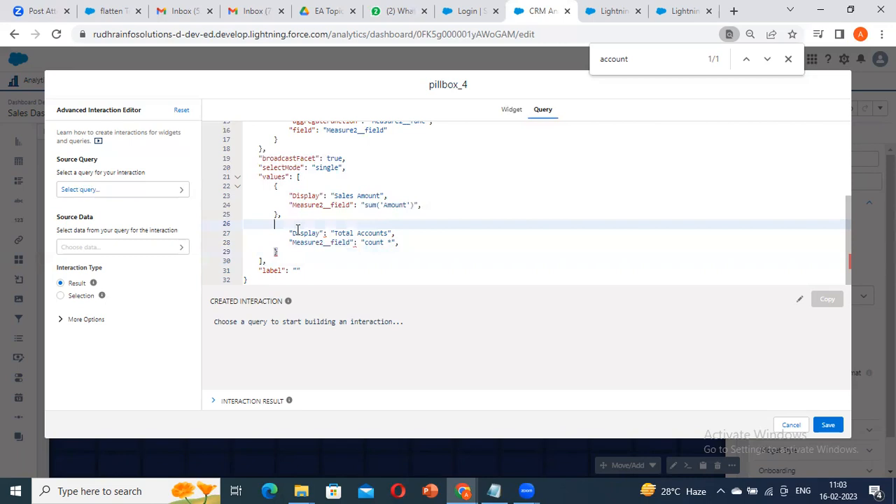
pyautogui.write('{')
pyautogui.click(410, 244)
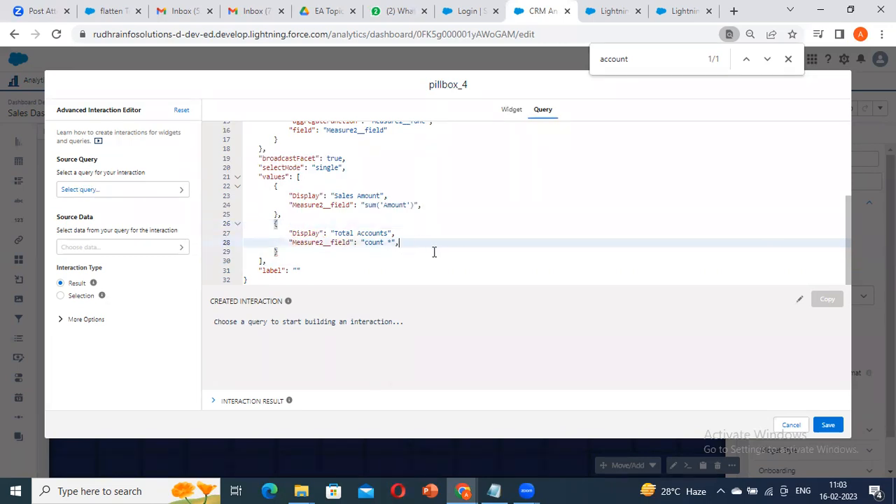
# - Rename the Measure2__field key to Measure2 in both the Sales Amount and Total Accounts entries
pyautogui.click(352, 205)
pyautogui.click(324, 217)
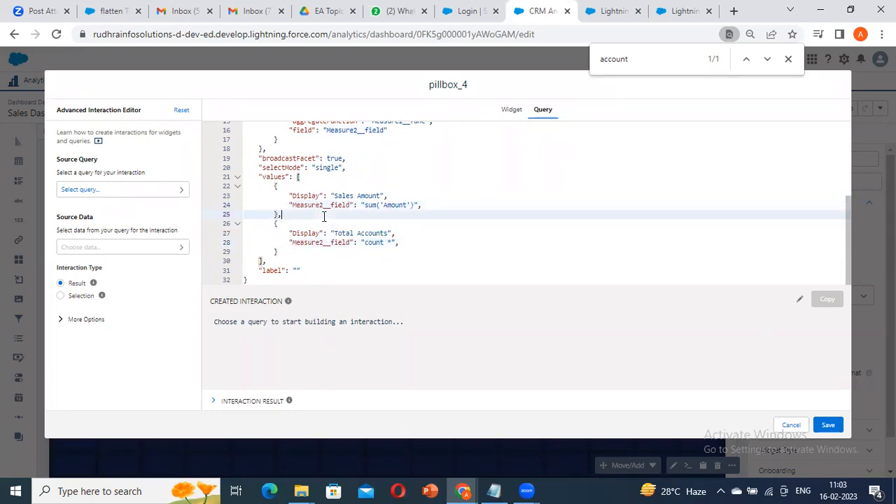
pyautogui.moveTo(350, 206); pyautogui.dragTo(323, 205)
pyautogui.press('BackSpace')
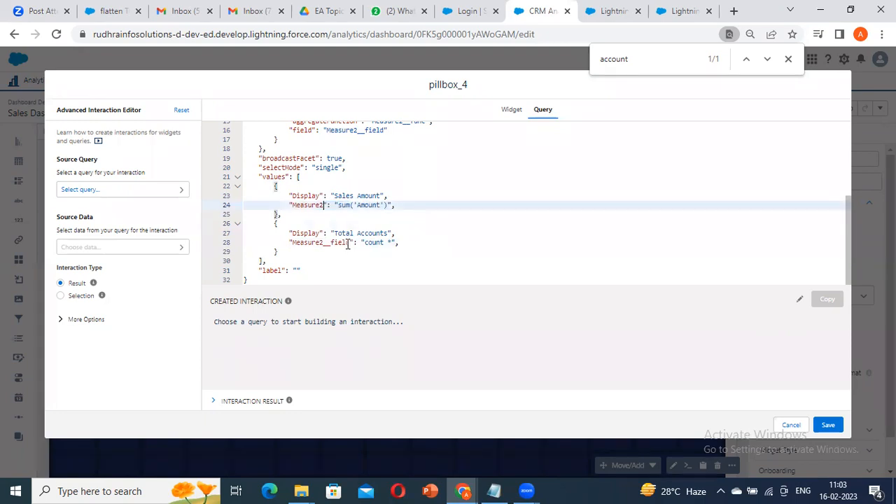
pyautogui.moveTo(350, 243); pyautogui.dragTo(325, 246)
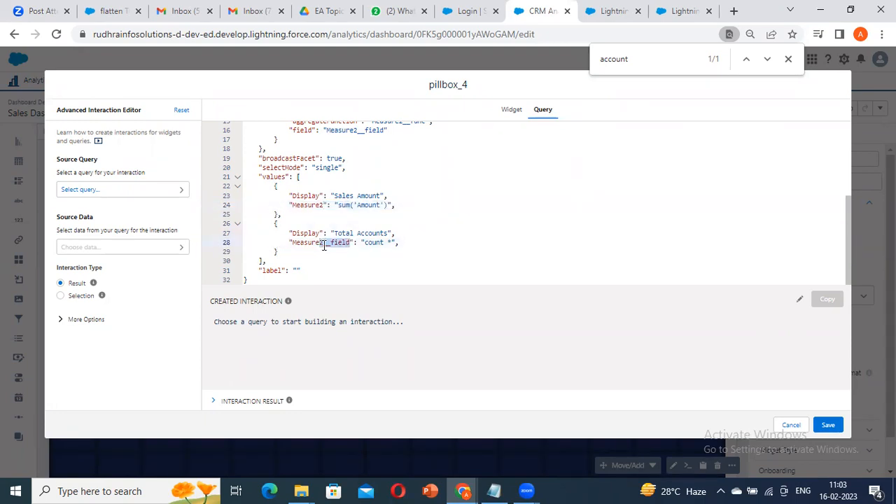
pyautogui.press('BackSpace')
pyautogui.click(430, 245)
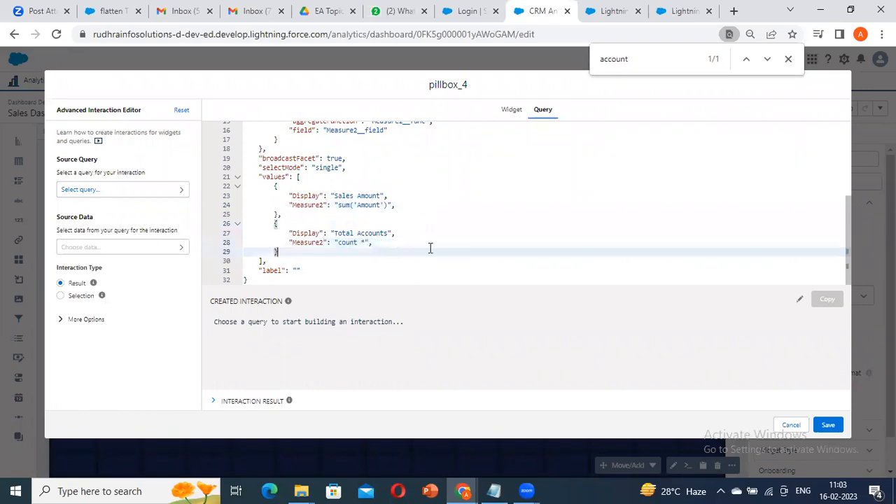
# - Remove the trailing commas after both Measure2 values and save the toggle's query JSON
pyautogui.click(829, 426)
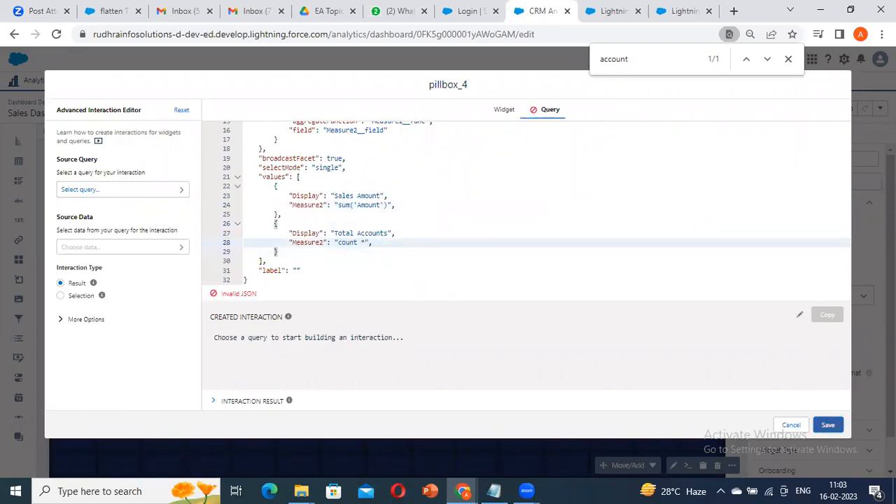
pyautogui.click(412, 244)
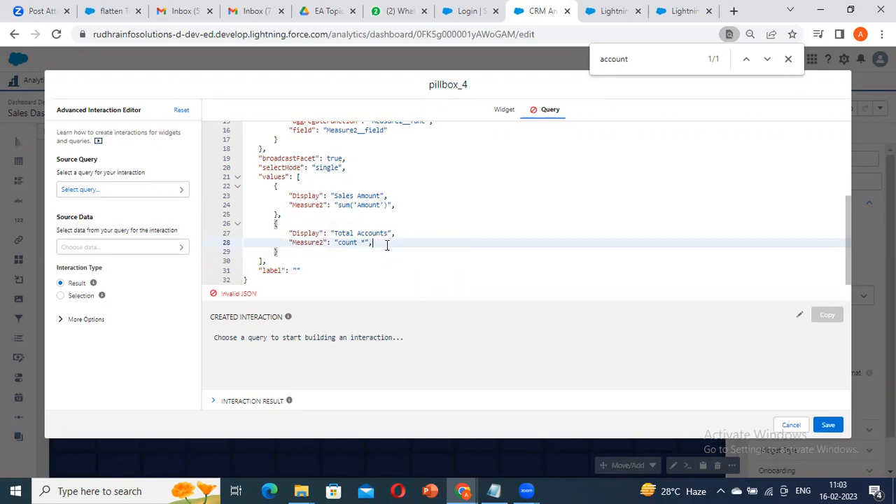
pyautogui.click(400, 204)
pyautogui.press('BackSpace')
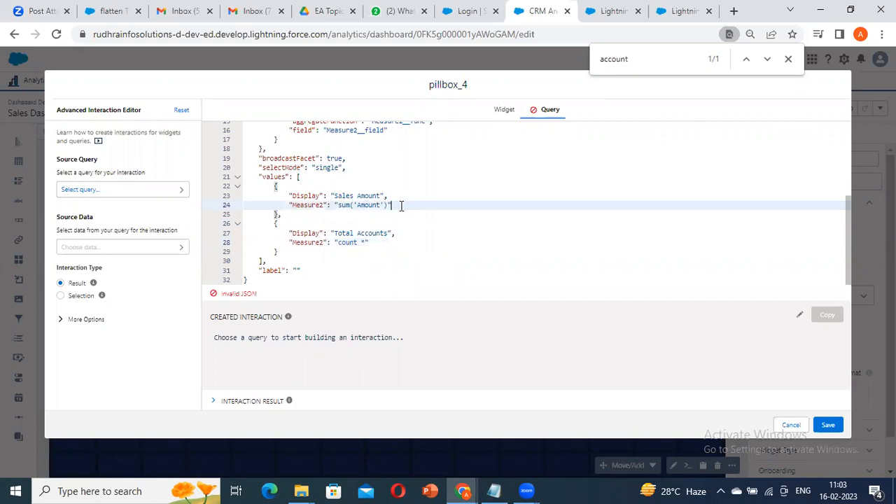
pyautogui.click(829, 425)
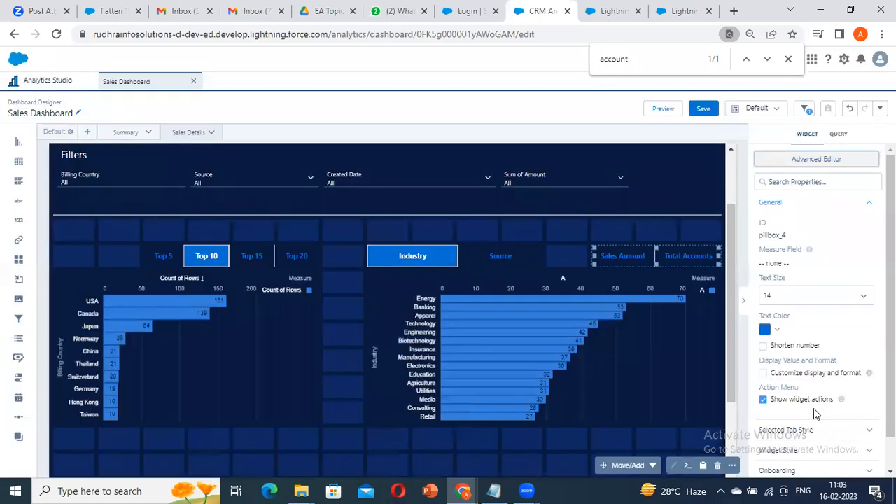
# - Open the advanced editor of the Industry bar chart and choose static_3 as the interaction's source query
pyautogui.click(591, 369)
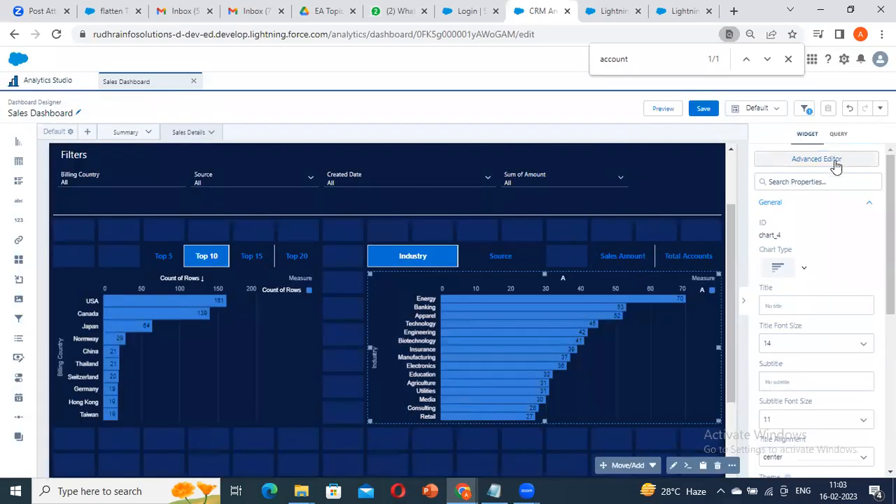
pyautogui.click(674, 248)
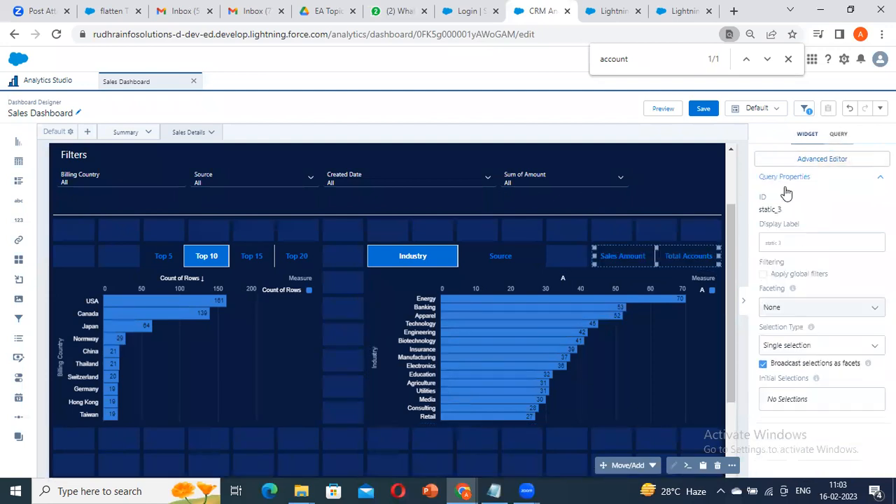
pyautogui.click(575, 342)
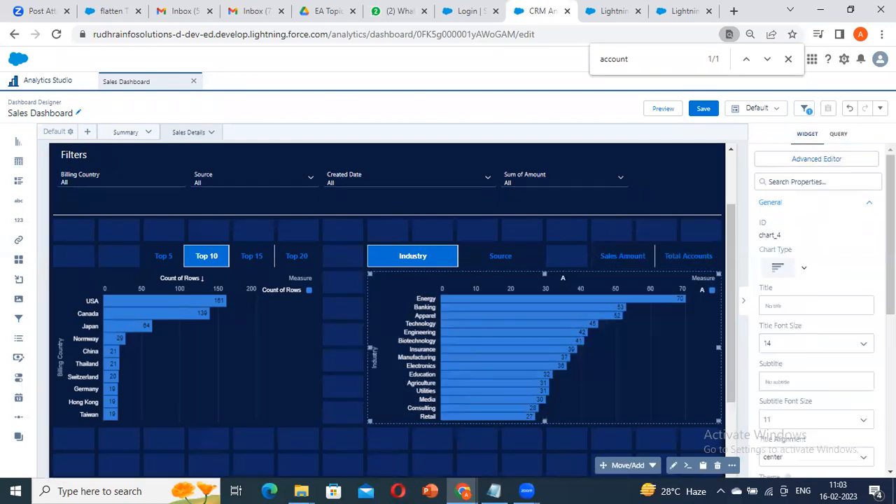
pyautogui.click(821, 160)
pyautogui.click(98, 189)
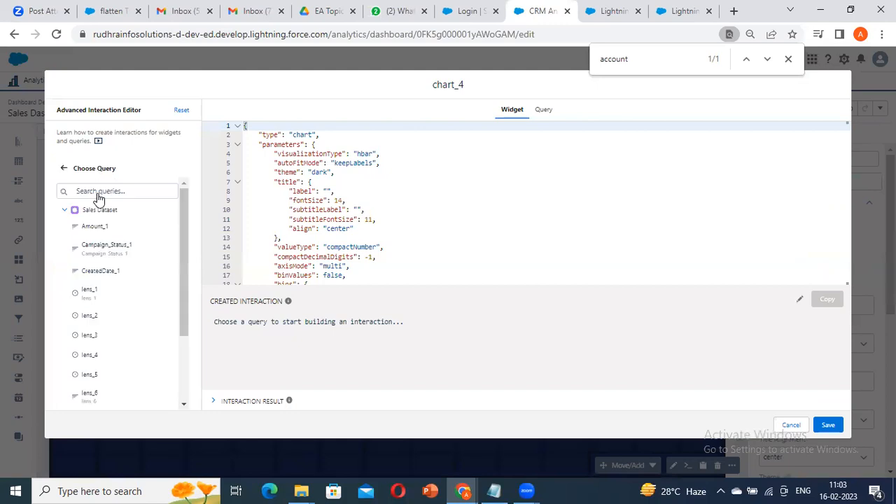
pyautogui.click(117, 195)
pyautogui.write('static_3')
pyautogui.click(100, 224)
# - Build a cell interaction from row index 0 and column Measure2 of static_3, and copy it
pyautogui.click(126, 248)
pyautogui.click(87, 253)
pyautogui.click(84, 268)
pyautogui.click(91, 284)
pyautogui.click(86, 318)
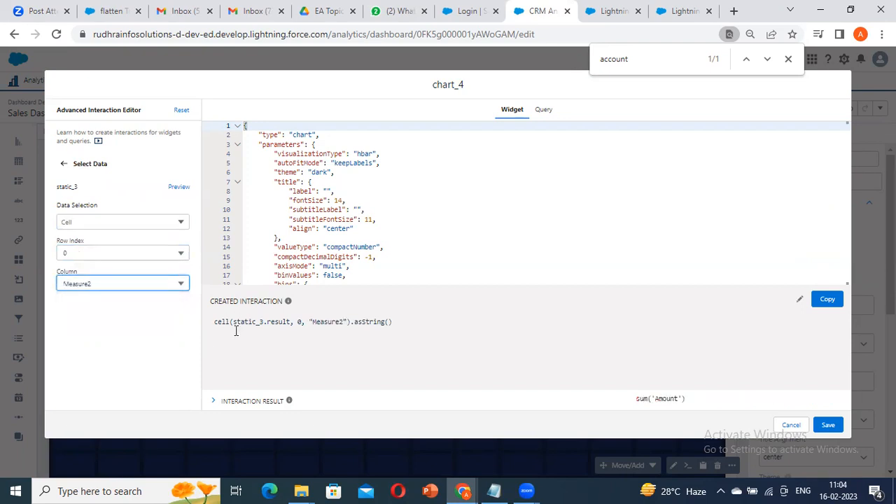
pyautogui.click(830, 302)
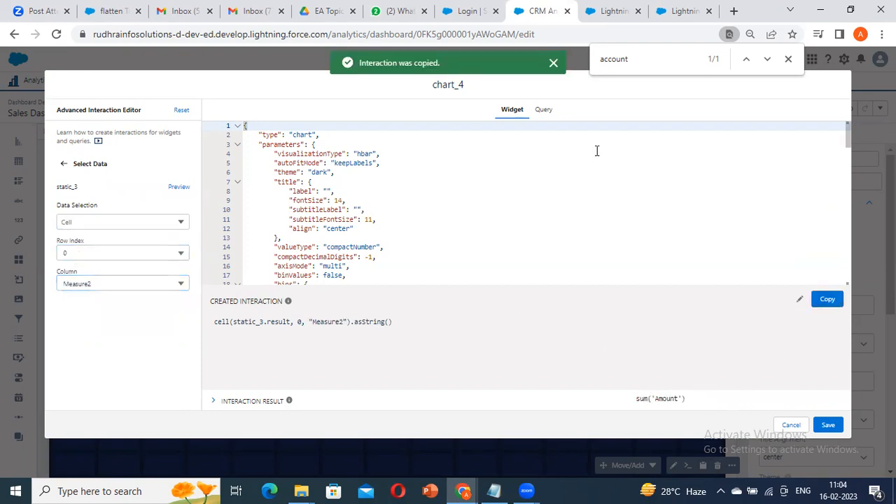
# - Replace count(q) in the bar chart's SAQL query with the copied static_3 Measure2 binding
pyautogui.click(544, 110)
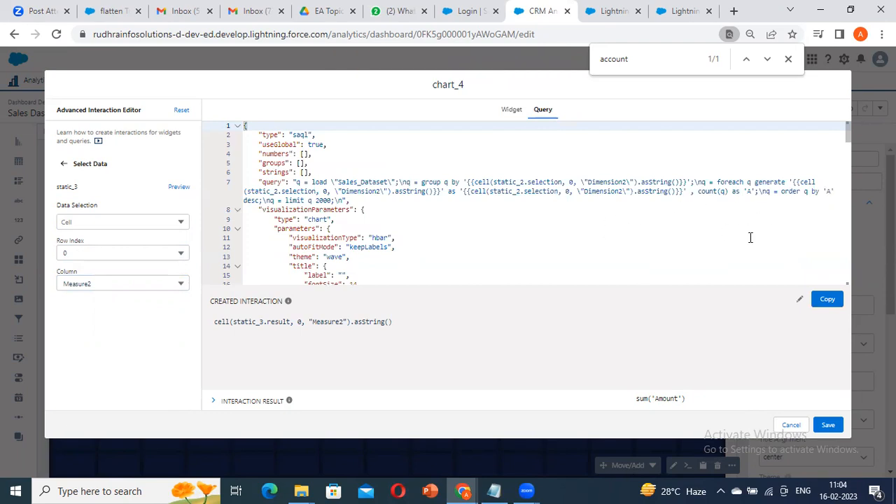
pyautogui.moveTo(729, 193); pyautogui.dragTo(696, 194)
pyautogui.click(735, 203)
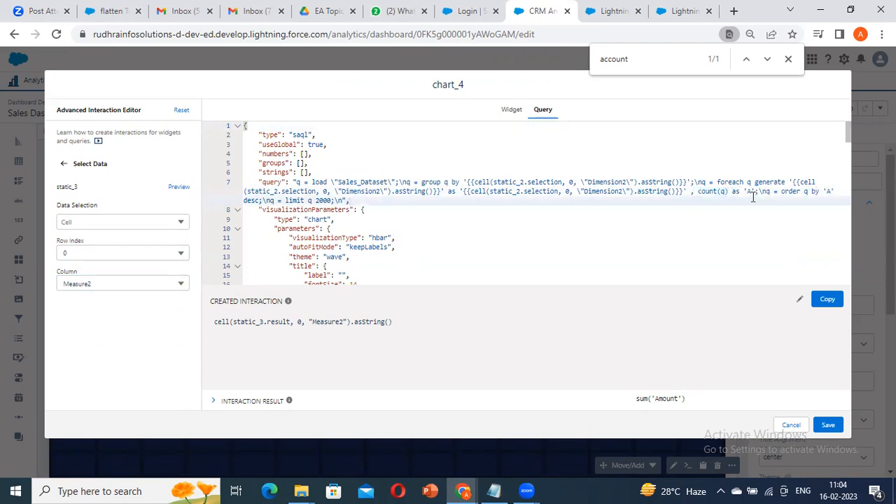
pyautogui.click(698, 193)
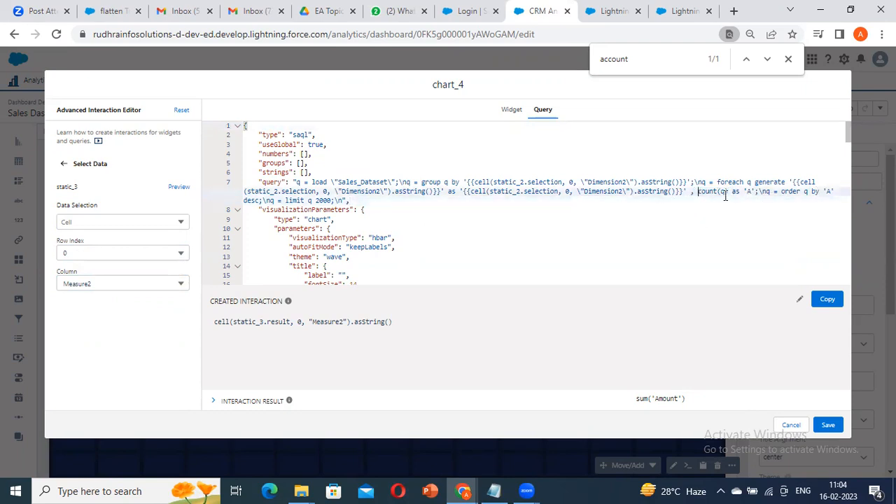
pyautogui.moveTo(729, 194); pyautogui.dragTo(699, 194)
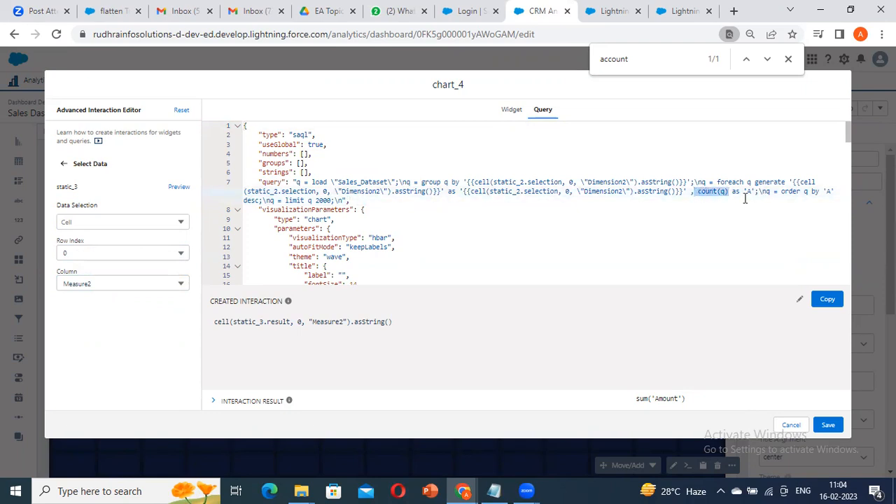
pyautogui.hotkey('ctrl', 'v')
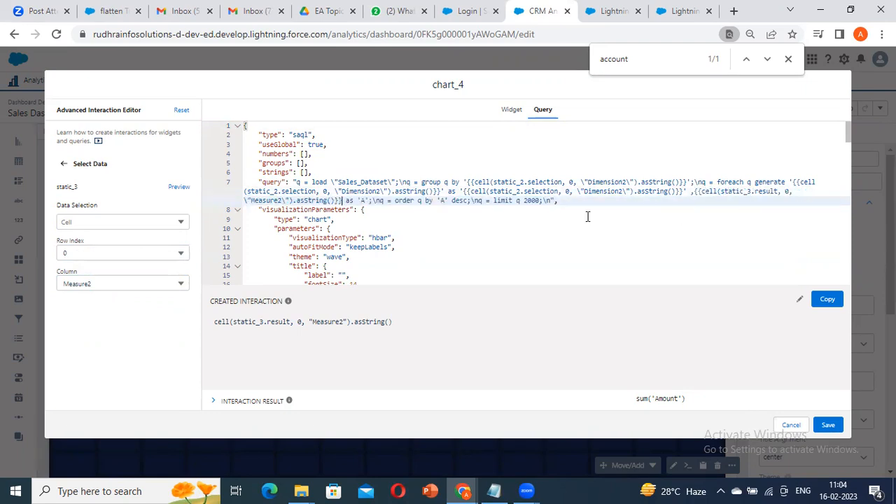
# - Wrap the static_3 Measure2 binding in single quotes and save the chart's query
pyautogui.click(694, 192)
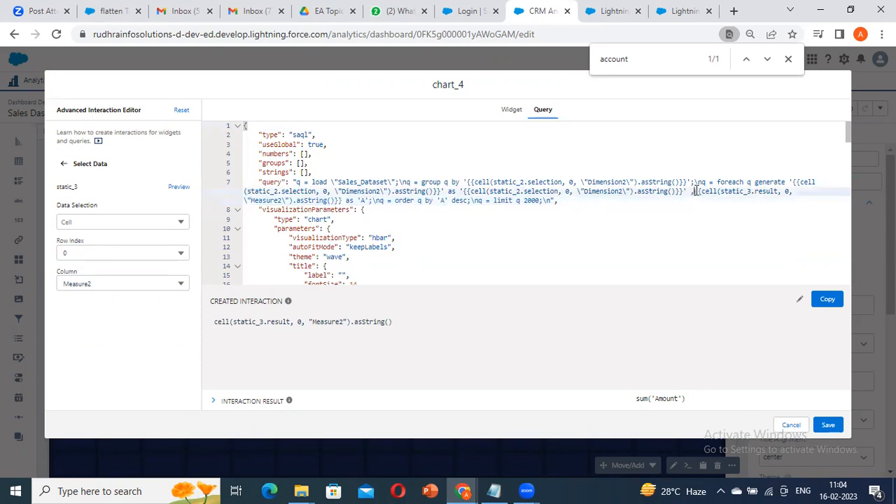
pyautogui.write("'")
pyautogui.click(340, 201)
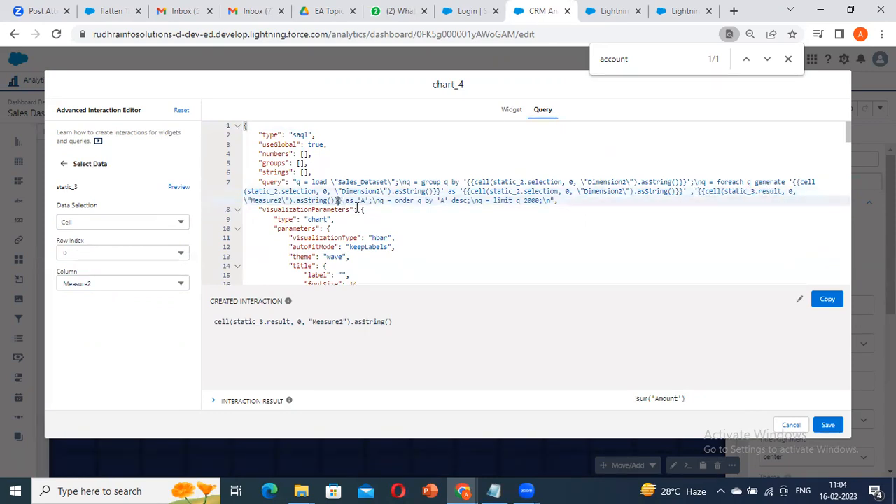
pyautogui.write("'")
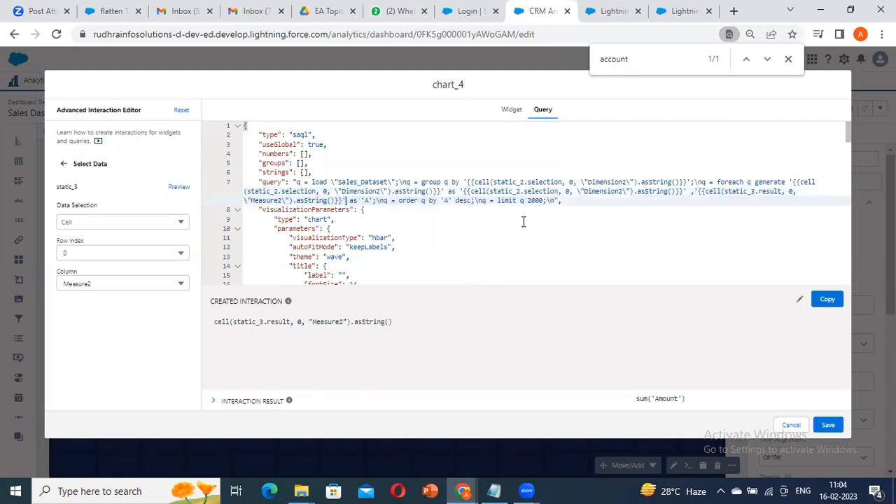
pyautogui.click(401, 209)
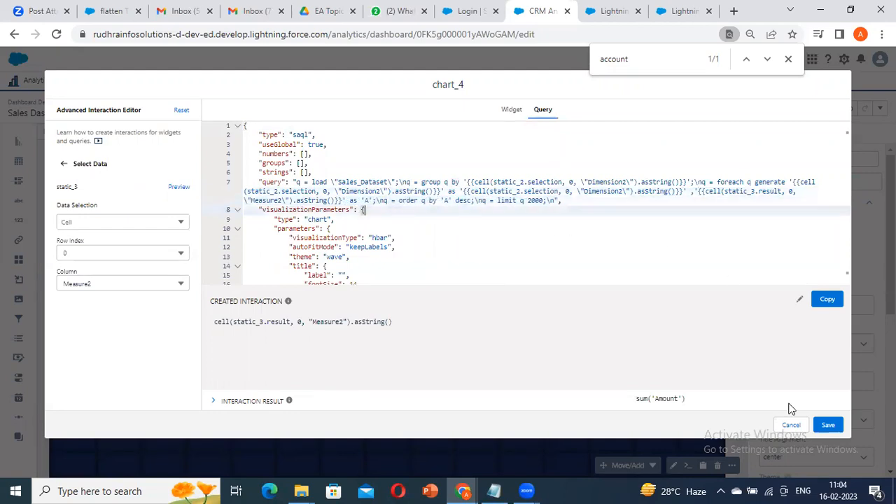
pyautogui.click(828, 425)
# - Preview the dashboard, test the Sales Amount and Total Accounts toggles, and return to editing
pyautogui.click(666, 110)
pyautogui.click(561, 312)
pyautogui.click(613, 302)
pyautogui.click(545, 311)
pyautogui.click(719, 107)
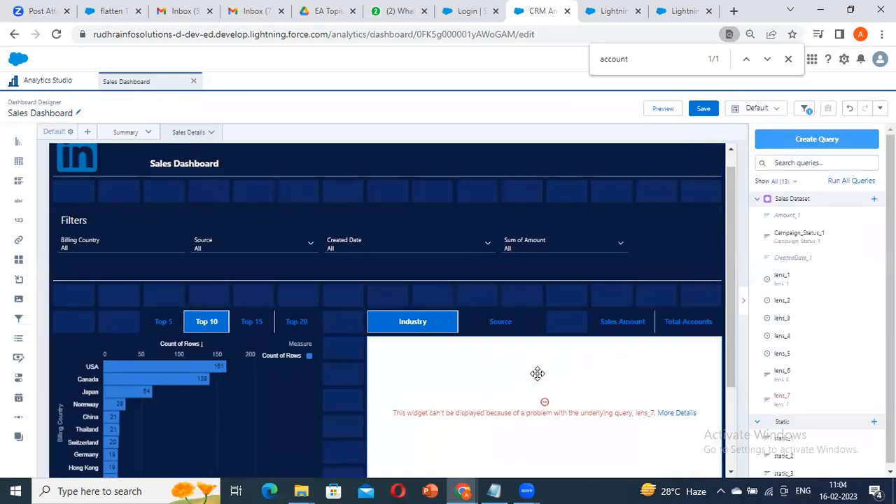
# - Read the bar chart's query error details and close them
pyautogui.scroll(-2, 657, 368)
pyautogui.click(676, 293)
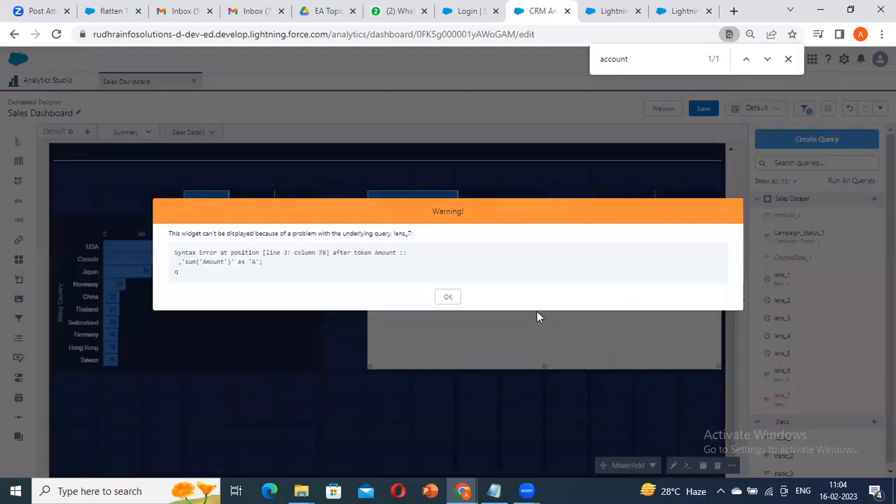
pyautogui.click(448, 298)
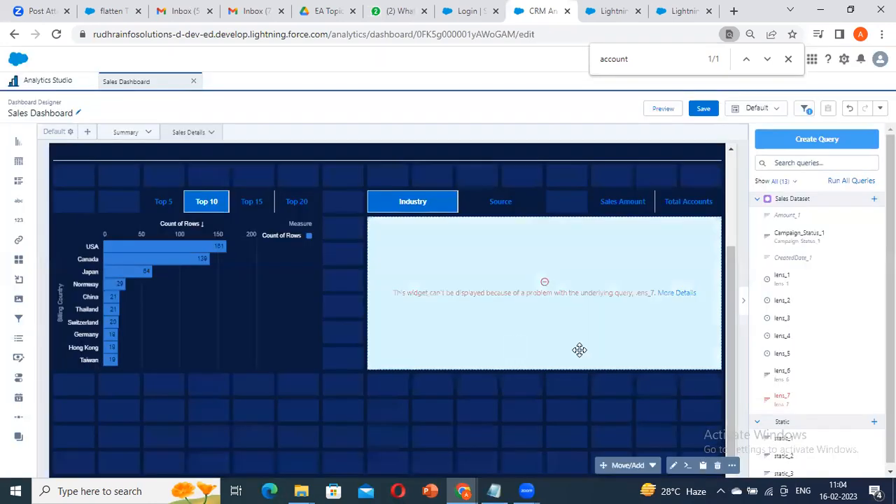
# - Remove the single quotes around the static_3 Measure2 binding in the bar chart's query and save it
pyautogui.click(687, 466)
pyautogui.click(544, 112)
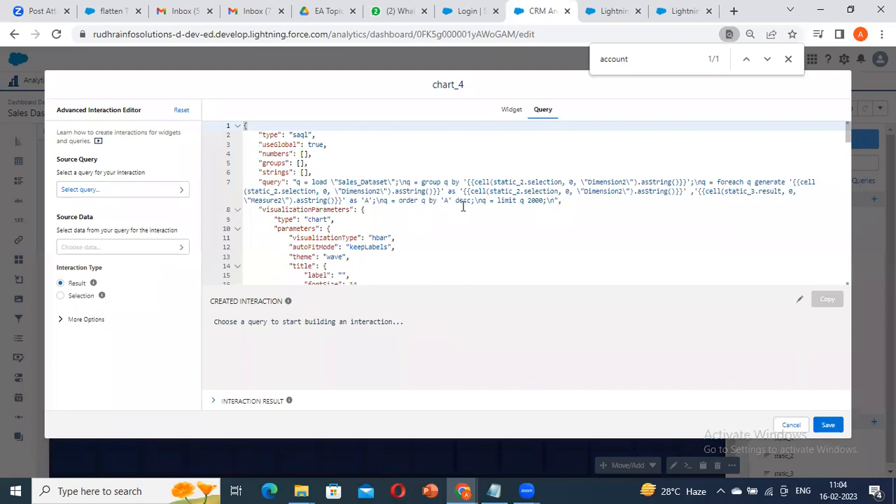
pyautogui.click(695, 192)
pyautogui.press('Delete')
pyautogui.moveTo(776, 197); pyautogui.dragTo(617, 183)
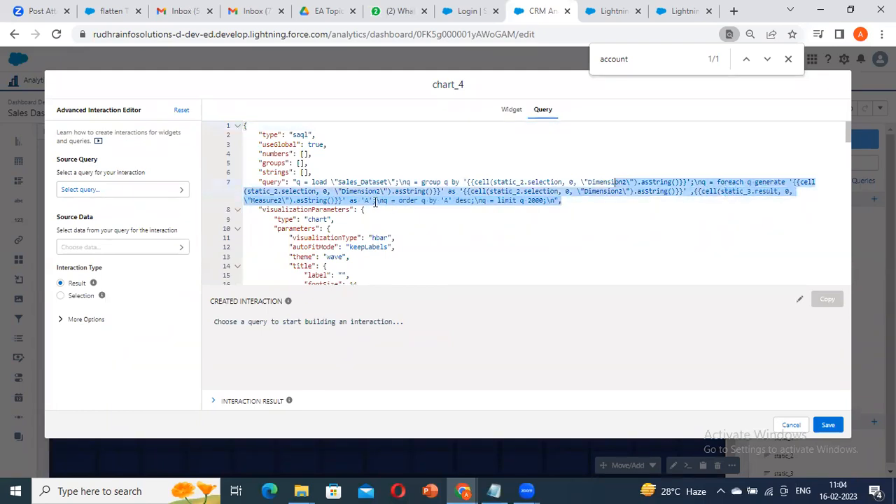
pyautogui.click(600, 242)
pyautogui.click(346, 200)
pyautogui.press('BackSpace')
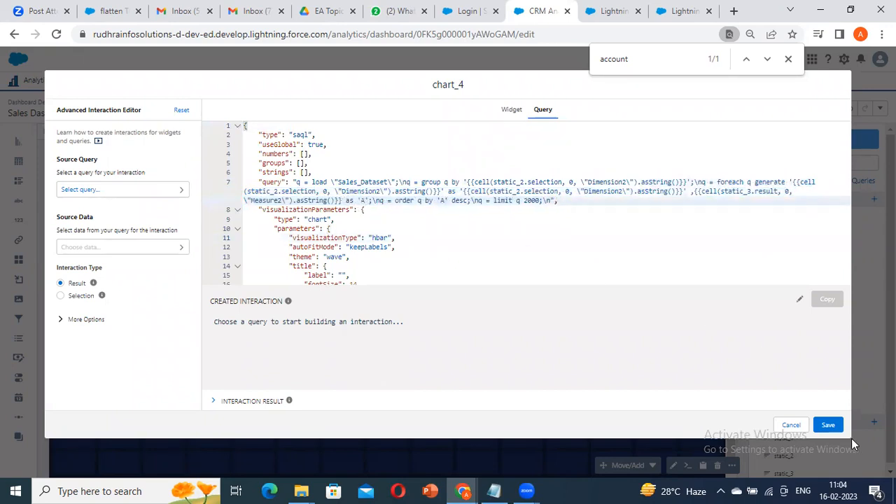
pyautogui.click(828, 425)
# - Change the Total Accounts entry's Measure2 value to "count (q)" in the measure toggle's query JSON and save it
pyautogui.click(624, 202)
pyautogui.click(816, 159)
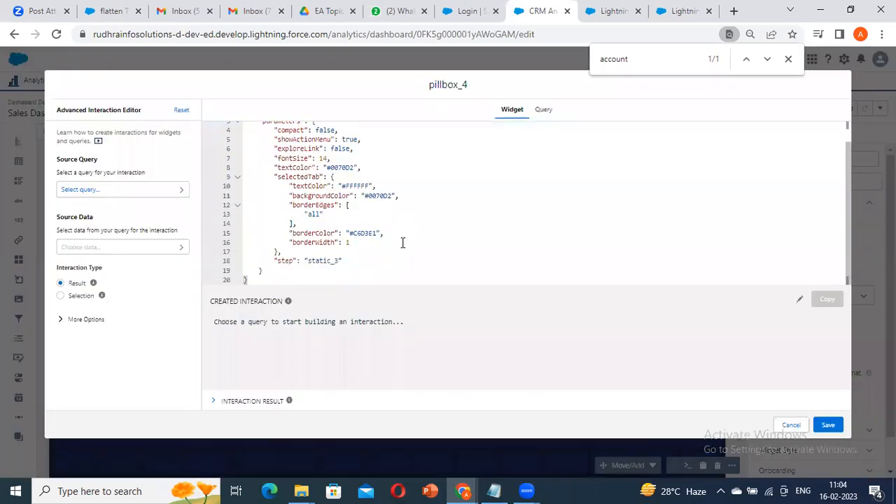
pyautogui.click(542, 110)
pyautogui.scroll(-2, 396, 266)
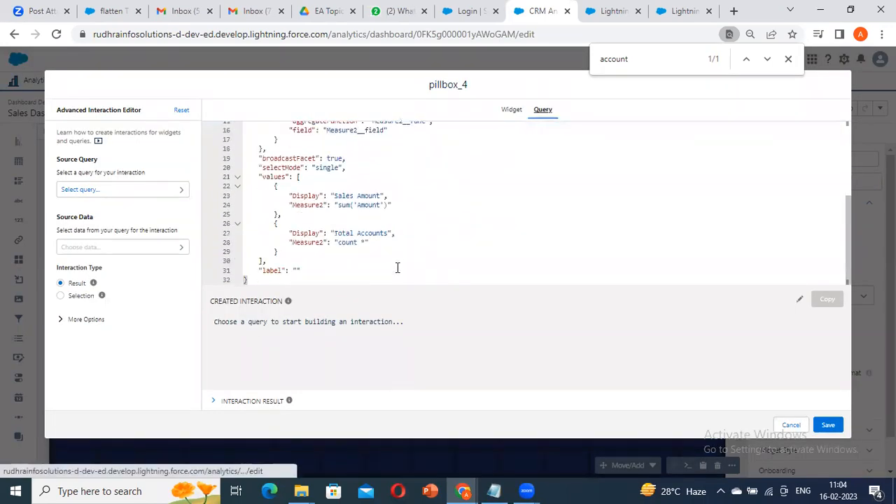
pyautogui.click(365, 242)
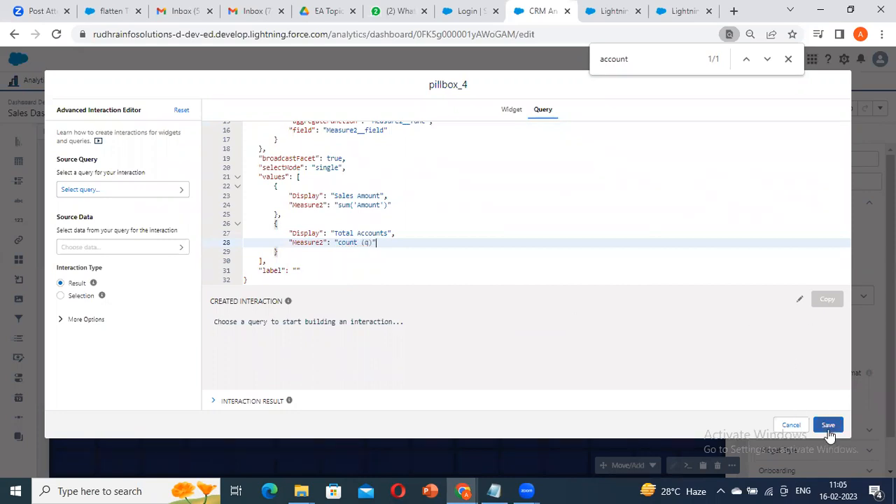
pyautogui.press('Escape')
# - Preview the dashboard and compare the bar chart under Sales Amount and Total Accounts, then reopen it for editing
pyautogui.click(574, 271)
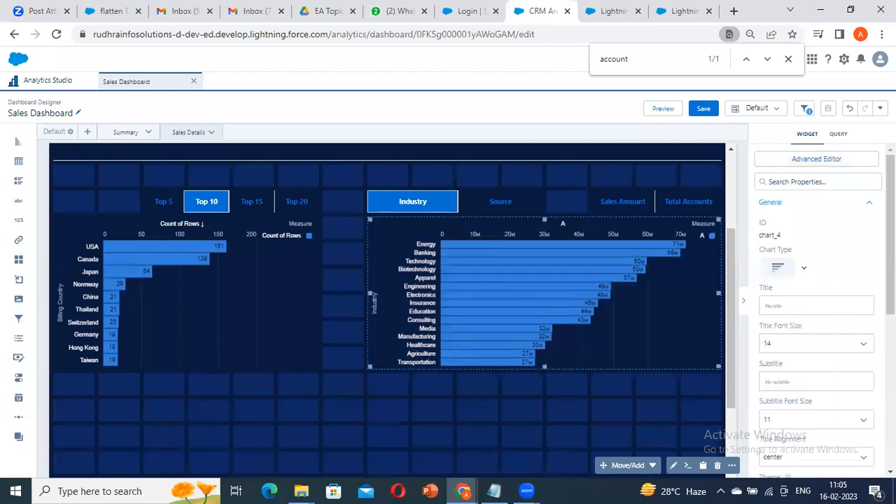
pyautogui.click(678, 112)
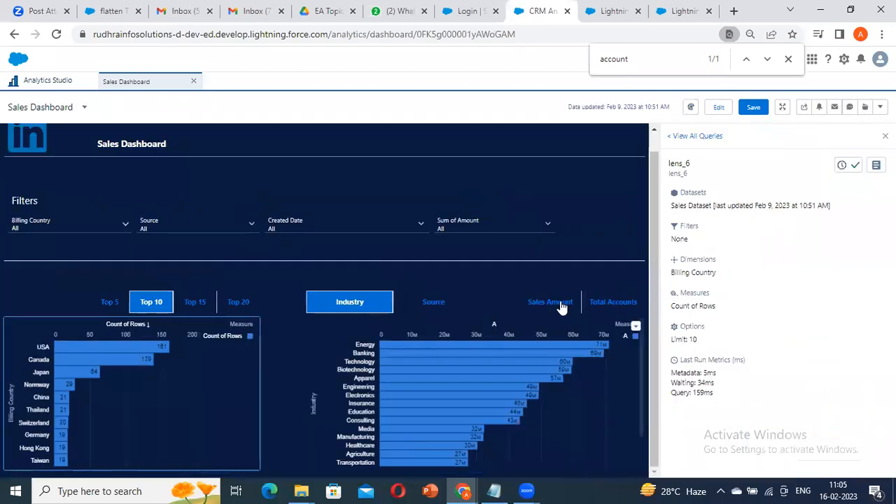
pyautogui.moveTo(564, 348)
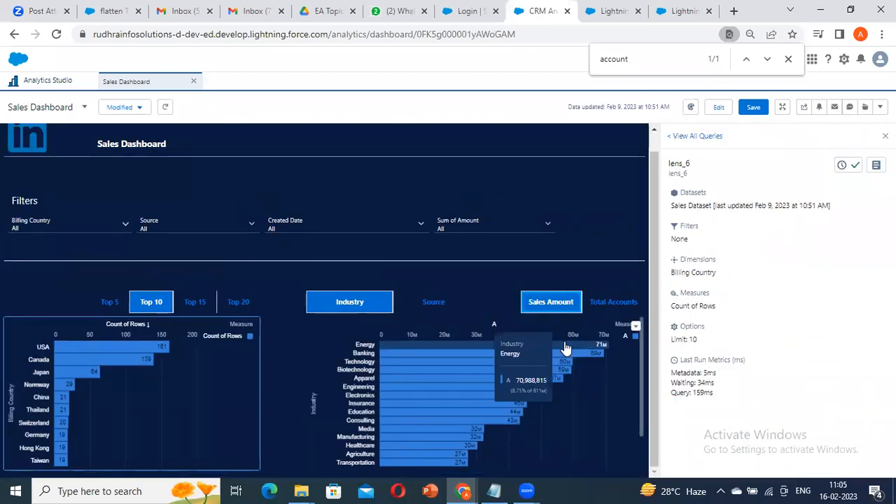
pyautogui.click(613, 302)
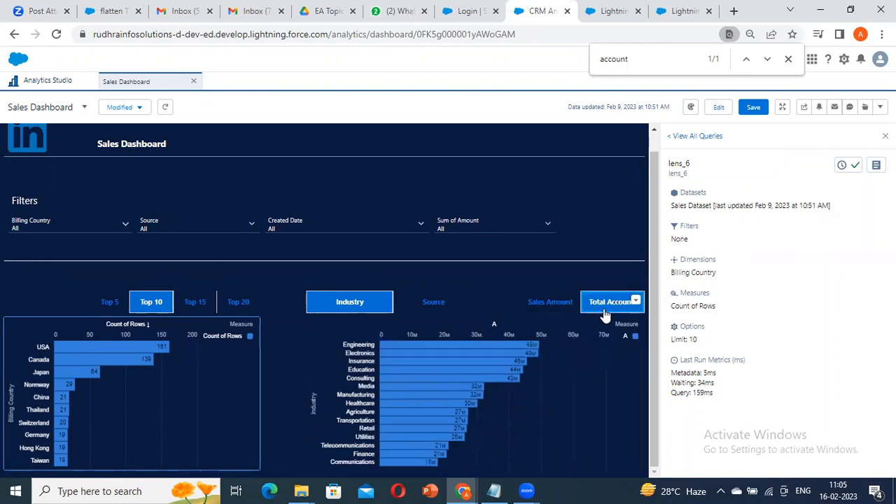
pyautogui.moveTo(490, 350)
pyautogui.click(719, 107)
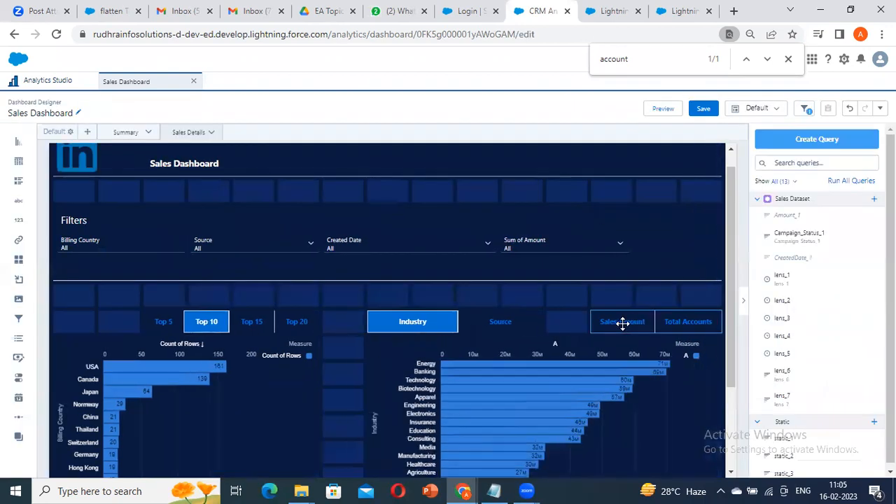
# - Preview the dashboard again and examine the bar chart's final query, bindings trace and results
pyautogui.click(624, 322)
pyautogui.scroll(-2, 583, 401)
pyautogui.click(678, 223)
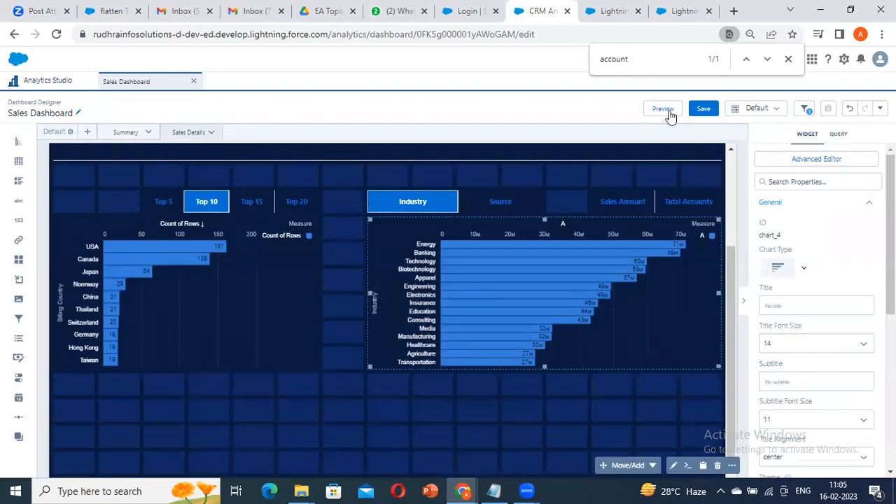
pyautogui.click(663, 107)
pyautogui.click(636, 326)
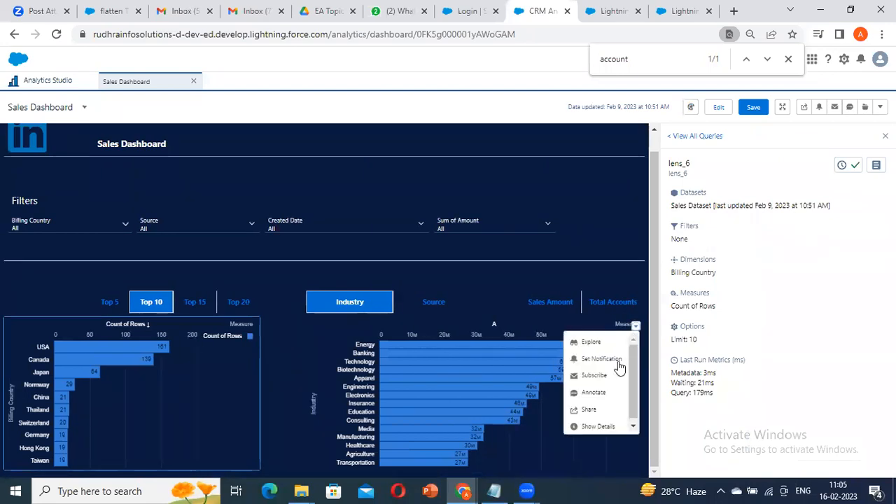
pyautogui.click(599, 426)
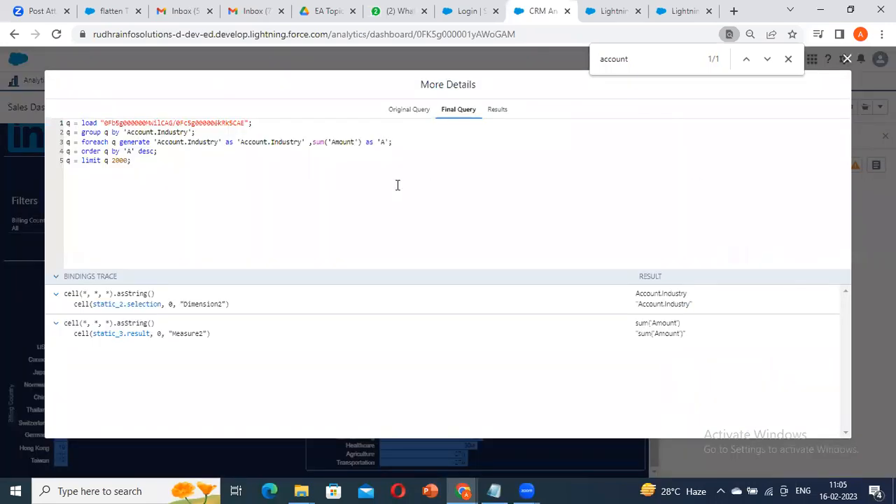
pyautogui.click(495, 112)
pyautogui.click(463, 116)
pyautogui.press('Escape')
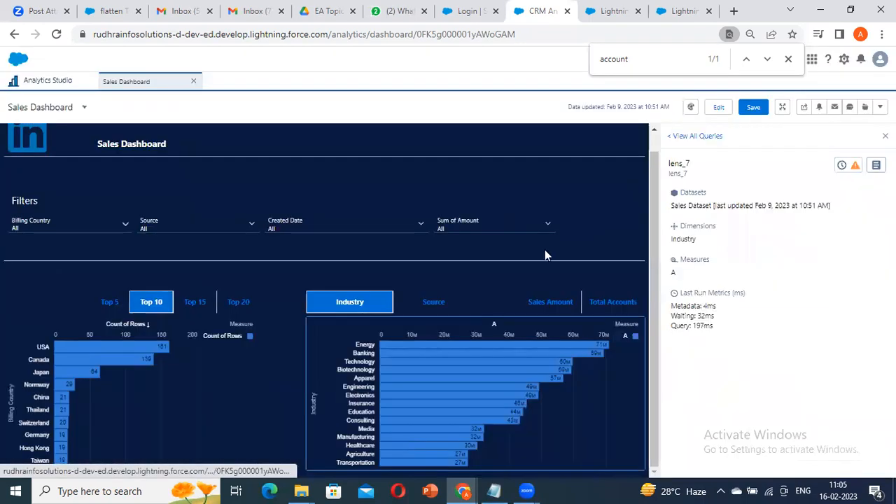
# - Switch the preview's measure toggle to Total Accounts, check the bar chart's available actions, and return to editing
pyautogui.click(607, 306)
pyautogui.click(636, 325)
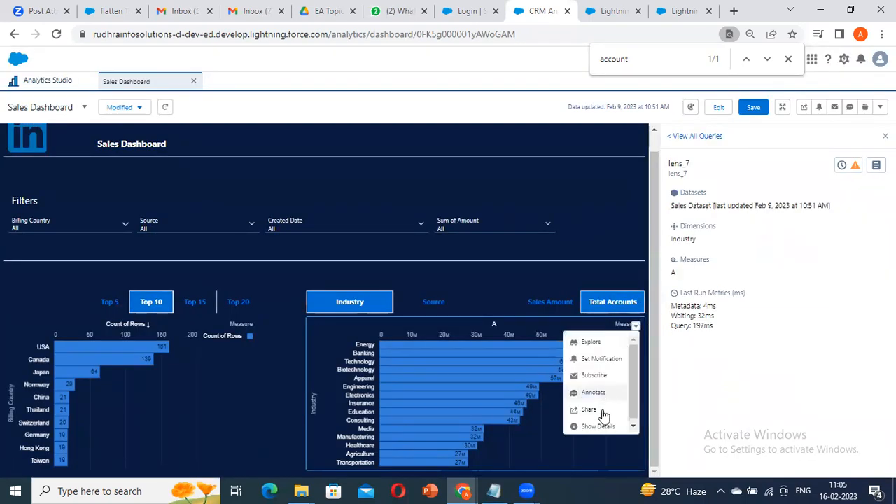
pyautogui.click(719, 109)
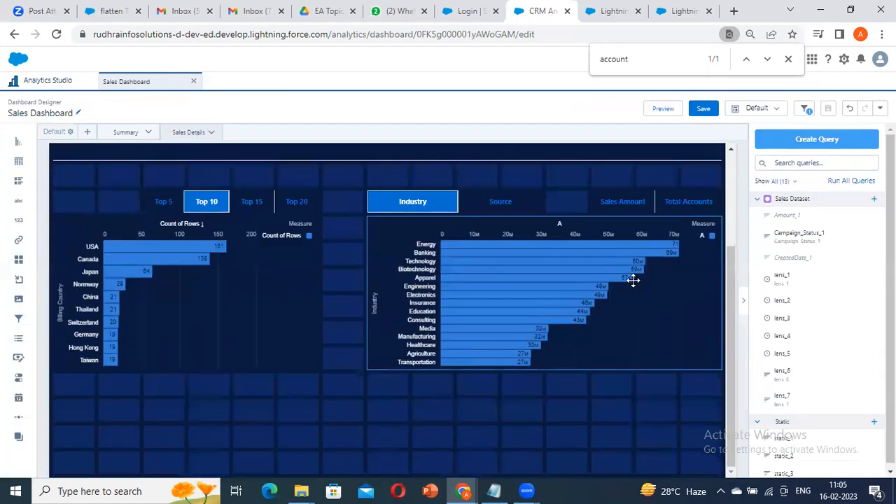
# - In the Industry/Source bar chart's query JSON, change the static_3 Measure2 binding from result to selection and save it
pyautogui.click(708, 261)
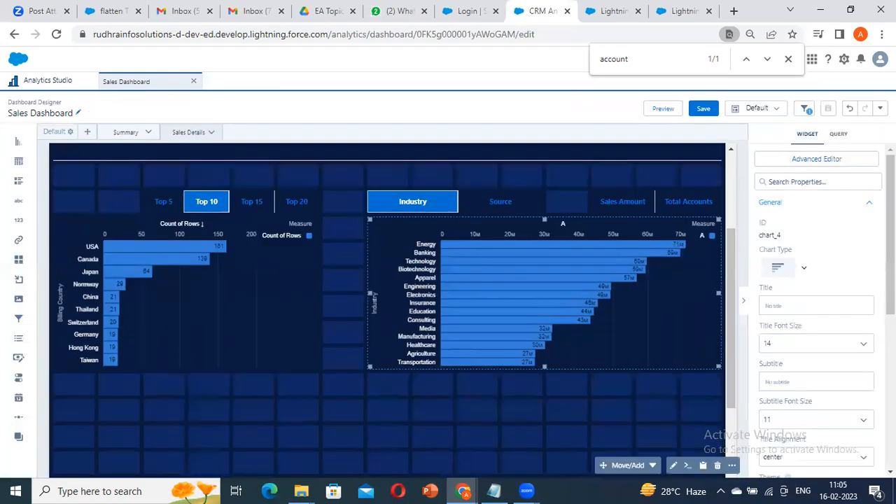
pyautogui.click(833, 161)
pyautogui.click(543, 110)
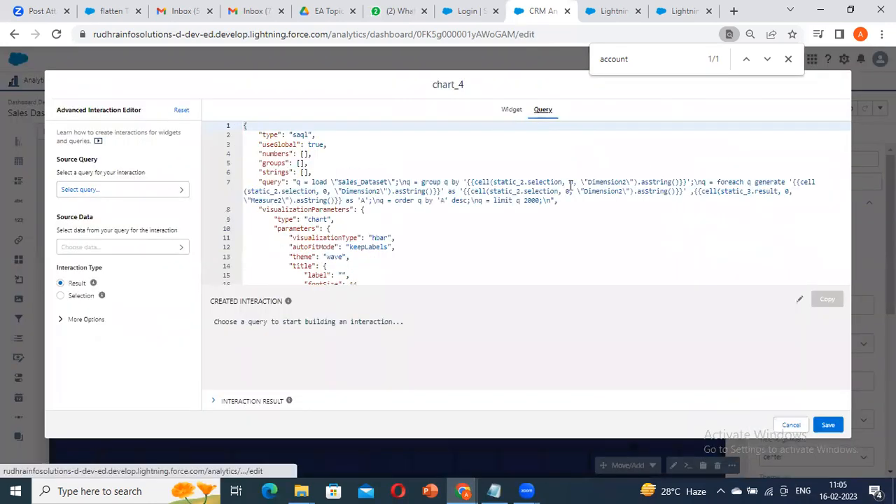
pyautogui.doubleClick(547, 190)
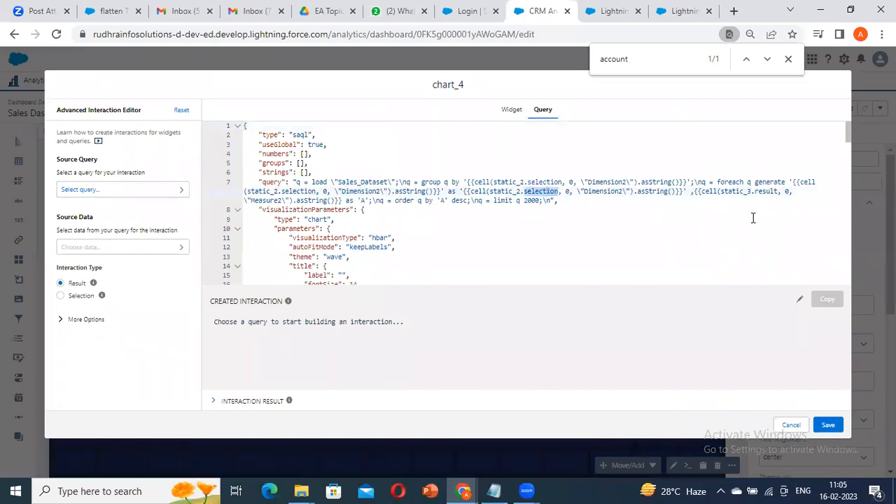
pyautogui.doubleClick(771, 191)
pyautogui.click(839, 428)
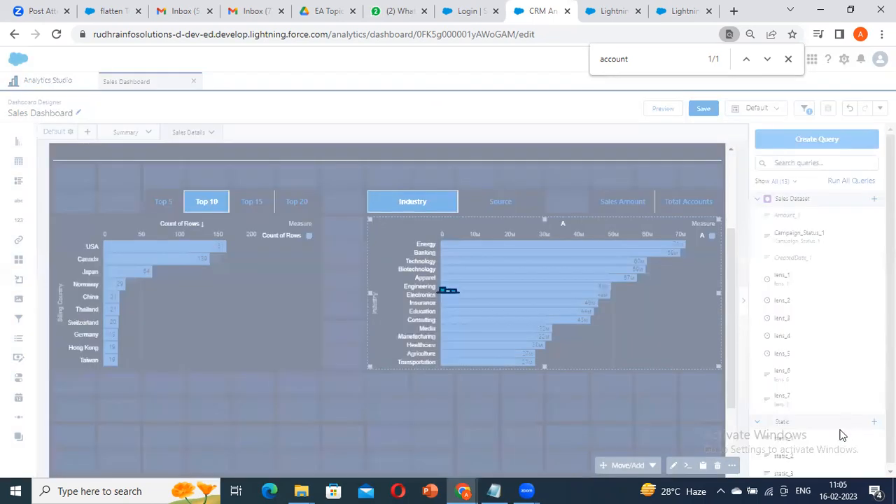
# - Preview the dashboard, compare the bar chart under Sales Amount and Total Accounts, and return to editing
pyautogui.click(663, 109)
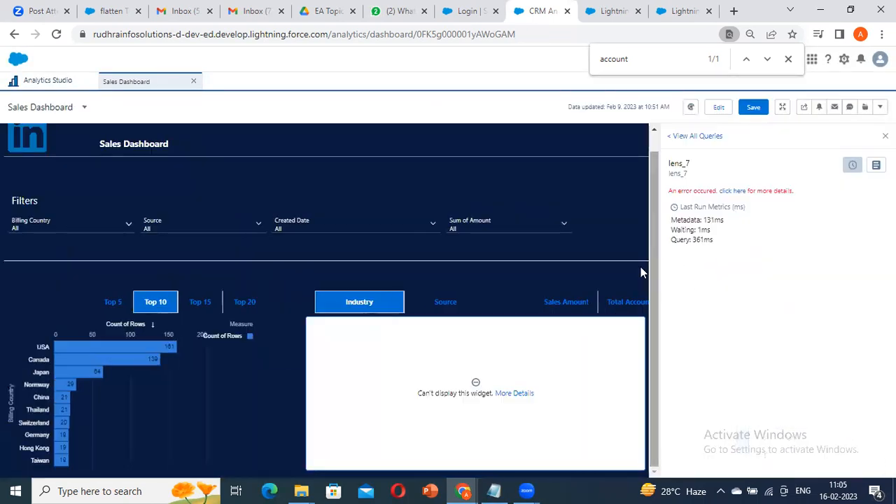
pyautogui.click(566, 302)
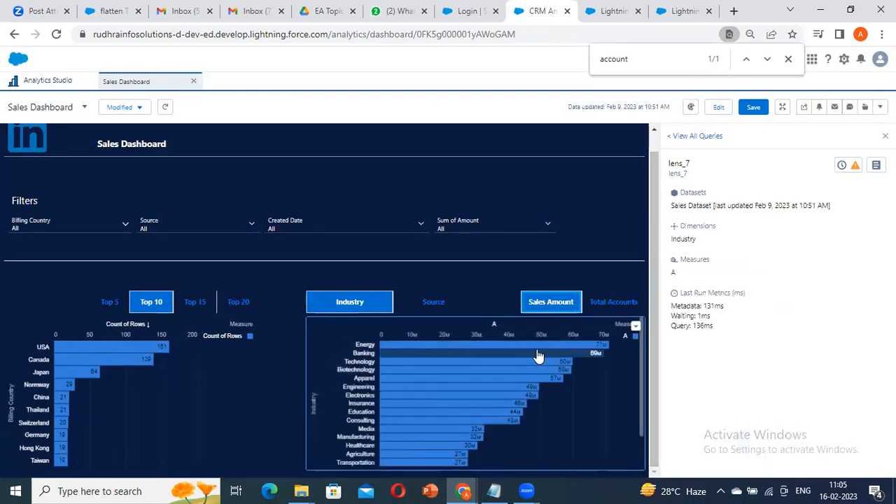
pyautogui.click(597, 301)
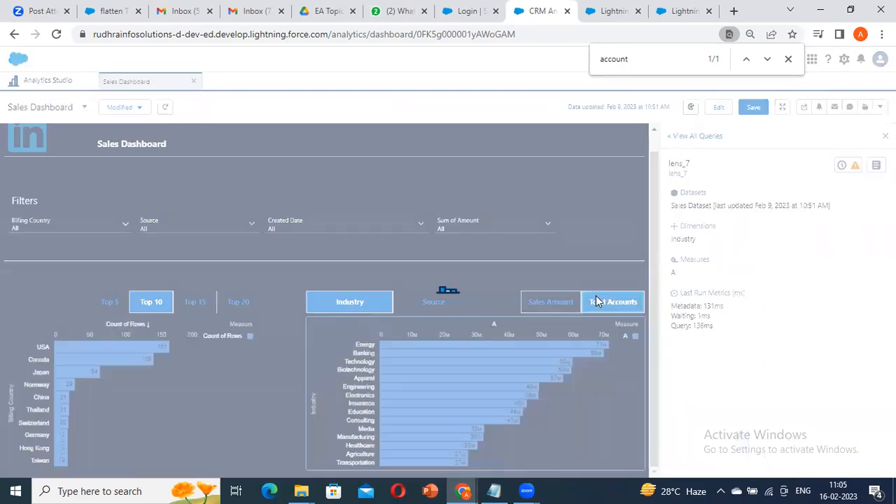
pyautogui.moveTo(512, 352)
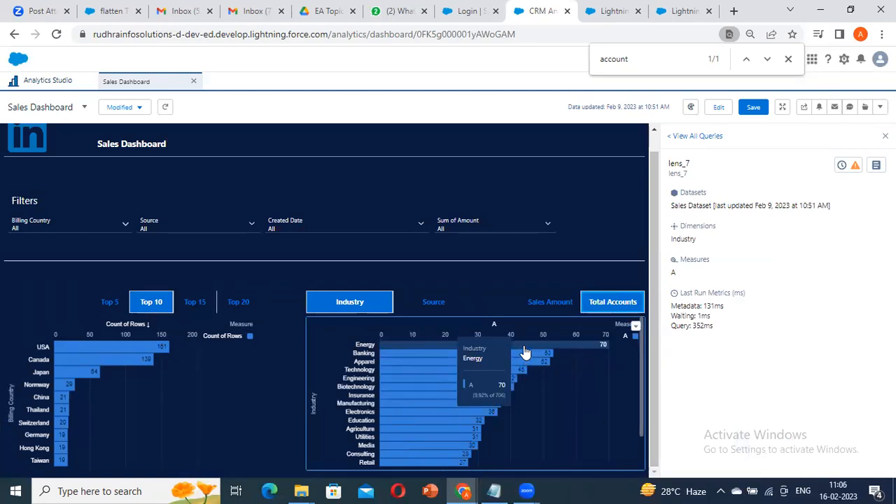
pyautogui.click(559, 303)
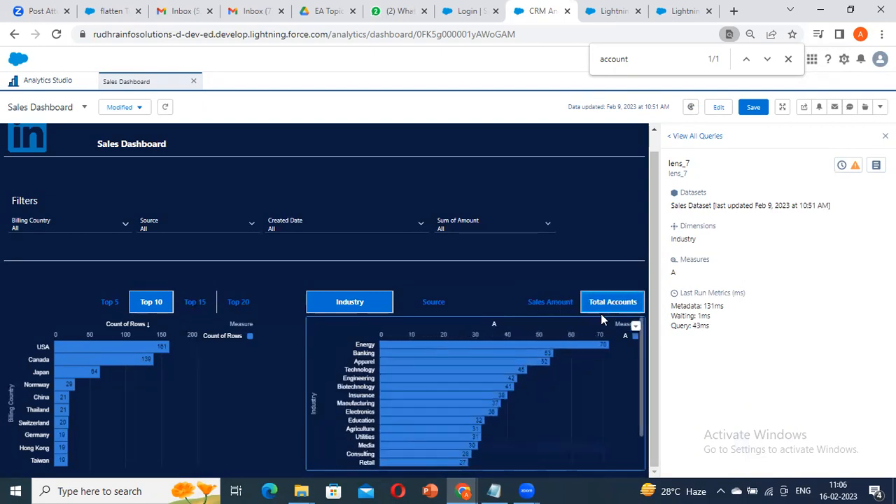
pyautogui.click(543, 306)
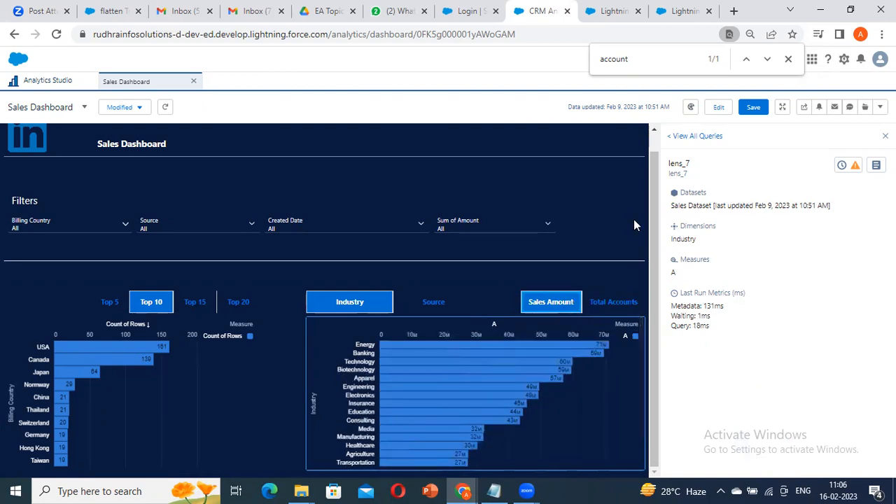
pyautogui.click(719, 106)
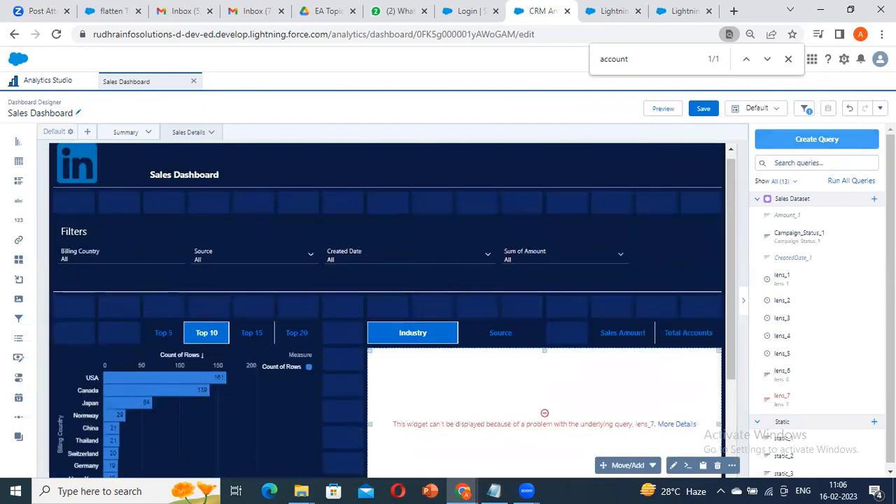
# - Set Sales Amount as the measure toggle's initial selection for the dashboard
pyautogui.click(880, 108)
pyautogui.click(844, 159)
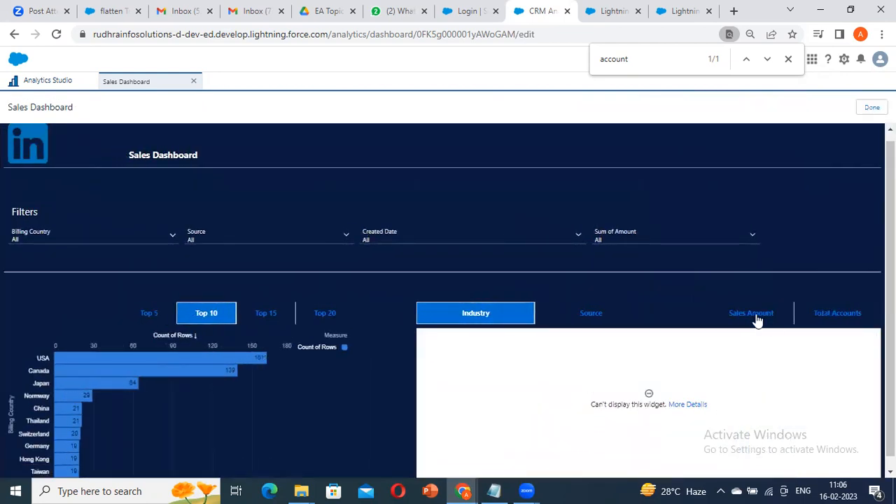
pyautogui.click(754, 316)
pyautogui.click(871, 108)
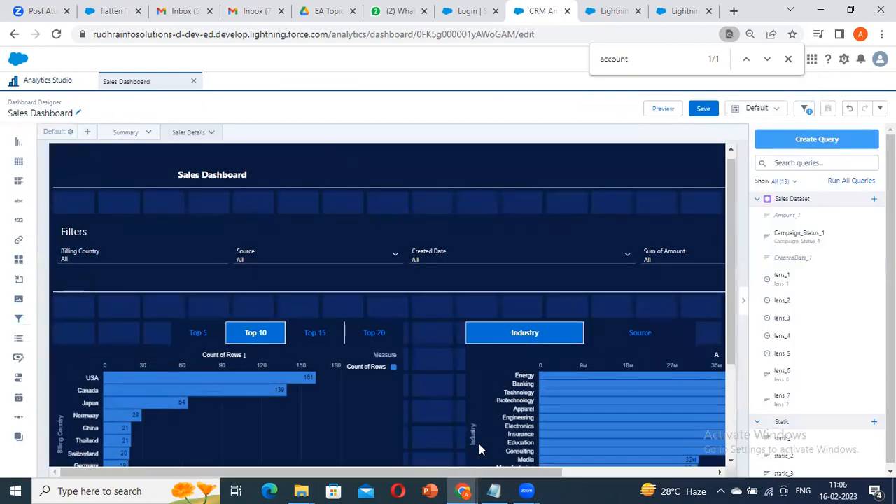
# - Open the Industry/Source bar chart's query in the Advanced Editor and choose static_3 as the interaction's source query with Cell data
pyautogui.click(607, 402)
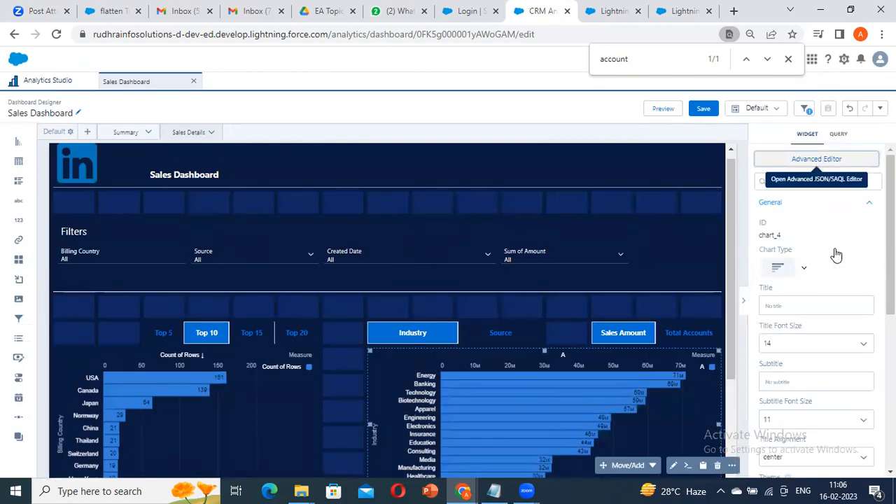
pyautogui.click(819, 163)
pyautogui.click(543, 109)
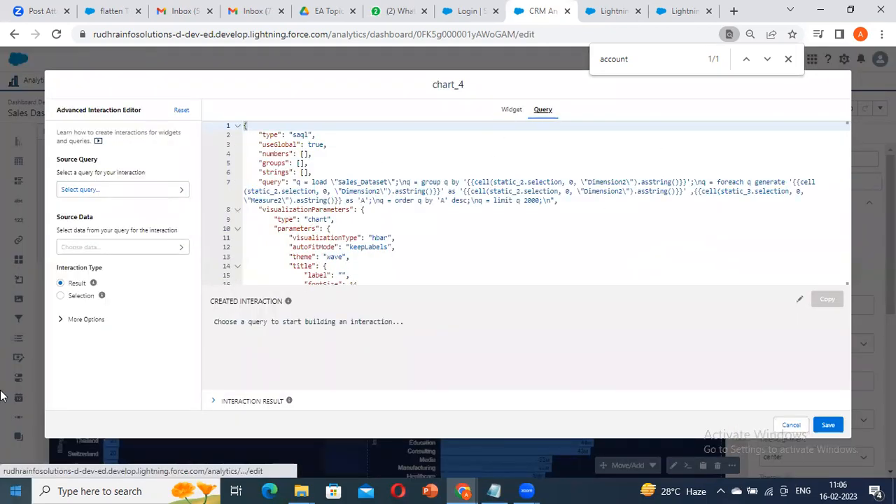
pyautogui.click(805, 197)
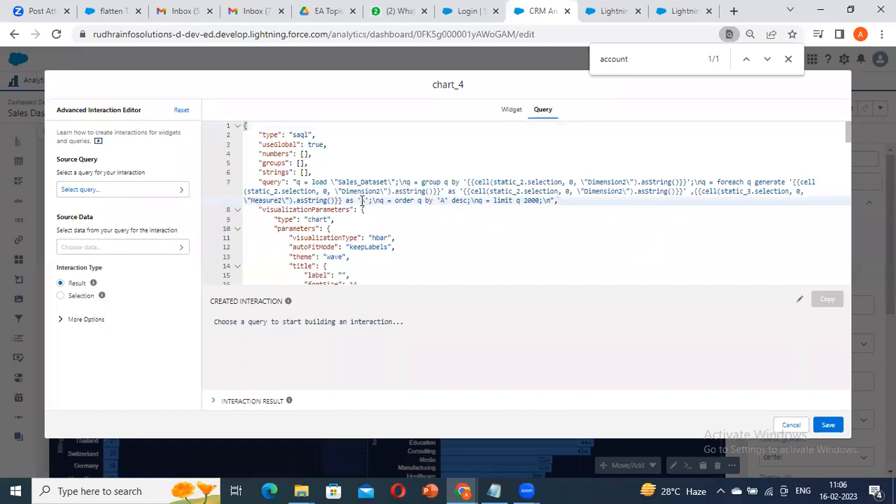
pyautogui.doubleClick(748, 190)
pyautogui.click(126, 190)
pyautogui.write('static_3')
pyautogui.click(100, 229)
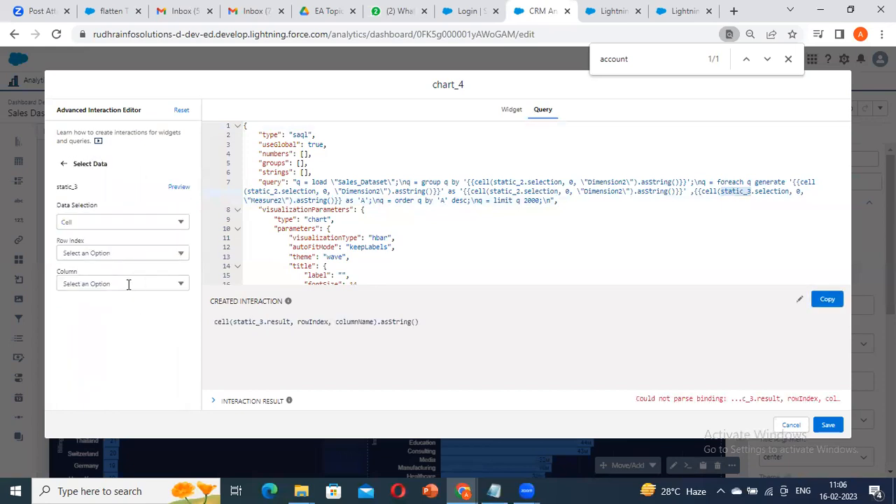
# - Build the static_3 interaction with row index 0, column Display and interaction type Selection, and copy it
pyautogui.click(84, 253)
pyautogui.click(84, 270)
pyautogui.click(83, 284)
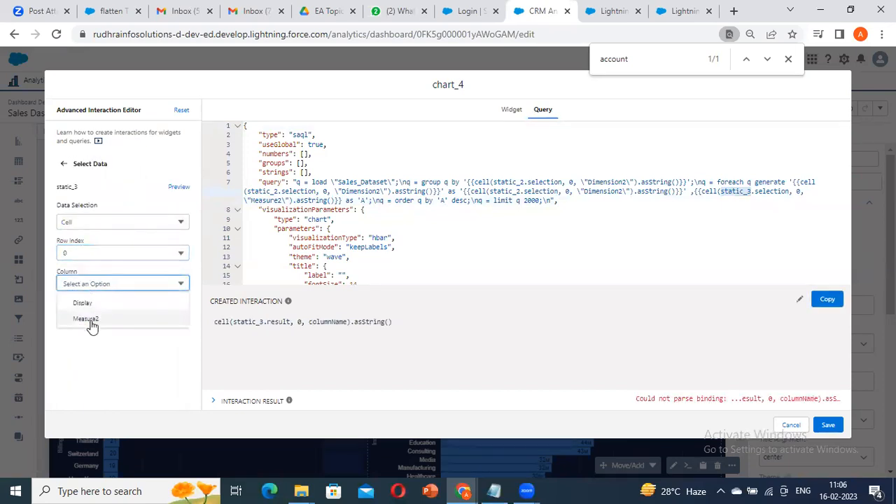
pyautogui.click(84, 303)
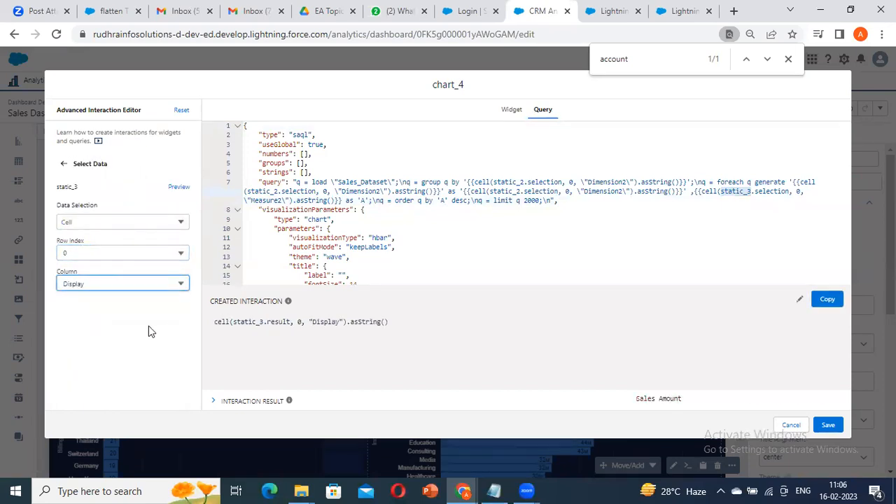
pyautogui.click(63, 166)
pyautogui.click(61, 296)
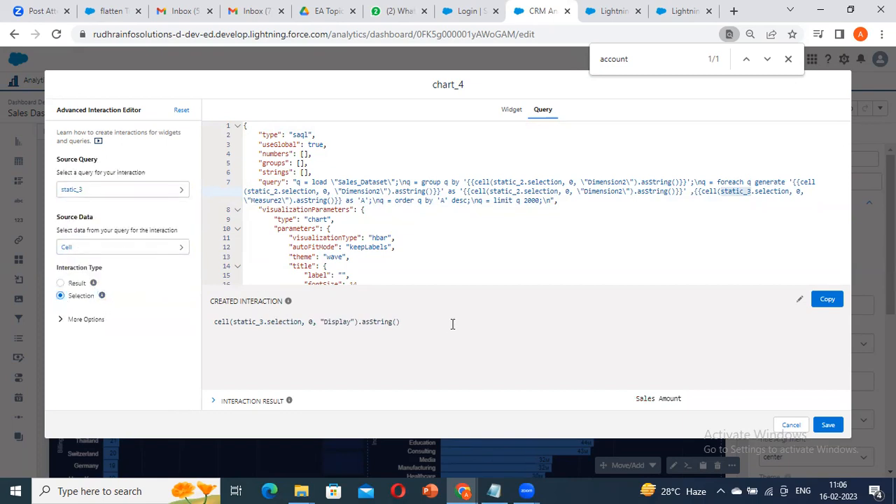
pyautogui.click(826, 299)
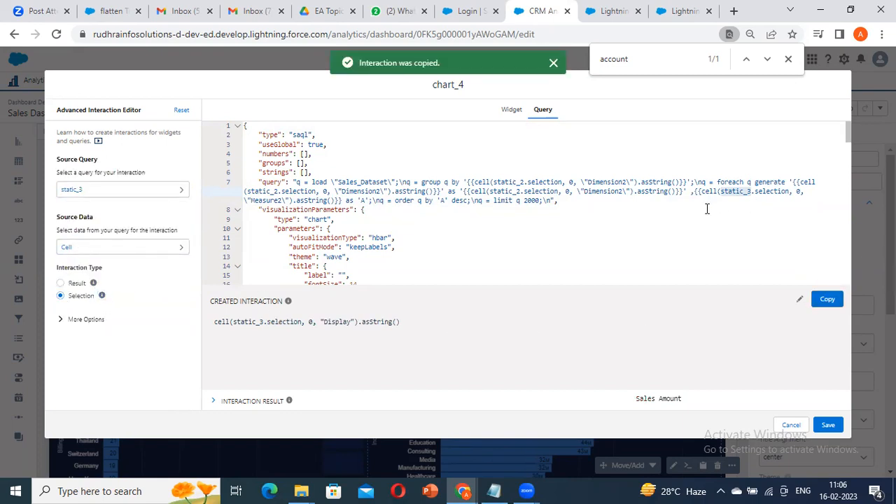
# - Replace the 'A' alias and the 'A' sort field in the chart query with the copied static_3 Display binding, and save
pyautogui.doubleClick(364, 200)
pyautogui.hotkey('ctrl', 'v')
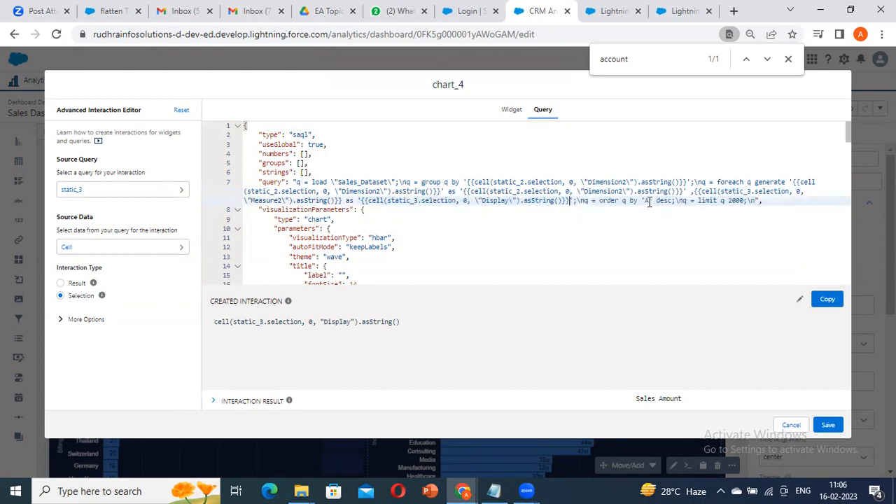
pyautogui.hotkey('ctrl', 'v')
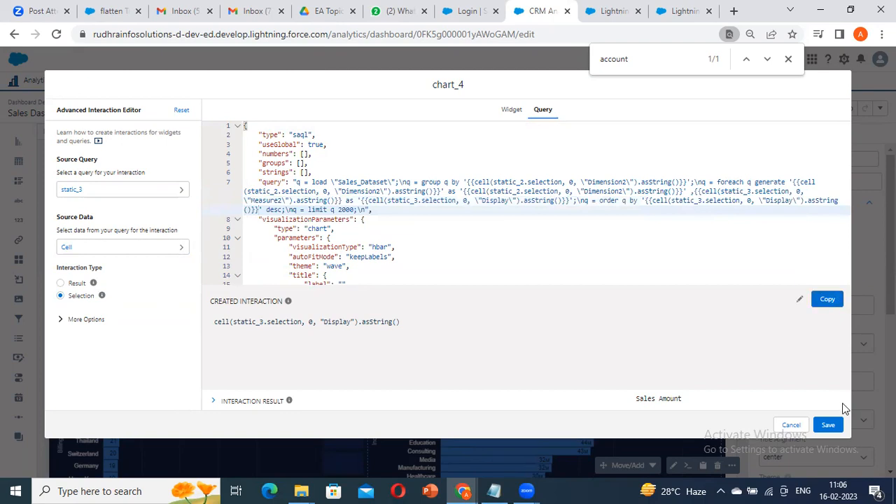
pyautogui.click(829, 426)
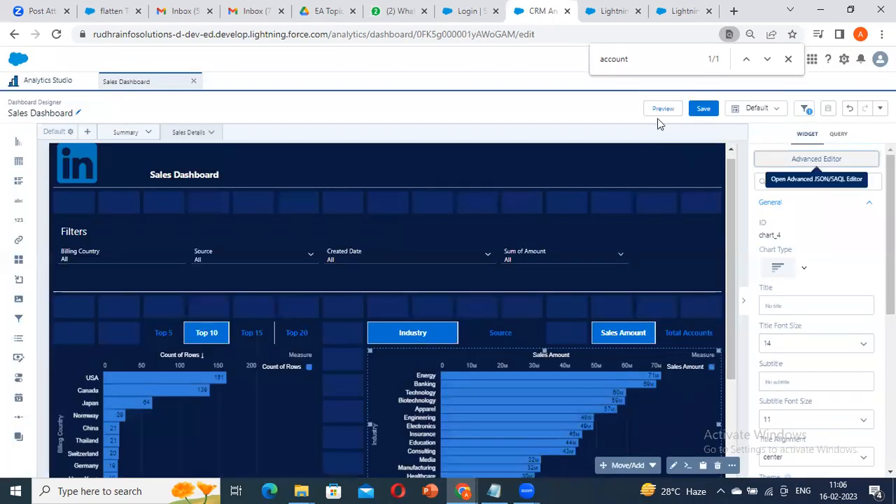
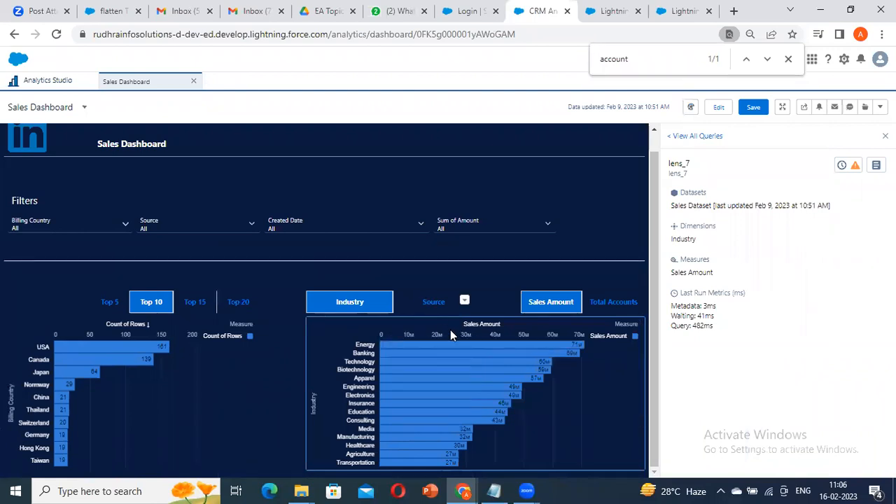
# - Preview the bar chart's measure labels across Industry, Source, Sales Amount and Total Accounts, and return to editing
pyautogui.click(612, 302)
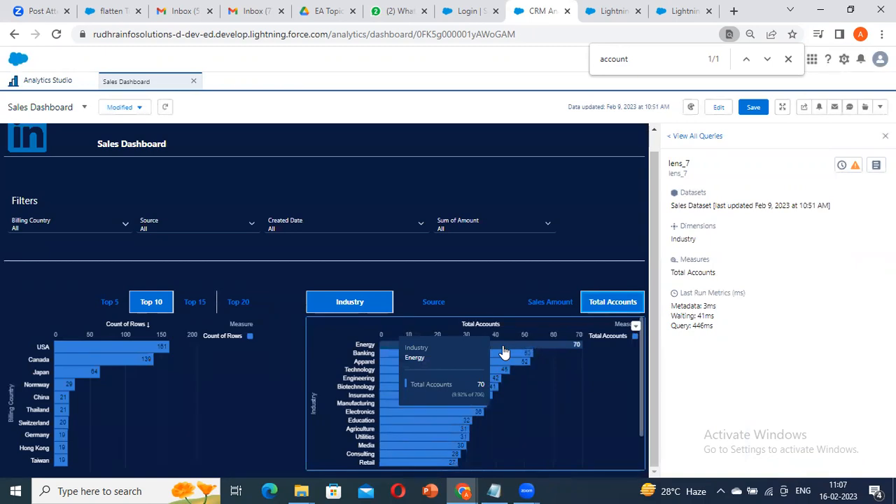
pyautogui.click(441, 303)
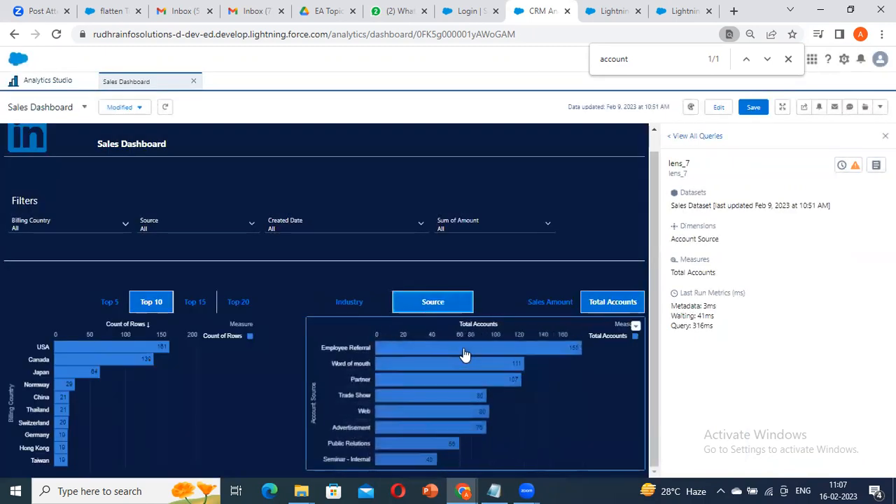
pyautogui.click(550, 302)
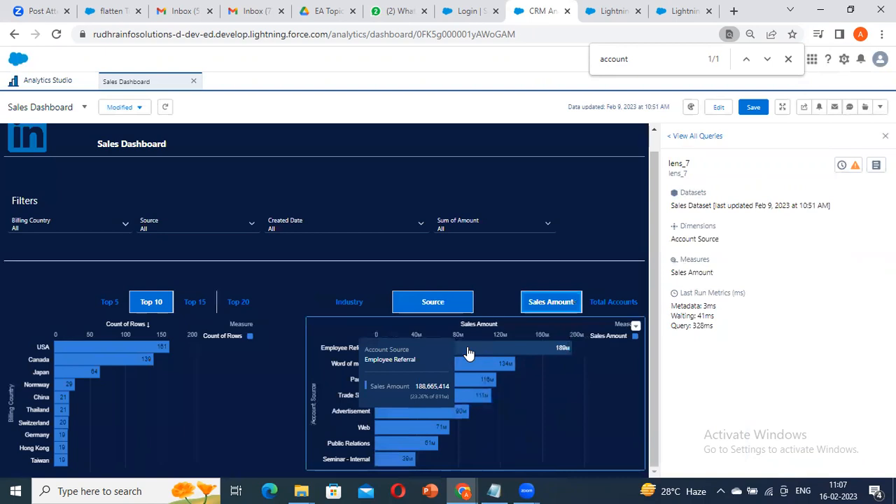
pyautogui.click(595, 307)
pyautogui.click(427, 309)
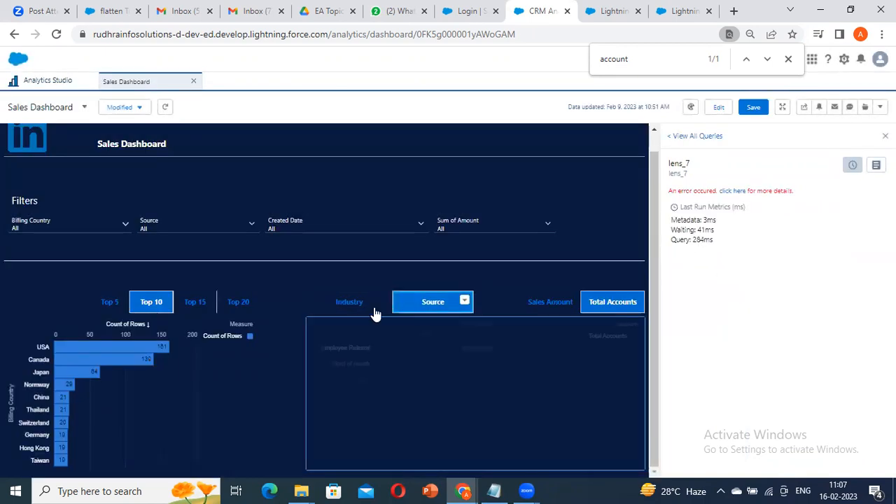
pyautogui.click(373, 309)
pyautogui.click(719, 107)
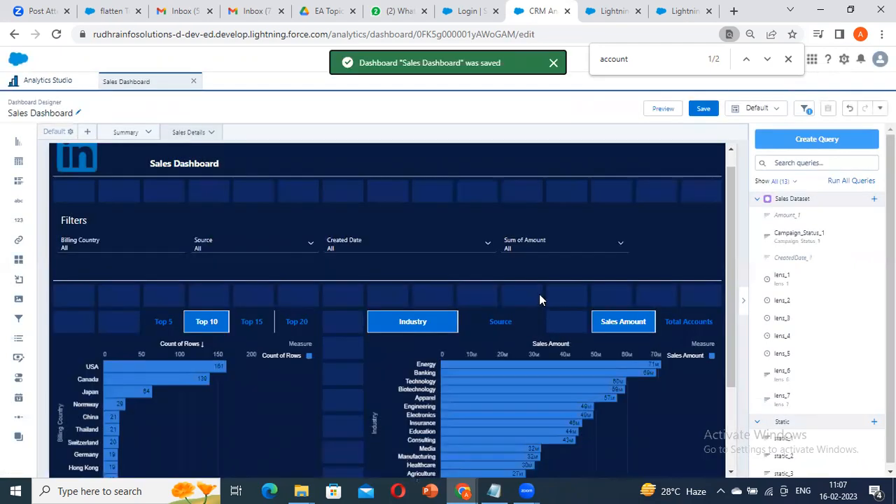
# - Add a chart widget to the empty area below the Billing Country chart, resize it and select it
pyautogui.scroll(-2, 228, 305)
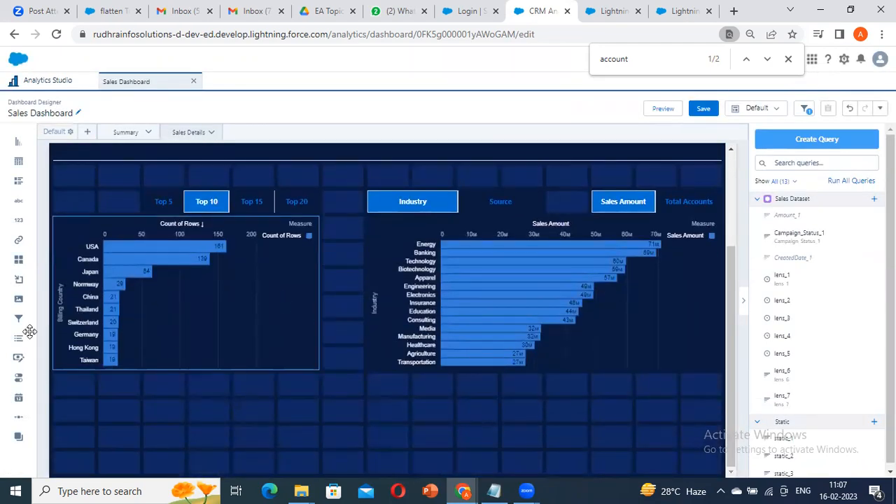
pyautogui.moveTo(19, 162); pyautogui.dragTo(124, 434)
pyautogui.scroll(-2, 170, 340)
pyautogui.moveTo(186, 353); pyautogui.dragTo(293, 328)
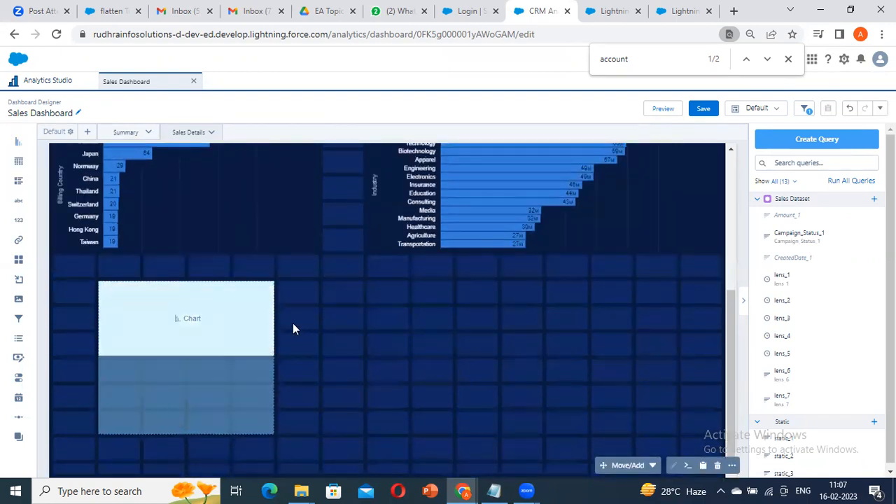
pyautogui.moveTo(234, 358); pyautogui.dragTo(207, 371)
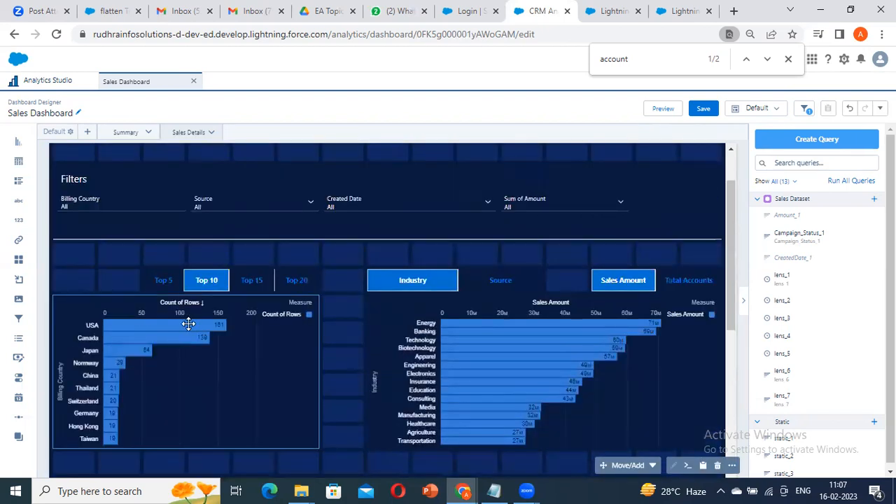
pyautogui.click(137, 238)
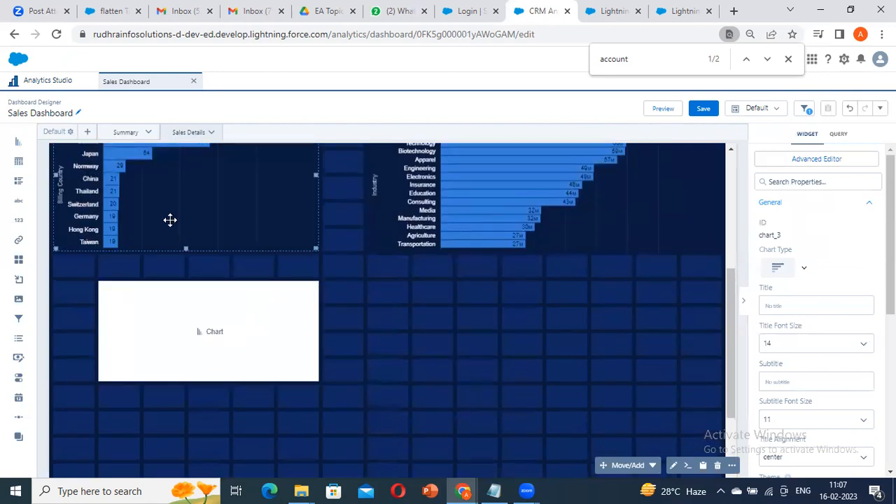
pyautogui.click(254, 362)
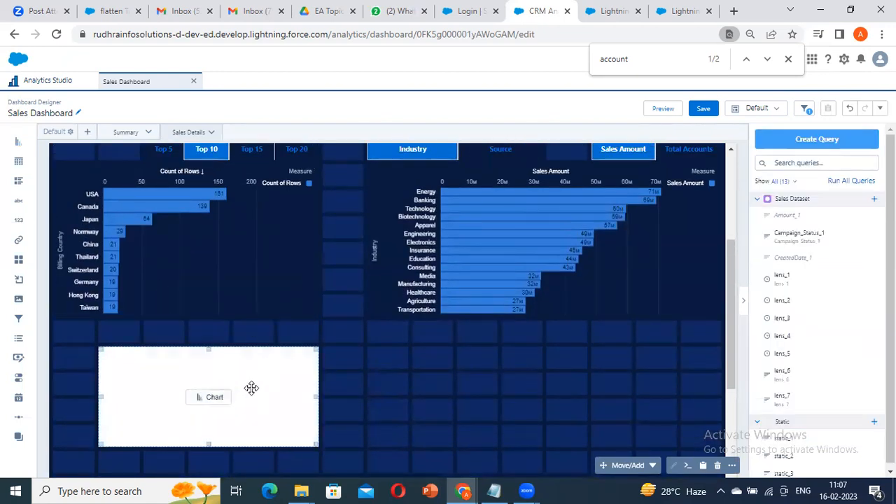
# - Replace the empty chart widget below the Billing Country chart with a new chart widget and open its query
pyautogui.click(208, 400)
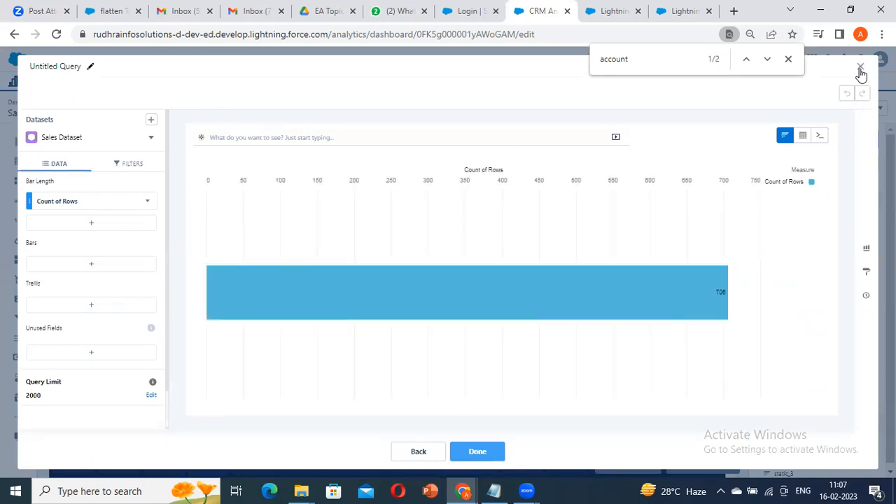
pyautogui.click(860, 69)
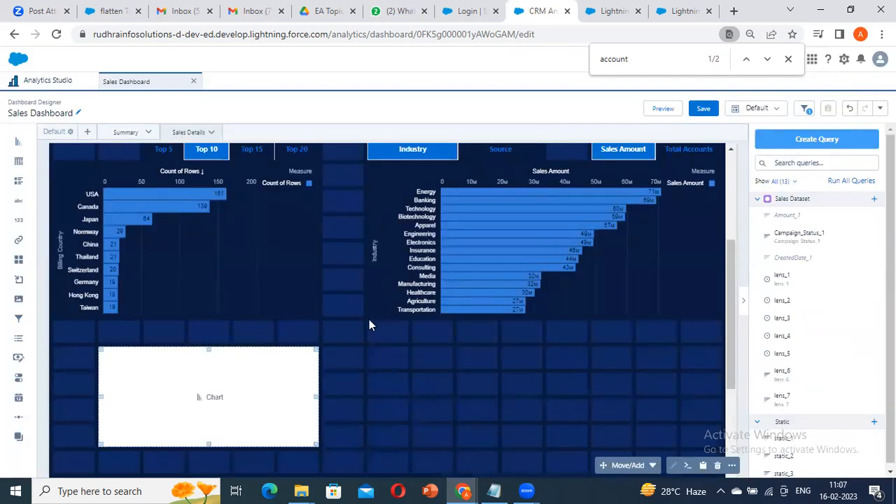
pyautogui.click(717, 465)
pyautogui.moveTo(14, 144); pyautogui.dragTo(265, 390)
pyautogui.click(265, 392)
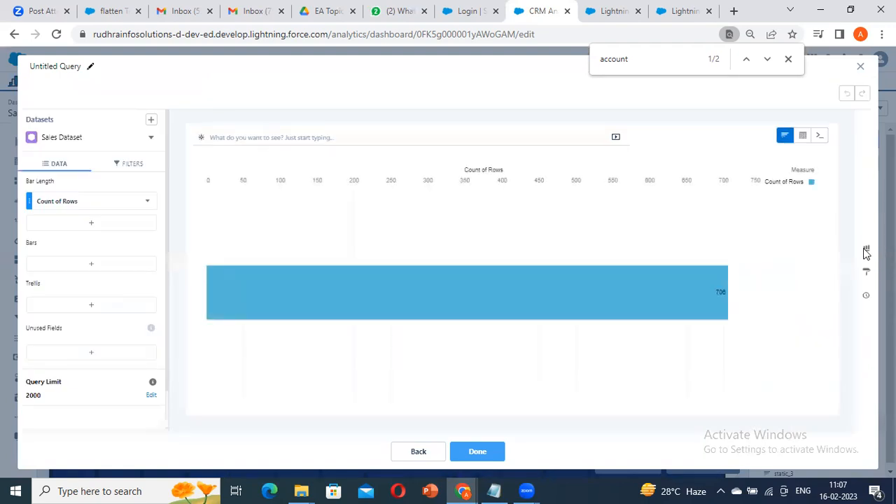
# - Change the new chart's type to Polar Gauge with Count of Rows as its value, and place it on the dashboard
pyautogui.click(867, 250)
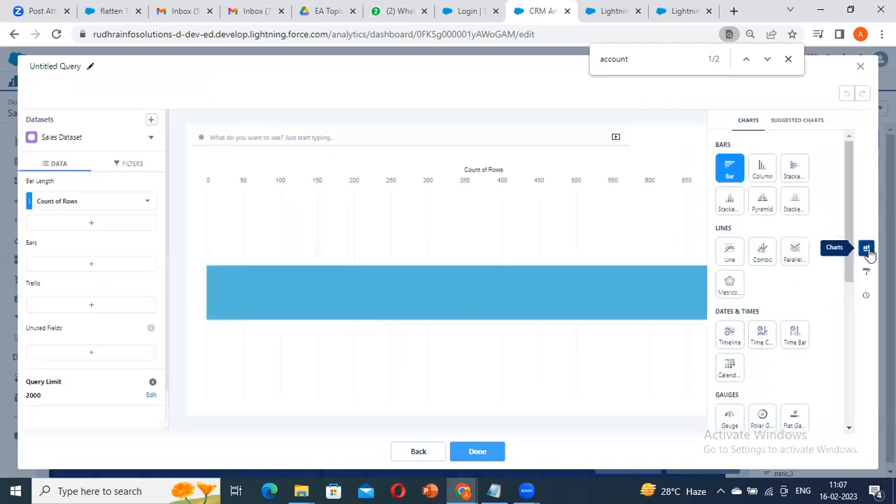
pyautogui.scroll(-5, 770, 315)
pyautogui.scroll(-1, 732, 280)
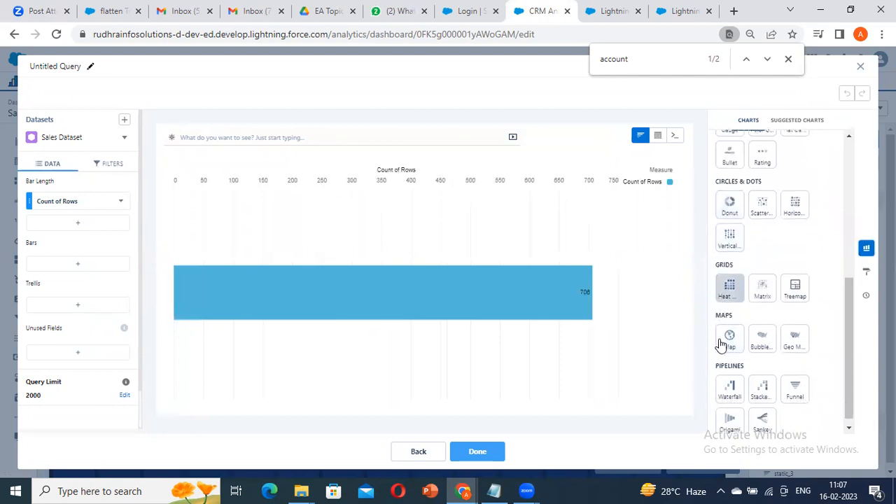
pyautogui.scroll(1, 744, 405)
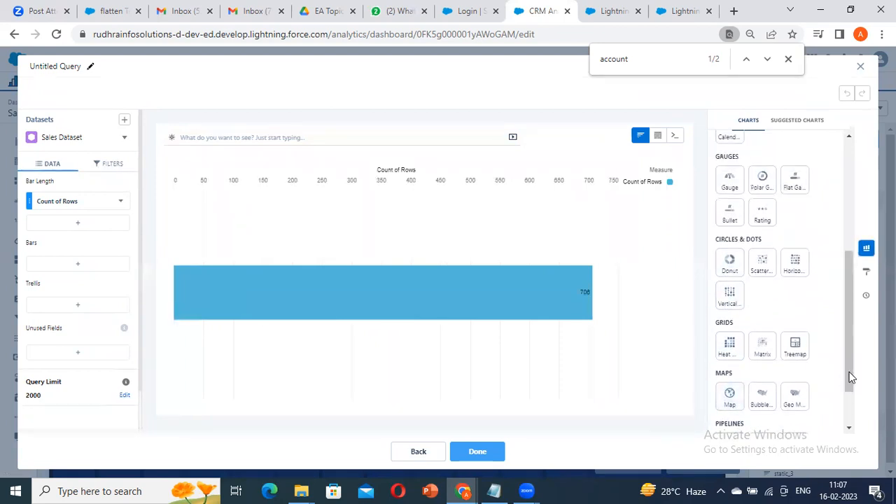
pyautogui.scroll(1, 780, 364)
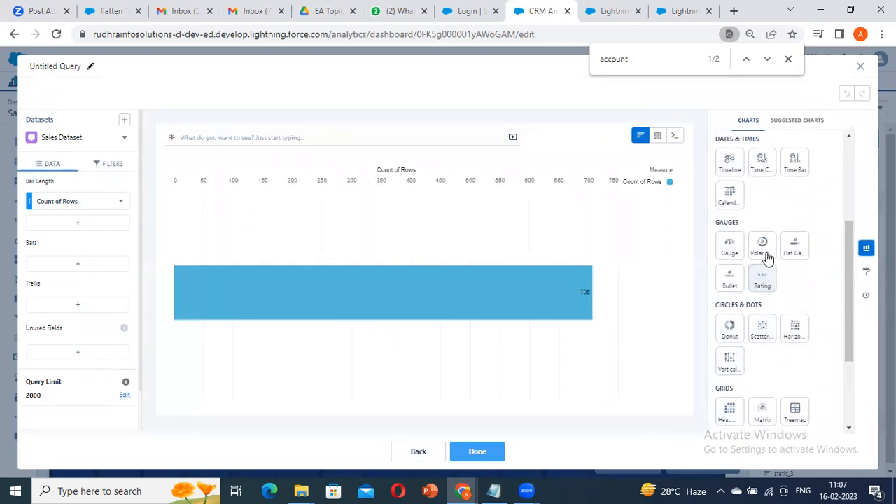
pyautogui.click(767, 254)
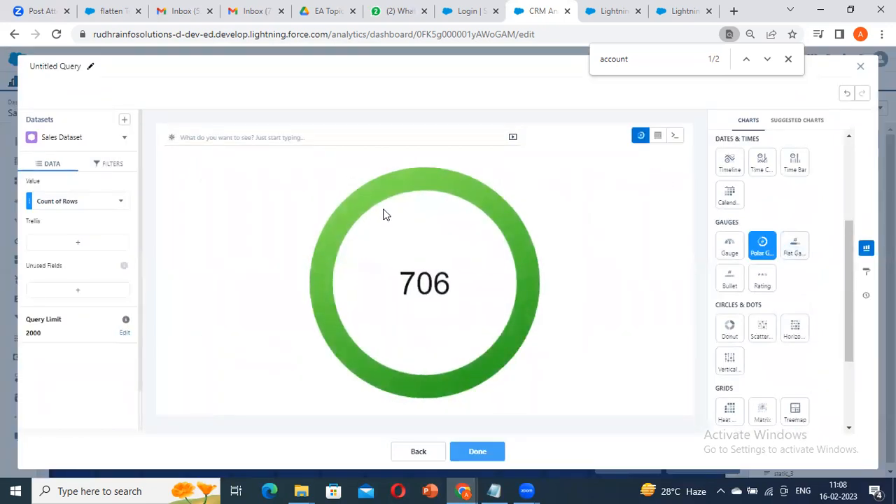
pyautogui.click(477, 453)
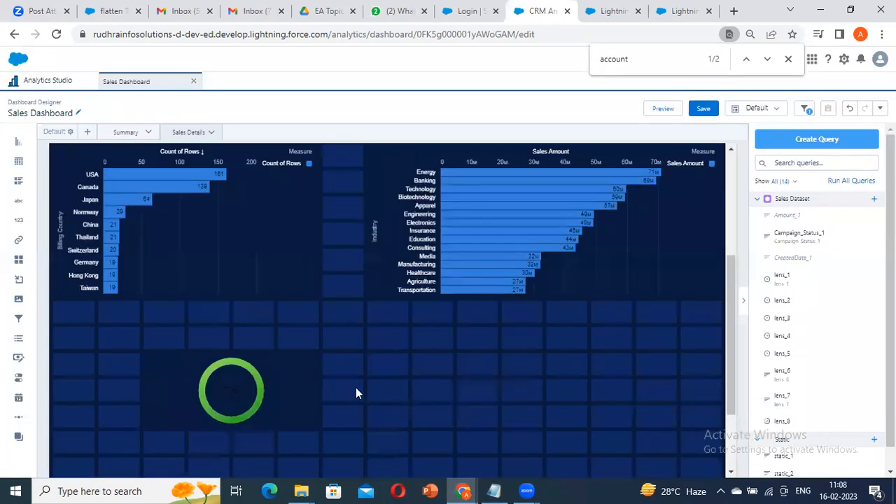
# - Move the polar gauge to the left edge below the Billing Country chart and enlarge it, leaving two empty grid rows between them
pyautogui.scroll(-3, 770, 344)
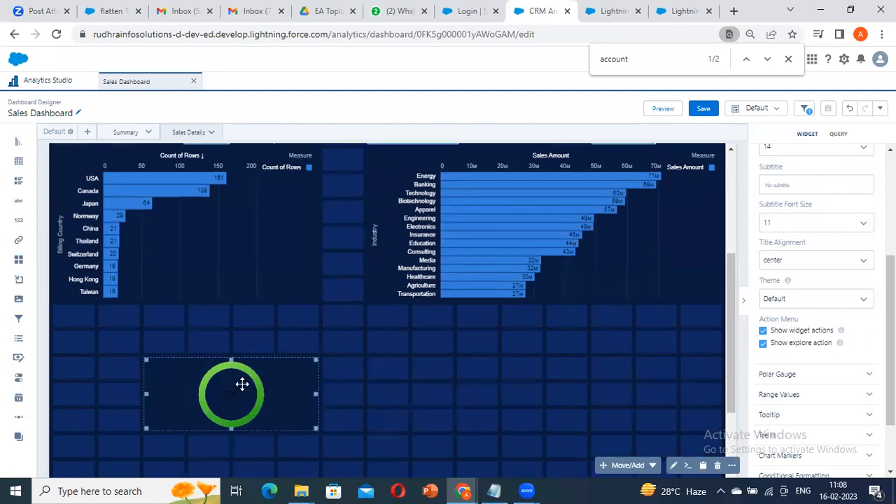
pyautogui.scroll(2, 242, 383)
pyautogui.scroll(-3, 241, 420)
pyautogui.moveTo(244, 343); pyautogui.dragTo(240, 315)
pyautogui.moveTo(142, 333); pyautogui.dragTo(180, 341)
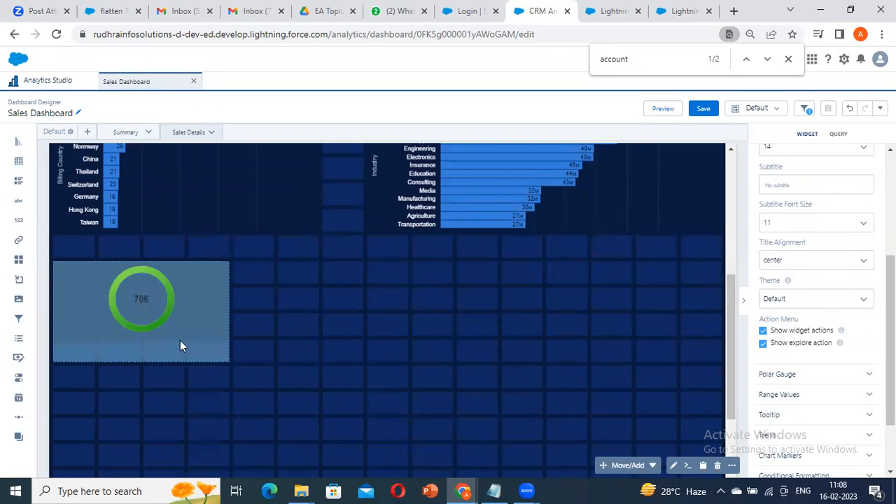
pyautogui.scroll(1, 114, 377)
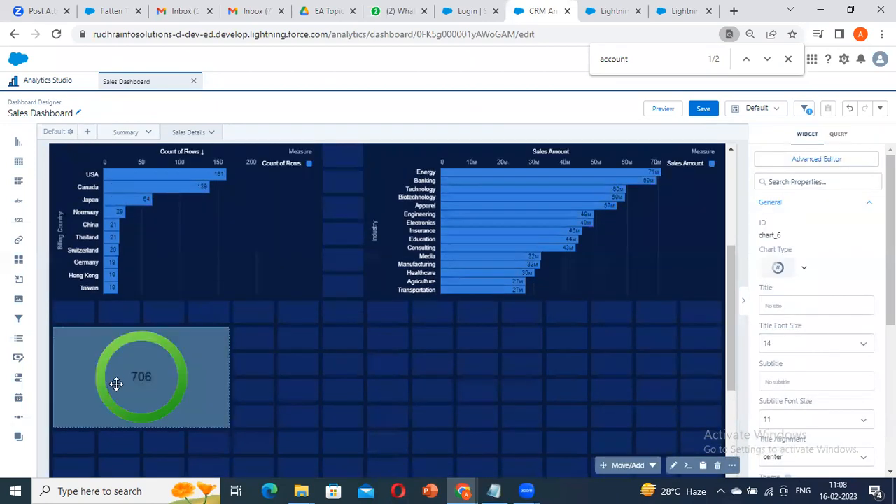
pyautogui.moveTo(116, 393); pyautogui.dragTo(116, 418)
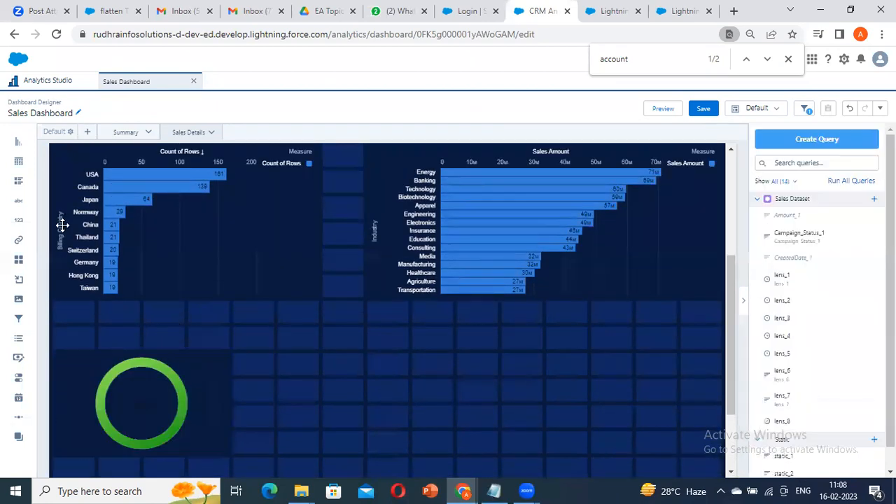
# - Title the polar gauge 'Total Opportunites'
pyautogui.moveTo(25, 213); pyautogui.dragTo(133, 329)
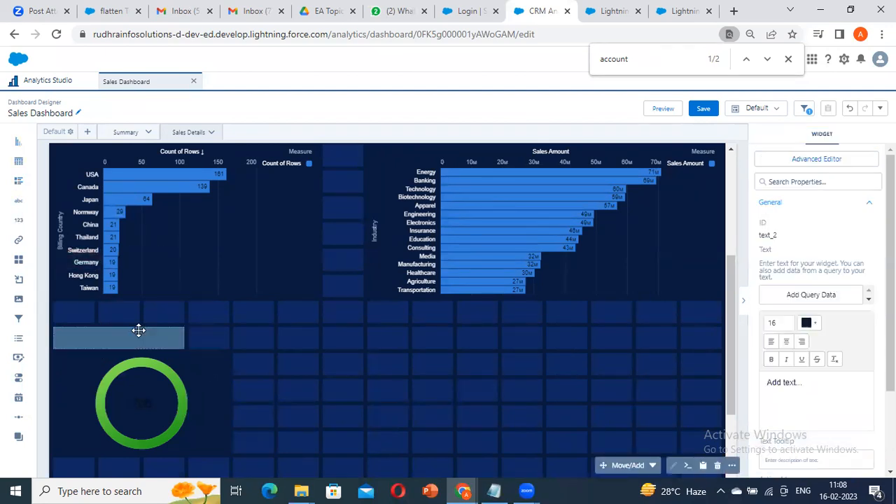
pyautogui.click(143, 431)
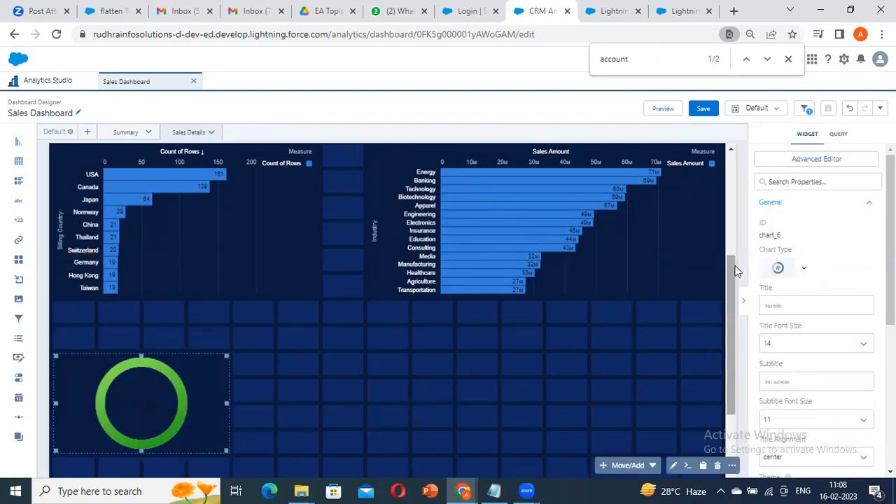
pyautogui.write('Total Opportunites')
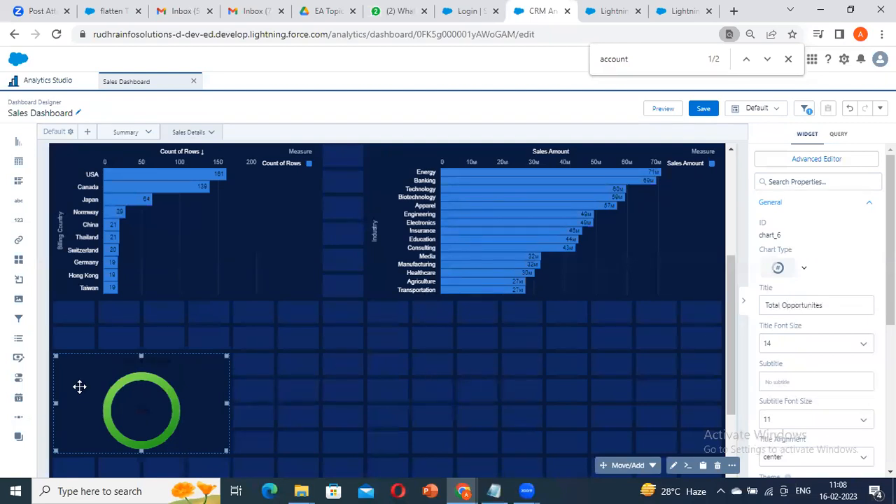
# - Set the polar gauge's theme to Dark and move the widget up one grid row
pyautogui.scroll(-3, 783, 313)
pyautogui.click(804, 300)
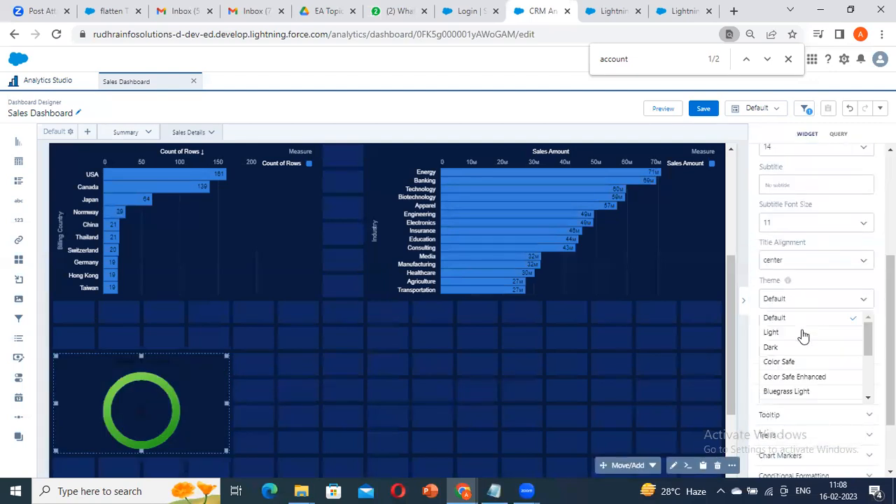
pyautogui.click(799, 346)
pyautogui.scroll(-2, 158, 286)
pyautogui.moveTo(159, 286); pyautogui.dragTo(183, 266)
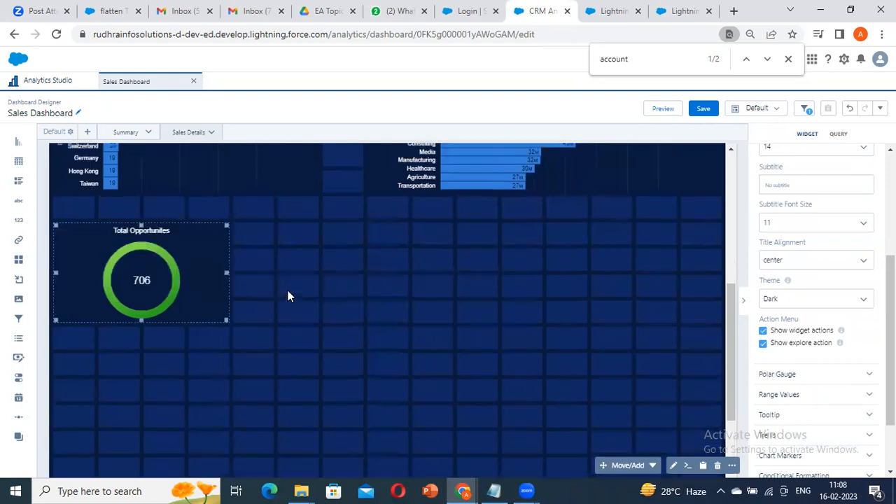
# - Preview the dashboard, switch the Billing Country chart between the Top 5, Top 10 and Top 15 options, and return to editing
pyautogui.scroll(1, 124, 336)
pyautogui.scroll(2, 143, 239)
pyautogui.click(136, 244)
pyautogui.scroll(1, 210, 252)
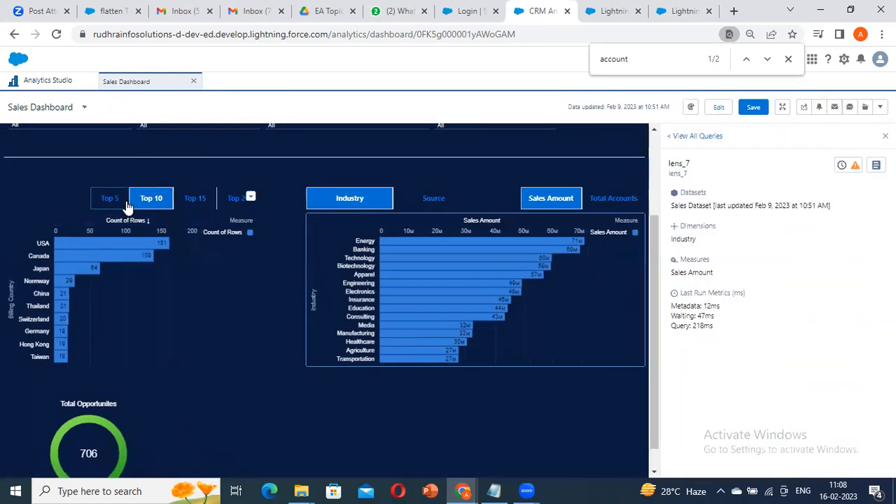
pyautogui.click(126, 204)
pyautogui.click(150, 204)
pyautogui.click(222, 200)
pyautogui.click(195, 199)
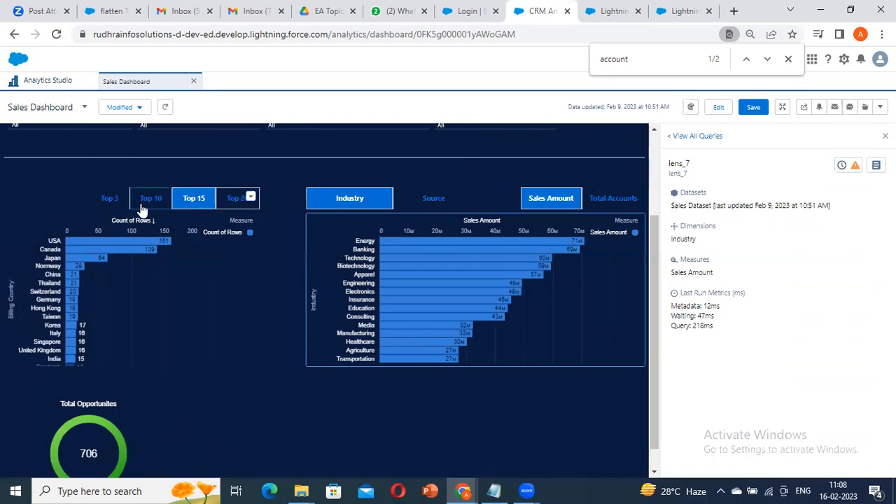
pyautogui.click(151, 199)
pyautogui.scroll(-1, 79, 358)
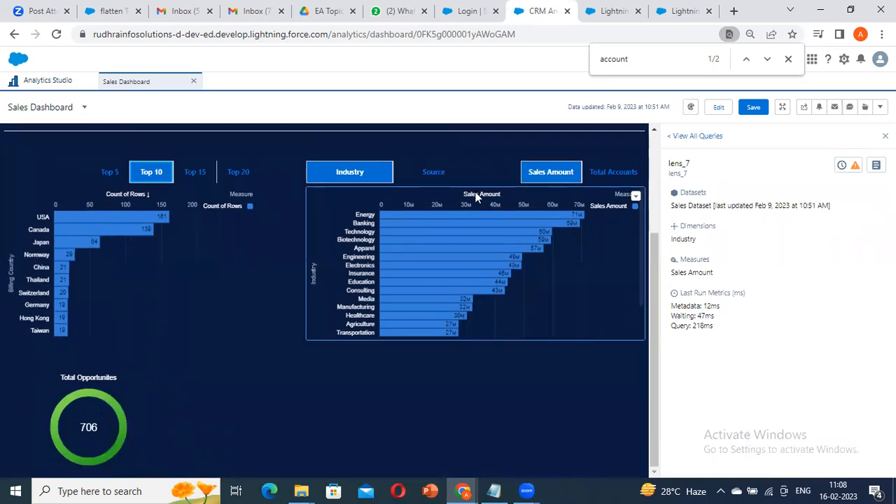
pyautogui.click(718, 107)
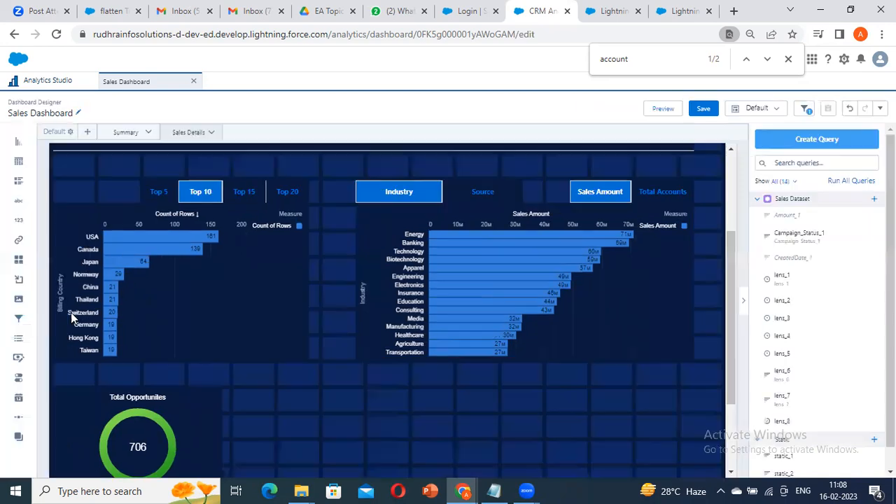
# - Select the Billing Country bar chart and check its query properties, including the query ID
pyautogui.scroll(-2, 189, 438)
pyautogui.click(193, 321)
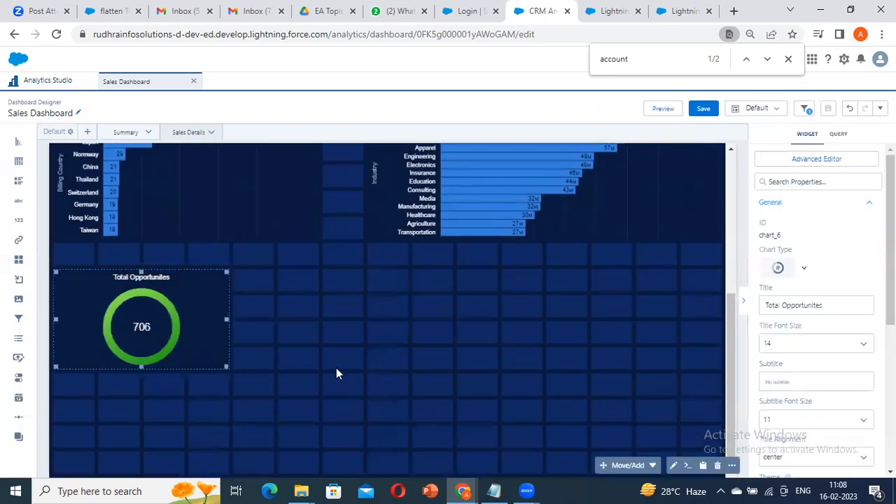
pyautogui.click(247, 215)
pyautogui.scroll(1, 186, 280)
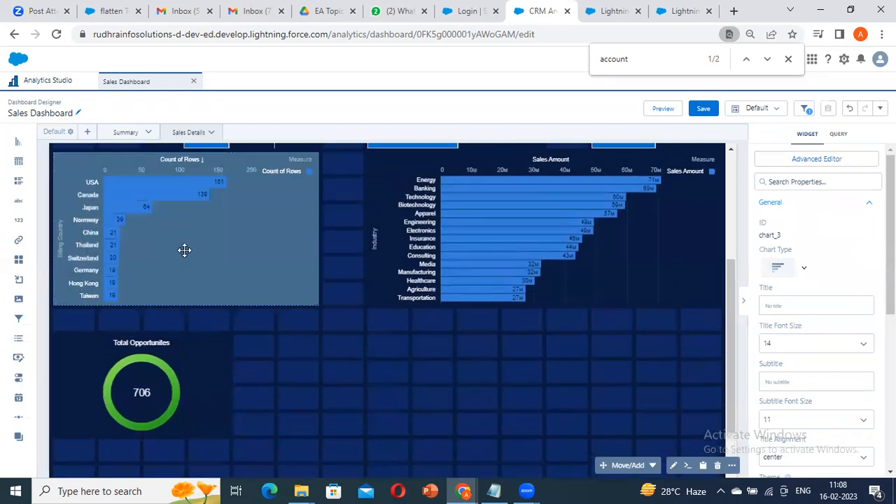
pyautogui.click(133, 343)
pyautogui.click(252, 298)
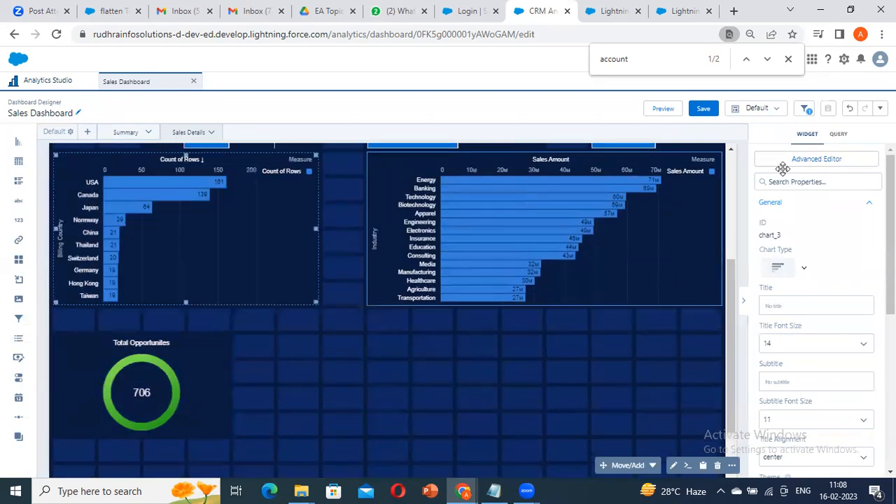
pyautogui.click(840, 135)
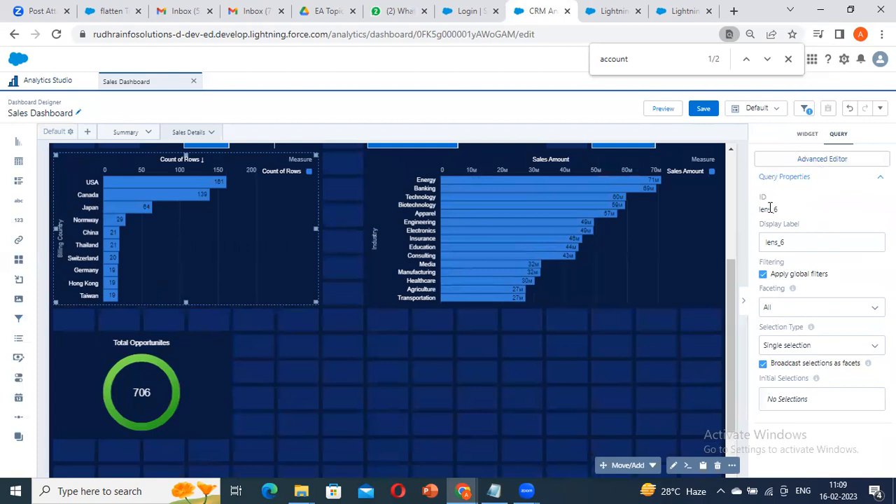
# - Examine the query definition of the Total Opportunites gauge in the Advanced Editor and close it without saving
pyautogui.click(194, 364)
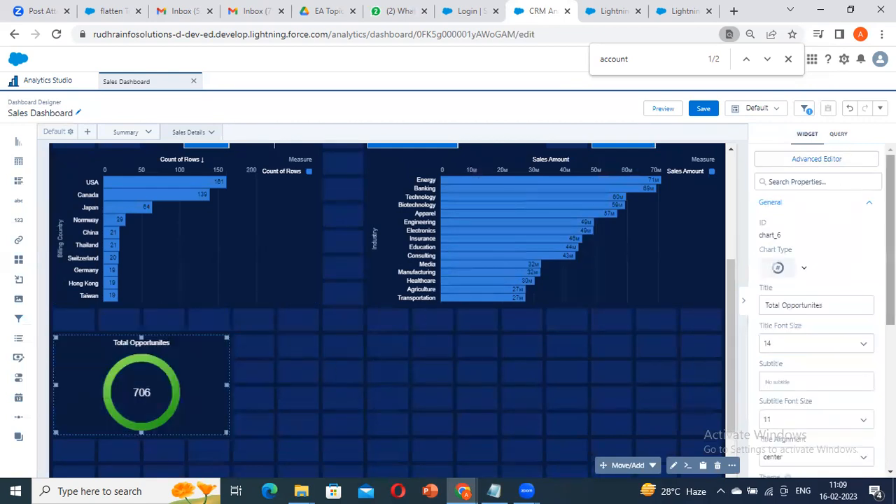
pyautogui.click(771, 161)
pyautogui.click(542, 110)
pyautogui.scroll(-5, 495, 236)
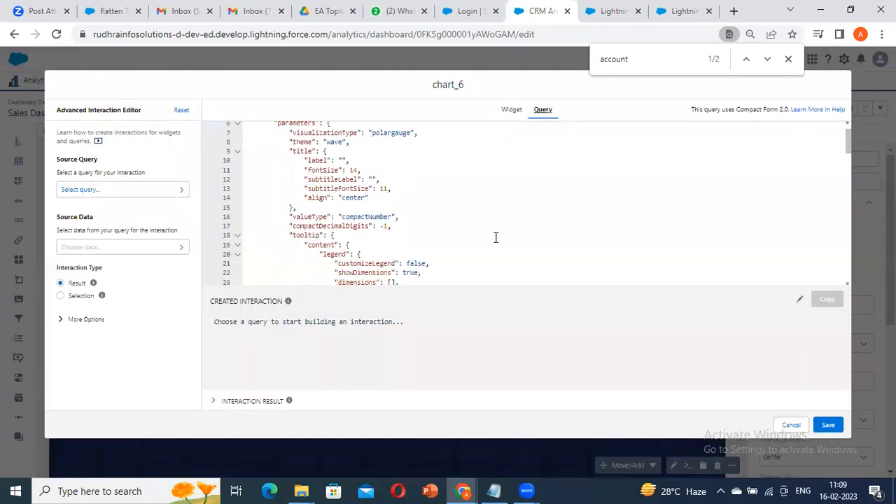
pyautogui.scroll(-10, 496, 238)
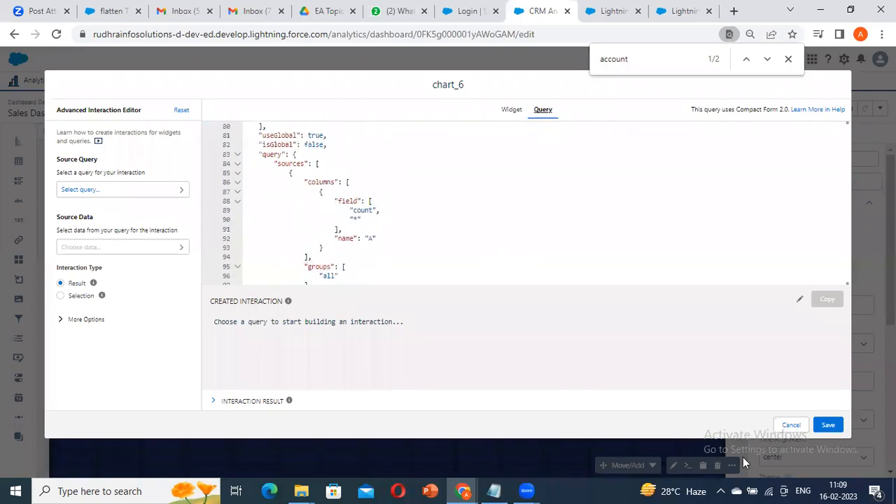
pyautogui.click(790, 426)
# - Open the gauge's lens_8 query for editing, inspect its query code and return to the chart view
pyautogui.doubleClick(115, 375)
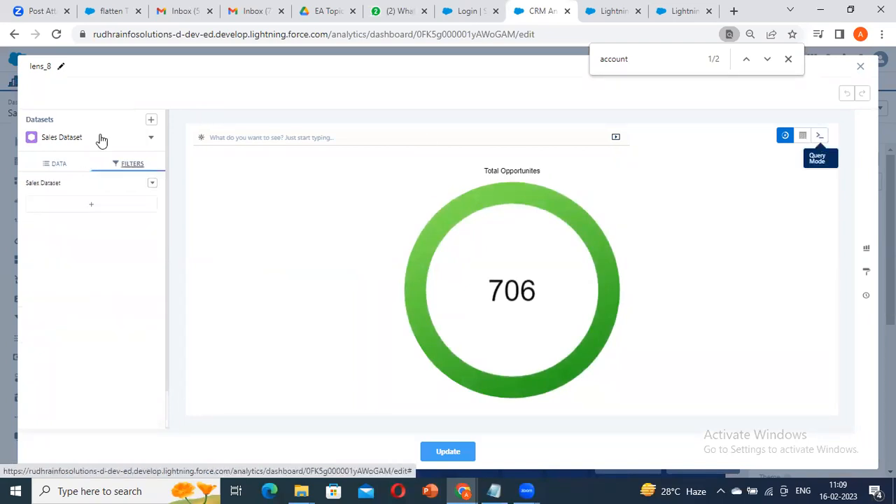
pyautogui.click(66, 169)
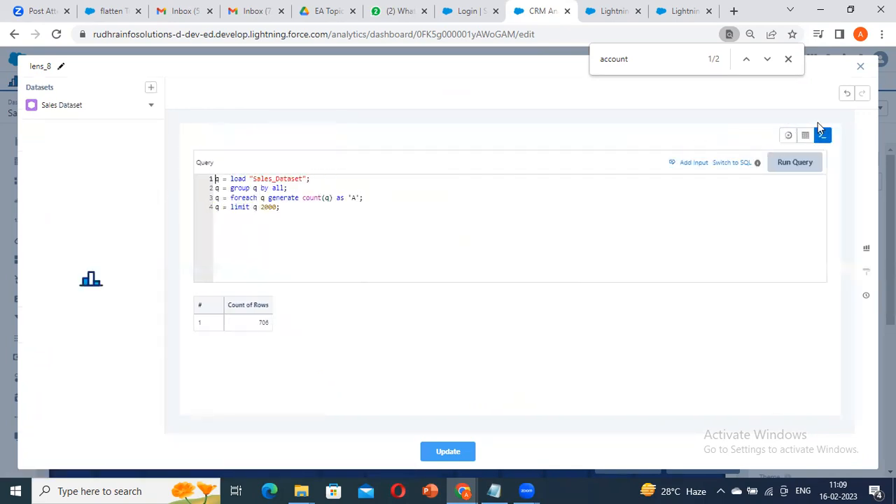
pyautogui.click(847, 93)
# - Add a Billing Country filter to the gauge's query with operator Equals and values Australia, Belgium and Brazil
pyautogui.click(137, 167)
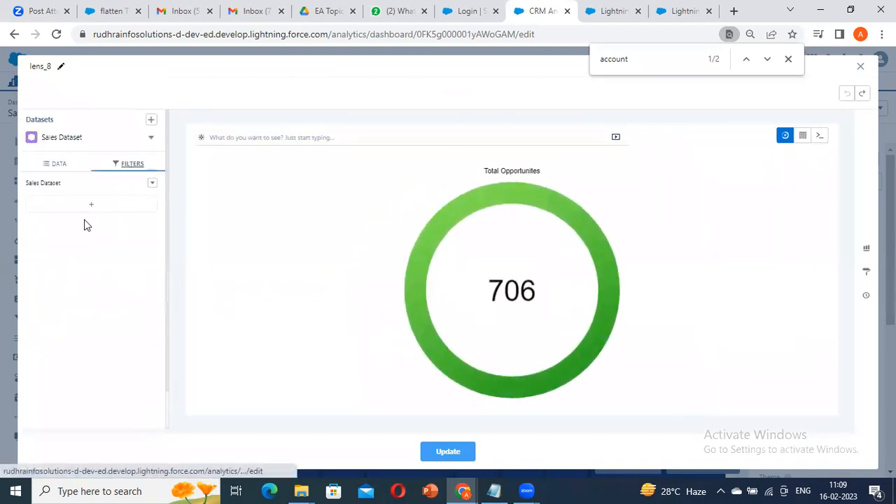
pyautogui.click(97, 206)
pyautogui.write('count')
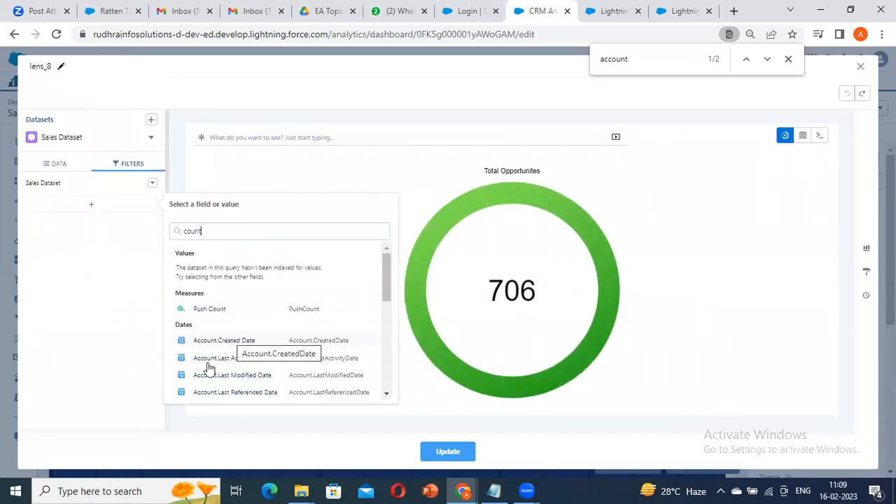
pyautogui.write('ry')
pyautogui.click(238, 315)
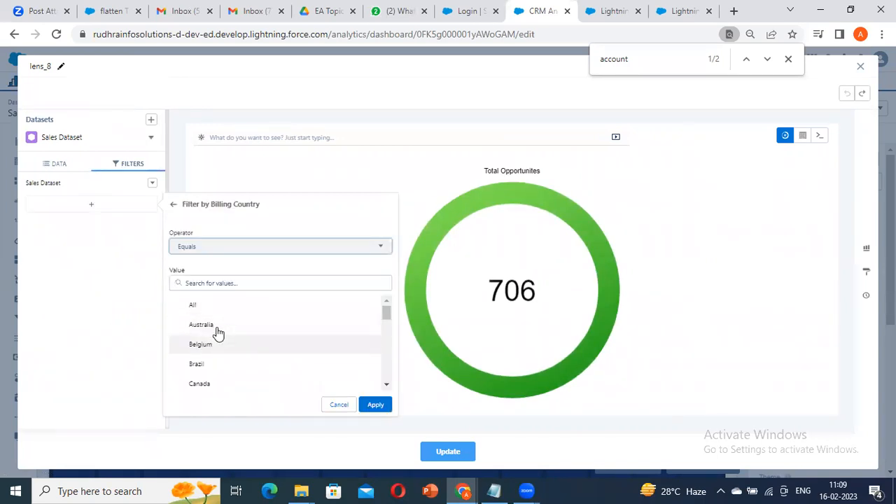
pyautogui.click(214, 326)
pyautogui.click(208, 345)
pyautogui.click(201, 364)
pyautogui.click(375, 405)
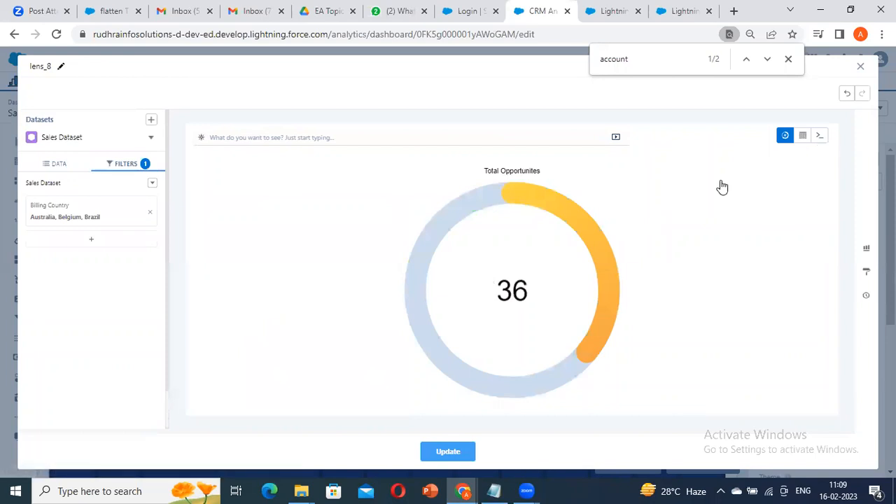
# - Append blank lines to the lens_8 SAQL query code, run the query and update the gauge with it
pyautogui.click(820, 136)
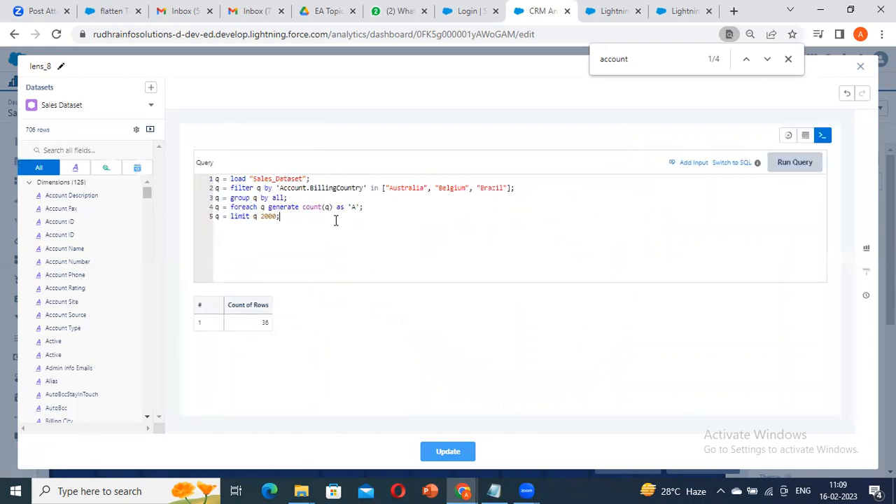
pyautogui.press('Return')
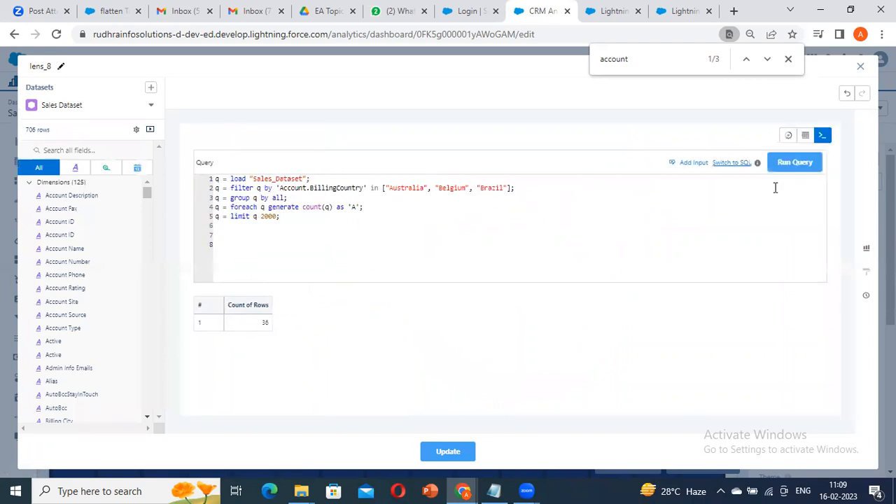
pyautogui.click(796, 164)
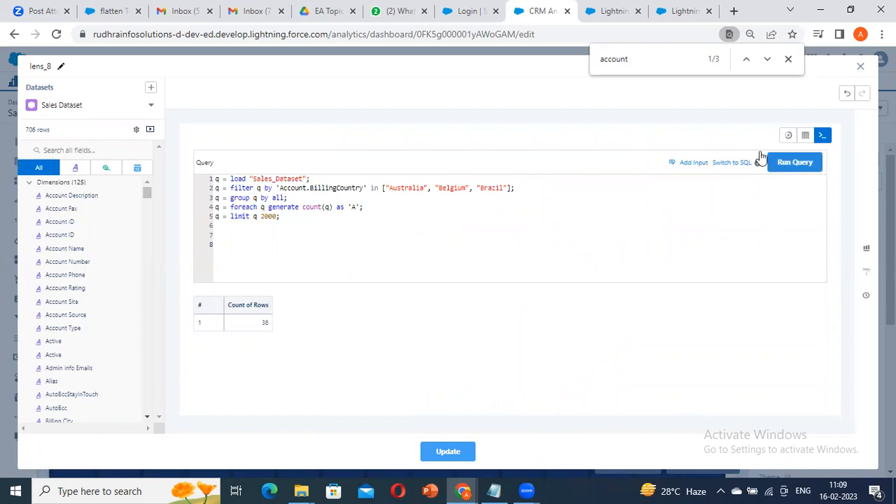
pyautogui.click(792, 135)
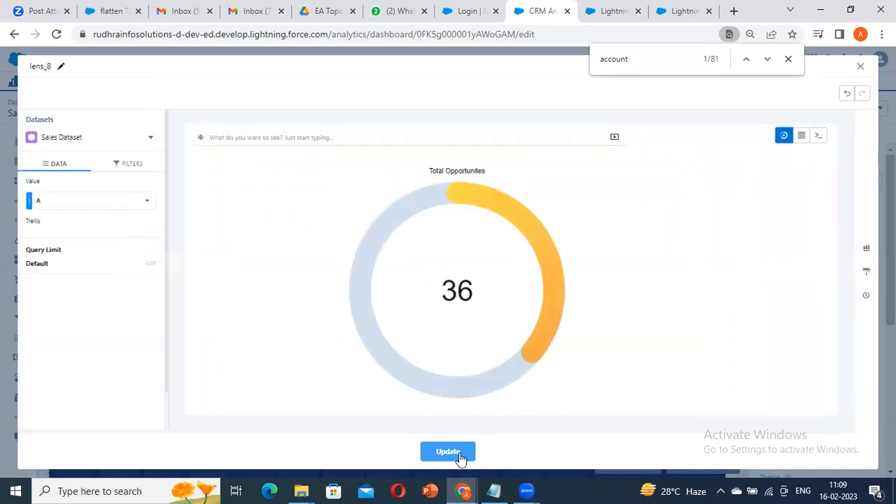
pyautogui.click(448, 451)
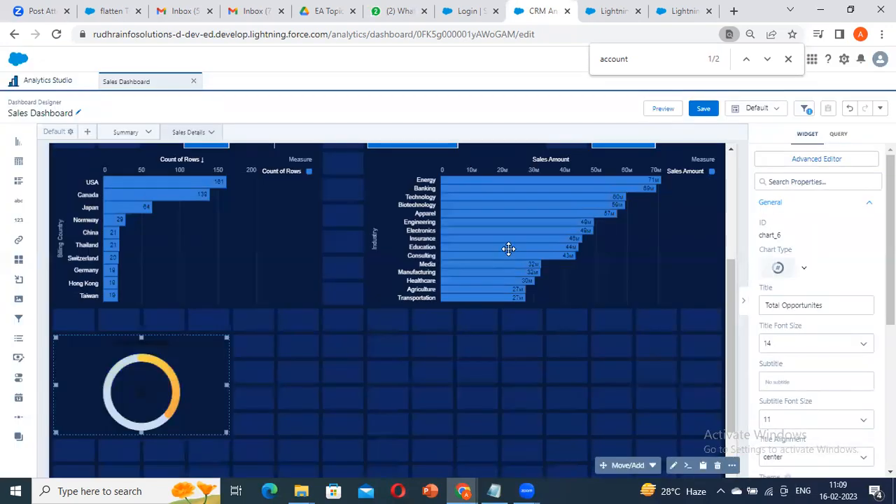
# - Preview the dashboard and switch the Billing Country chart through Top 5, Top 10, Top 15 and Top 20 to check the gauge's response
pyautogui.click(663, 109)
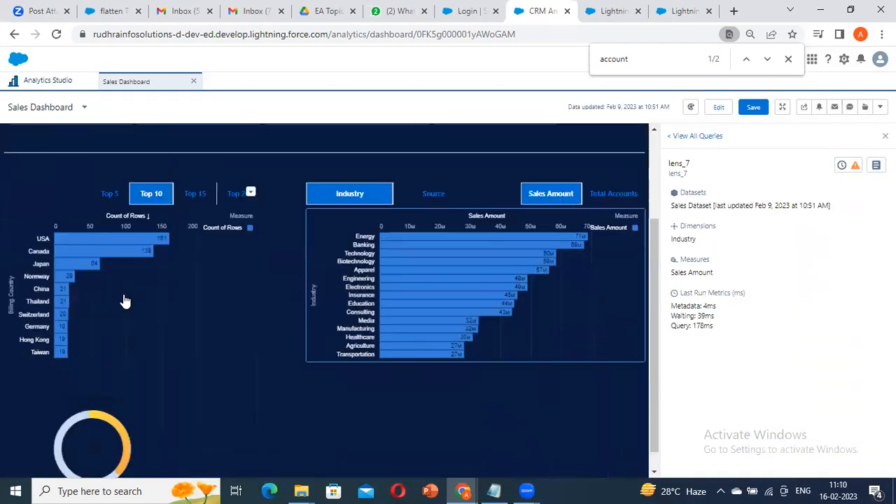
pyautogui.click(109, 184)
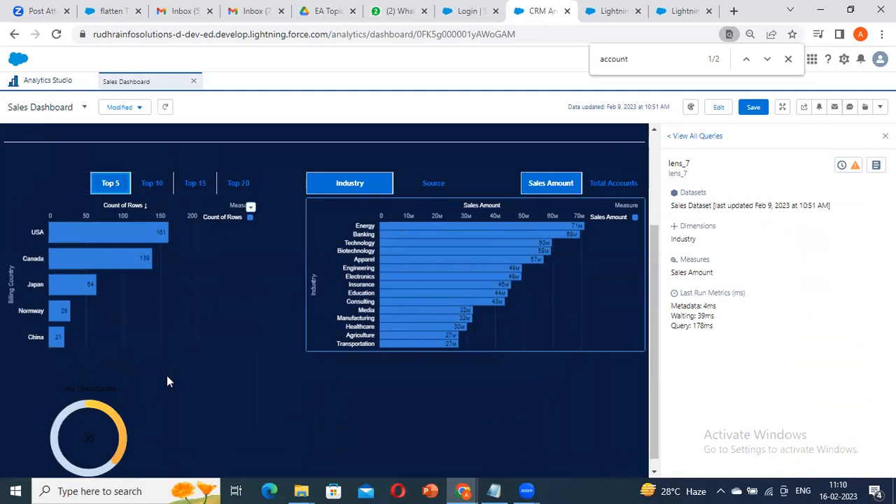
pyautogui.click(152, 183)
pyautogui.click(195, 183)
pyautogui.click(223, 184)
pyautogui.click(161, 185)
pyautogui.click(110, 183)
# - Return to editing the dashboard, examine the gauge's SAQL query definition in the Advanced Editor and close it without saving
pyautogui.click(722, 109)
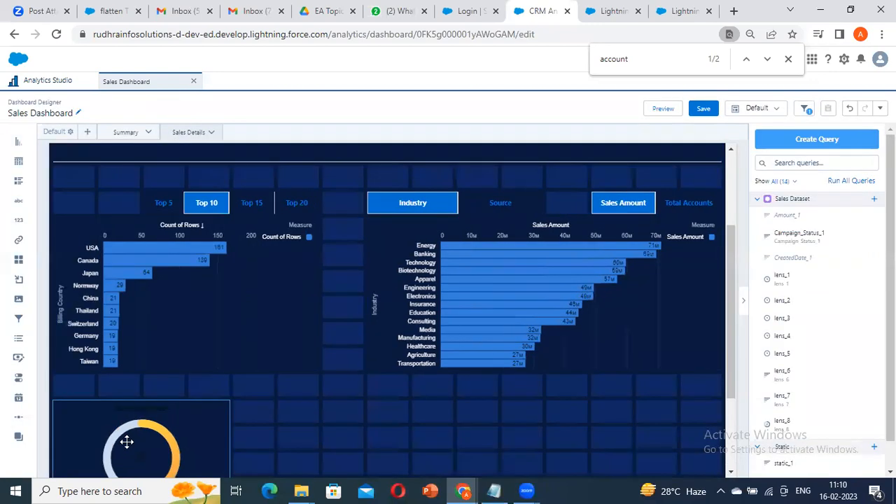
pyautogui.click(129, 441)
pyautogui.scroll(-5, 790, 242)
pyautogui.click(790, 242)
pyautogui.click(777, 283)
pyautogui.scroll(-2, 554, 311)
pyautogui.scroll(5, 815, 294)
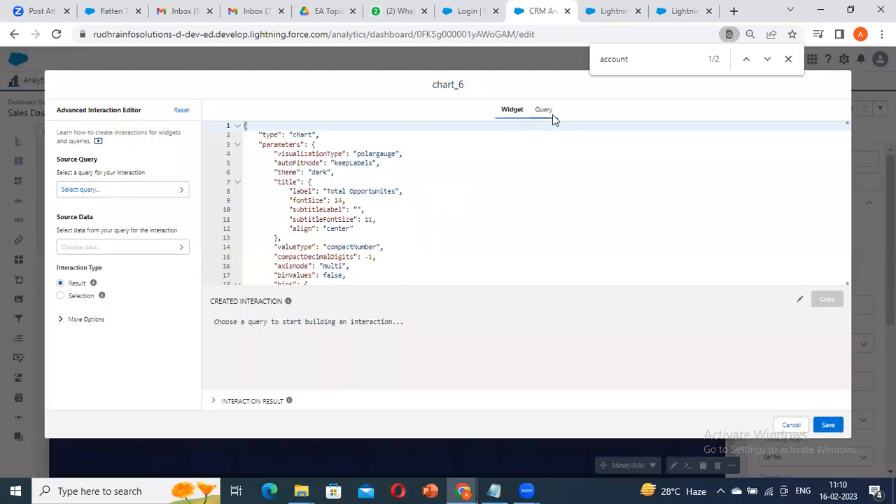
pyautogui.click(552, 113)
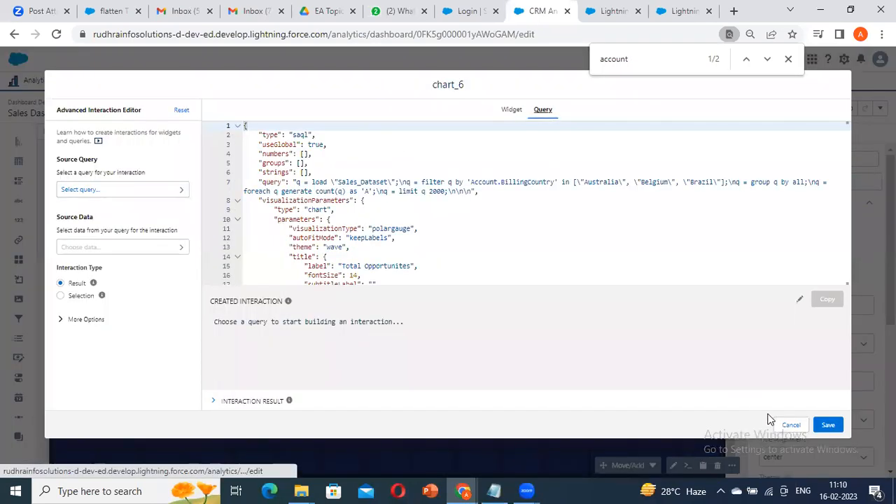
pyautogui.click(790, 425)
# - Select the Billing Country bar chart and get its query ID from the query properties
pyautogui.click(221, 273)
pyautogui.click(839, 133)
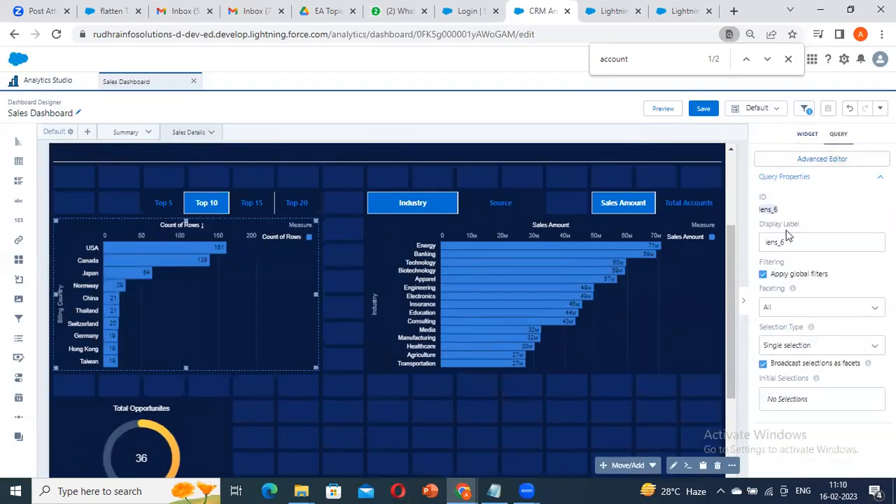
pyautogui.scroll(-3, 98, 354)
# - Open the gauge's query definition in the Advanced Editor and choose lens_6 as the interaction's source query
pyautogui.click(99, 343)
pyautogui.click(813, 159)
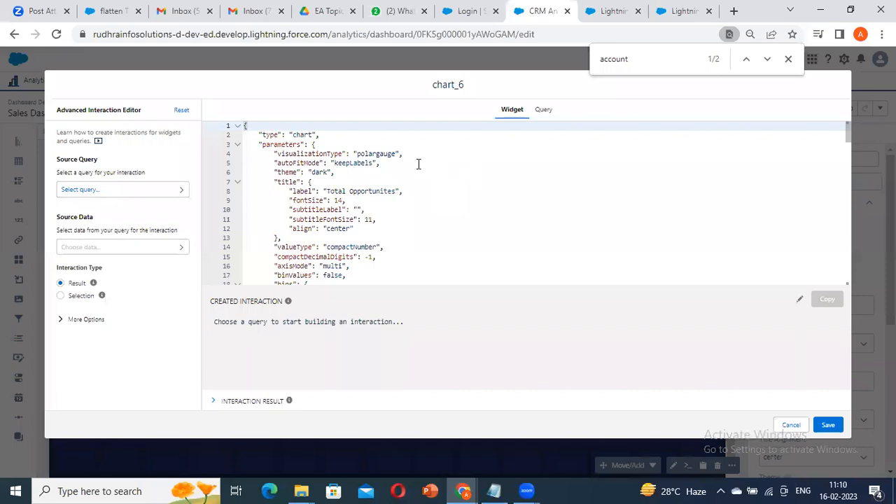
pyautogui.click(543, 111)
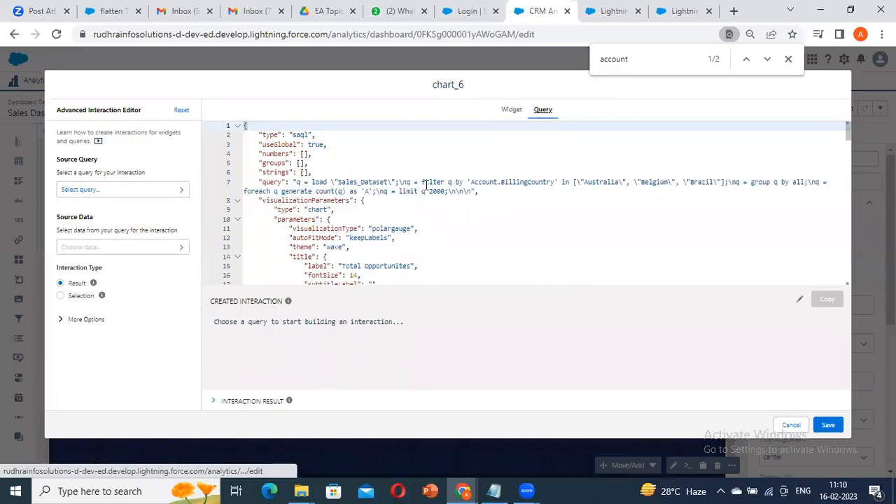
pyautogui.click(112, 190)
pyautogui.write('lens_6')
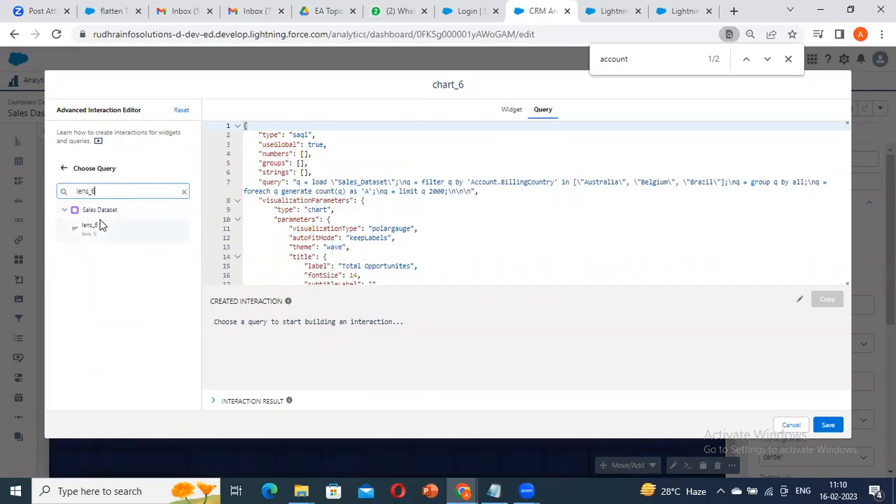
pyautogui.click(98, 226)
pyautogui.click(121, 251)
pyautogui.click(84, 252)
pyautogui.click(88, 276)
pyautogui.click(99, 284)
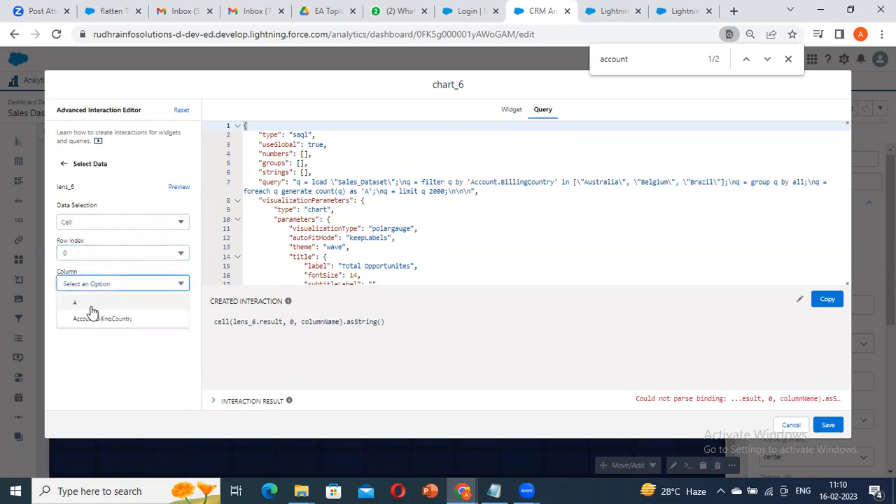
pyautogui.click(63, 164)
# - Set the interaction's source data to the column Account.BillingCountry, review the data selection and copy the created interaction
pyautogui.click(90, 247)
pyautogui.click(77, 258)
pyautogui.click(105, 253)
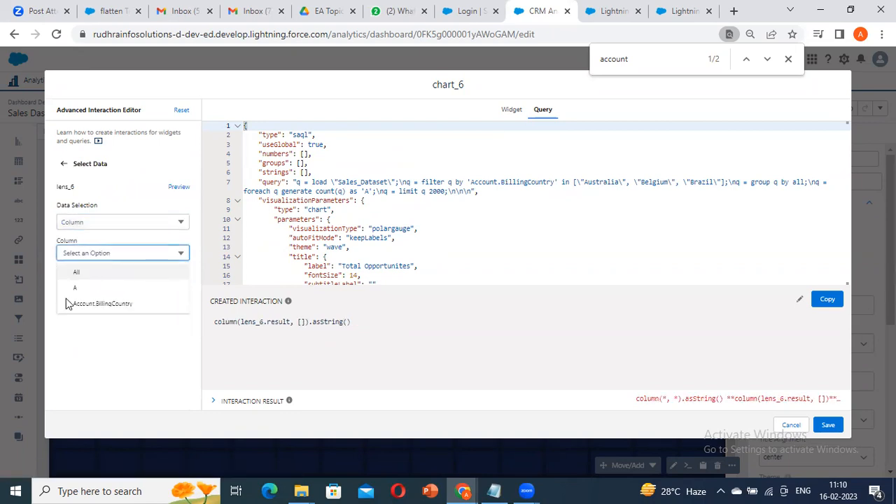
pyautogui.click(105, 304)
pyautogui.click(64, 163)
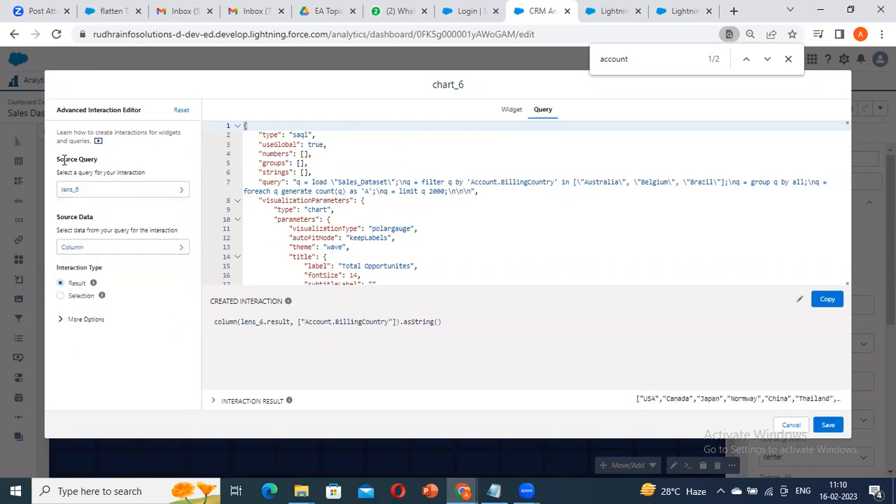
pyautogui.click(154, 254)
pyautogui.click(91, 222)
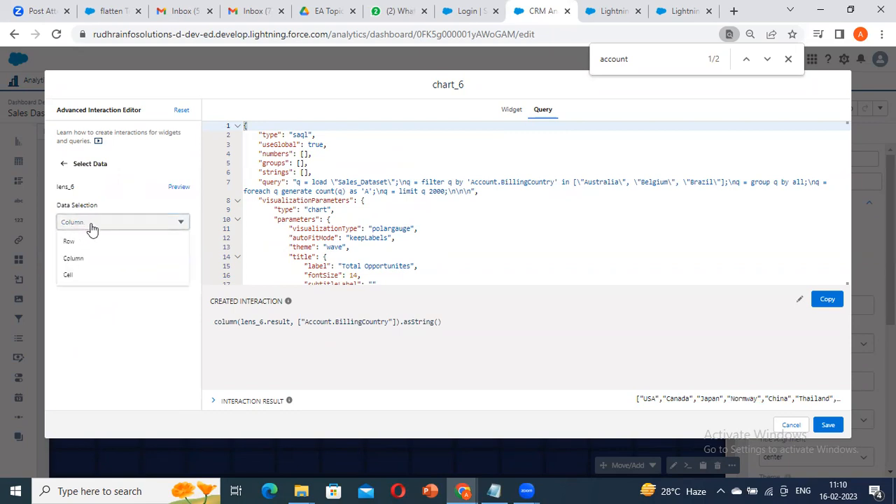
pyautogui.click(89, 331)
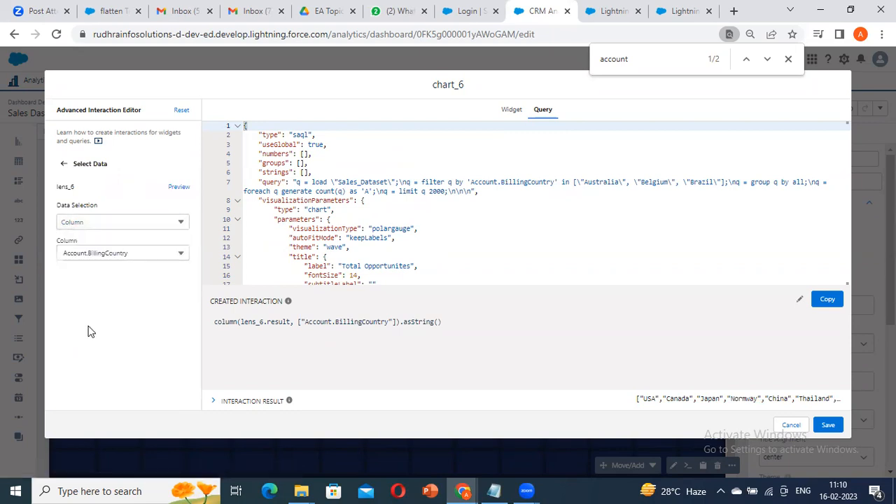
pyautogui.click(64, 165)
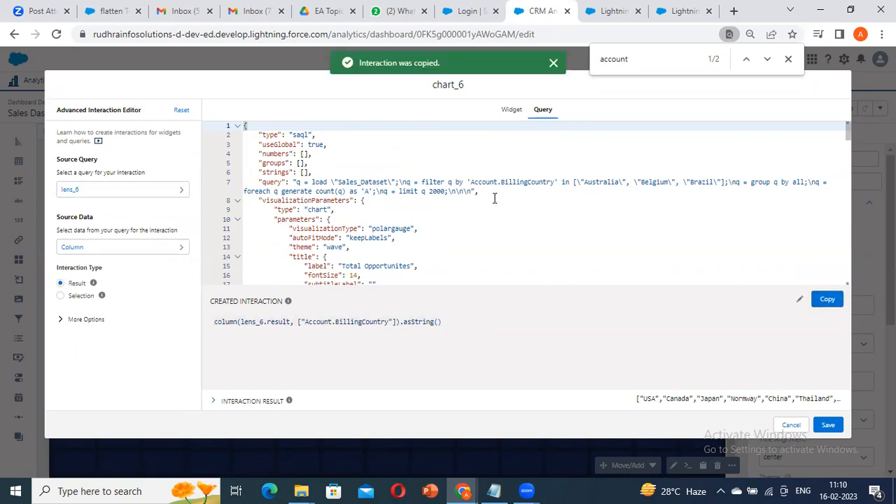
# - Replace the query's fixed country list, including its brackets, with {{column(lens_6.result, [\"Account.BillingCountry\"]).asString()}} and save the gauge's definition
pyautogui.moveTo(573, 181); pyautogui.dragTo(729, 182)
pyautogui.write('{{column(lens_6.result, [\\"Account.BillingCountry\\"]).asString()}}')
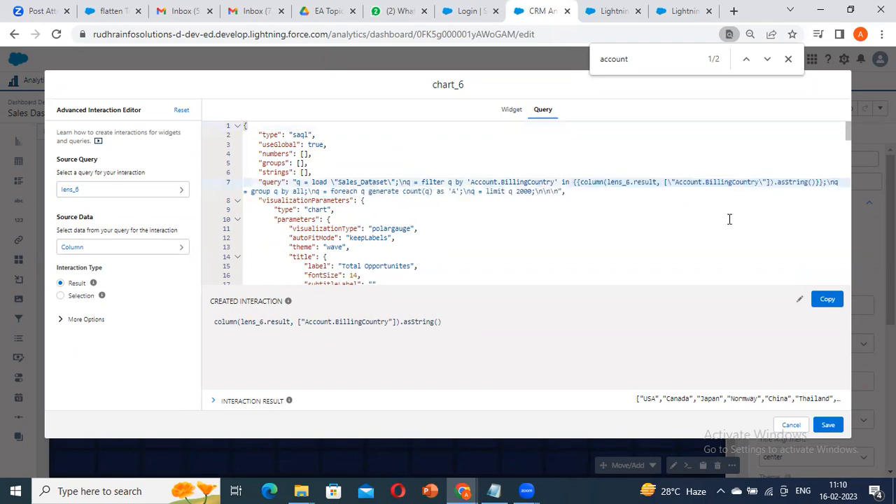
pyautogui.click(829, 427)
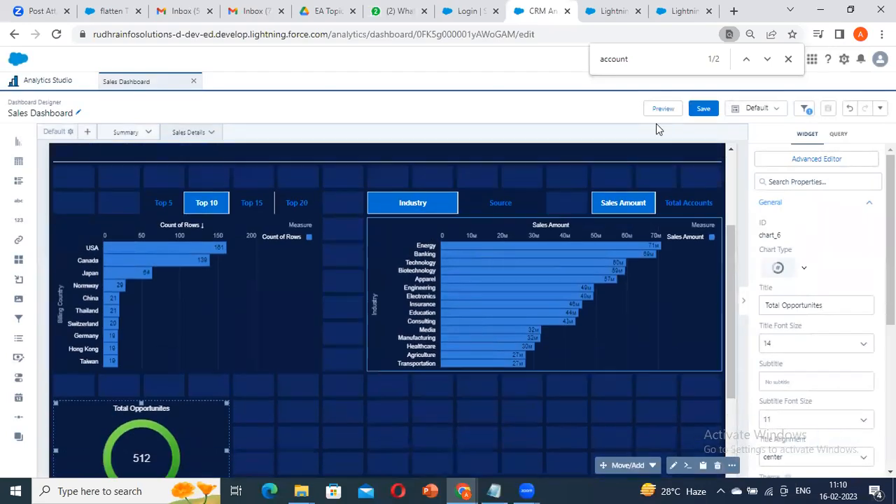
# - Preview the dashboard and test the gauge's binding with the Top 5, Top 15 and Top 20 selections
pyautogui.click(659, 110)
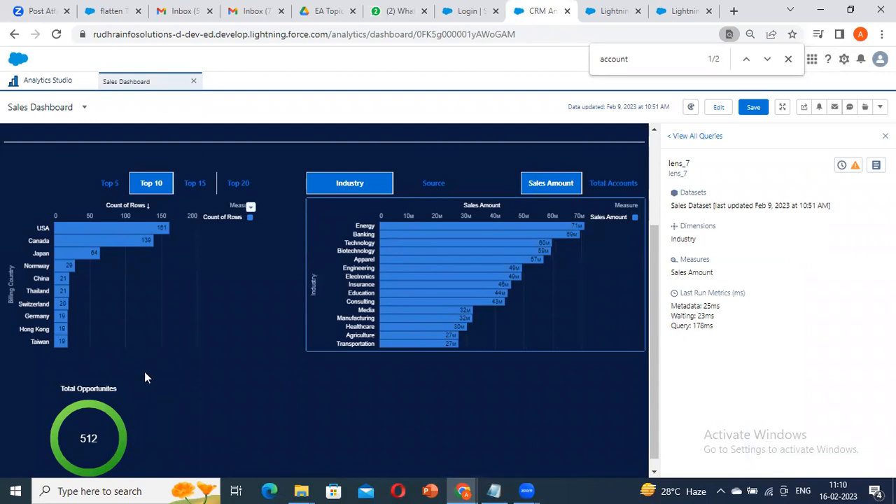
pyautogui.scroll(-1, 83, 275)
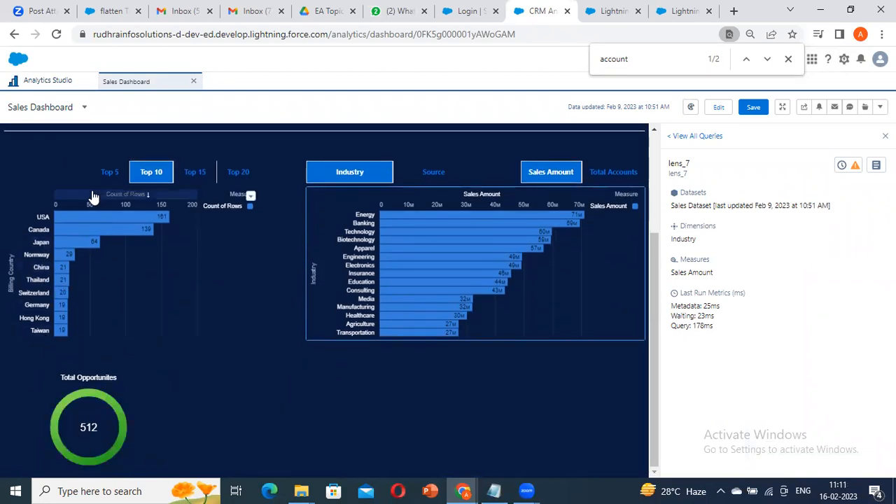
pyautogui.click(109, 171)
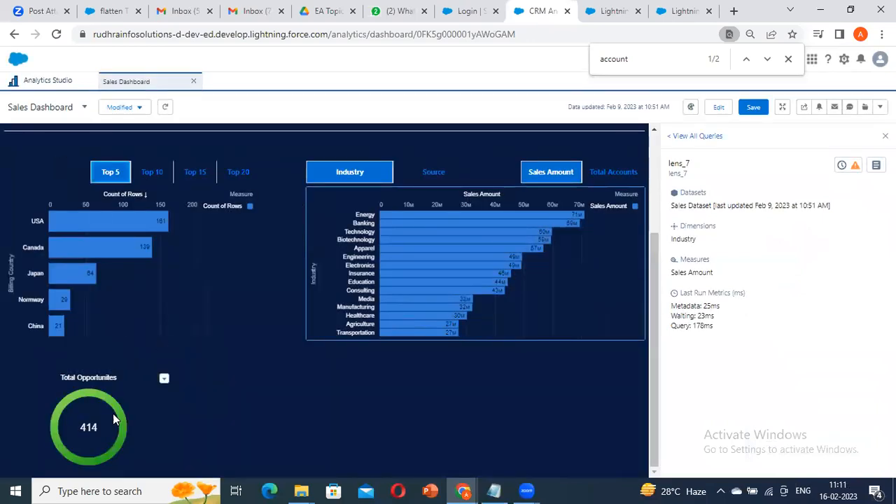
pyautogui.click(195, 171)
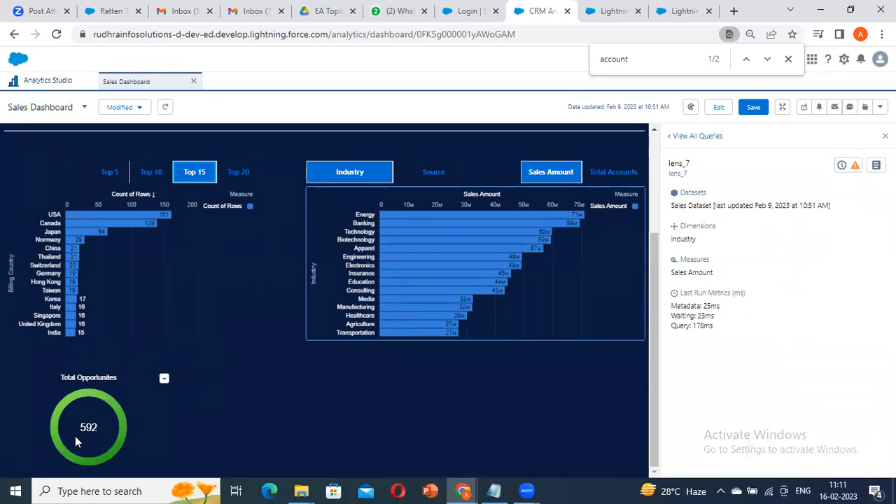
pyautogui.click(233, 173)
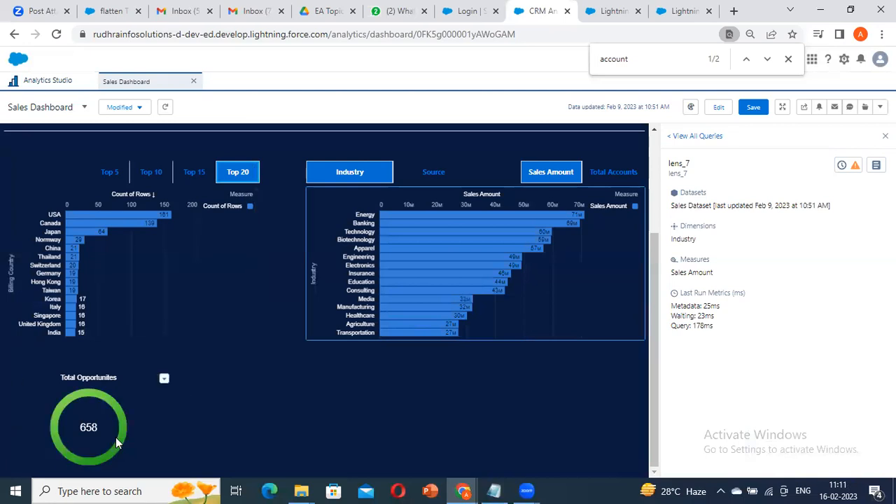
# - Open the gauge's query details, examine the countries in its final query and the results, and close the details
pyautogui.click(163, 379)
pyautogui.click(126, 365)
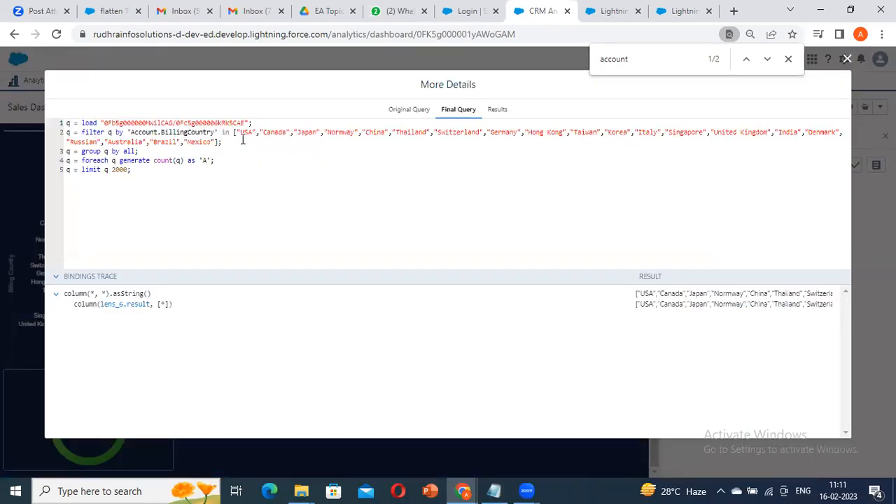
pyautogui.moveTo(238, 133); pyautogui.dragTo(266, 151)
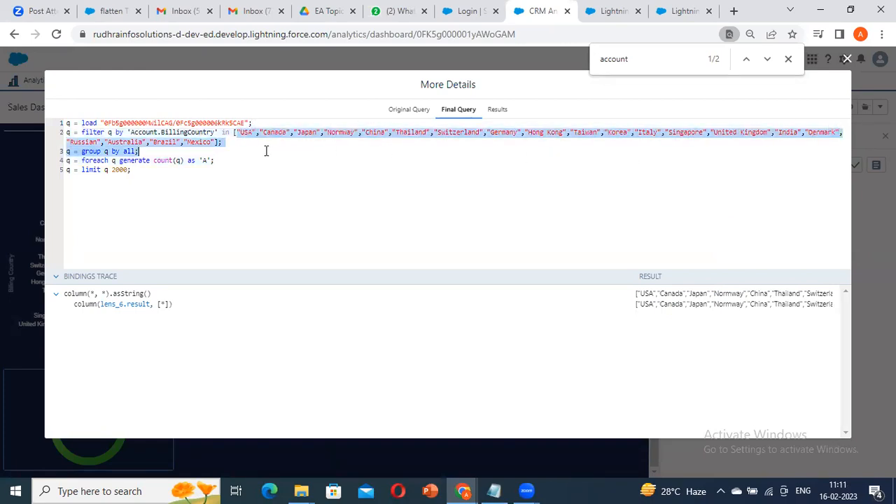
pyautogui.click(216, 169)
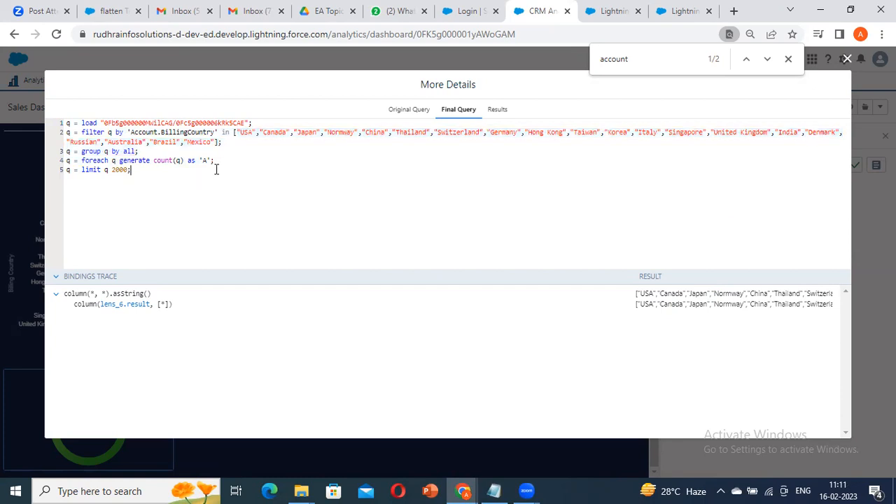
pyautogui.click(497, 110)
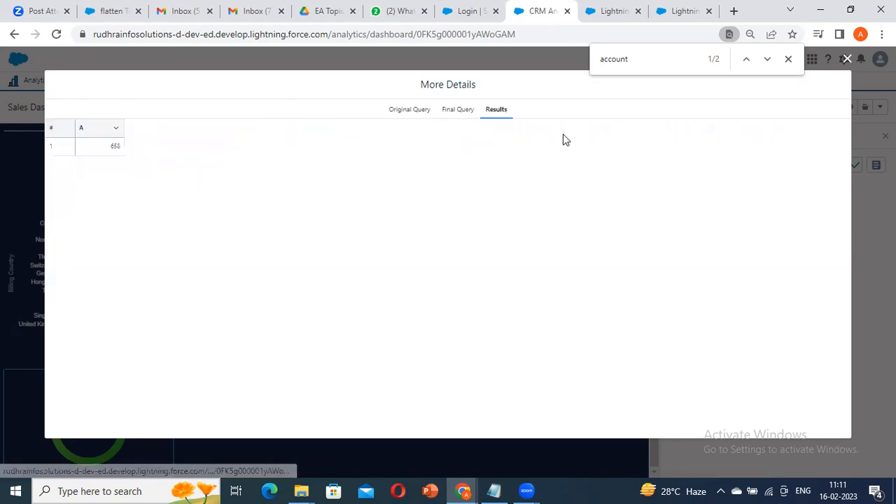
pyautogui.click(462, 113)
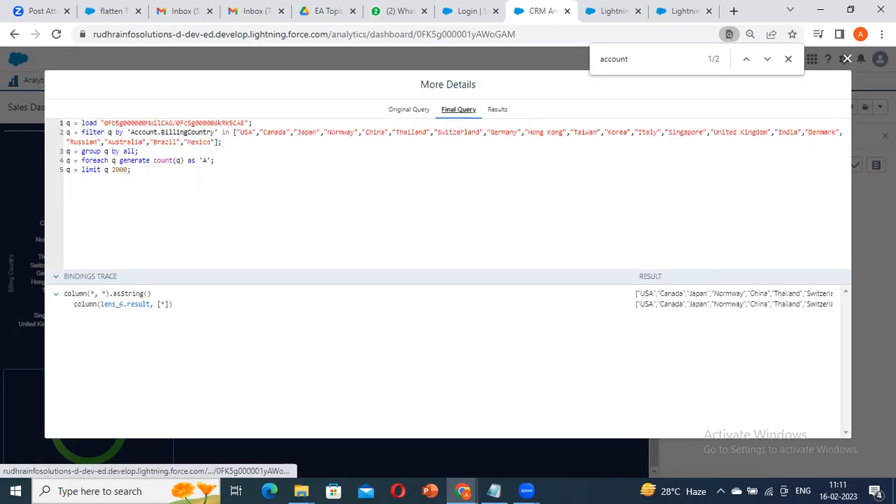
pyautogui.click(847, 60)
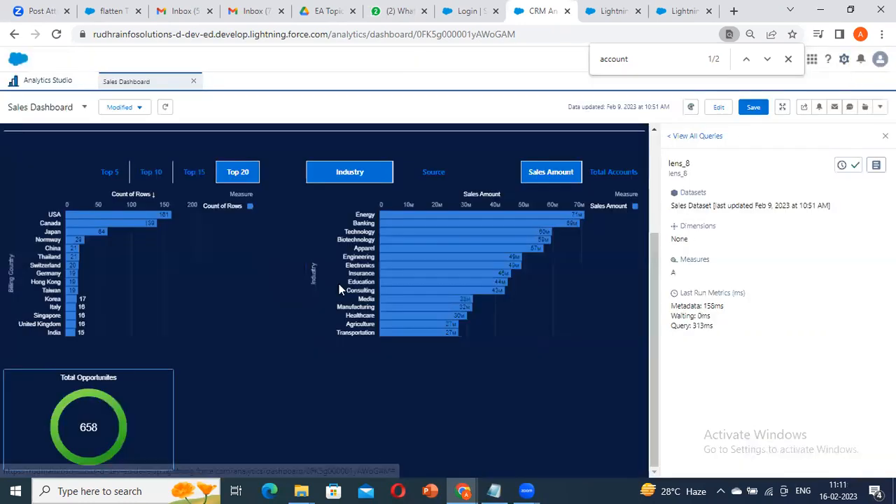
# - Switch the Billing Country chart back through Top 15, Top 10 and Top 5 to compare the gauge's values
pyautogui.click(191, 174)
pyautogui.click(159, 175)
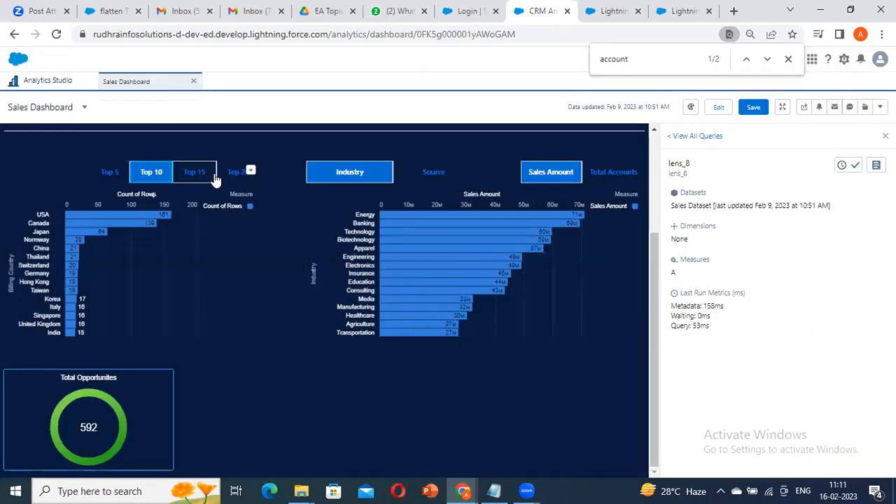
pyautogui.click(110, 172)
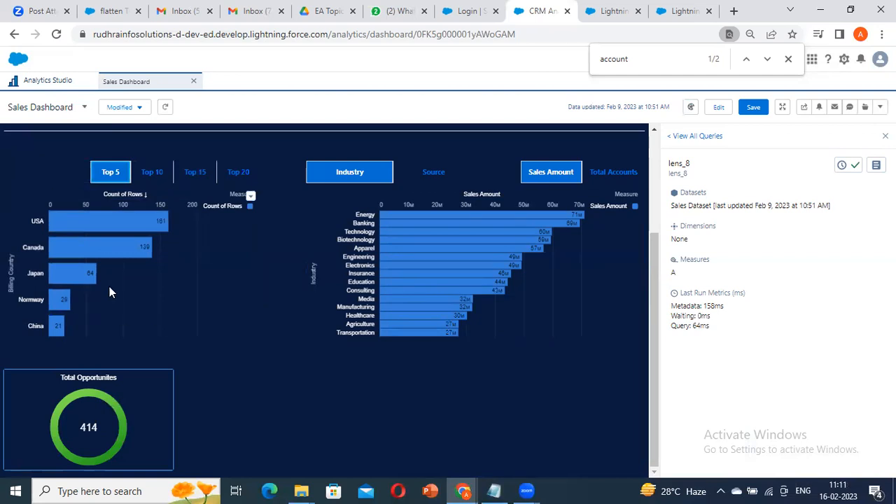
# - Preview the dashboard afresh and test the Industry/Source grouping and the Sales Amount/Total Accounts measure toggles on the second chart
pyautogui.scroll(3, 213, 288)
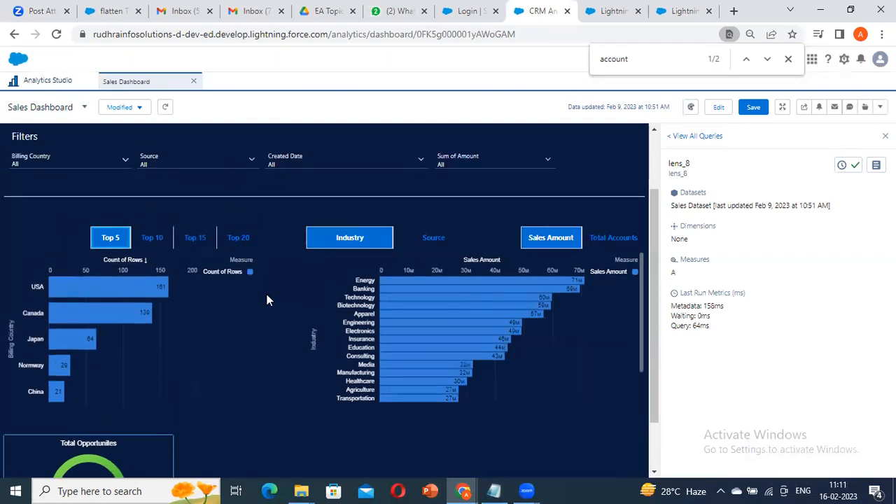
pyautogui.click(725, 111)
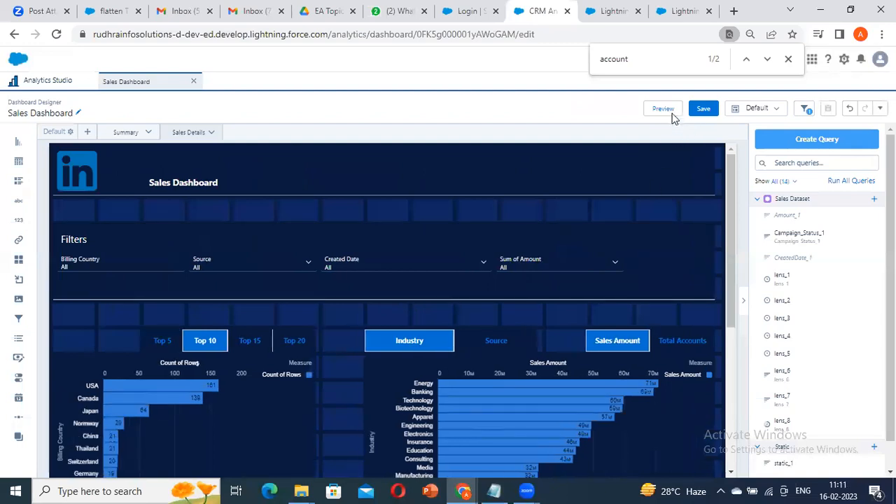
pyautogui.click(669, 112)
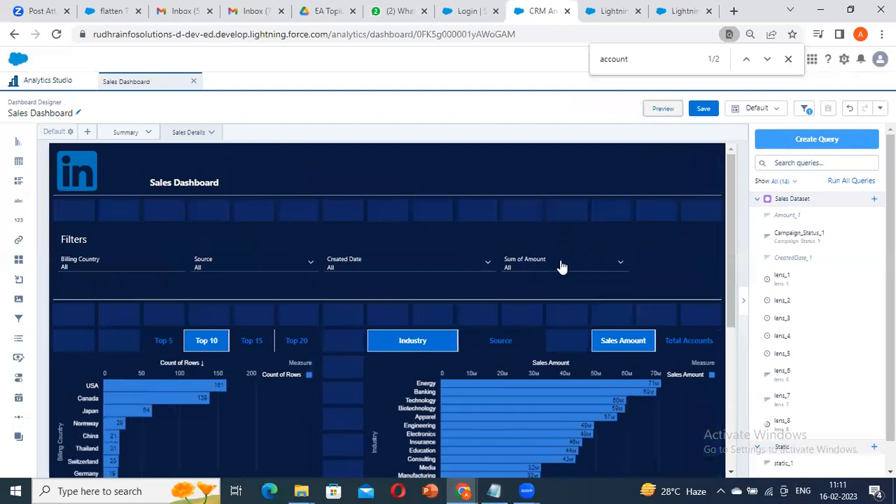
pyautogui.scroll(-3, 534, 268)
pyautogui.click(433, 175)
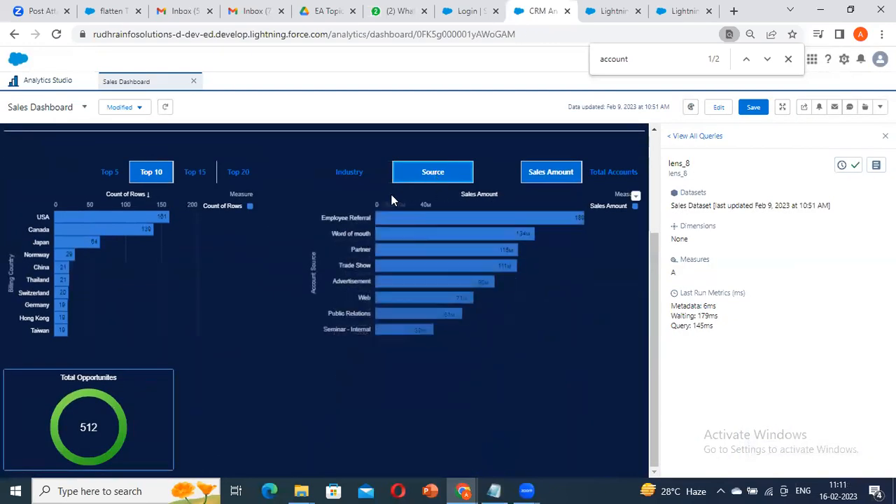
pyautogui.click(452, 180)
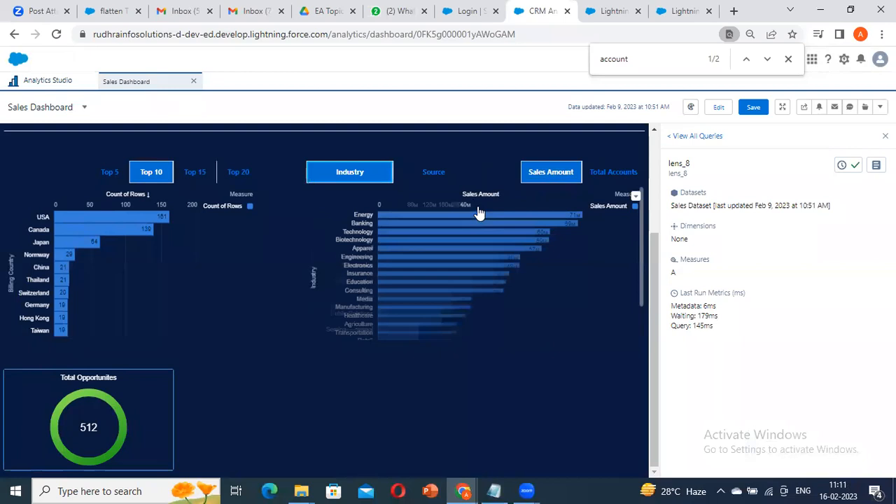
pyautogui.scroll(2, 475, 252)
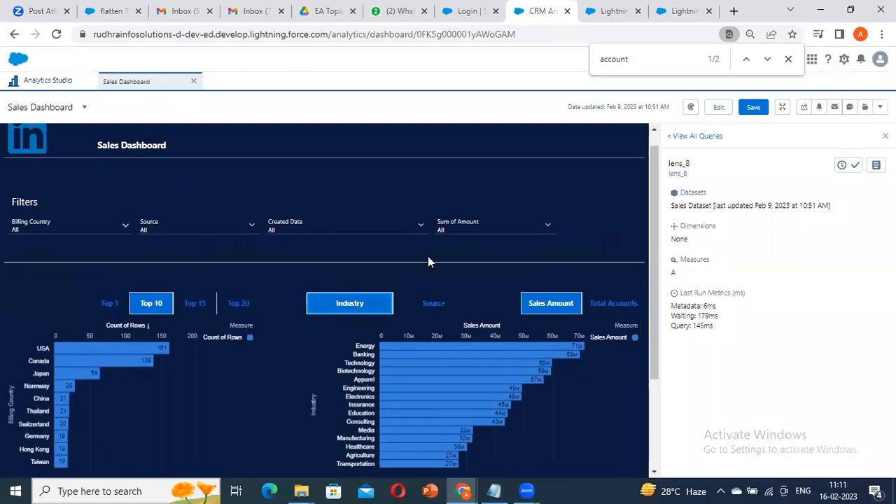
pyautogui.click(433, 308)
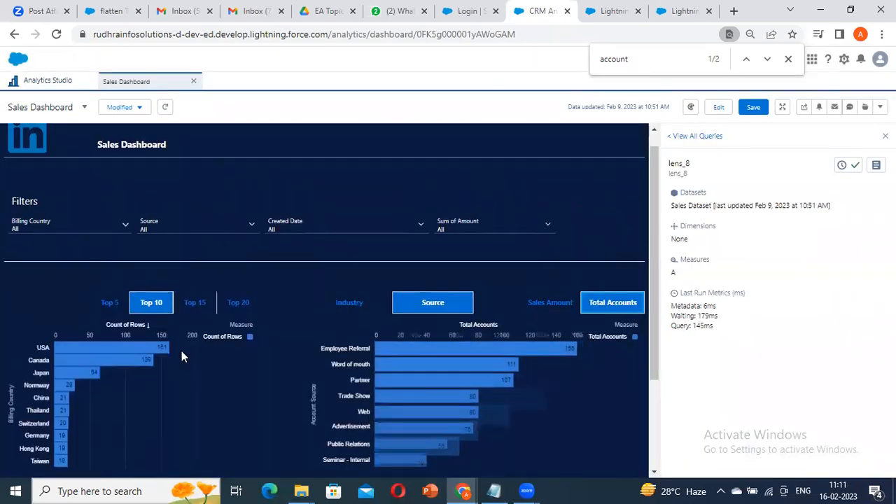
pyautogui.scroll(-2, 171, 308)
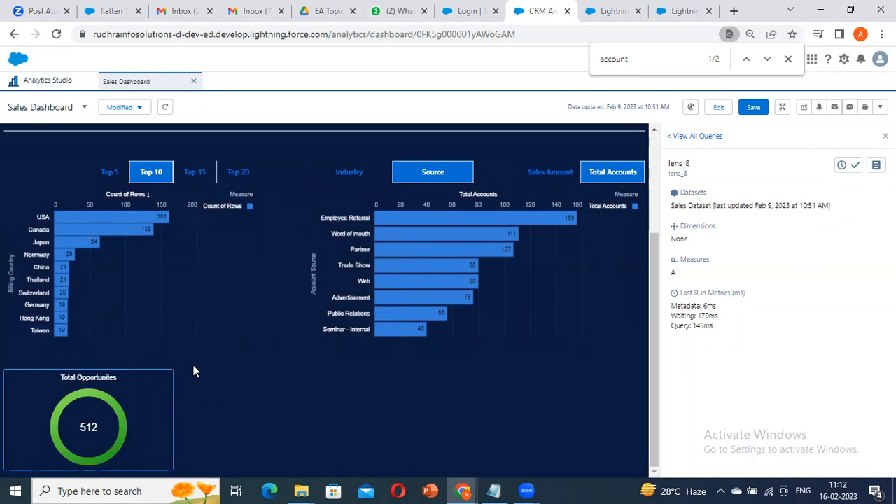
# - Return to editing and place a navigation widget across the row beneath the Sales Dashboard title on the Sales Details page
pyautogui.click(721, 109)
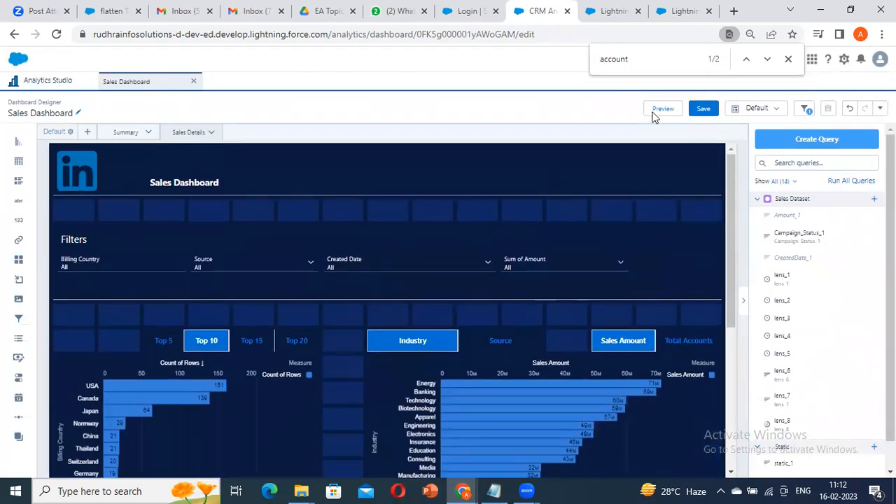
pyautogui.click(674, 113)
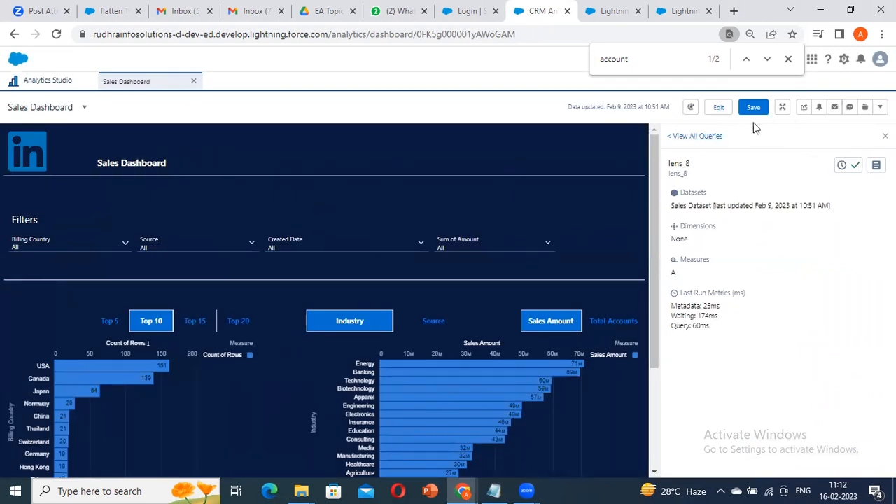
pyautogui.click(716, 112)
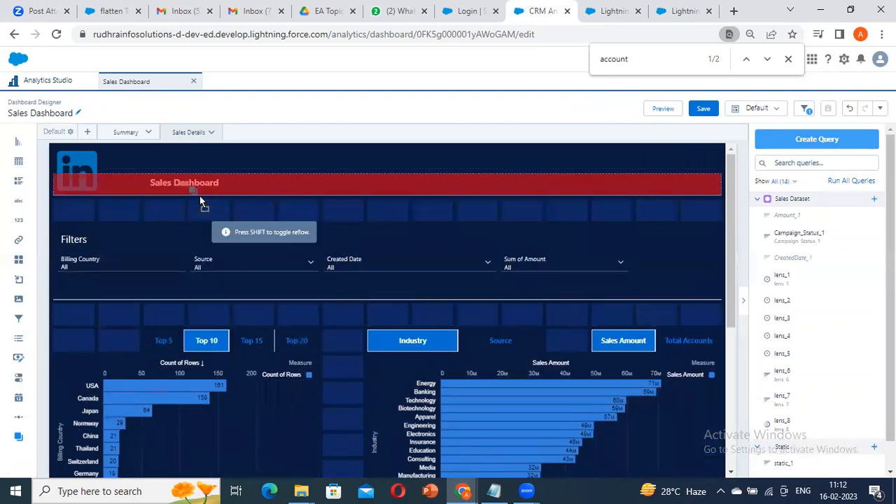
pyautogui.click(573, 217)
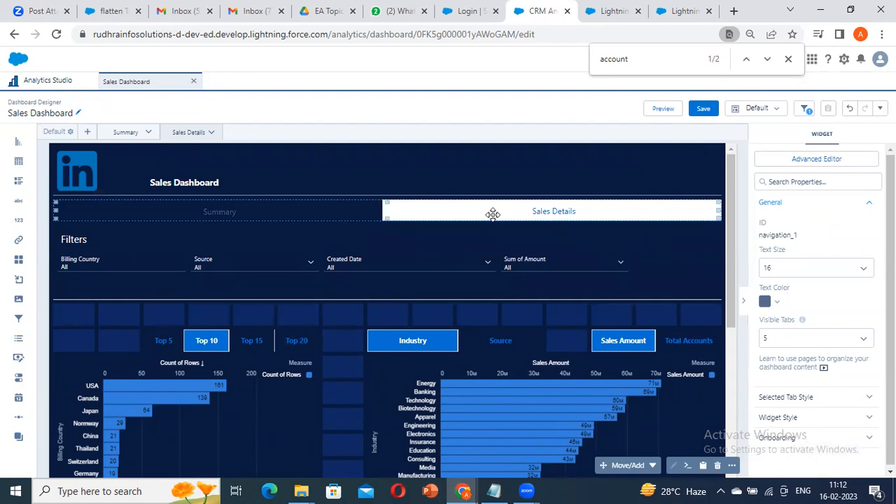
# - Set the background color in the navigation widget's selected tab style to dark navy
pyautogui.click(805, 420)
pyautogui.scroll(-3, 799, 392)
pyautogui.click(767, 268)
pyautogui.click(851, 256)
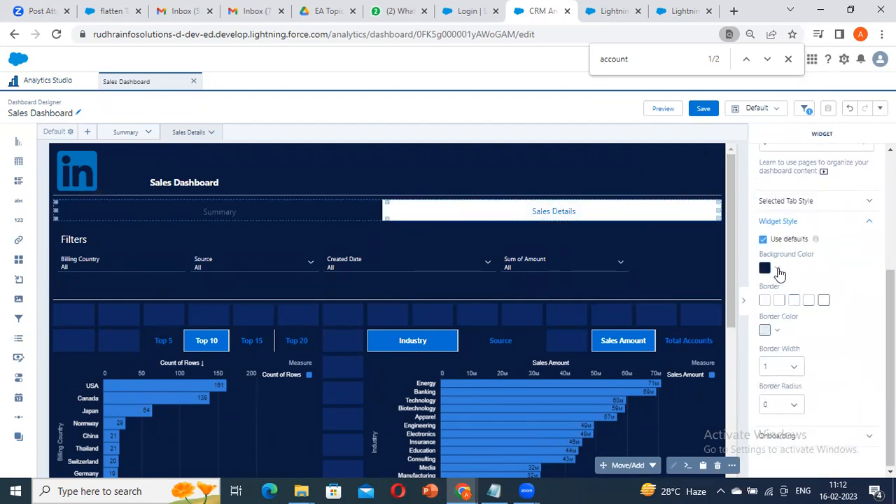
pyautogui.scroll(1, 807, 356)
pyautogui.click(823, 271)
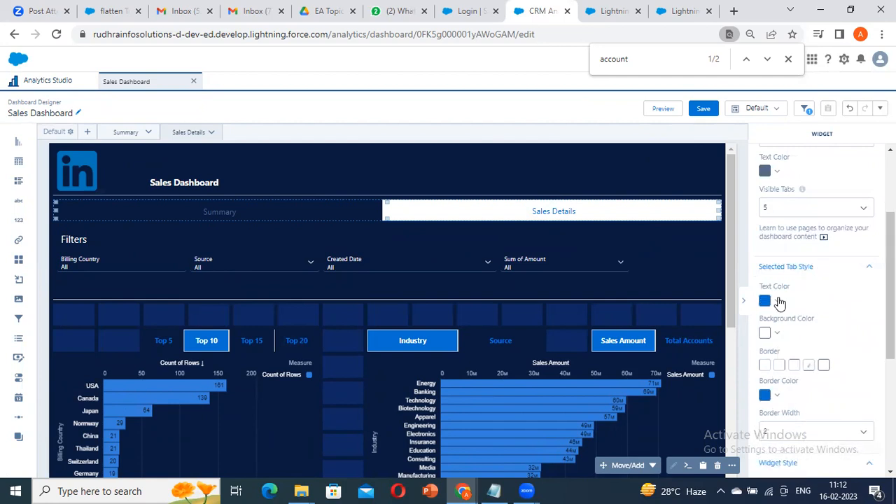
pyautogui.click(765, 334)
pyautogui.click(845, 354)
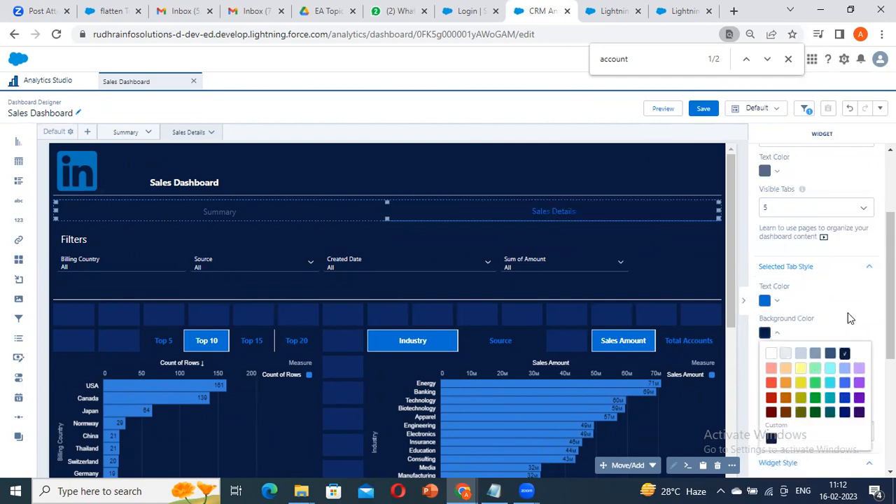
pyautogui.click(869, 297)
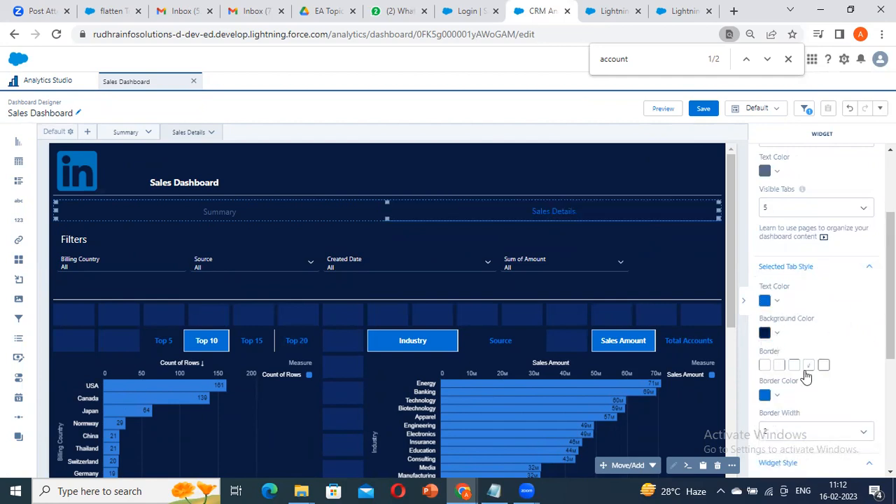
# - Set the text color in the navigation widget's selected tab style to light gray
pyautogui.click(767, 397)
pyautogui.click(787, 315)
pyautogui.scroll(-2, 769, 343)
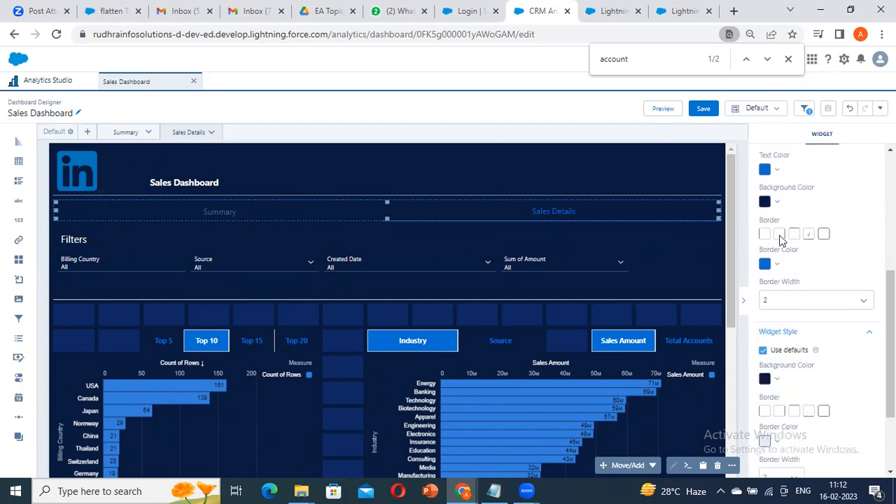
pyautogui.click(767, 170)
pyautogui.click(787, 191)
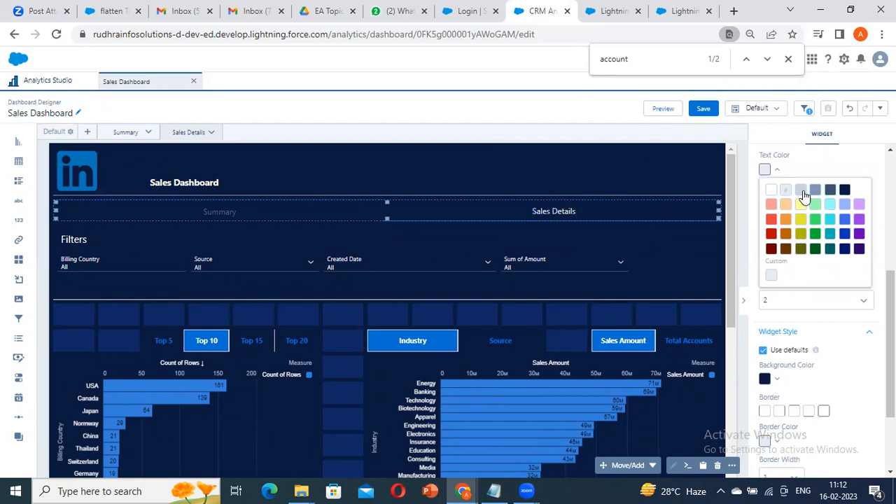
pyautogui.click(836, 171)
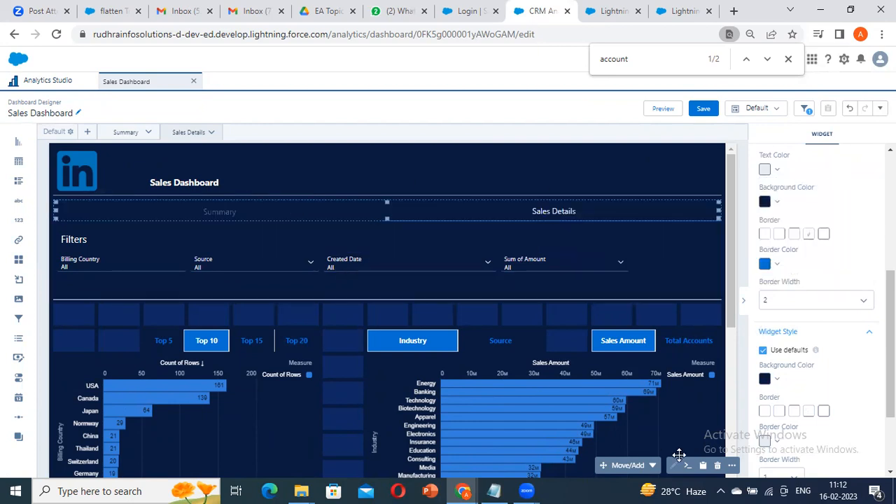
# - Move the navigation widget from the Sales Details page to the Summary page
pyautogui.click(650, 465)
pyautogui.click(623, 427)
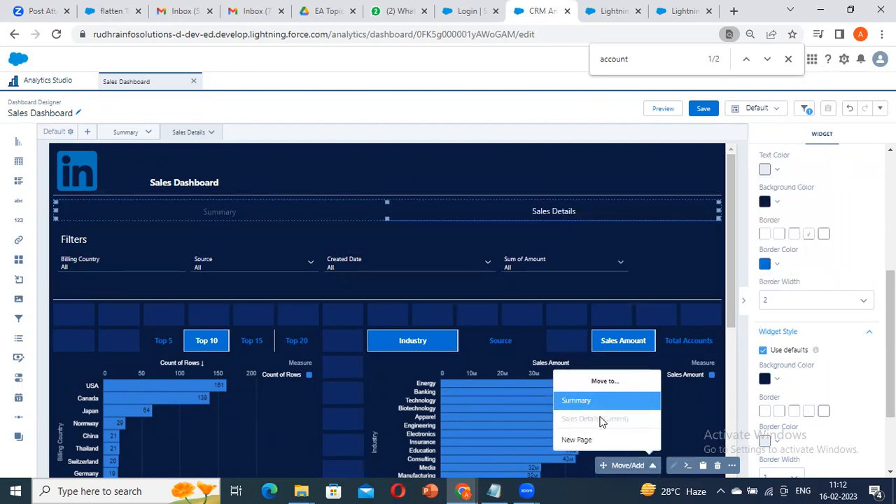
pyautogui.click(593, 401)
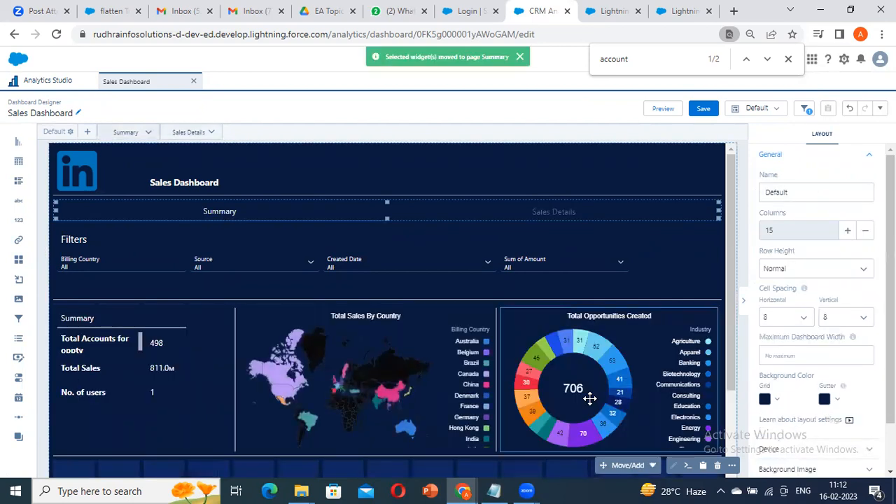
# - Preview the dashboard, go from Summary to Sales Details, and check whether the navigation widget appears there
pyautogui.click(663, 110)
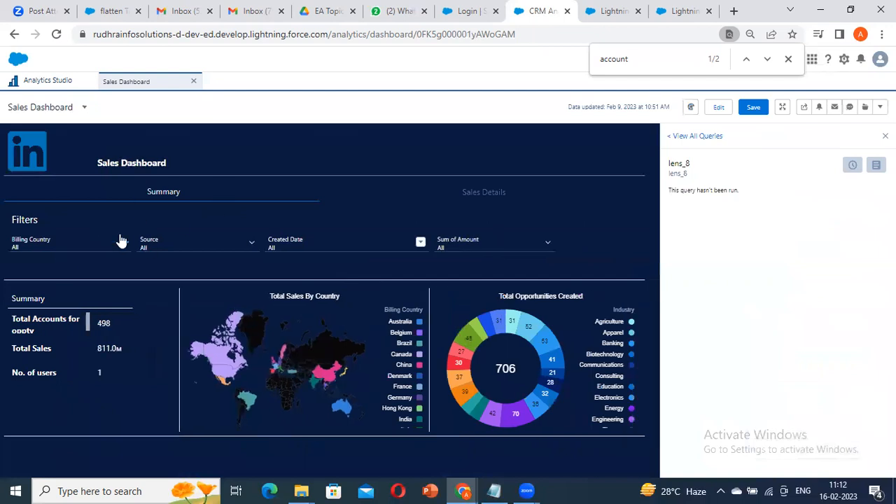
pyautogui.click(493, 192)
pyautogui.scroll(-1, 374, 273)
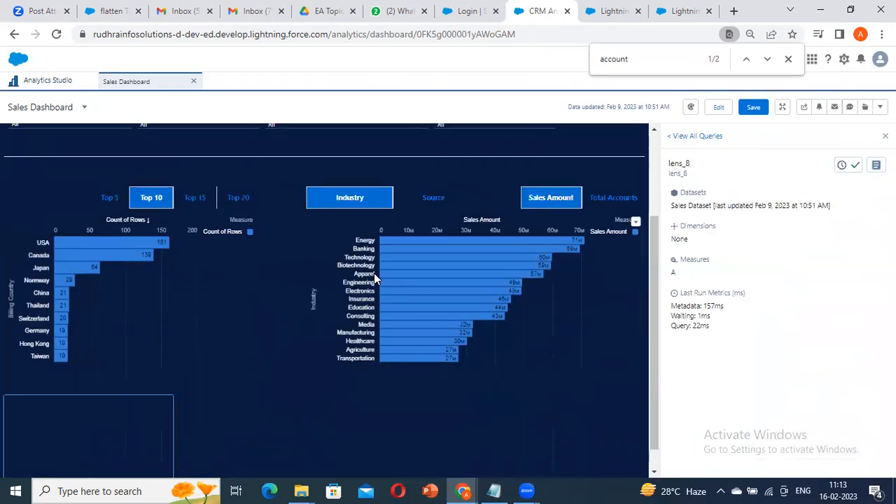
pyautogui.scroll(1, 374, 273)
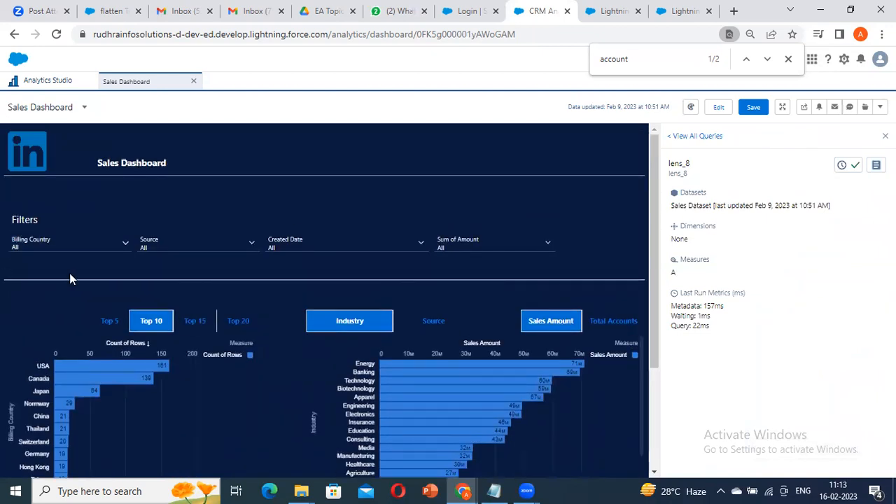
# - Return to editing and add the Summary page's navigation widget to the Sales Details page as well
pyautogui.click(719, 107)
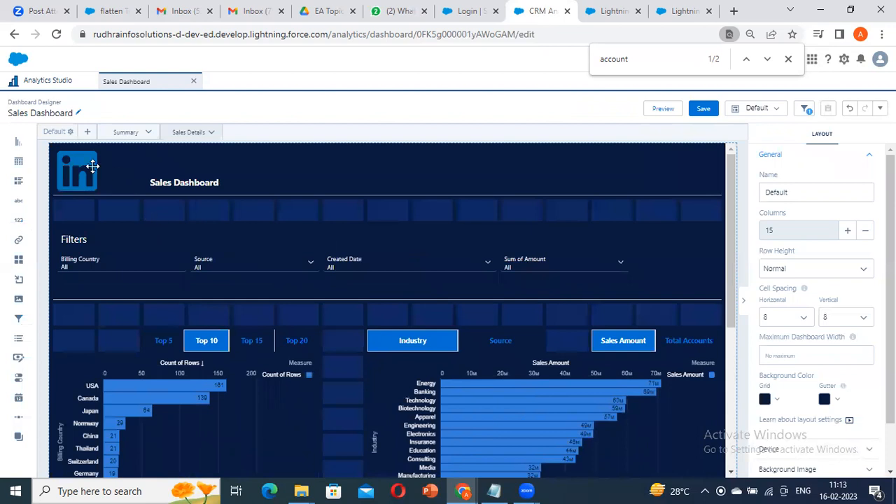
pyautogui.click(125, 133)
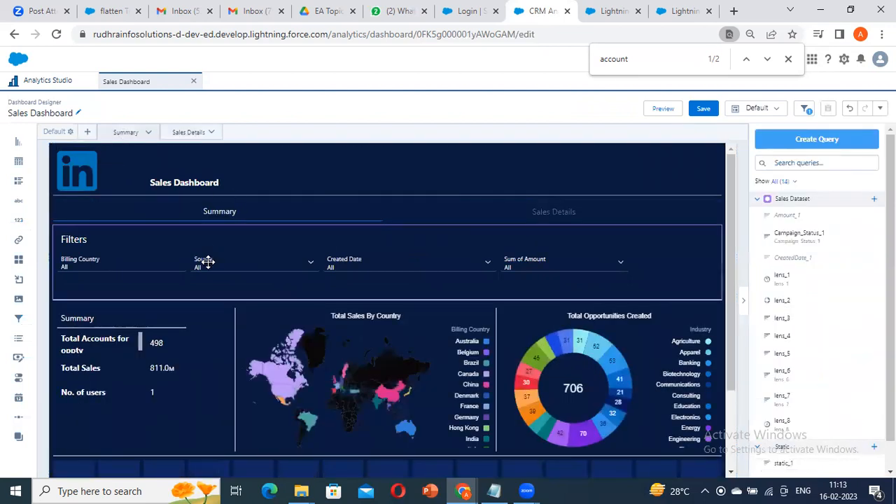
pyautogui.click(236, 211)
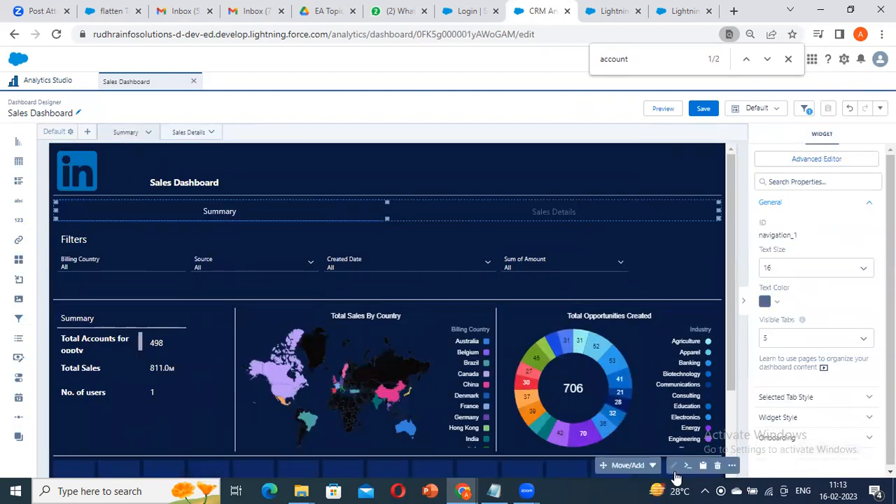
pyautogui.click(628, 465)
pyautogui.click(589, 440)
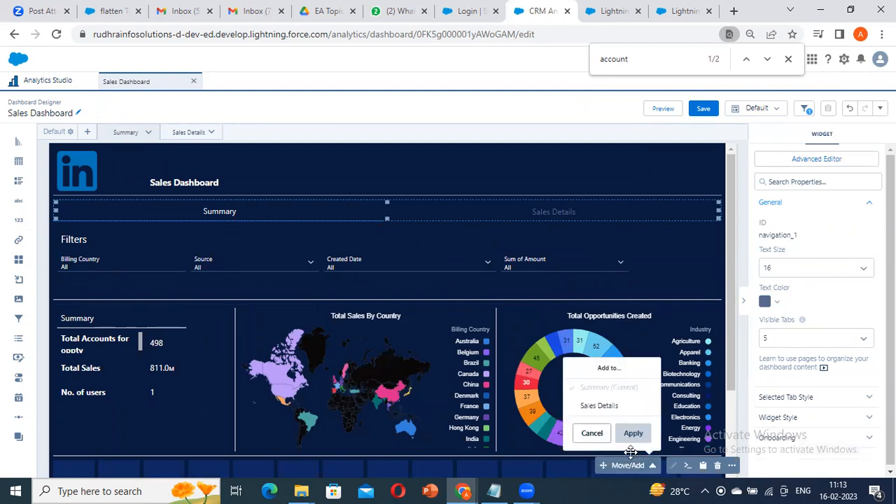
pyautogui.click(613, 412)
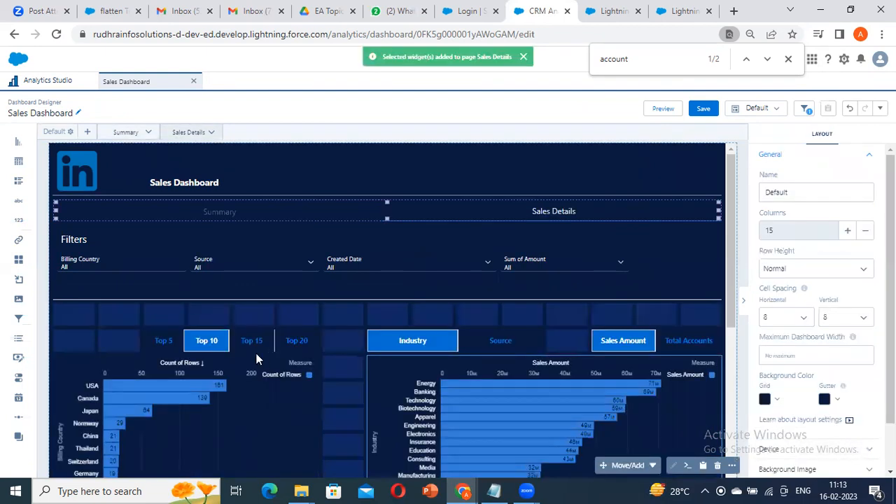
# - Preview the dashboard and test switching between the Sales Details and Summary pages with the navigation widget
pyautogui.click(664, 109)
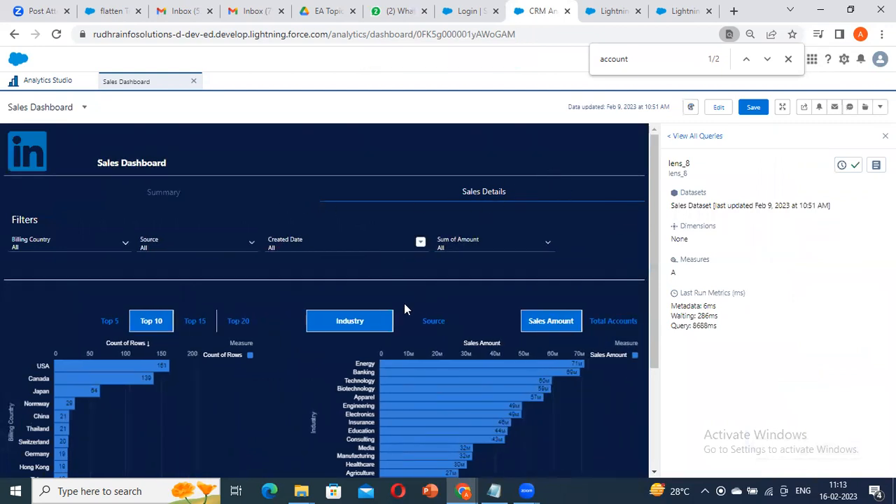
pyautogui.scroll(-3, 404, 309)
pyautogui.scroll(3, 268, 270)
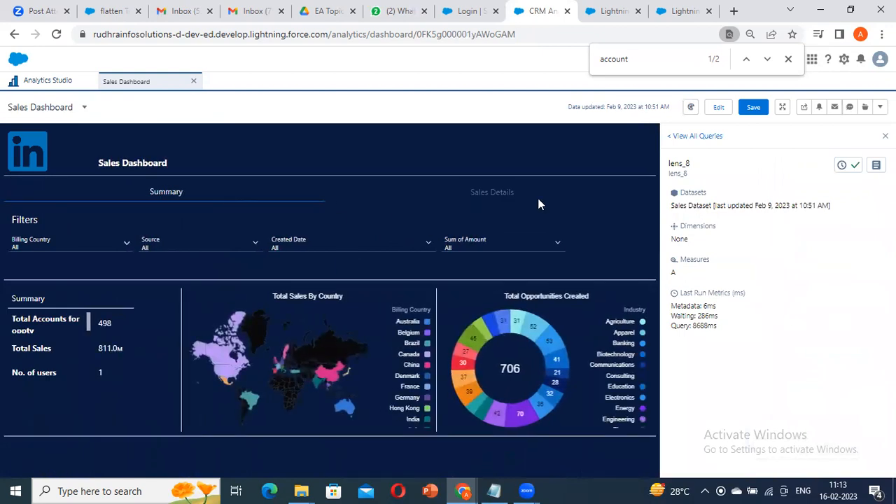
# - Save the dashboard and review the Summary and Sales Details pages in the editor
pyautogui.click(720, 107)
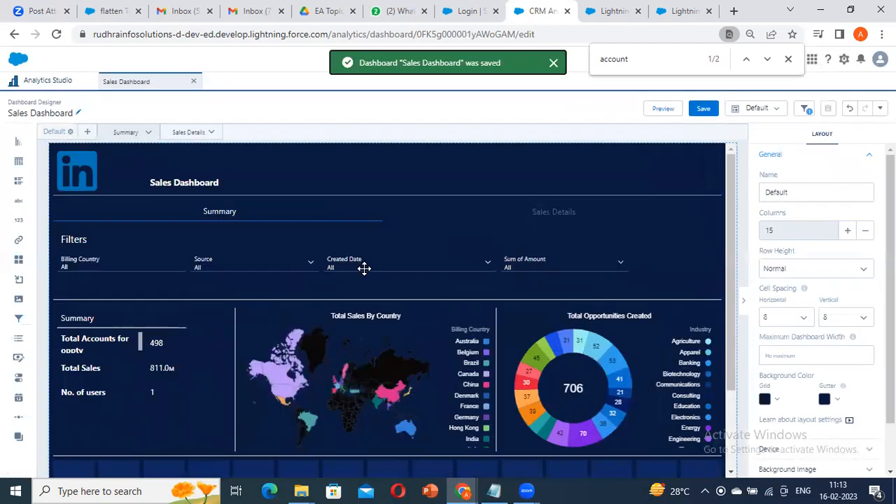
pyautogui.scroll(-2, 183, 316)
pyautogui.scroll(2, 210, 310)
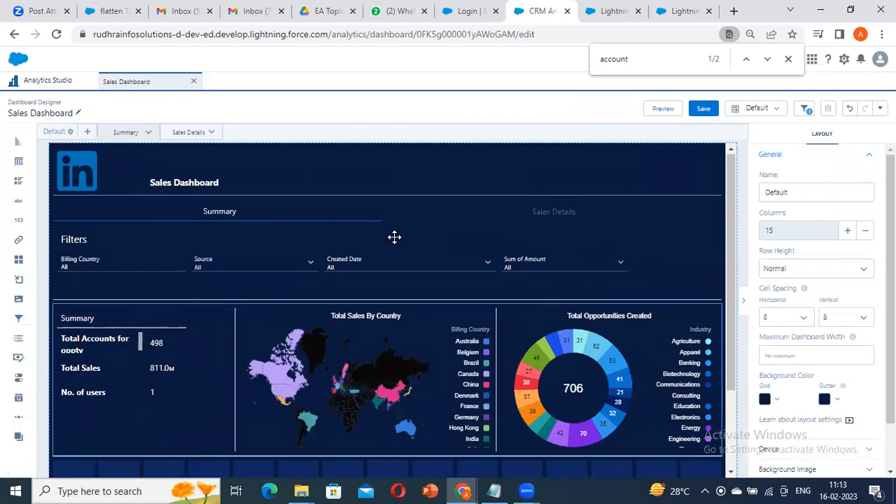
pyautogui.click(187, 133)
pyautogui.scroll(-6, 332, 301)
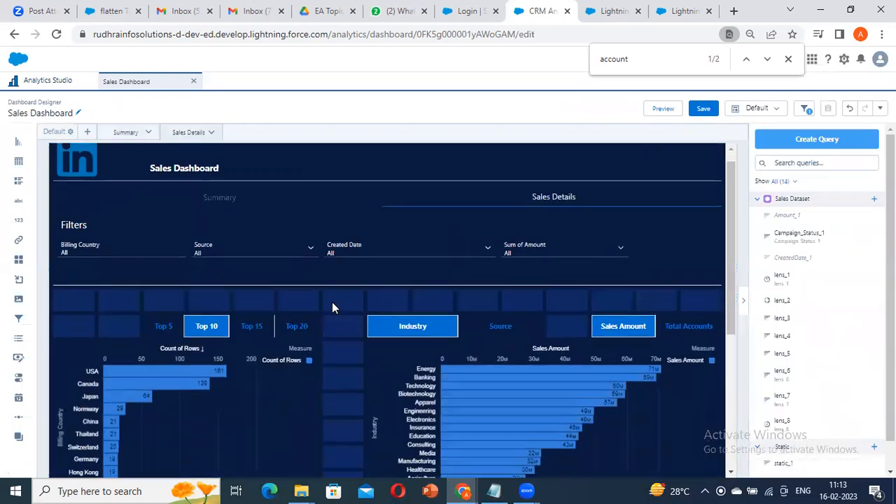
pyautogui.scroll(6, 332, 301)
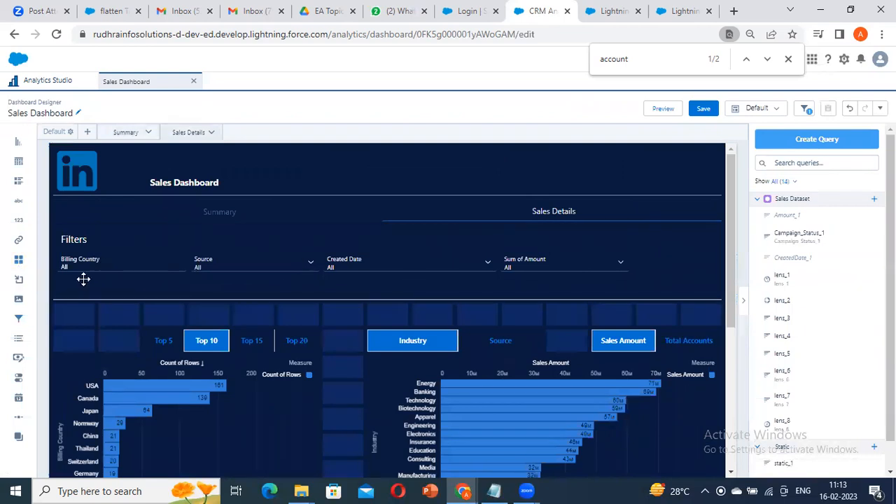
# - Preview the dashboard from the Sales Details page, switch to Summary with the navigation widget, and return to editing
pyautogui.scroll(-1, 85, 278)
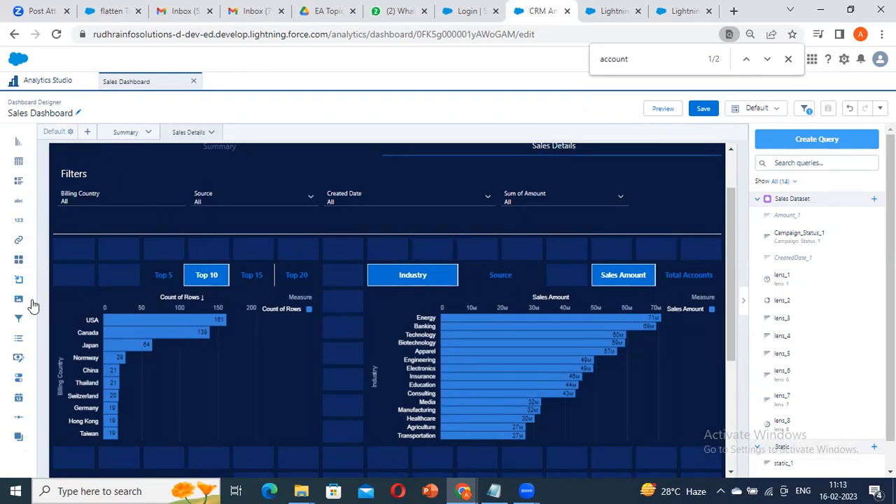
pyautogui.scroll(-3, 347, 351)
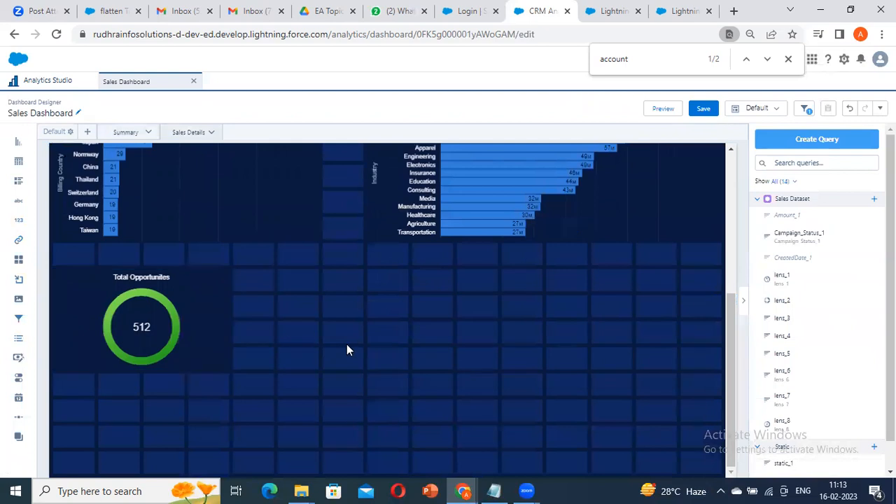
pyautogui.scroll(3, 350, 332)
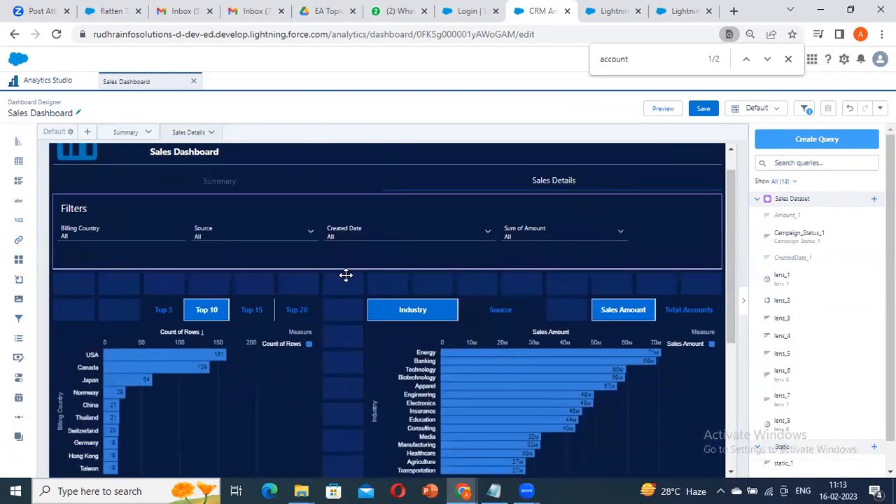
pyautogui.scroll(-3, 420, 323)
pyautogui.scroll(3, 420, 329)
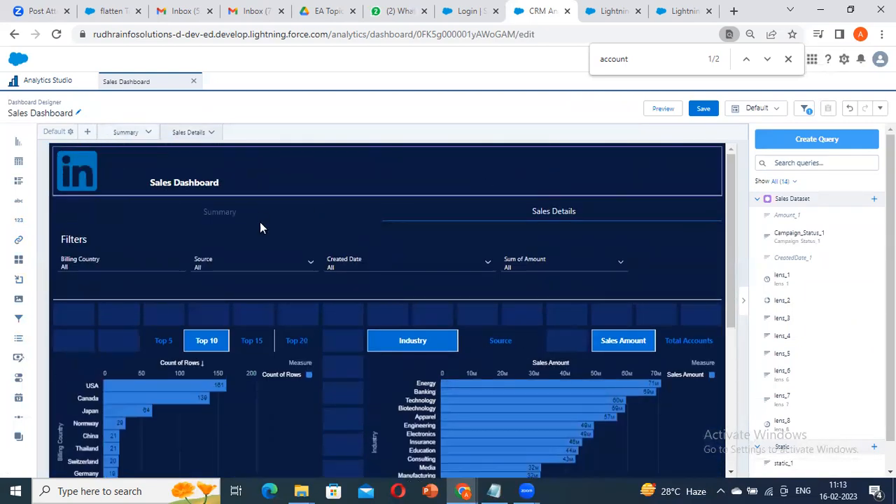
pyautogui.click(666, 112)
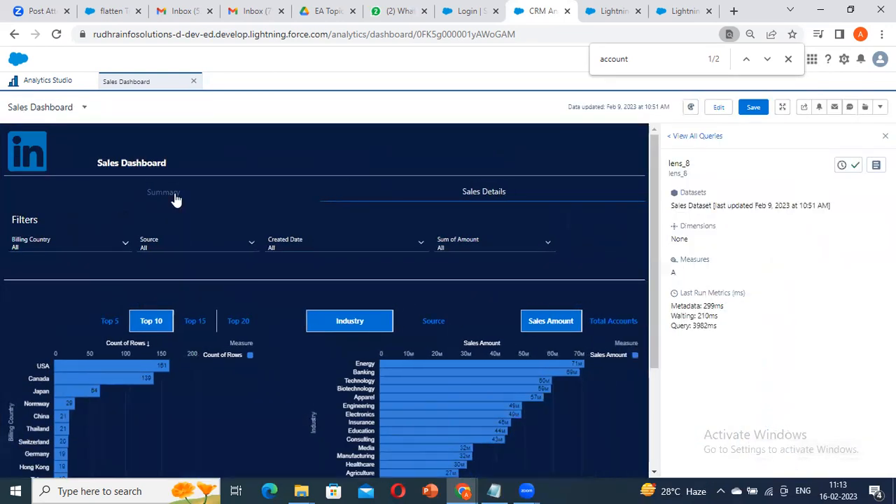
pyautogui.click(231, 197)
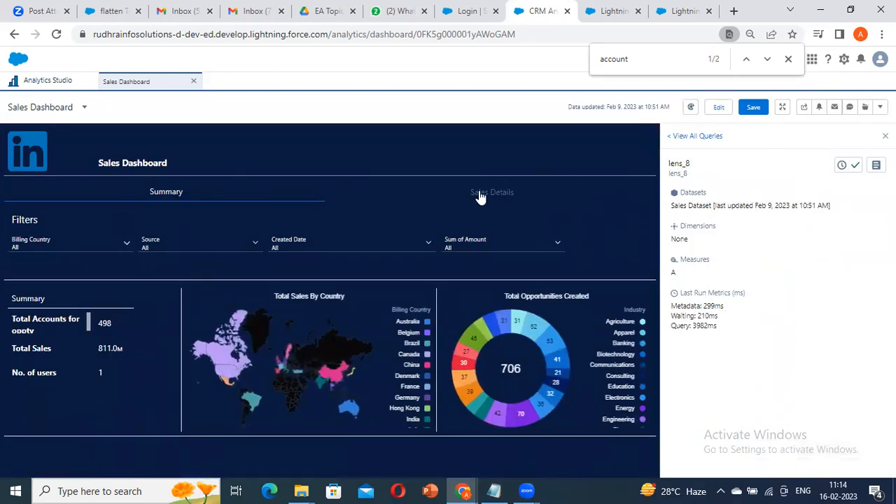
pyautogui.click(719, 107)
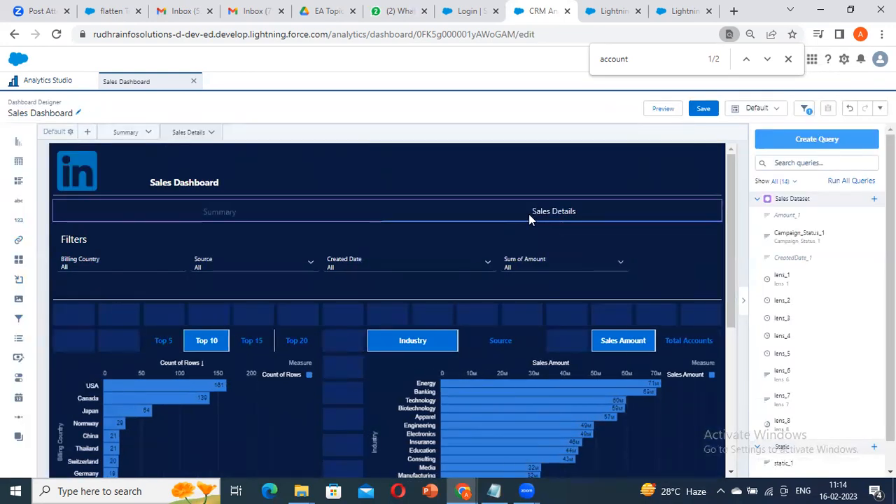
pyautogui.click(529, 217)
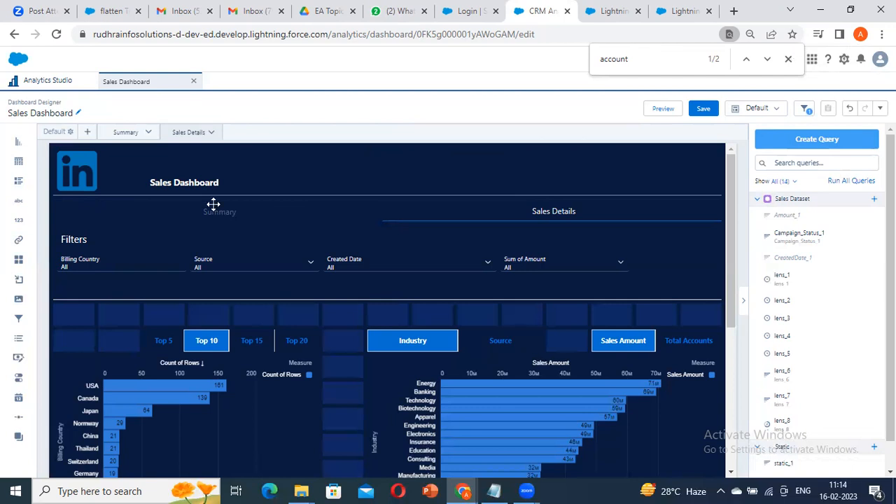
pyautogui.scroll(-3, 91, 236)
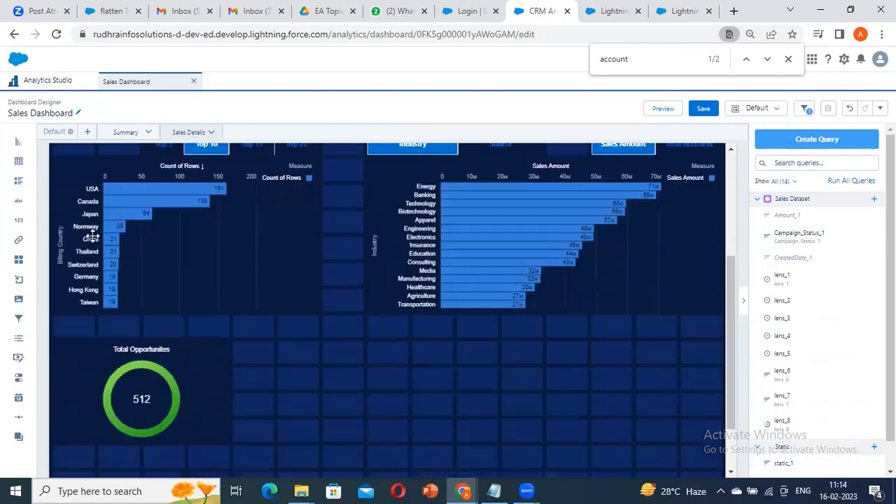
pyautogui.scroll(2, 92, 236)
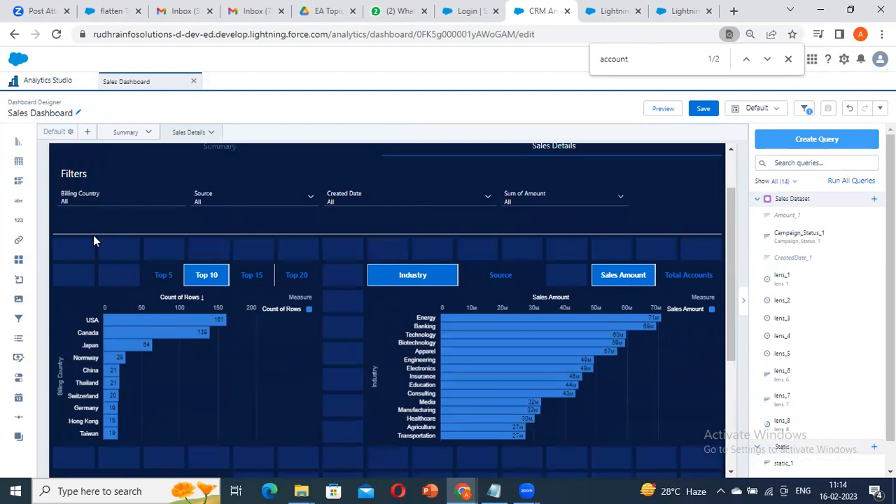